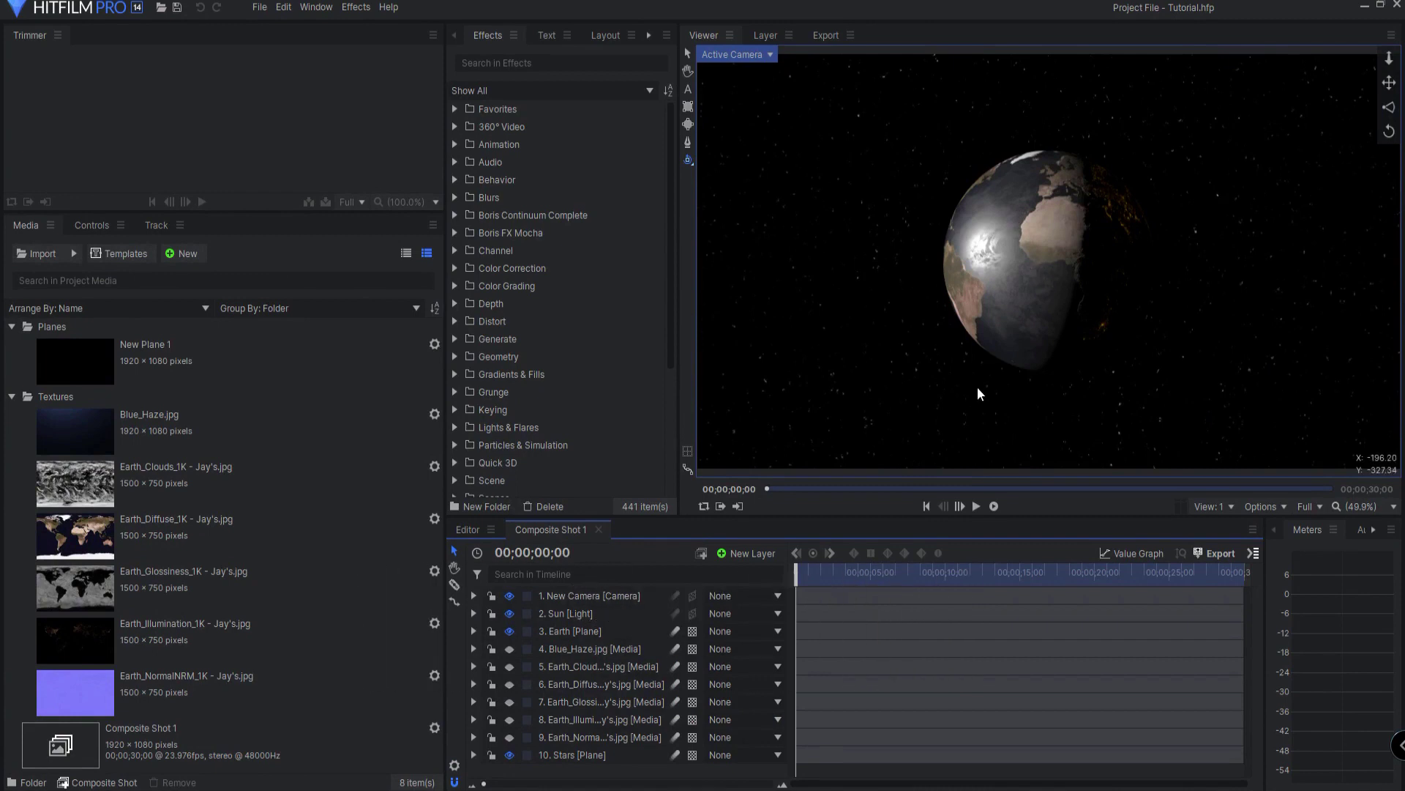
Add New Plane 1 to the composite shot above the Earth layer and apply the VC Orb effect to it.
drag(90, 366, 572, 628)
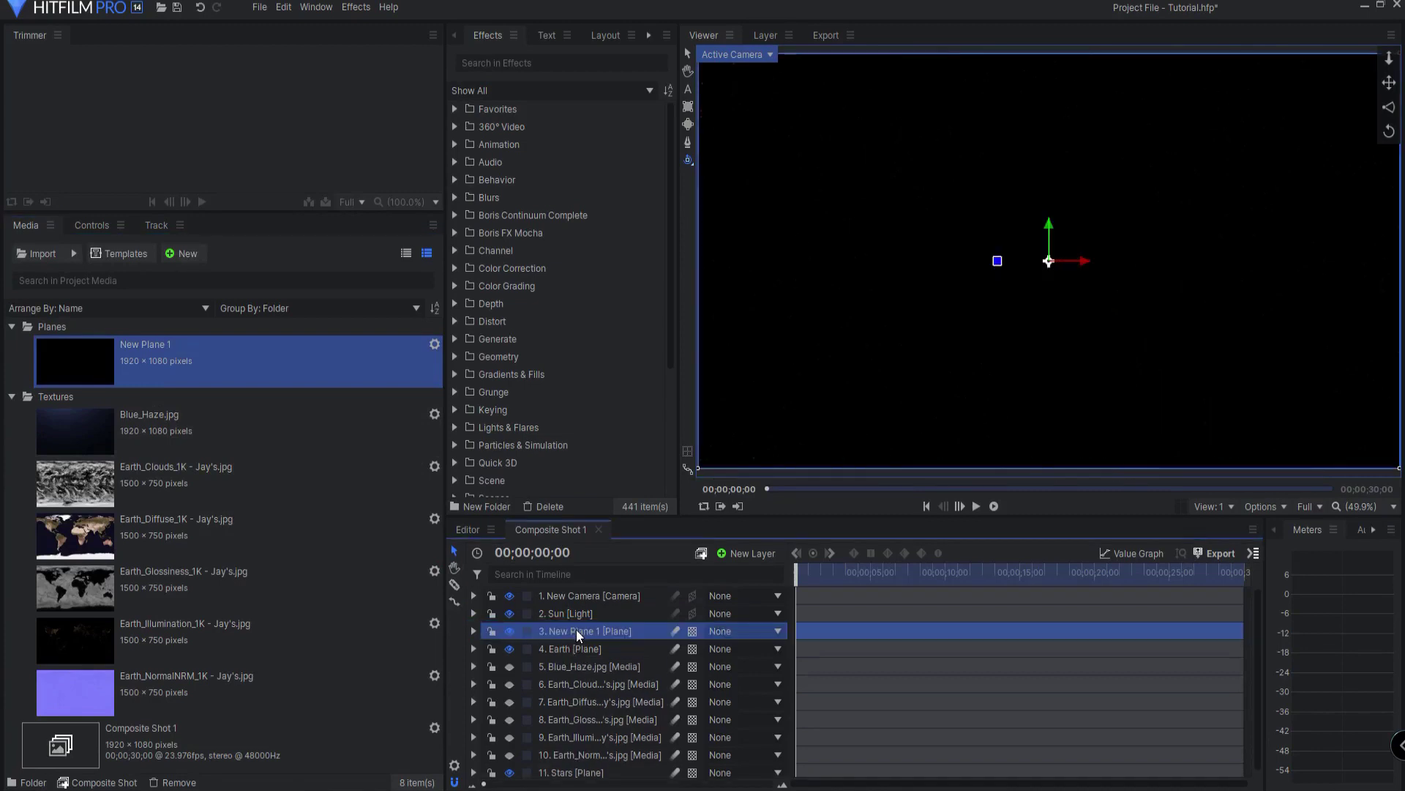
click(523, 63)
text(orb)
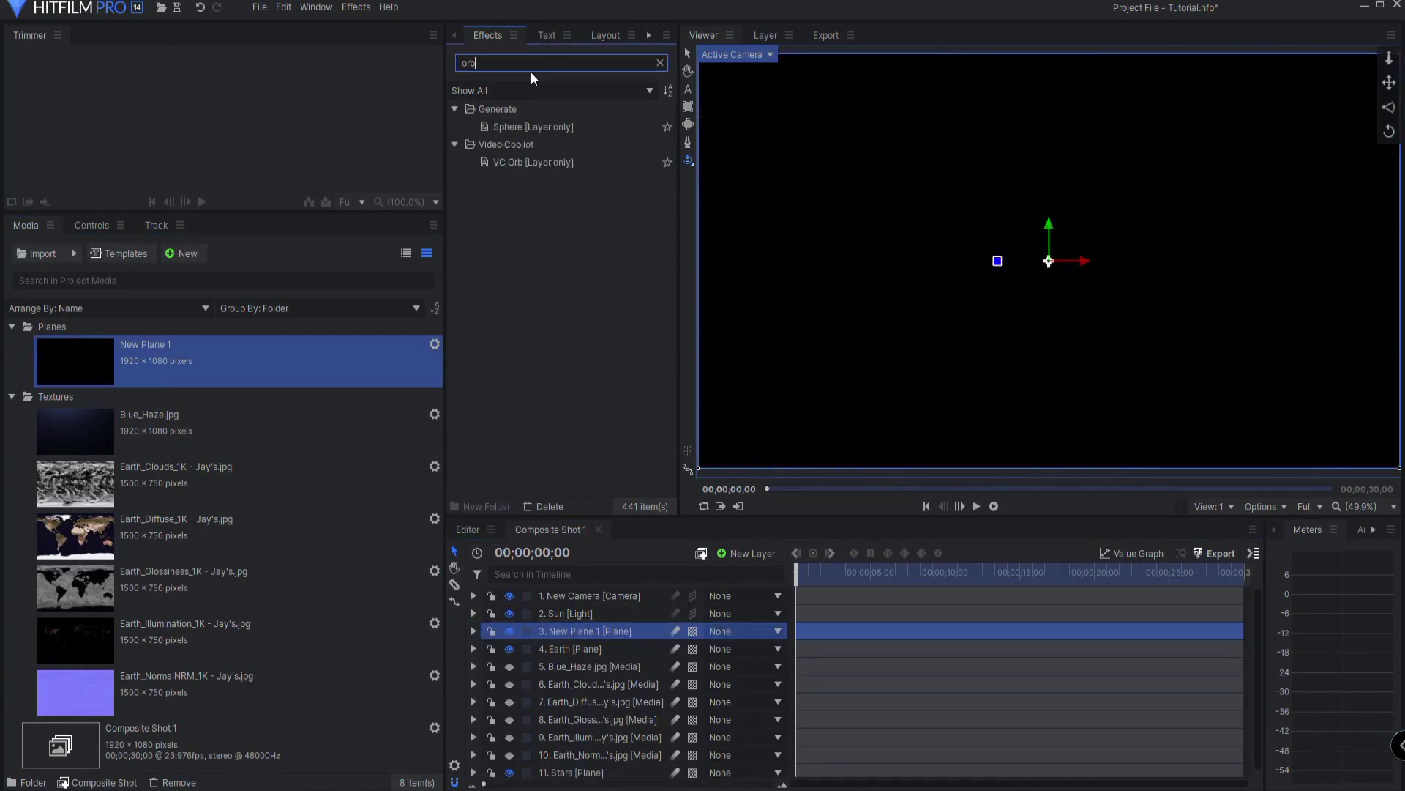
drag(521, 162, 575, 628)
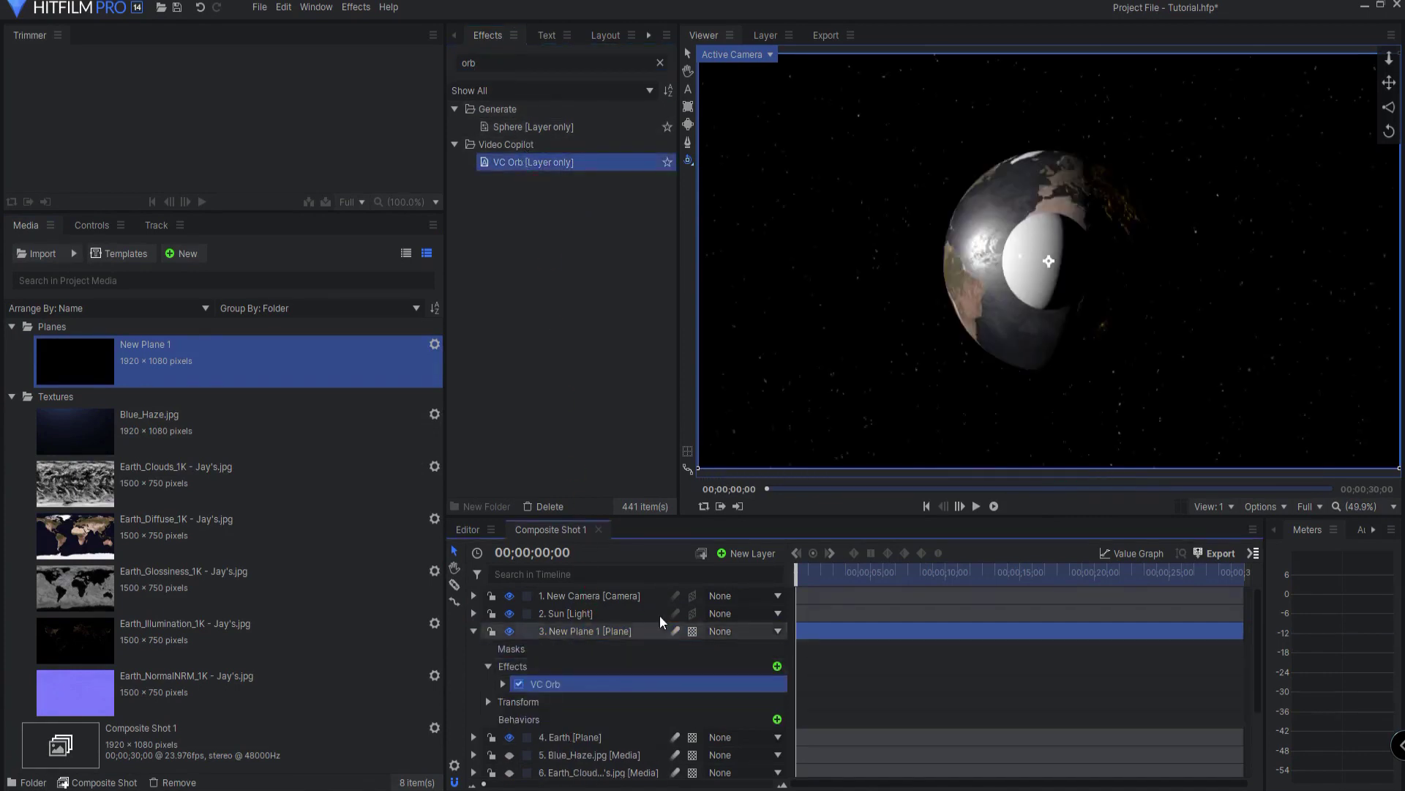
Set the radius of the new plane's VC Orb to 450.
click(546, 684)
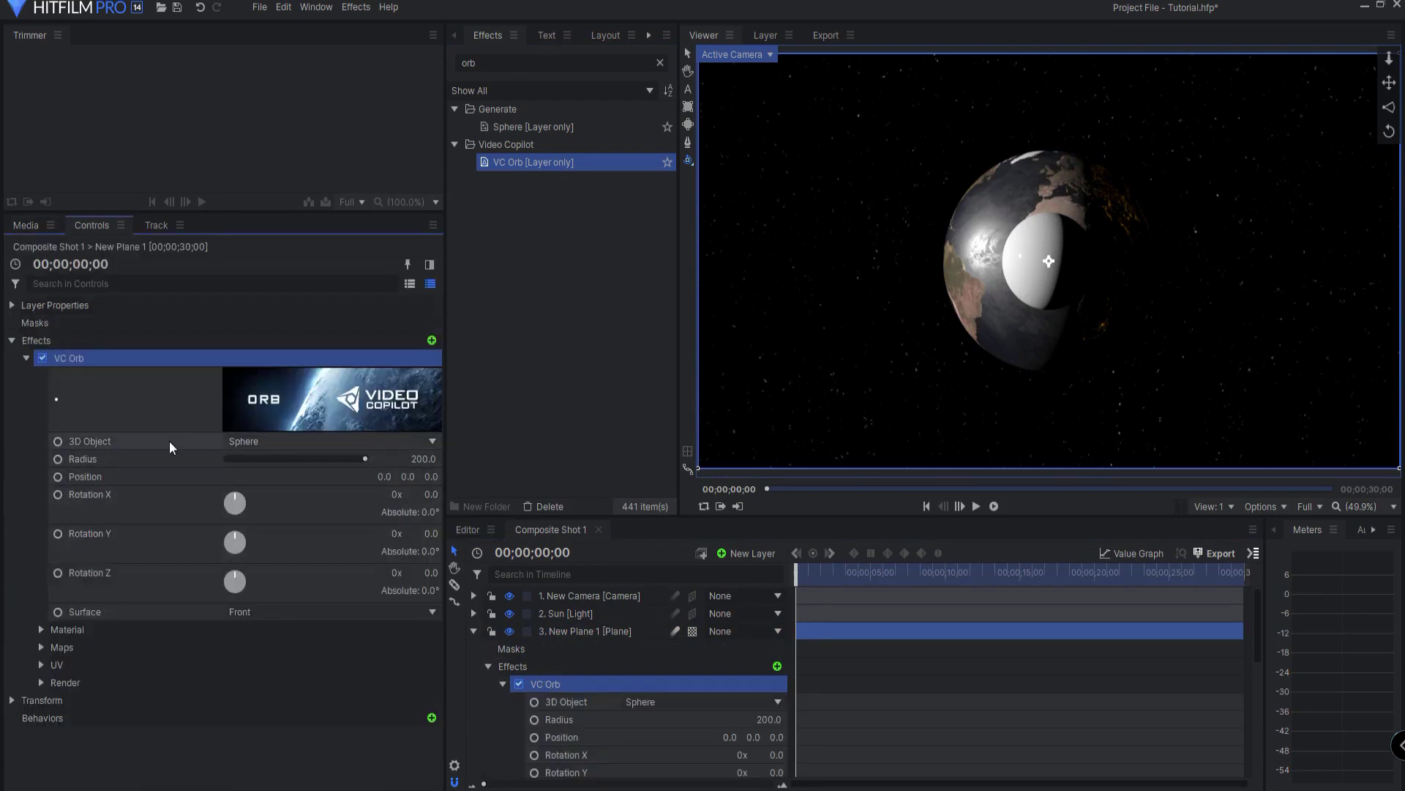
click(419, 459)
text(450)
key(Return)
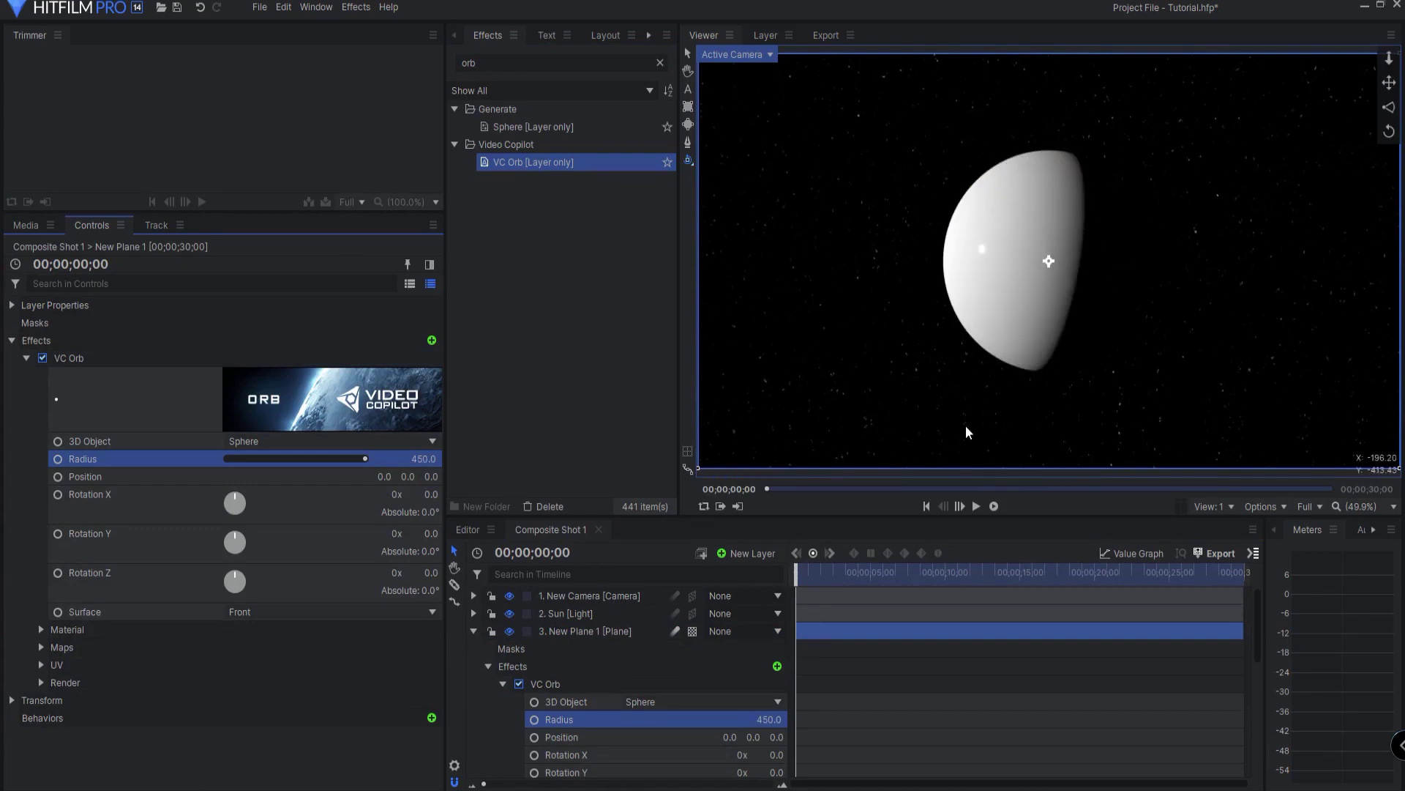
Assign the Earth_Clouds_1K texture layer as the diffuse map of the new plane's VC Orb.
click(41, 647)
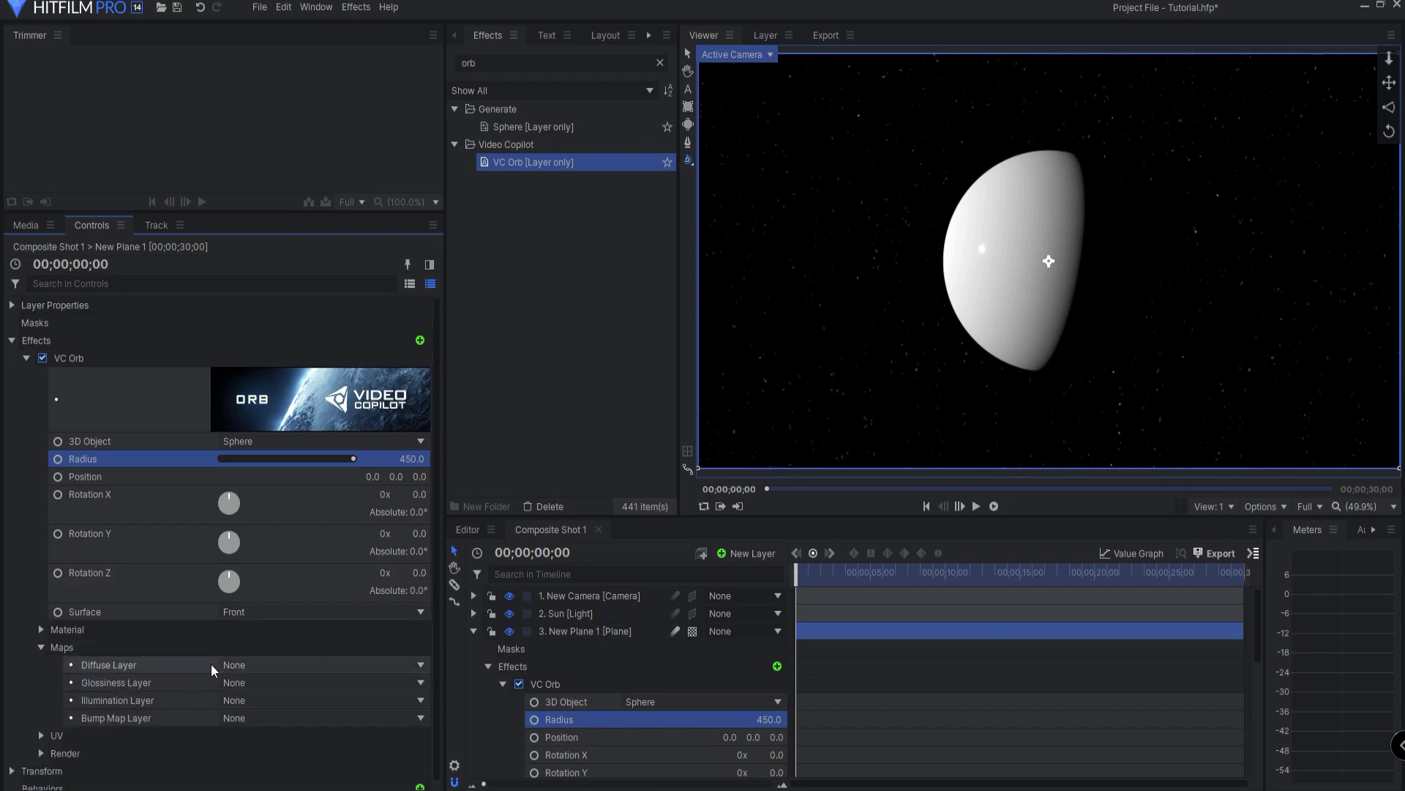
click(266, 664)
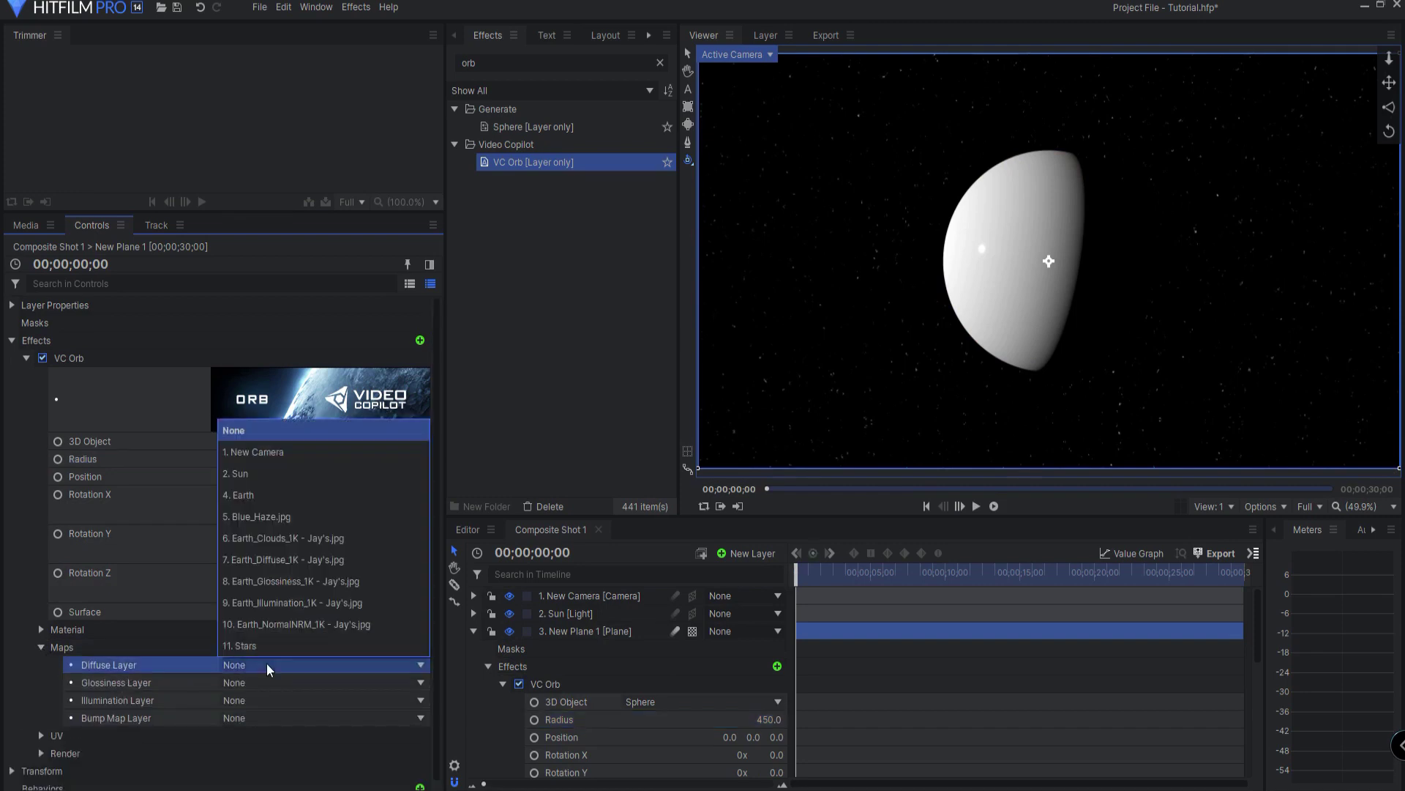
click(278, 538)
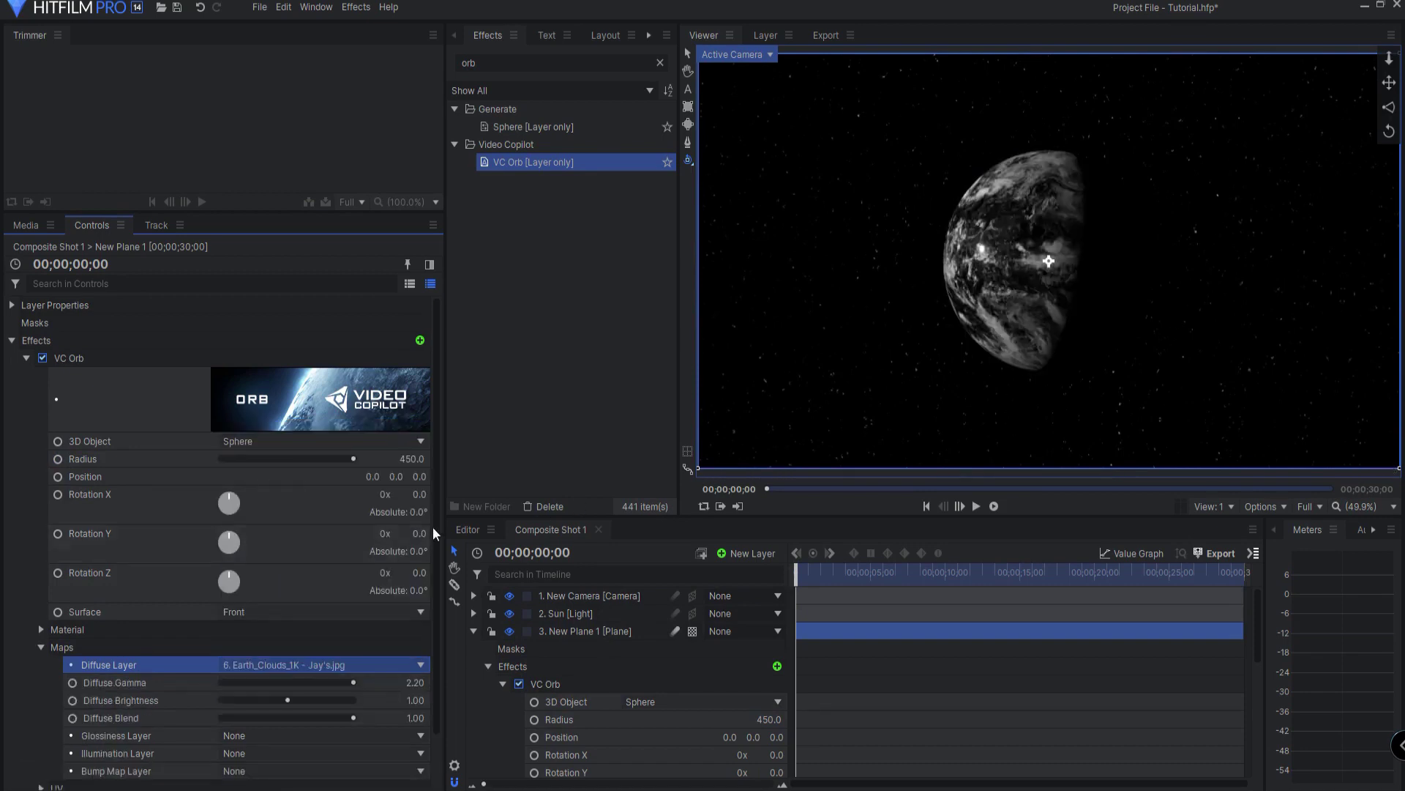
Try a different blend mode on the new plane to reveal the Earth beneath, and return it to normal blending.
scroll(691, 678, down, 3)
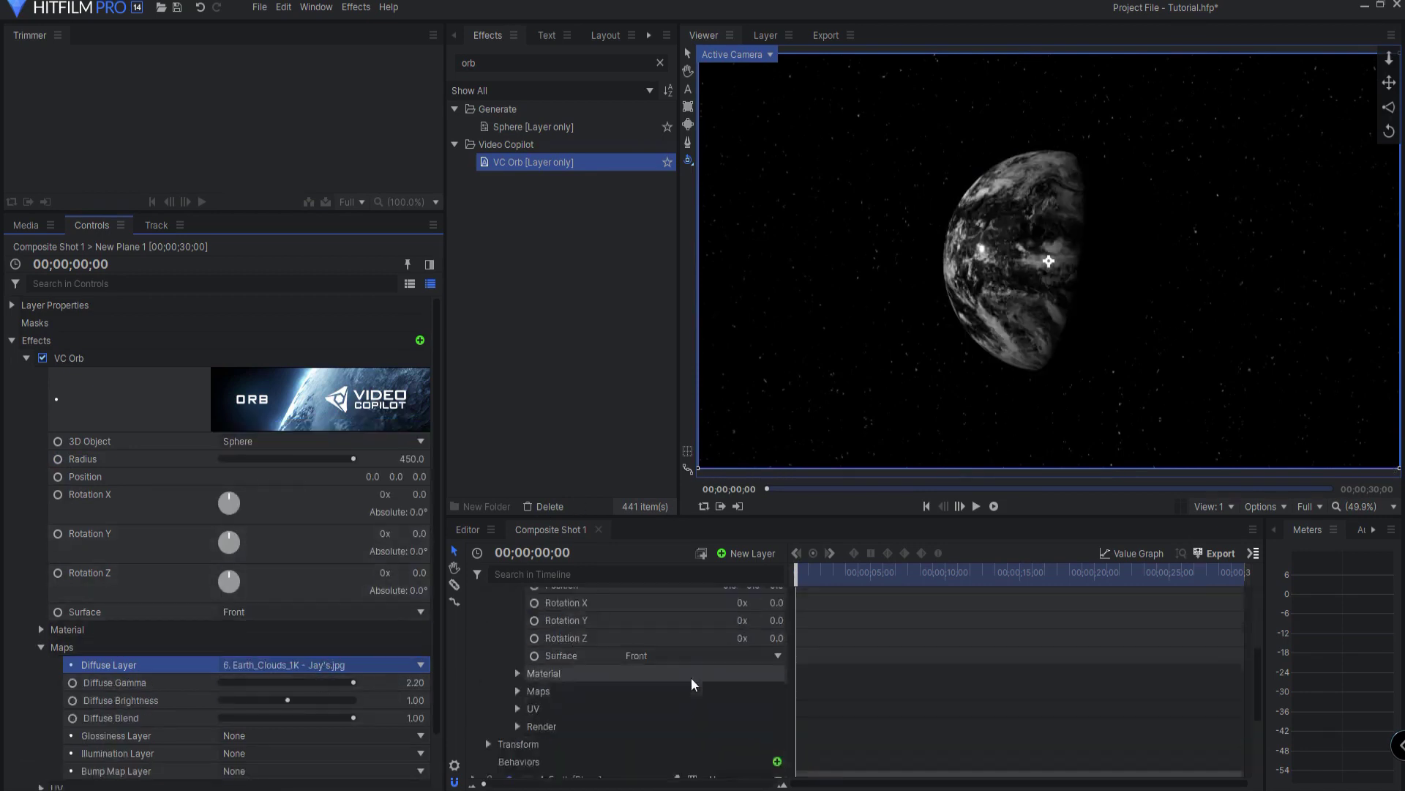
scroll(652, 695, down, 4)
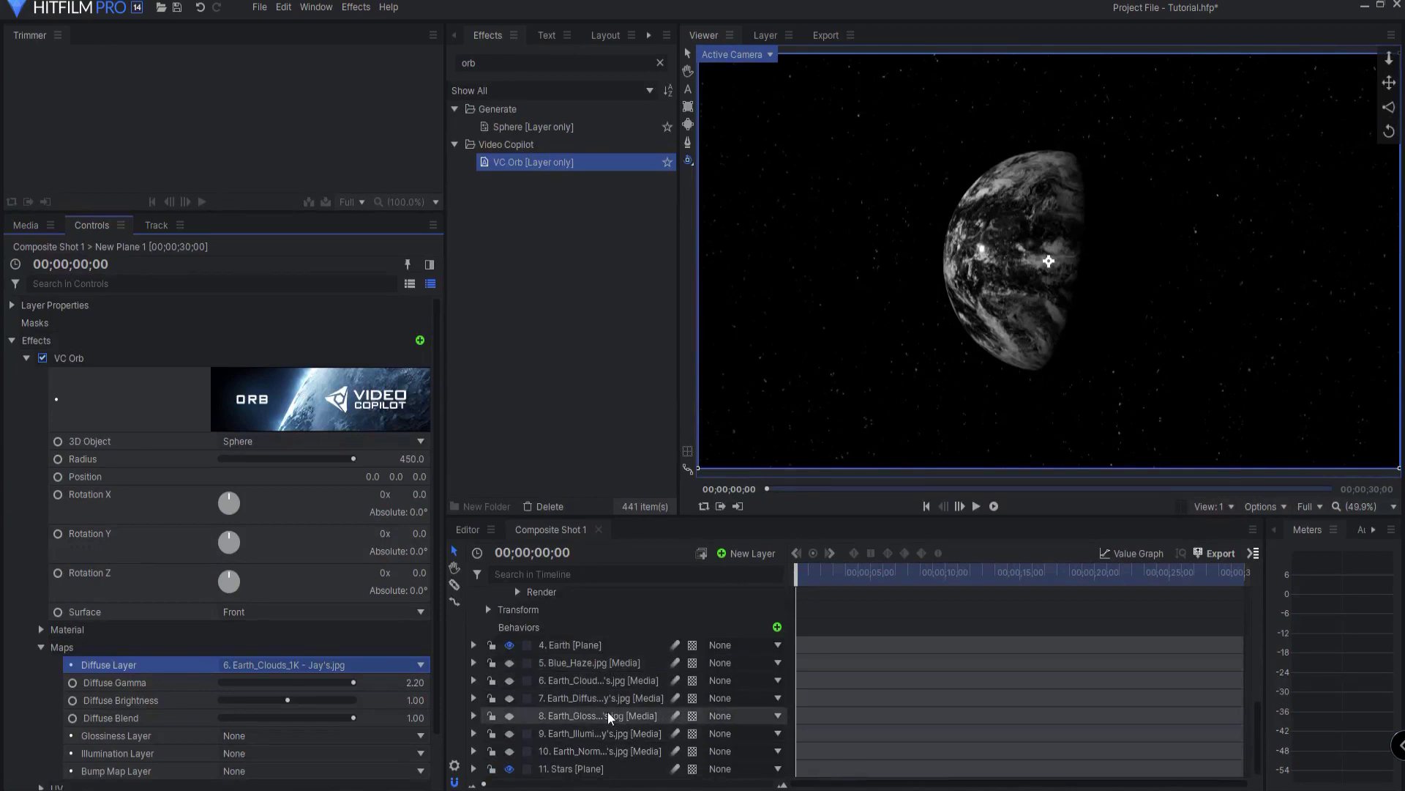
scroll(551, 665, up, 4)
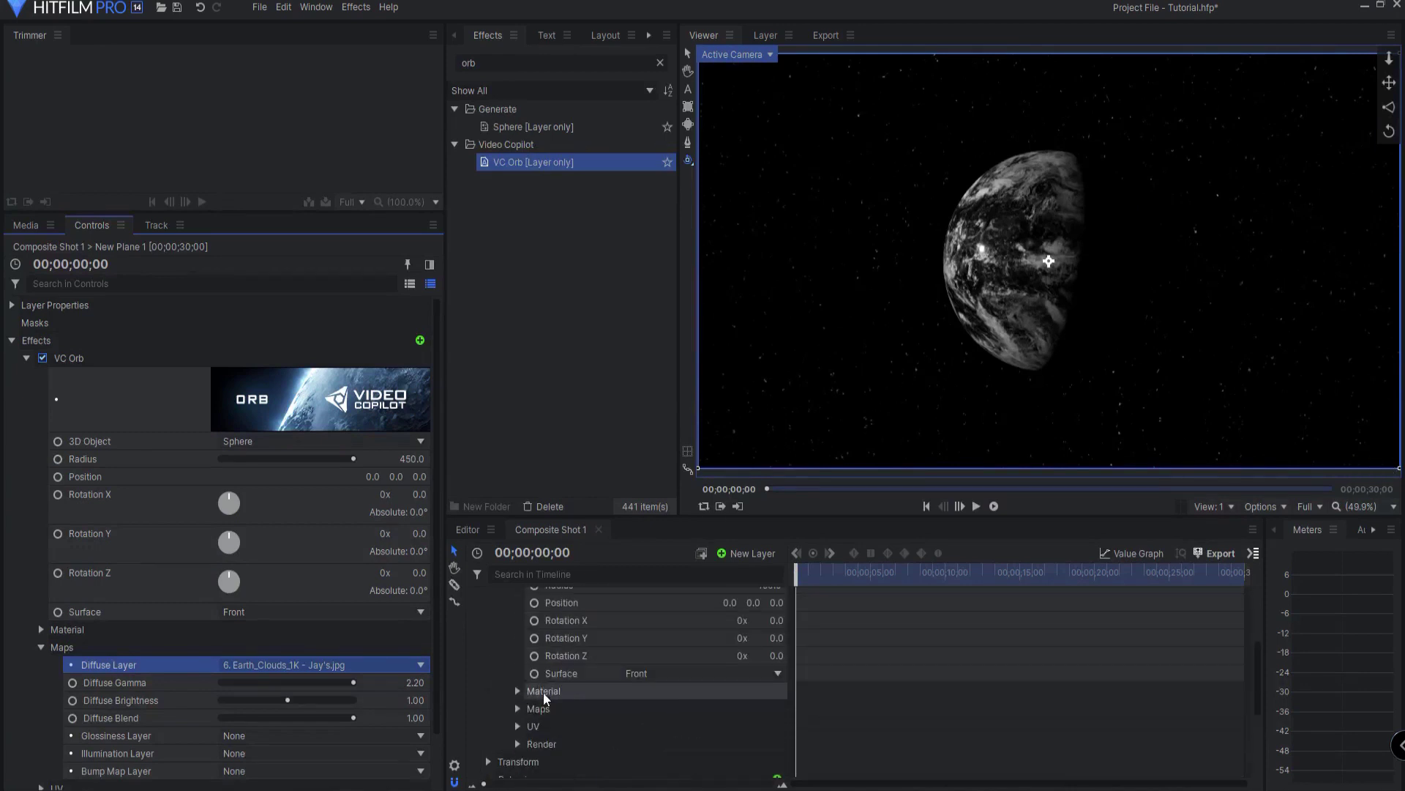
scroll(545, 693, up, 3)
right_click(560, 596)
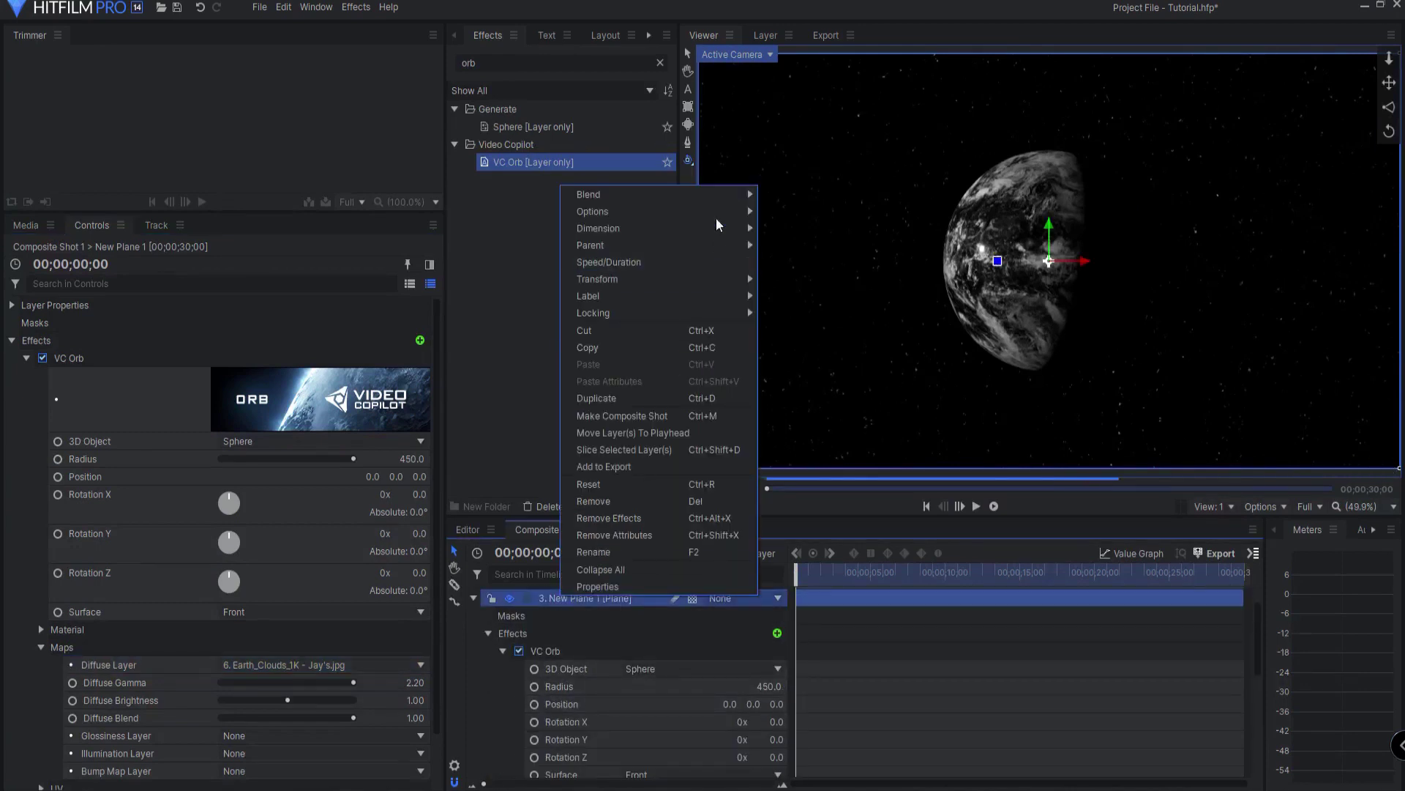
mouse_move(705, 195)
click(794, 208)
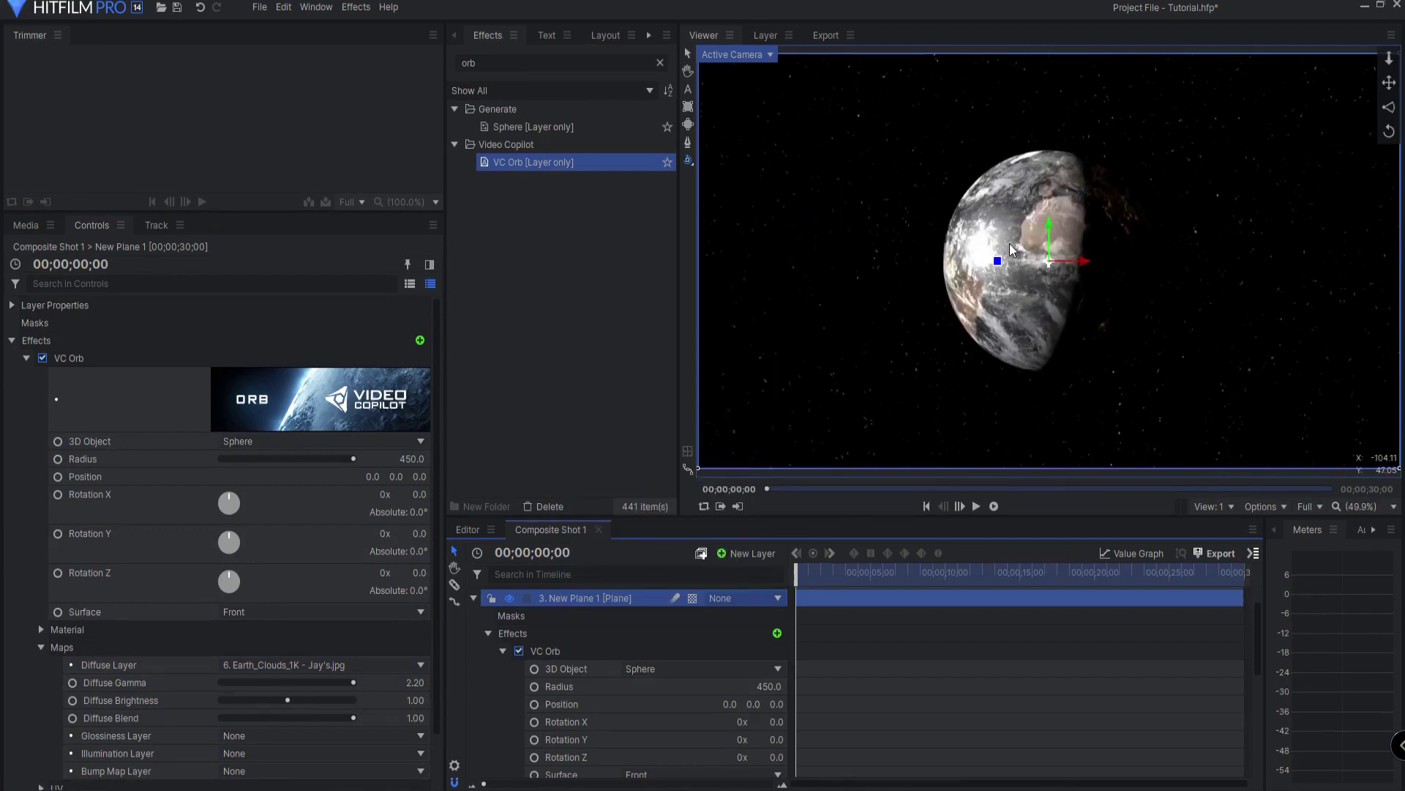
right_click(591, 596)
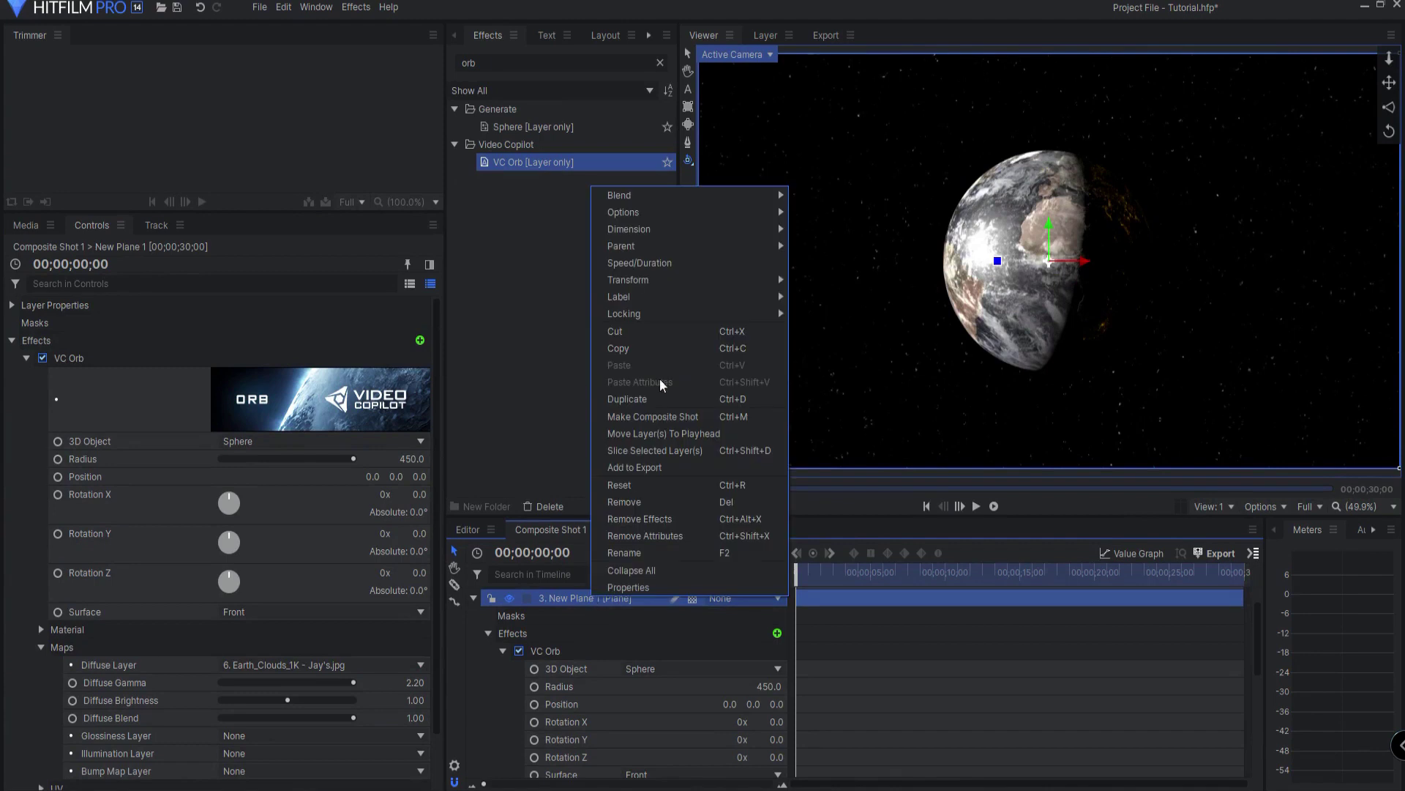
mouse_move(682, 199)
click(815, 195)
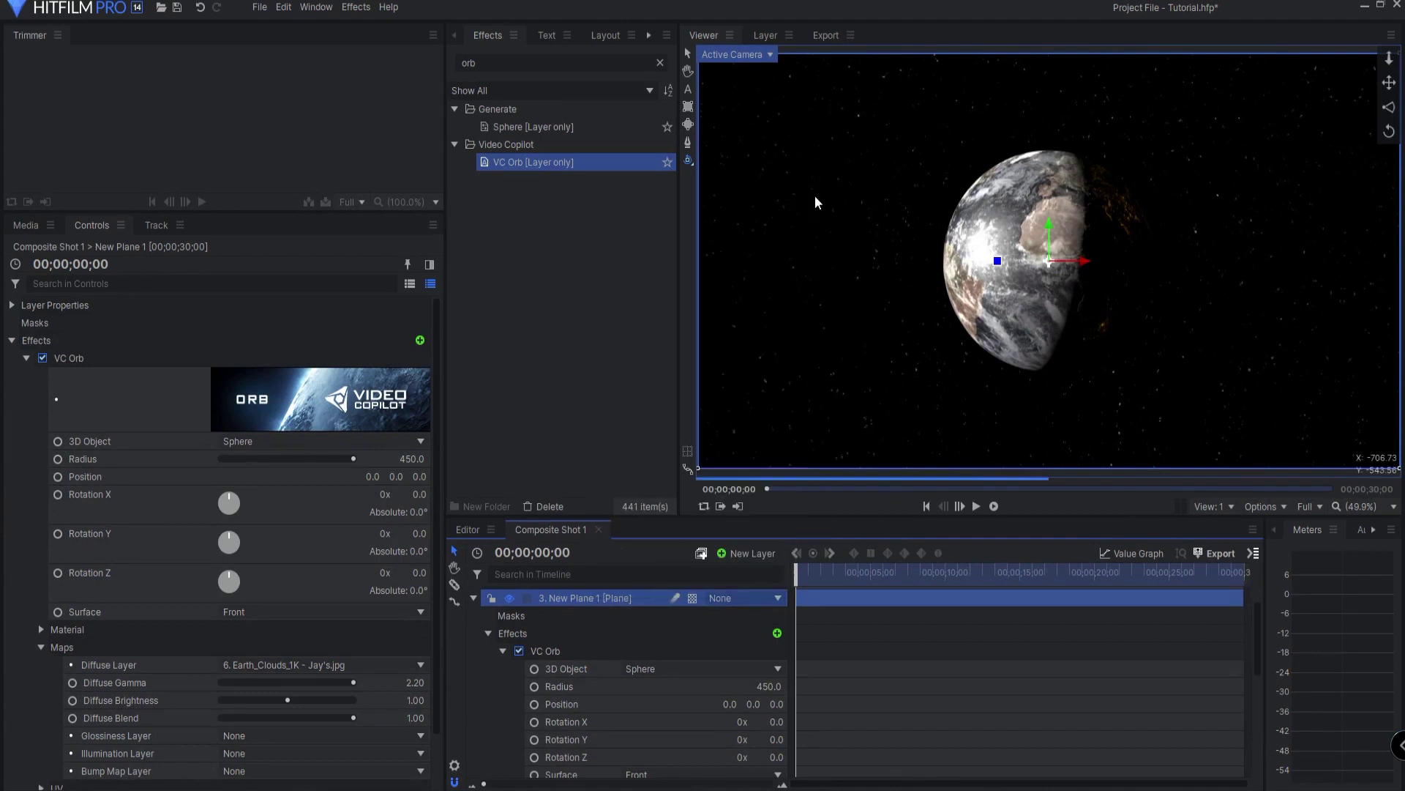
Rename the New Plane 1 layer as Clouds and collapse its properties in the timeline.
double_click(558, 598)
text(Clouds)
key(Return)
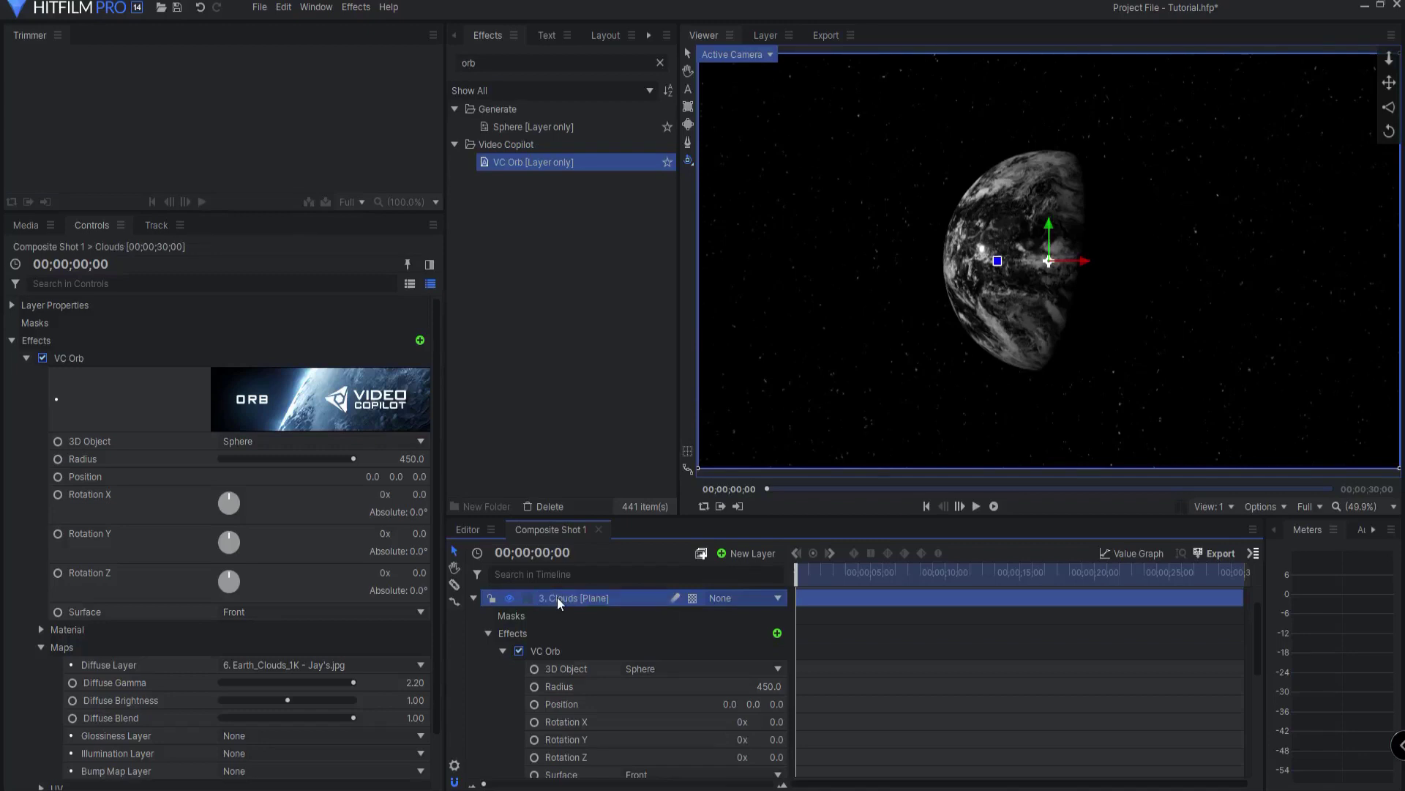
click(474, 598)
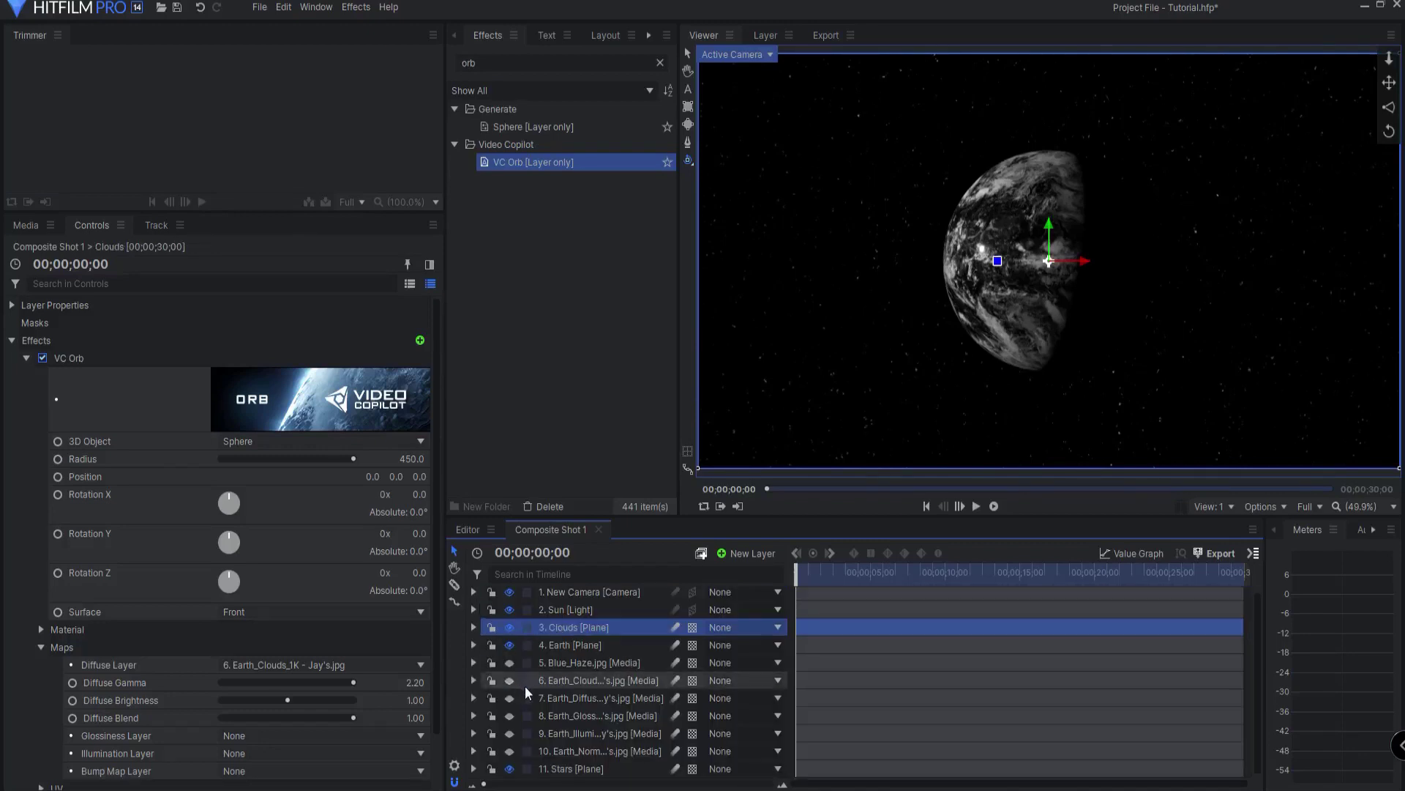
Make the Earth_Clouds layer visible and turn it into its own composite shot, taking properties from the selected layer.
click(573, 680)
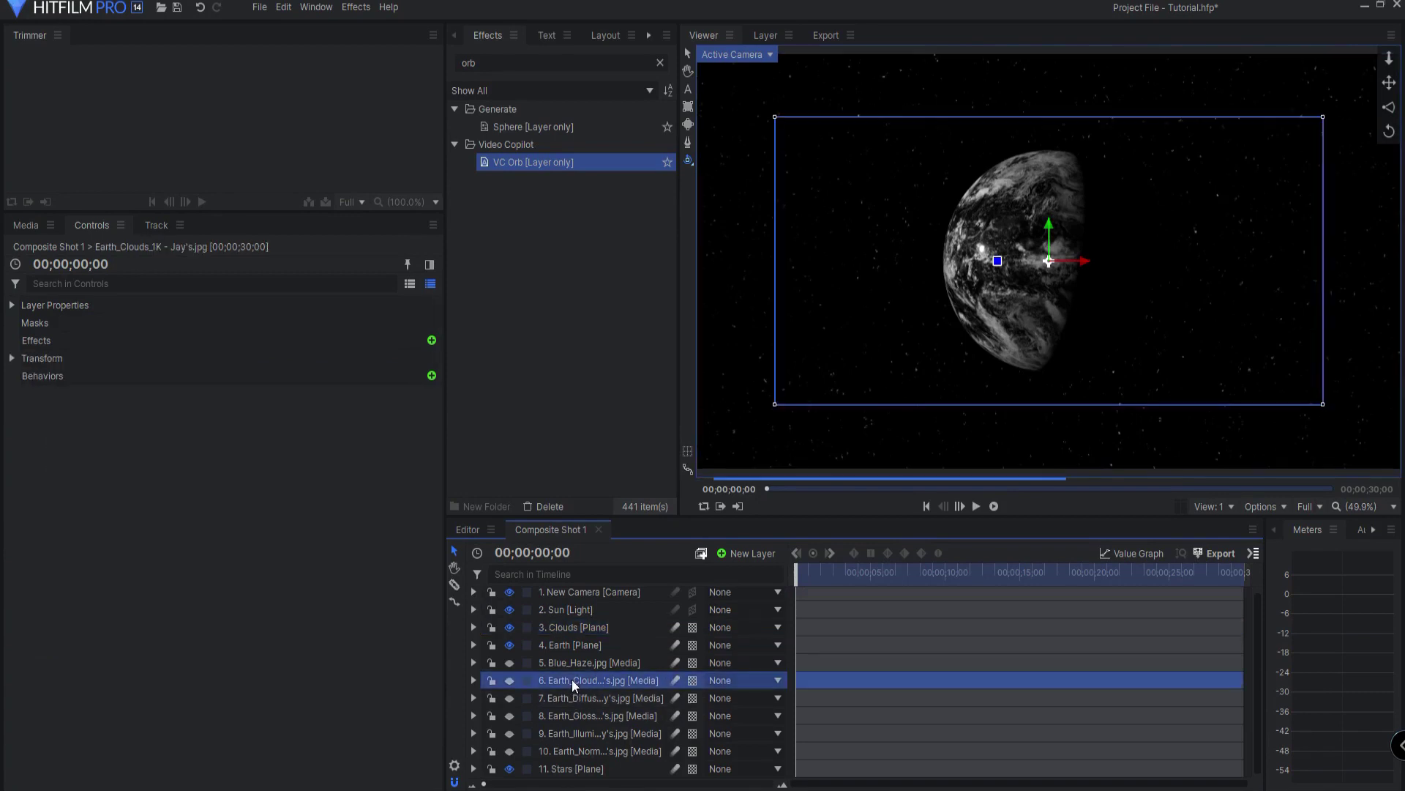
click(509, 681)
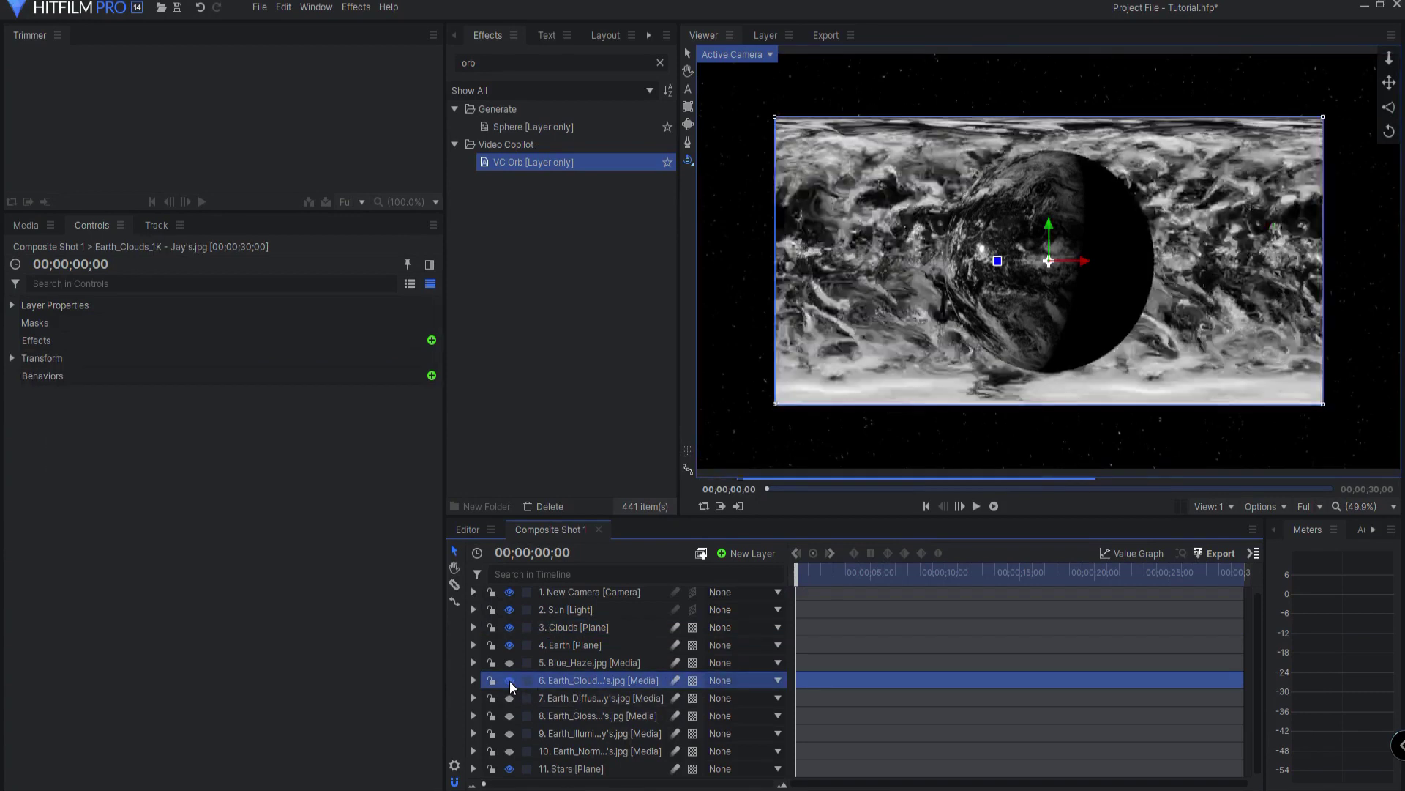
right_click(565, 677)
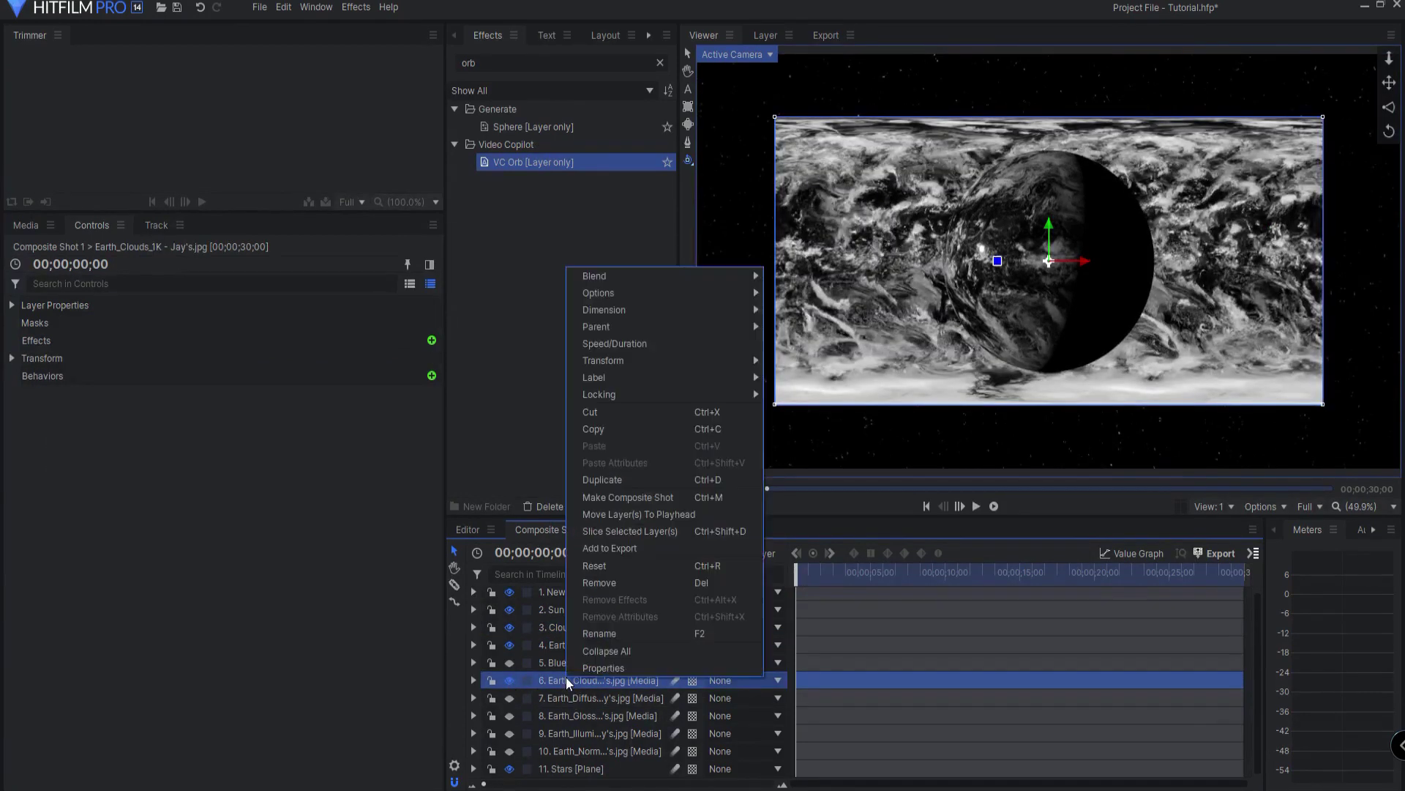
click(622, 495)
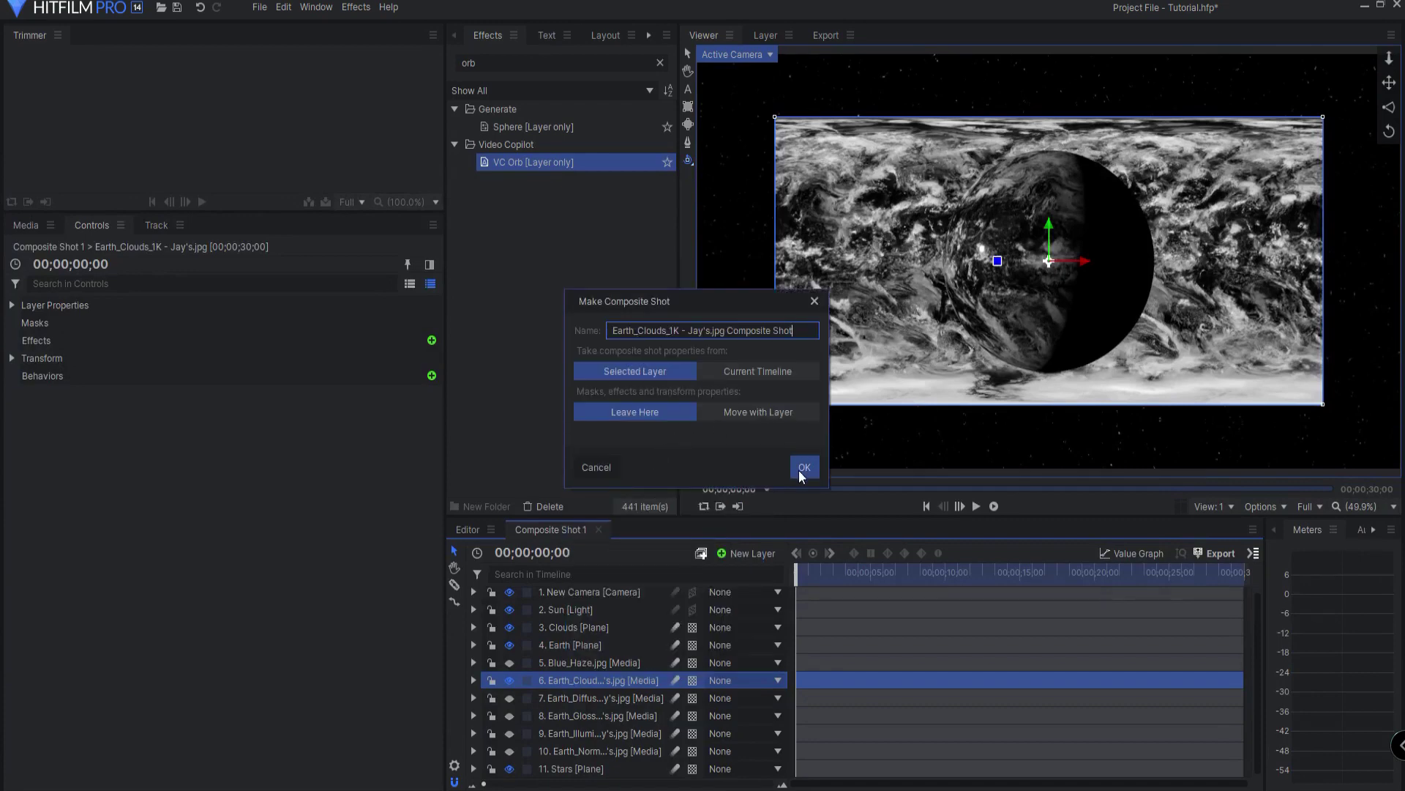
click(798, 469)
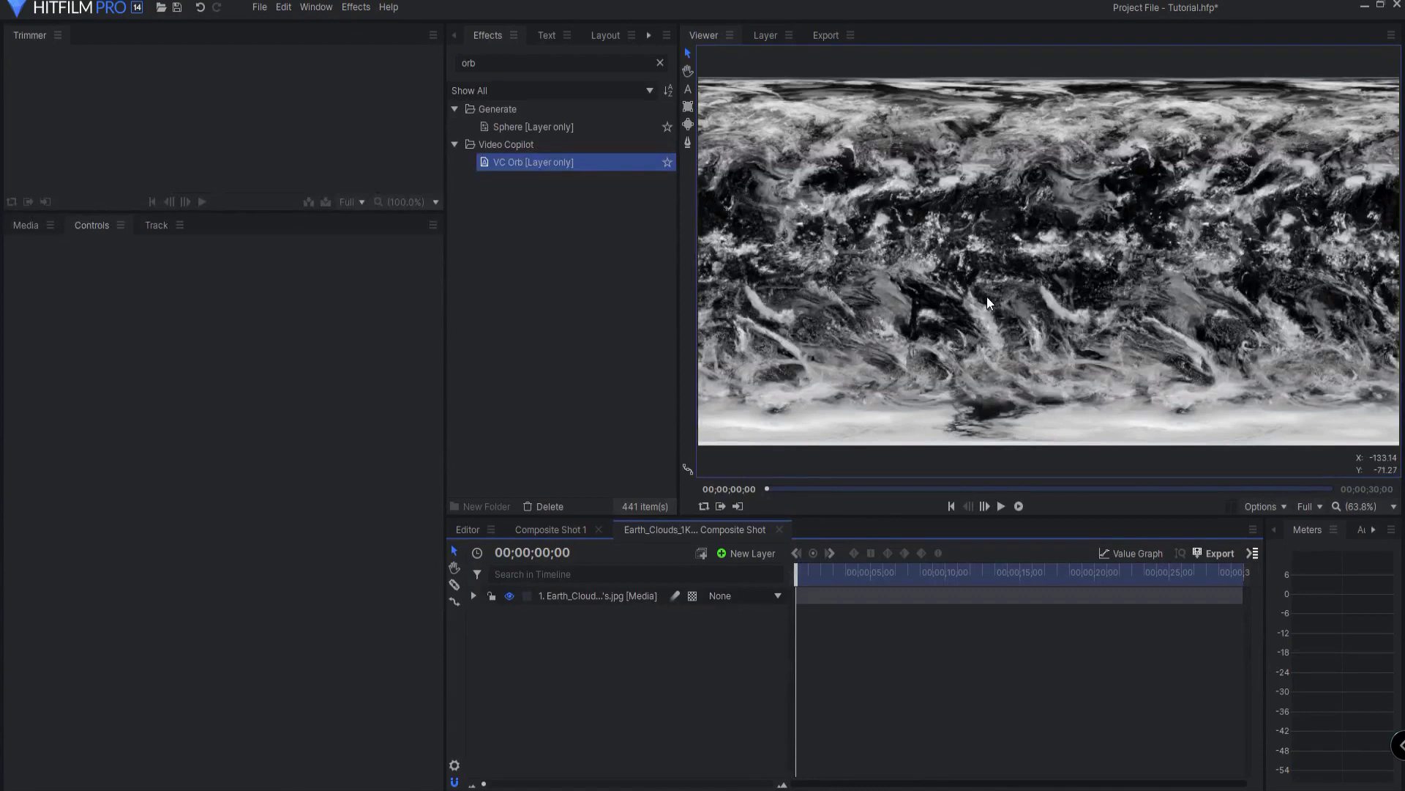
Find the Luminance Key effect and apply it to the cloud texture inside its composite shot.
double_click(472, 63)
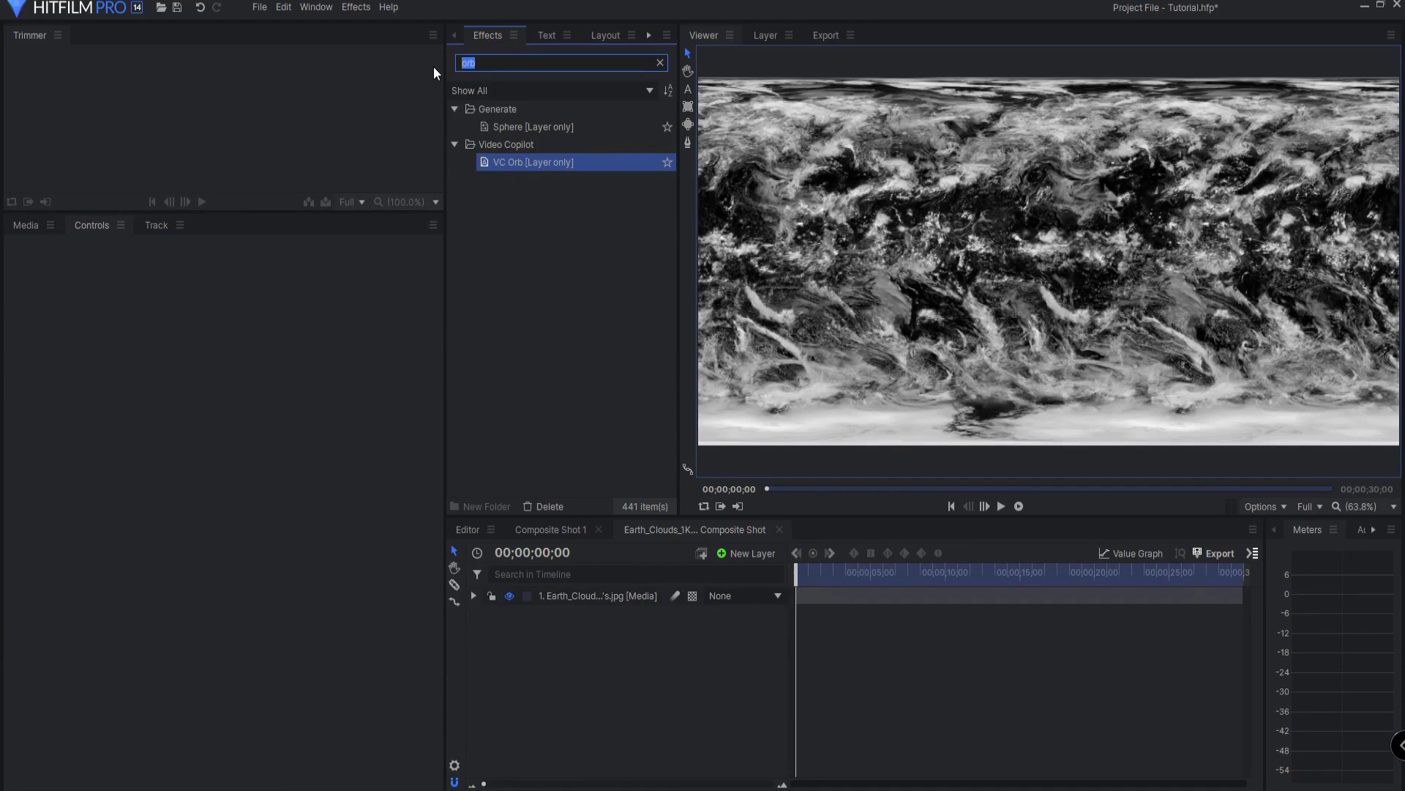
text(lumi)
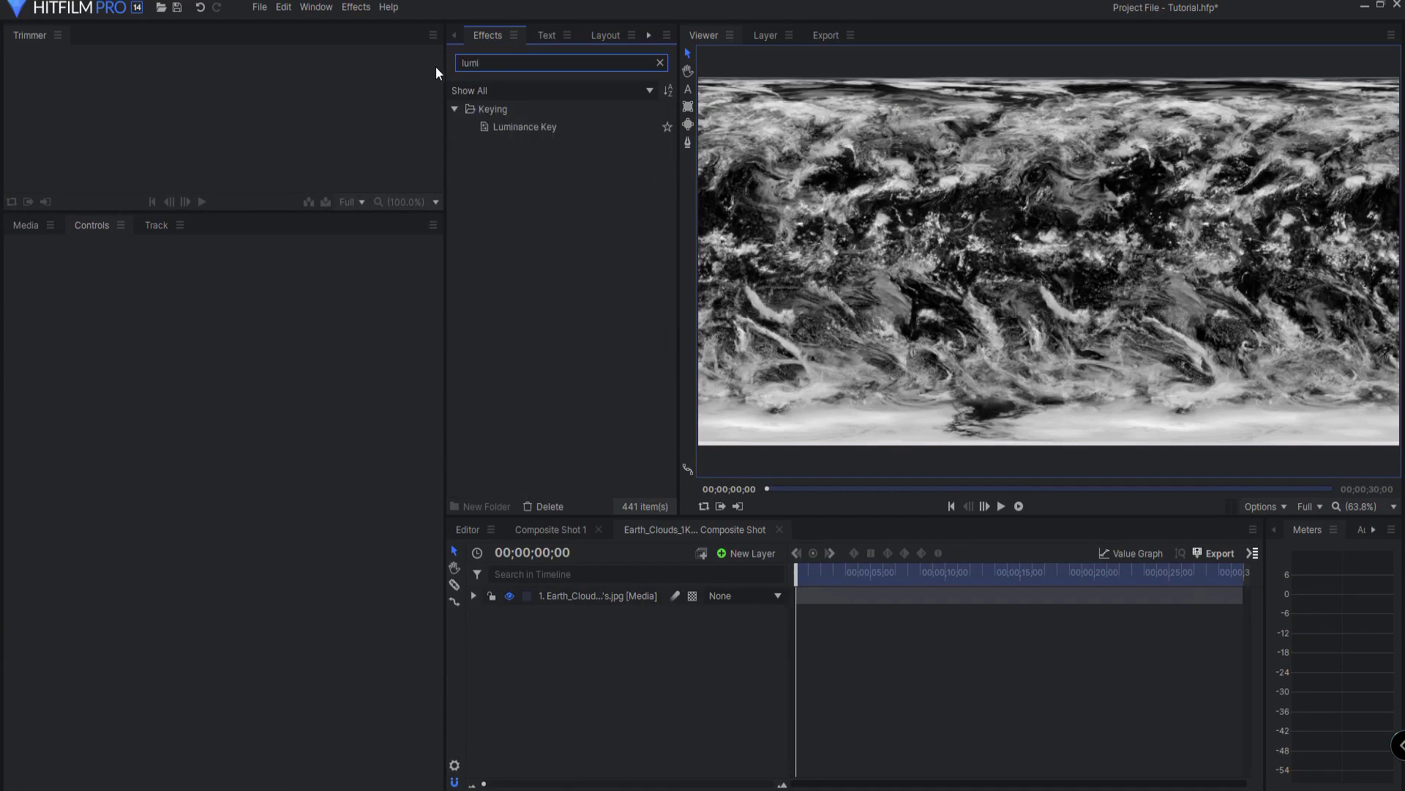
drag(537, 127, 556, 592)
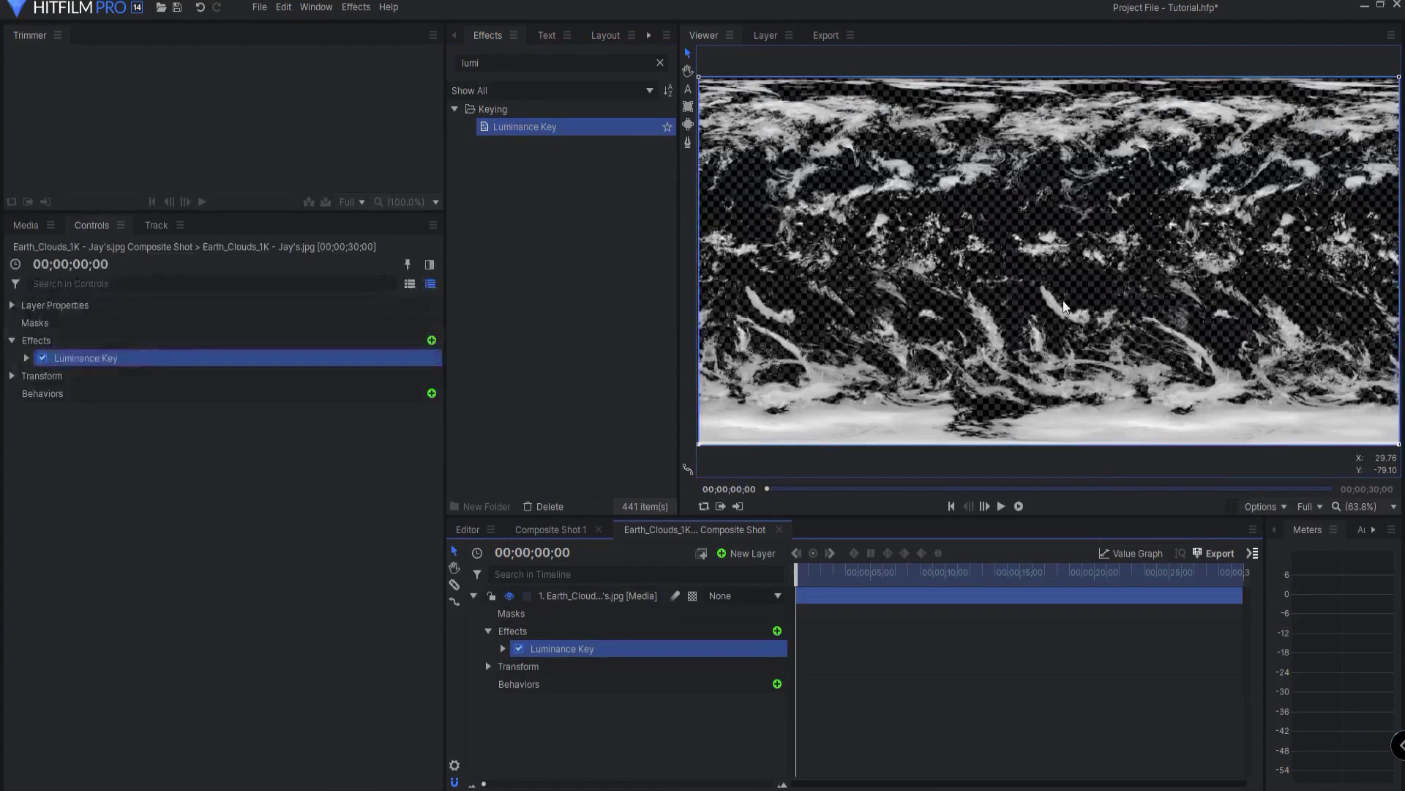
In Composite Shot 1, hide the Earth_Clouds composite layer and orbit closer around the globe to its lit side.
click(542, 531)
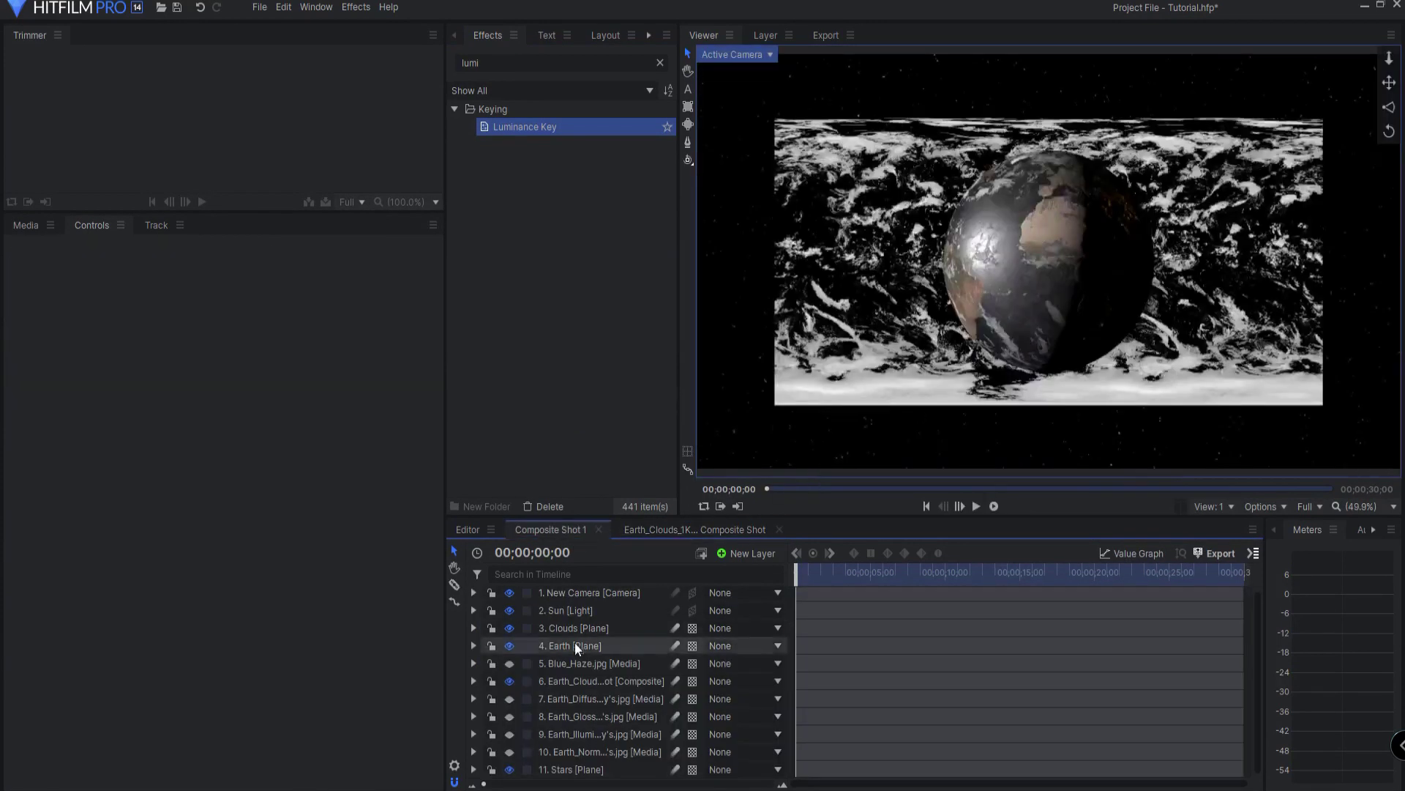
click(509, 682)
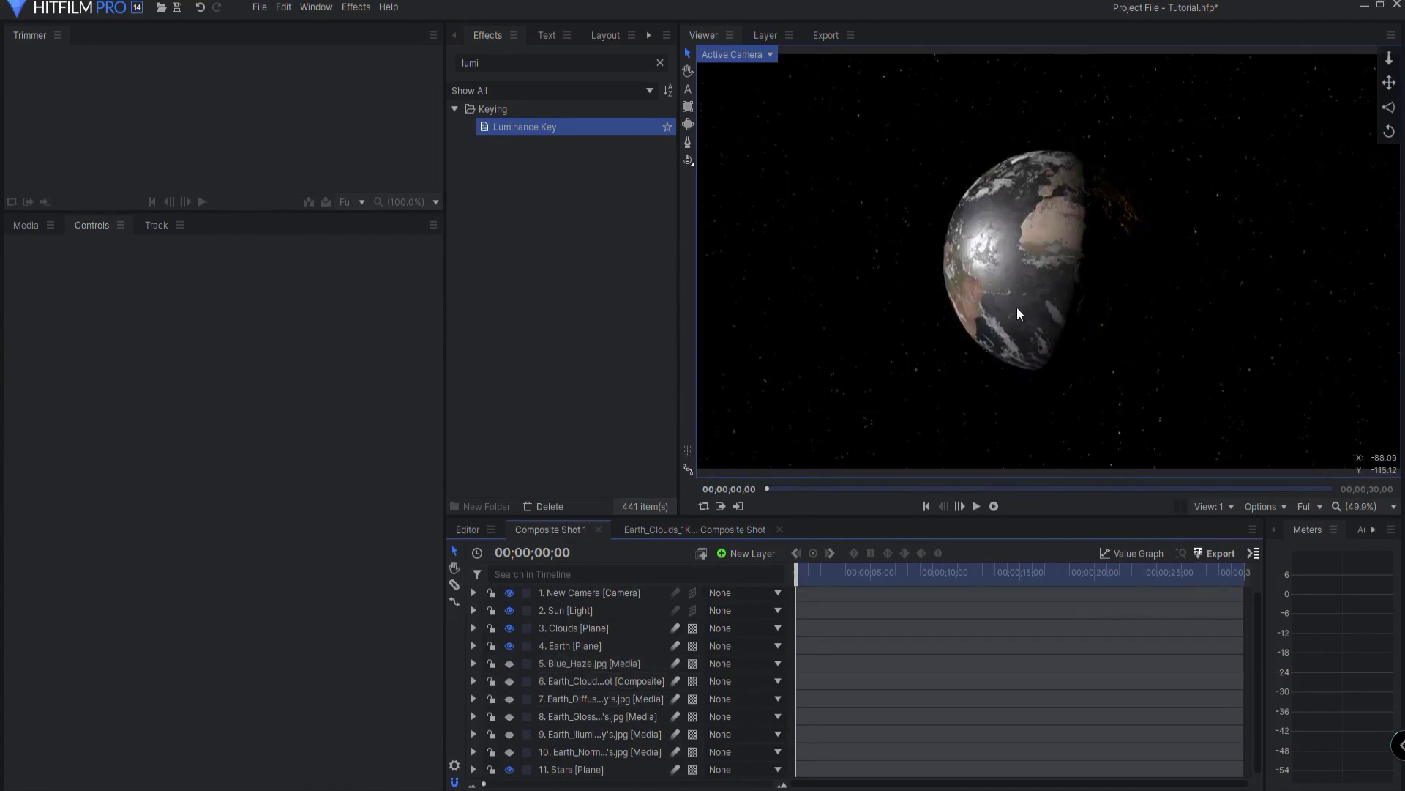
click(746, 55)
click(740, 210)
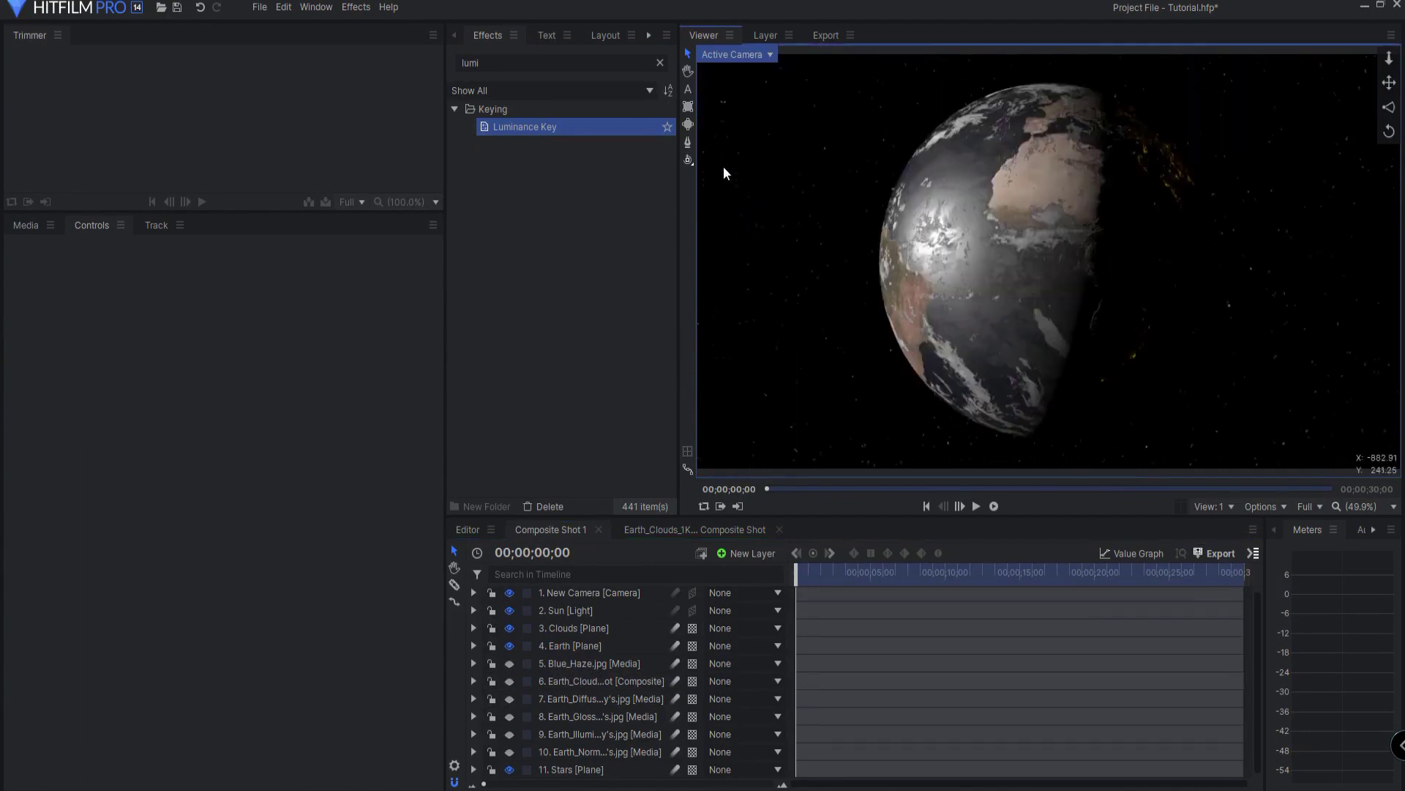
click(691, 161)
drag(1001, 264, 1109, 279)
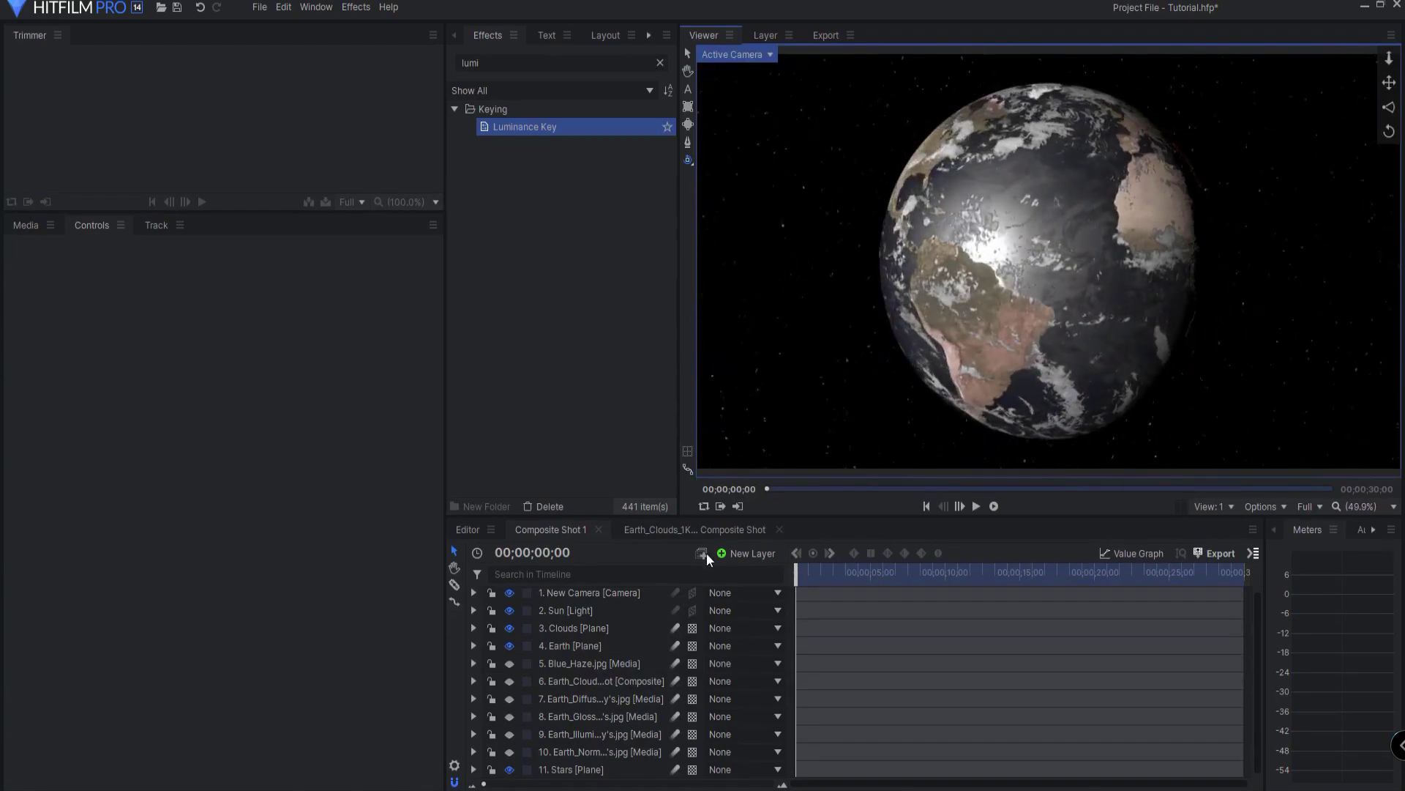
In the Earth_Clouds composite shot, set the Luminance Key's threshold to 0.00.
click(701, 530)
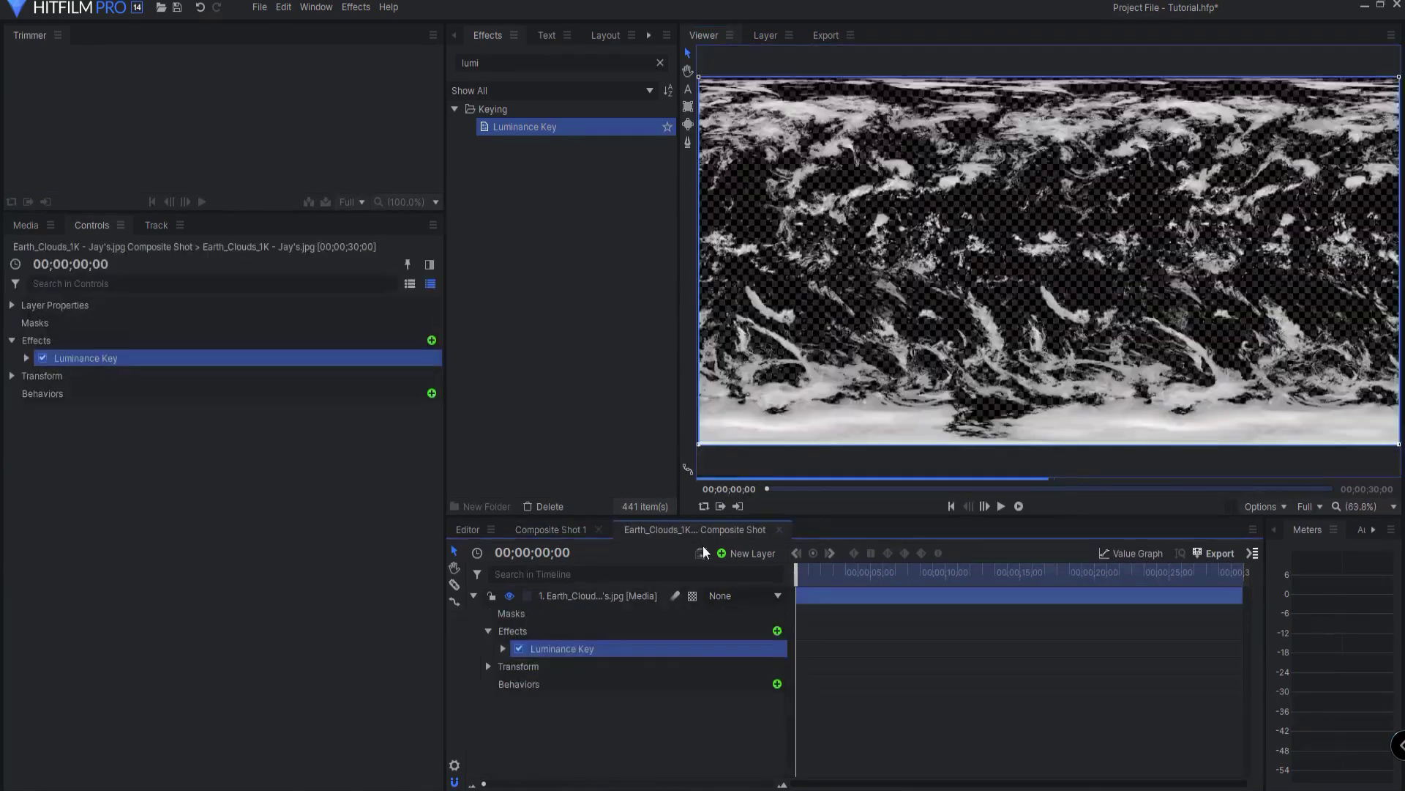
click(503, 649)
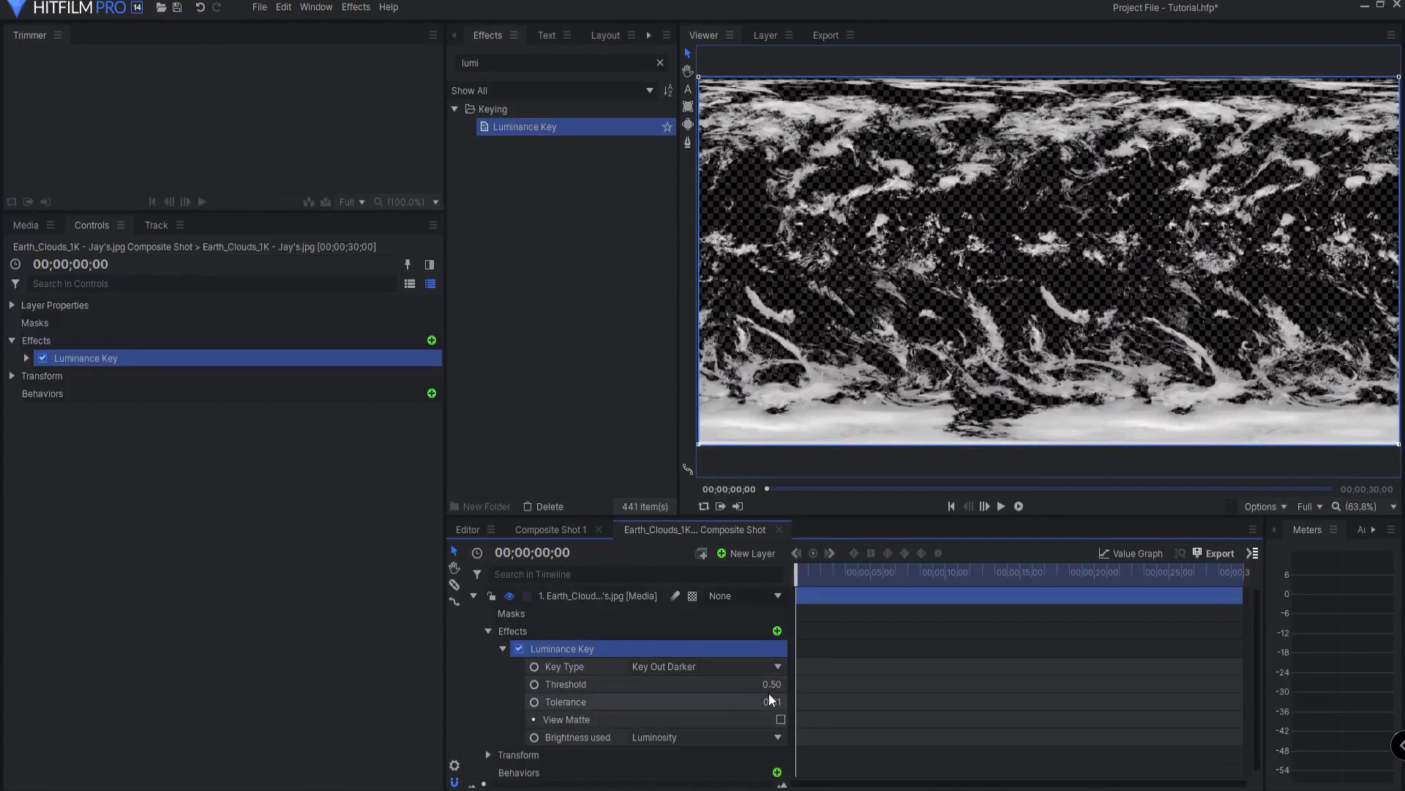
drag(771, 683, 805, 725)
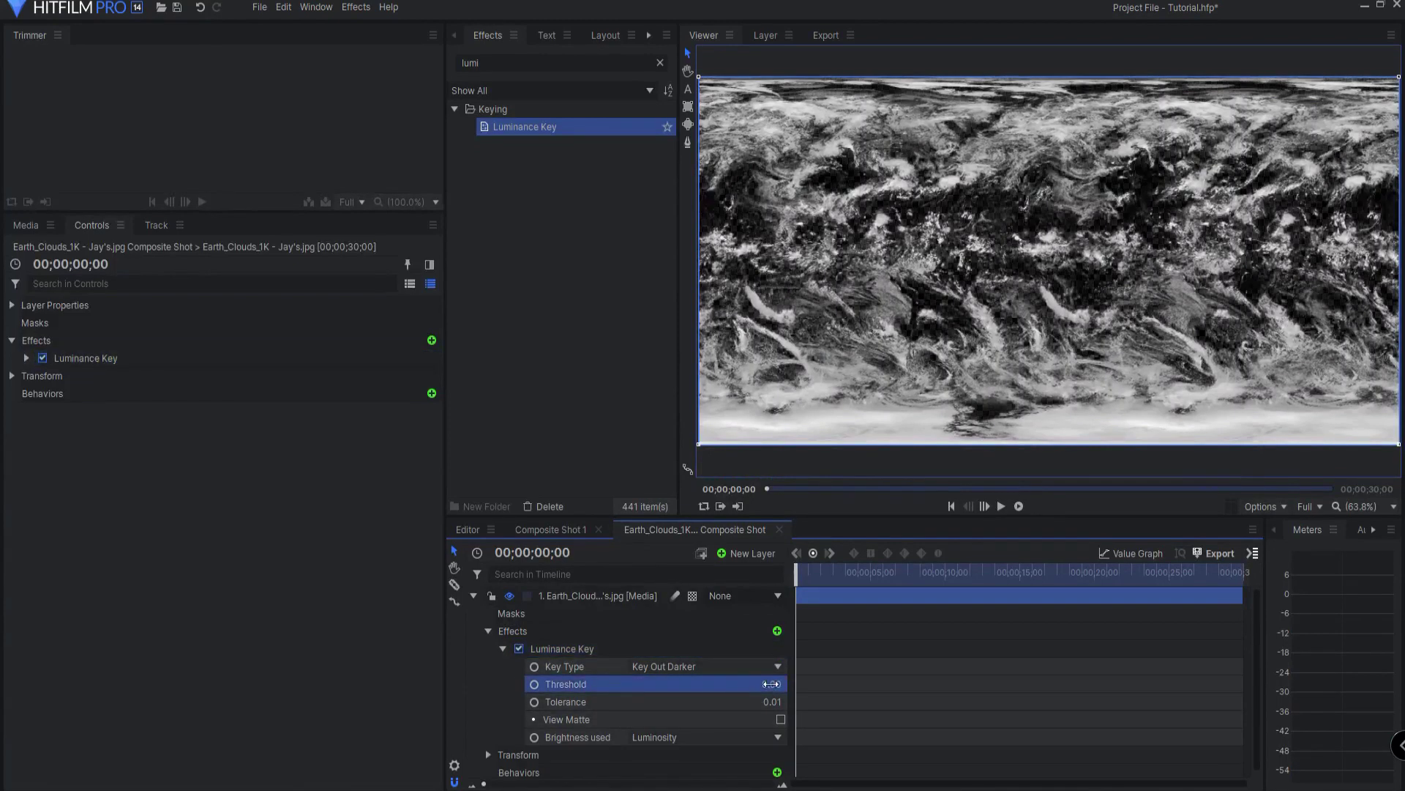
Try a higher Luminance Key tolerance on the cloud texture, then reset the tolerance.
click(561, 531)
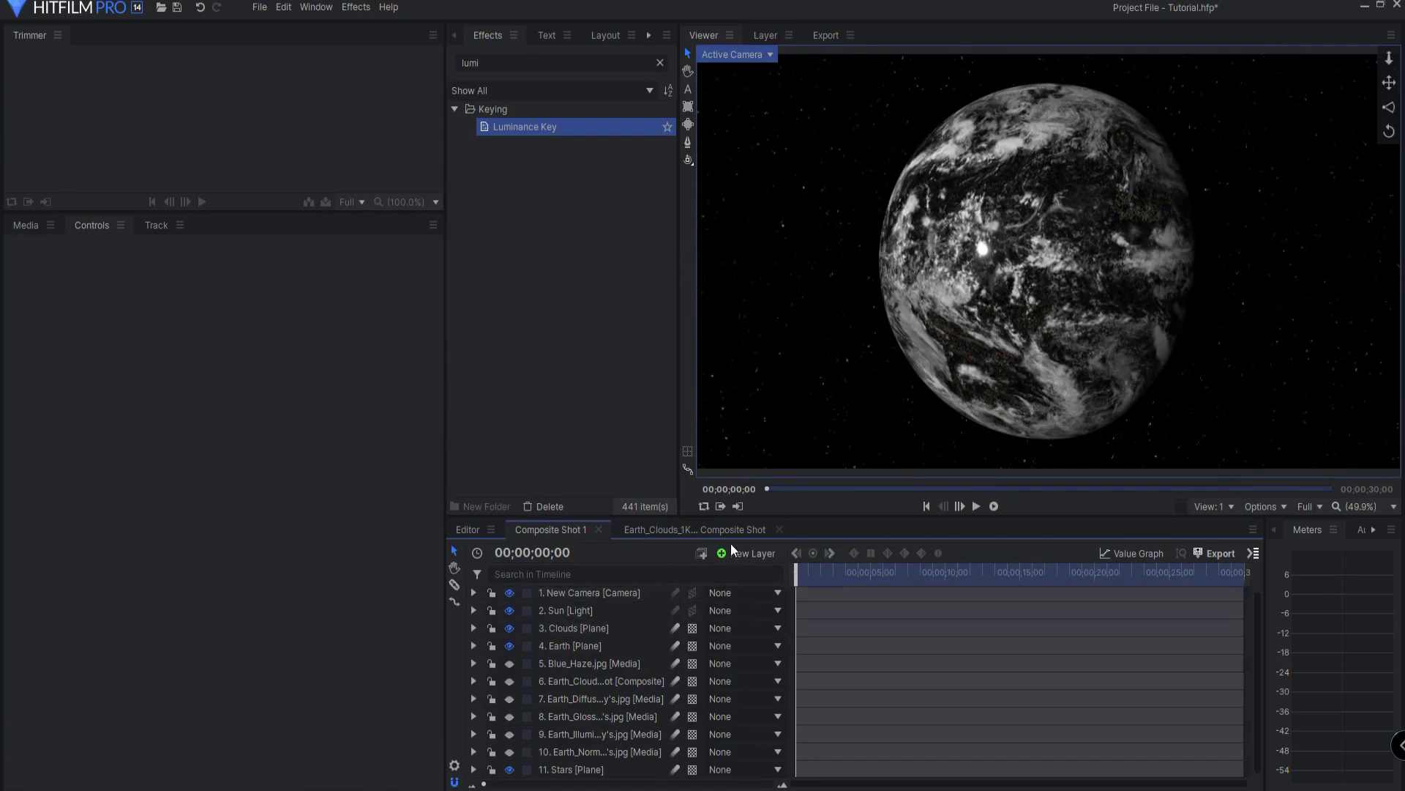
click(709, 529)
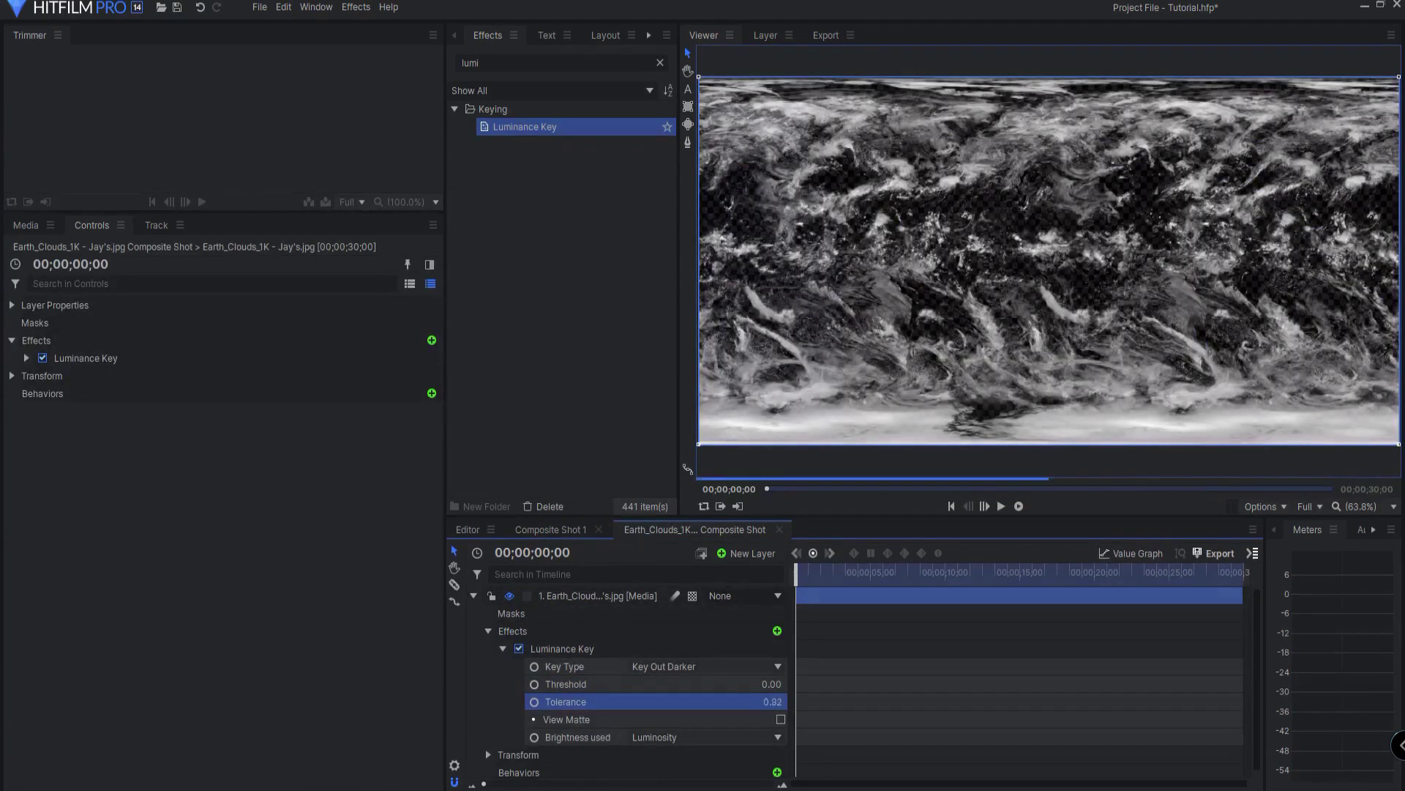
key(Right)
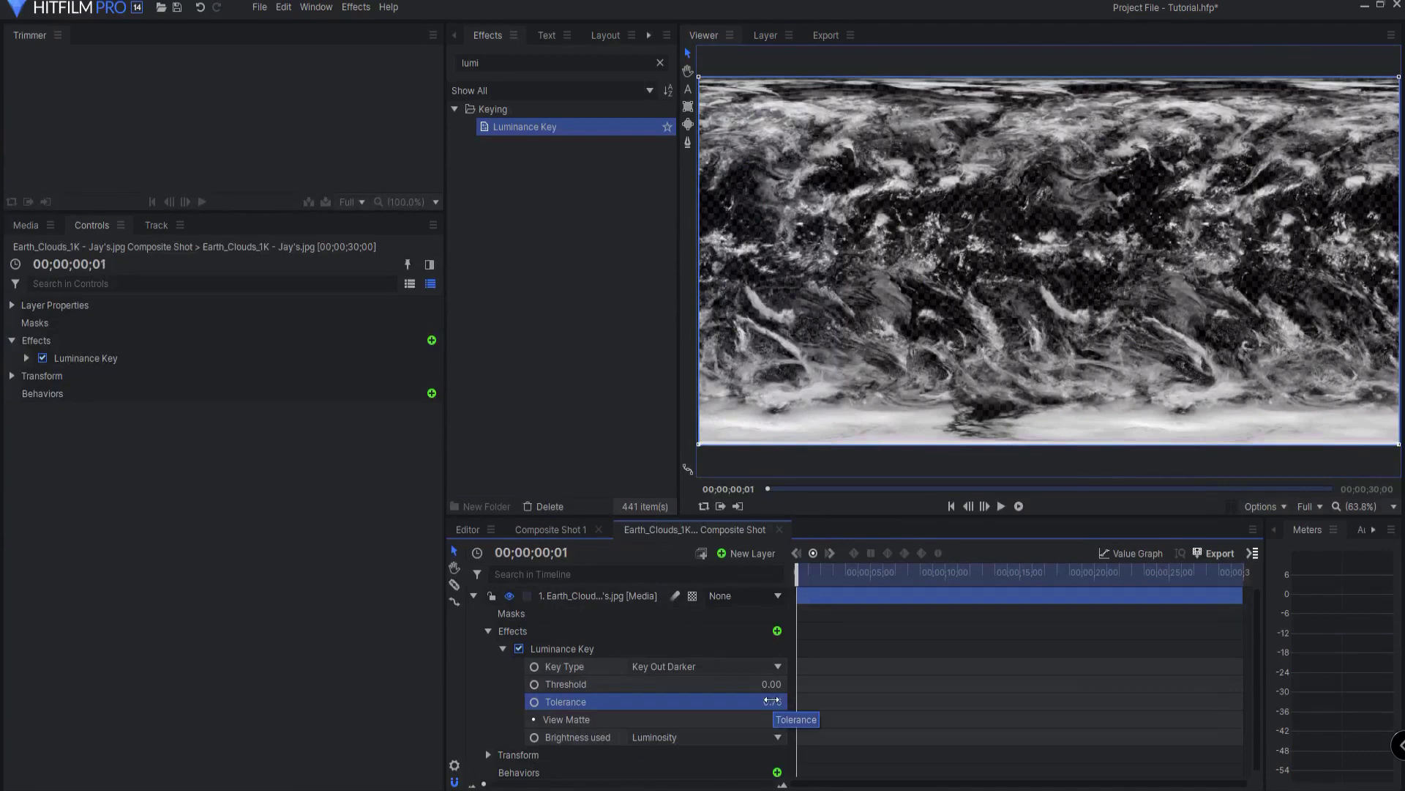
right_click(568, 701)
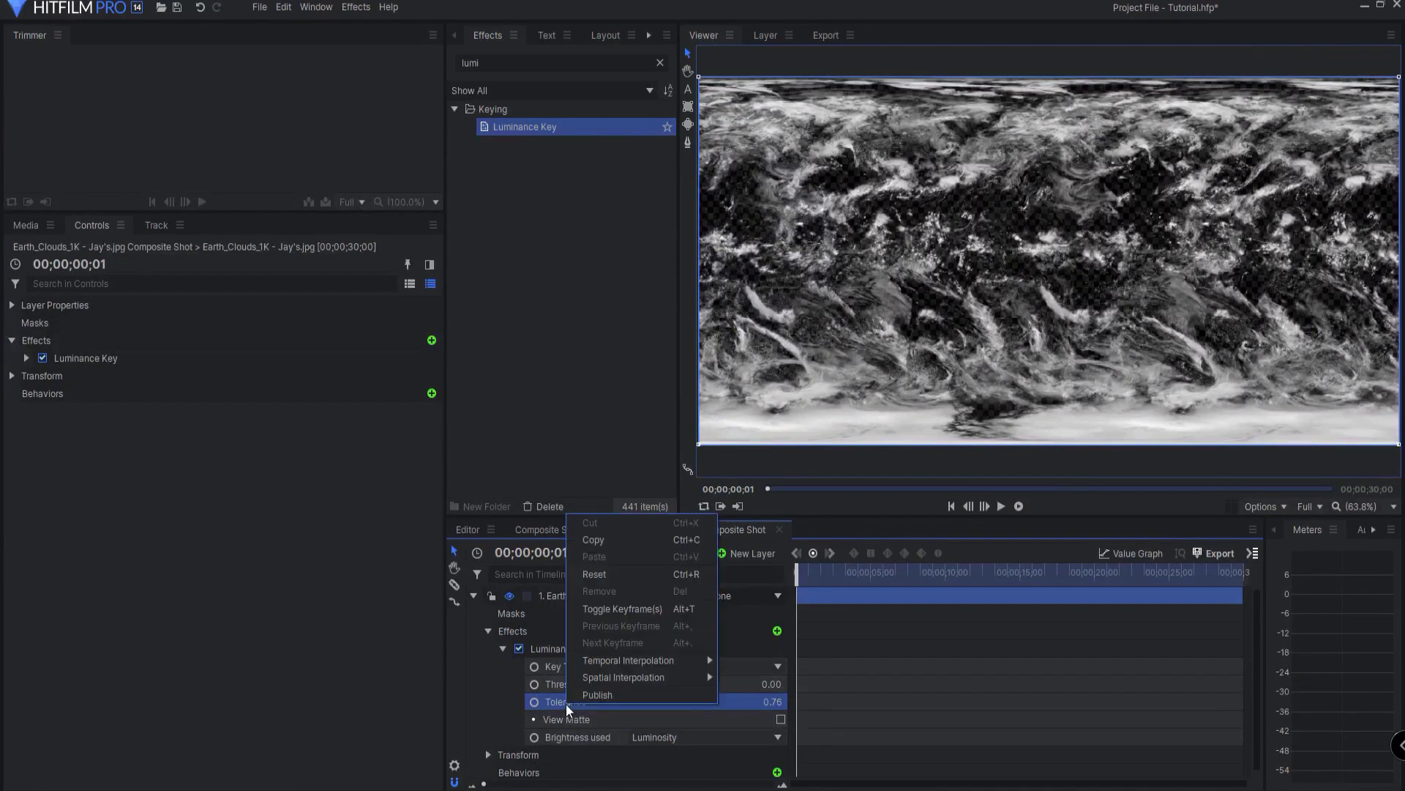
click(607, 576)
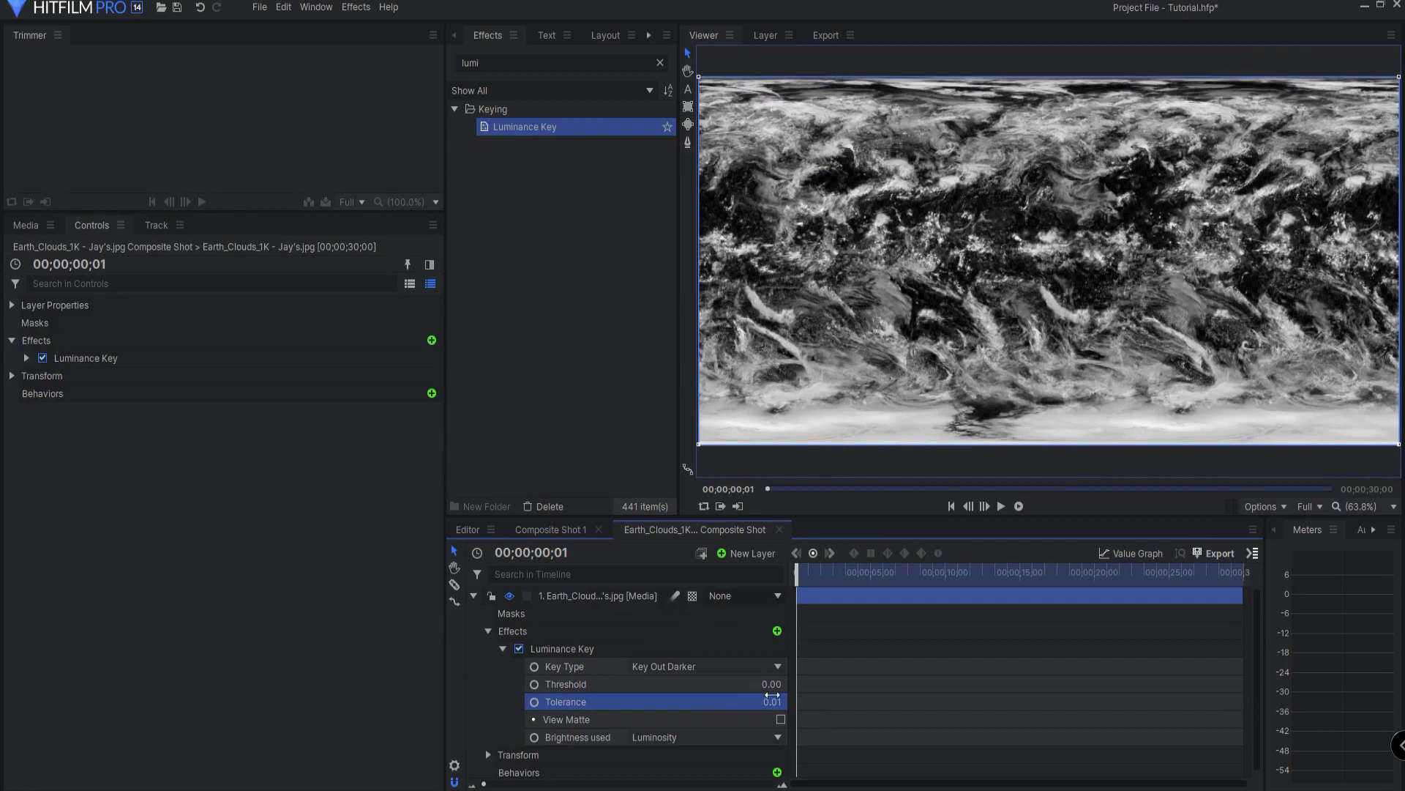
Try a Luminance Key threshold of 0.84 and check its effect on the globe in Composite Shot 1.
drag(771, 684, 867, 684)
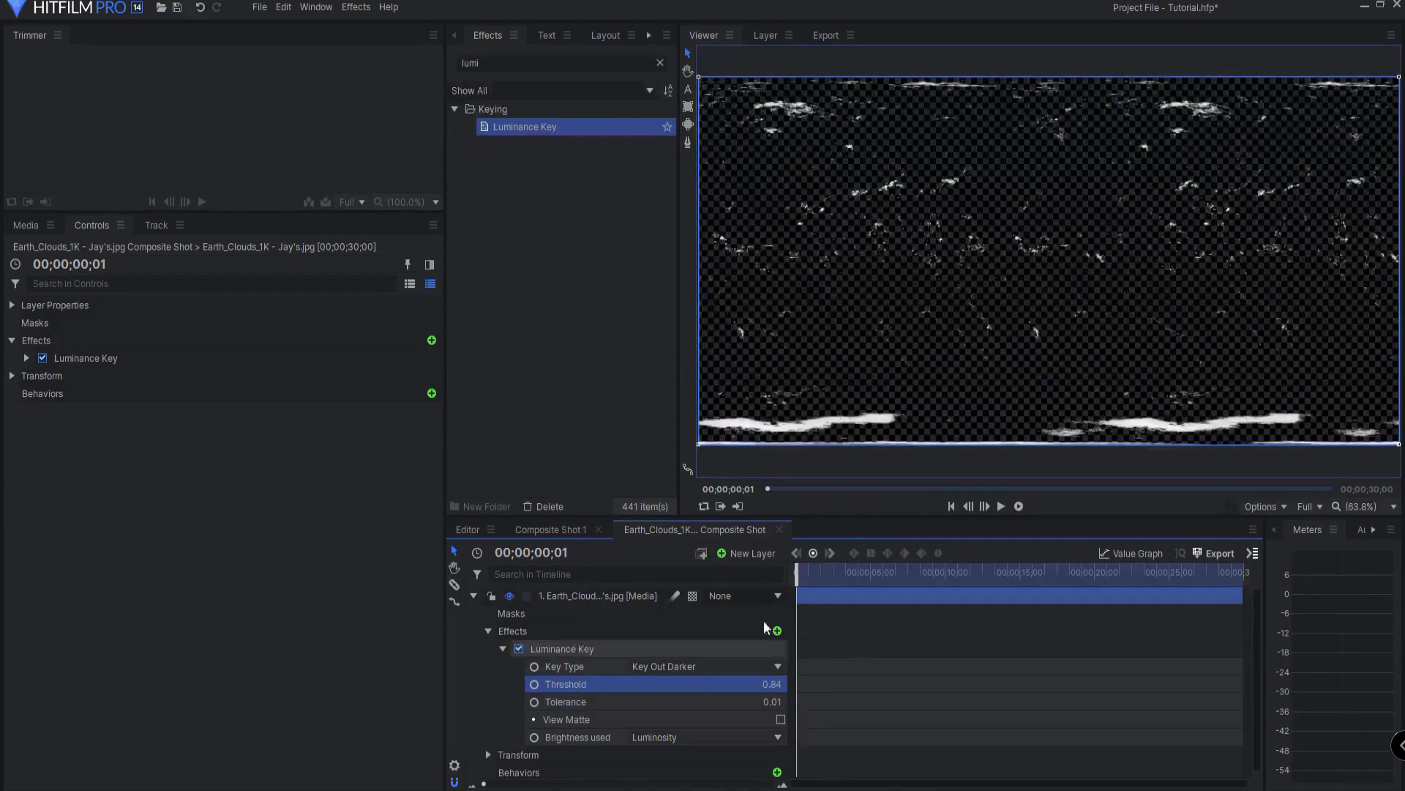
click(556, 529)
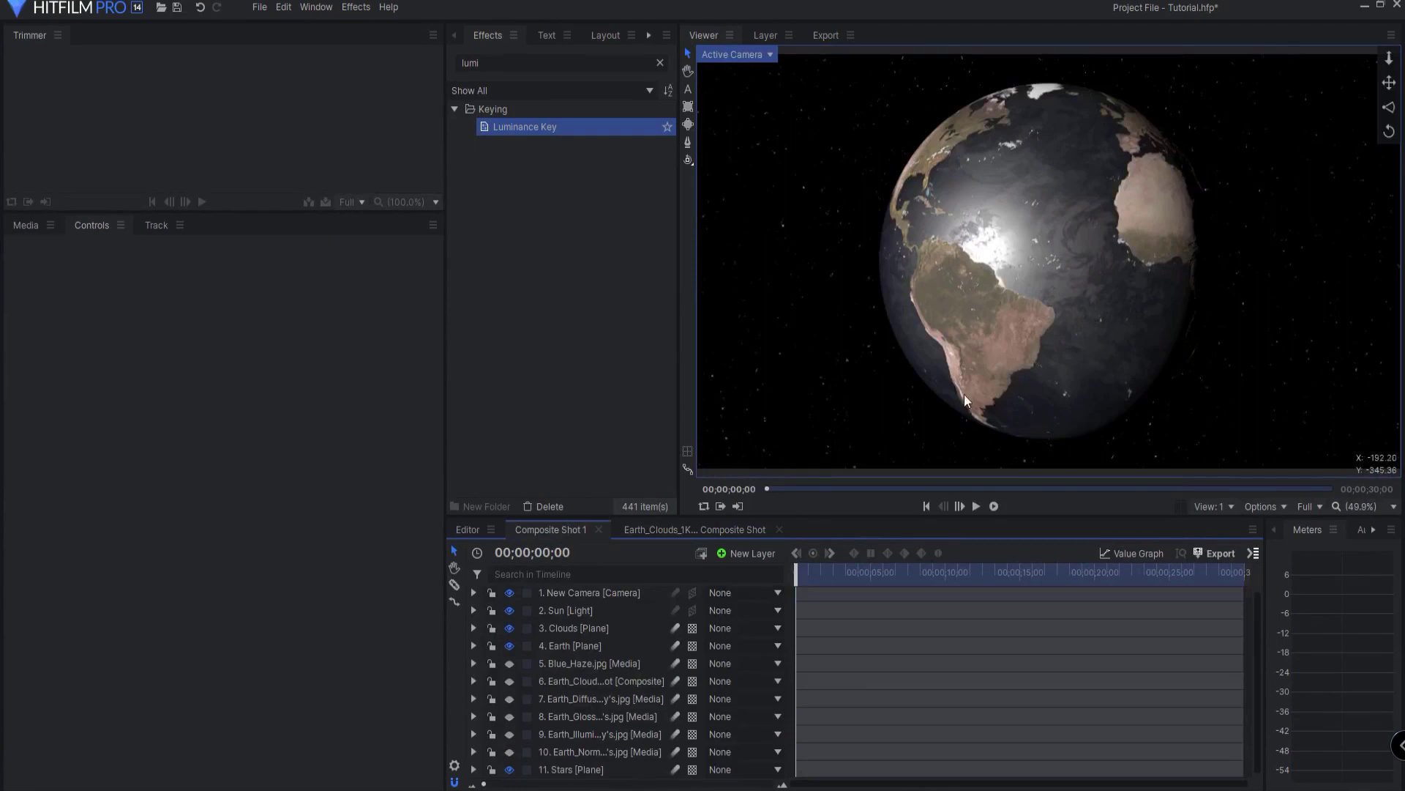
click(674, 525)
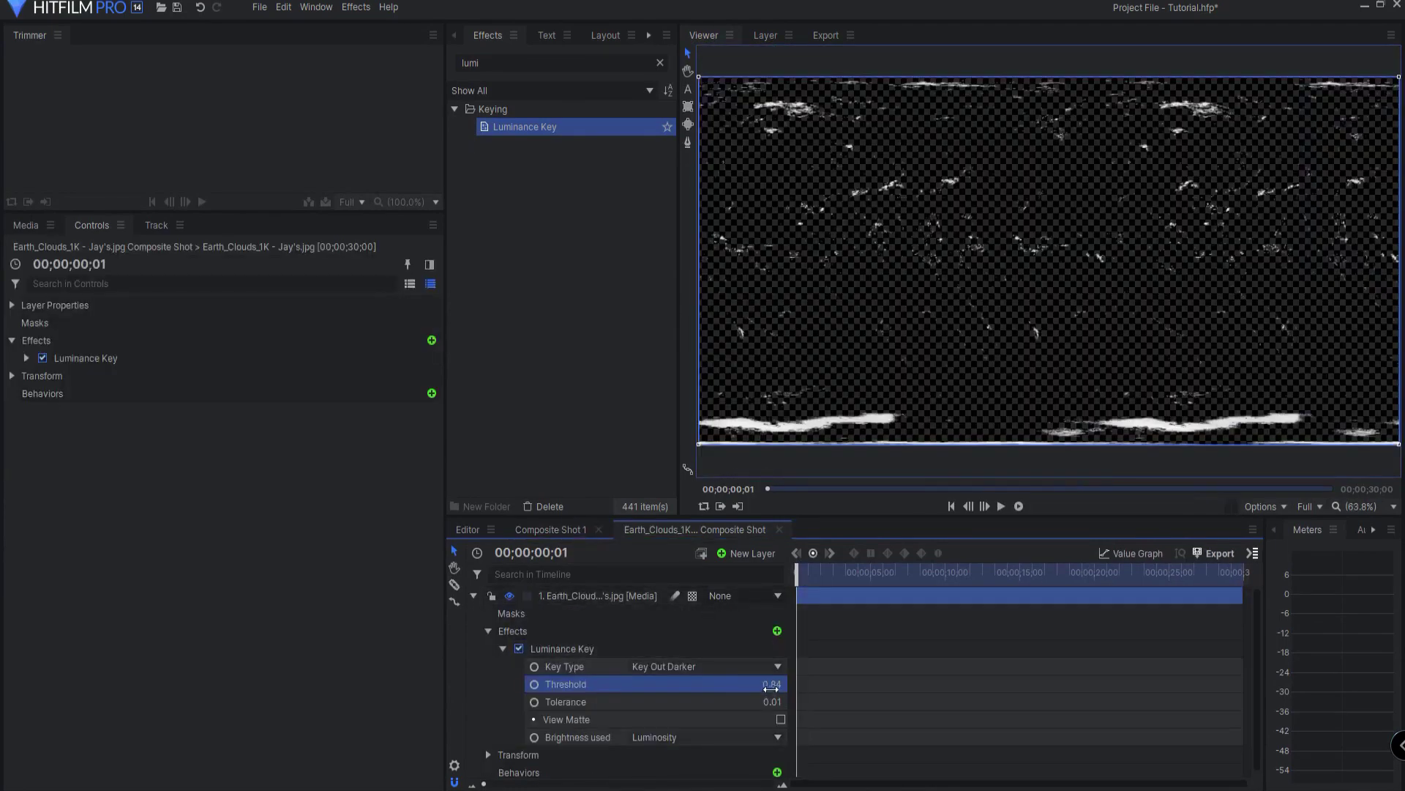
Lower the Luminance Key threshold so only the darkest areas are keyed out, and check the globe in Composite Shot 1.
drag(772, 684, 754, 684)
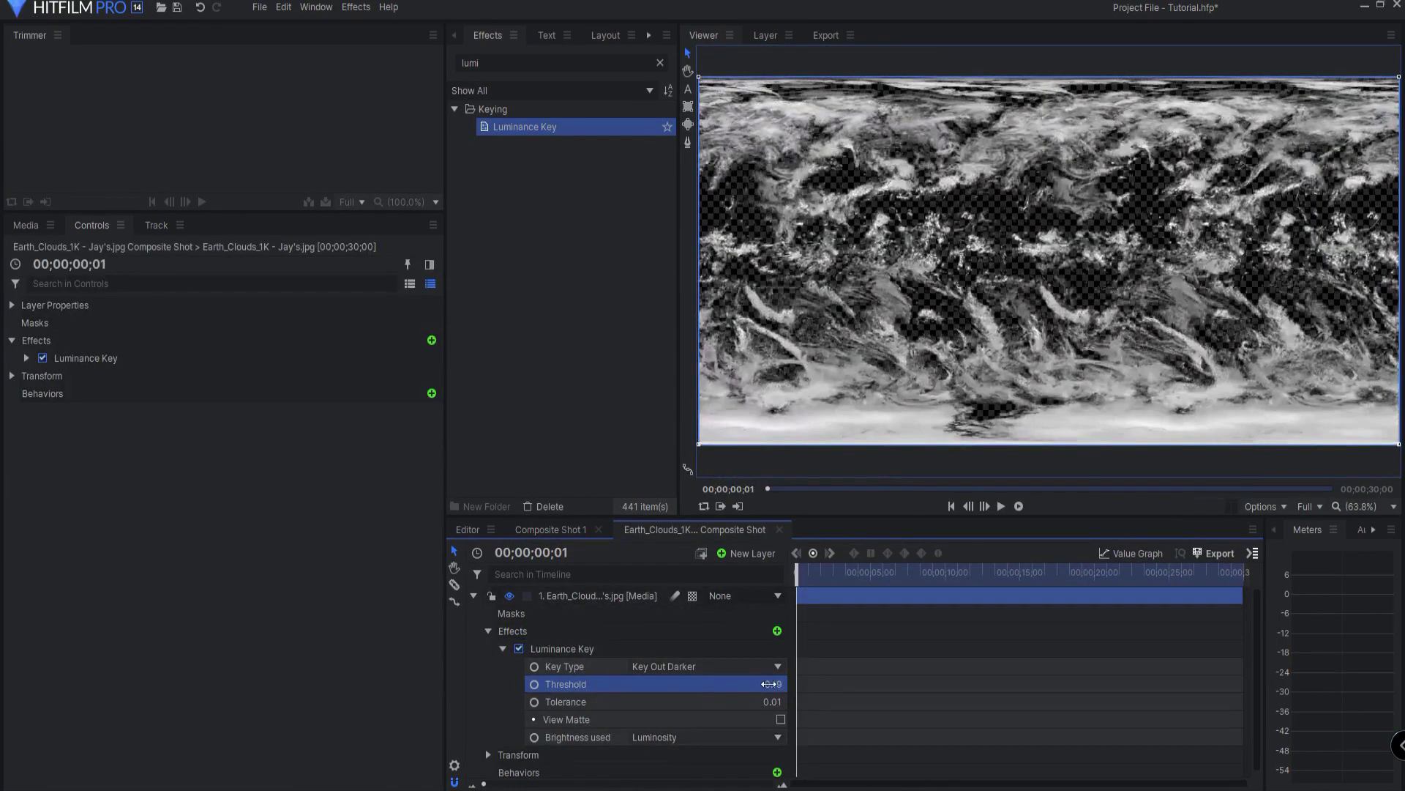
click(564, 537)
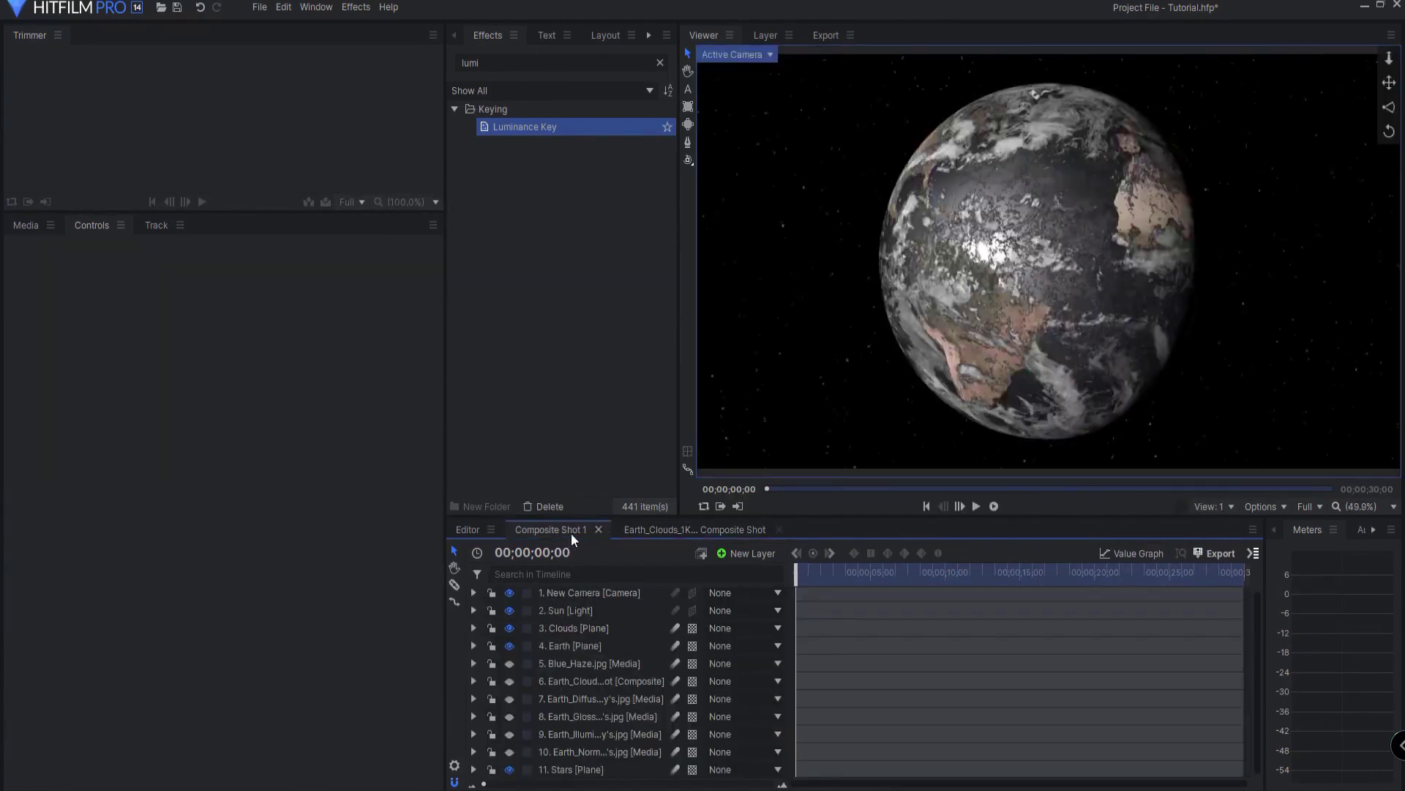
click(1027, 252)
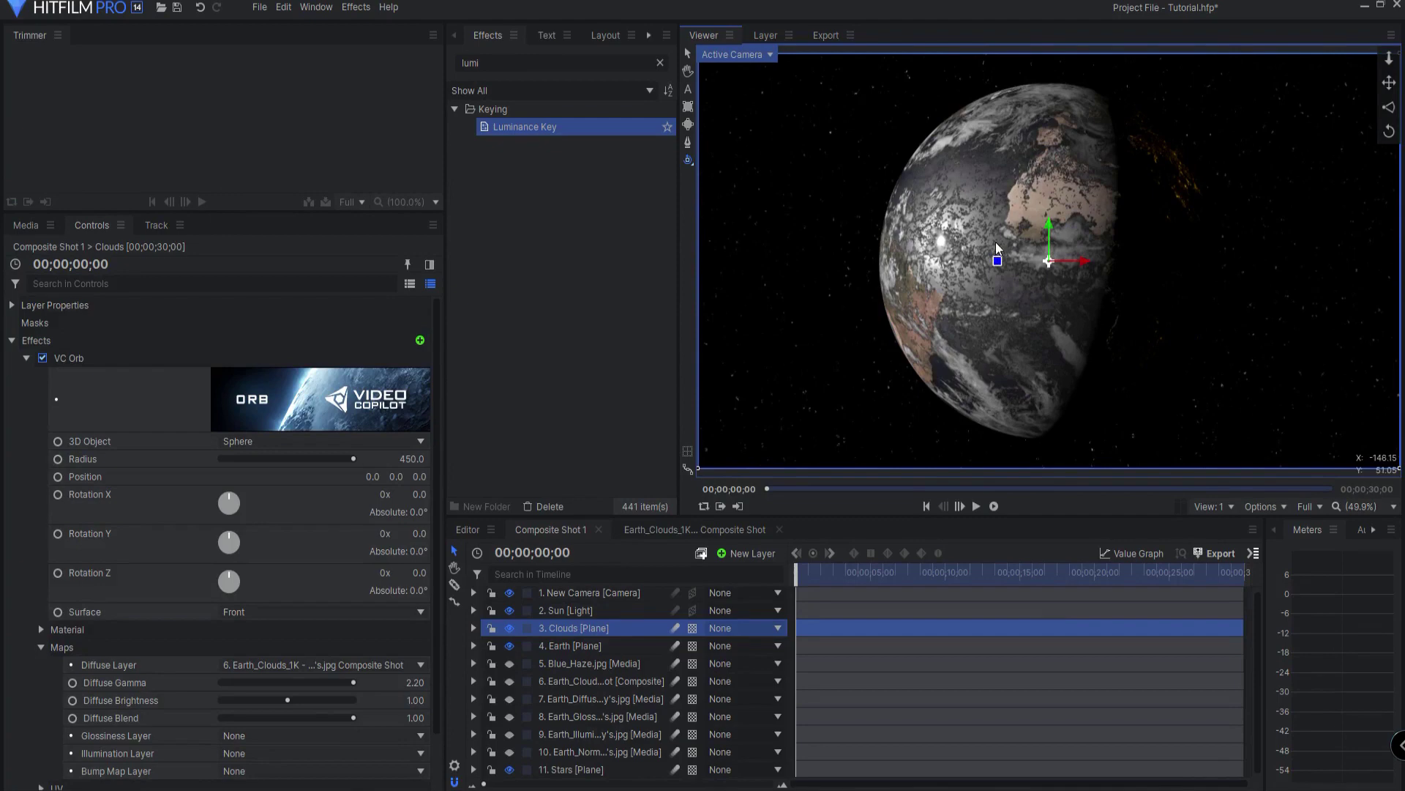
Use the Earth_Clouds composite shot as the Clouds layer's VC Orb bump map, with a bump map intensity of 0.09.
scroll(134, 639, down, 2)
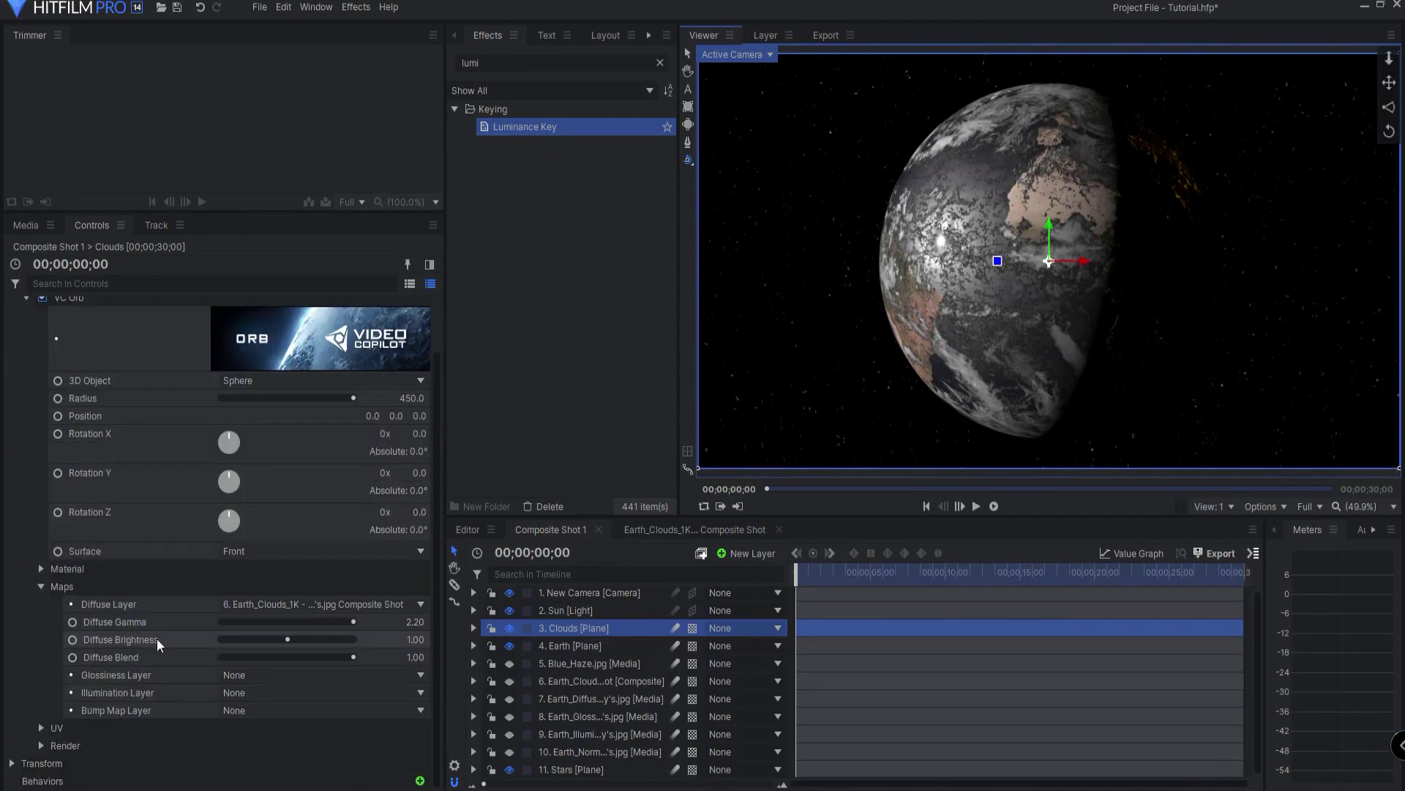
click(258, 710)
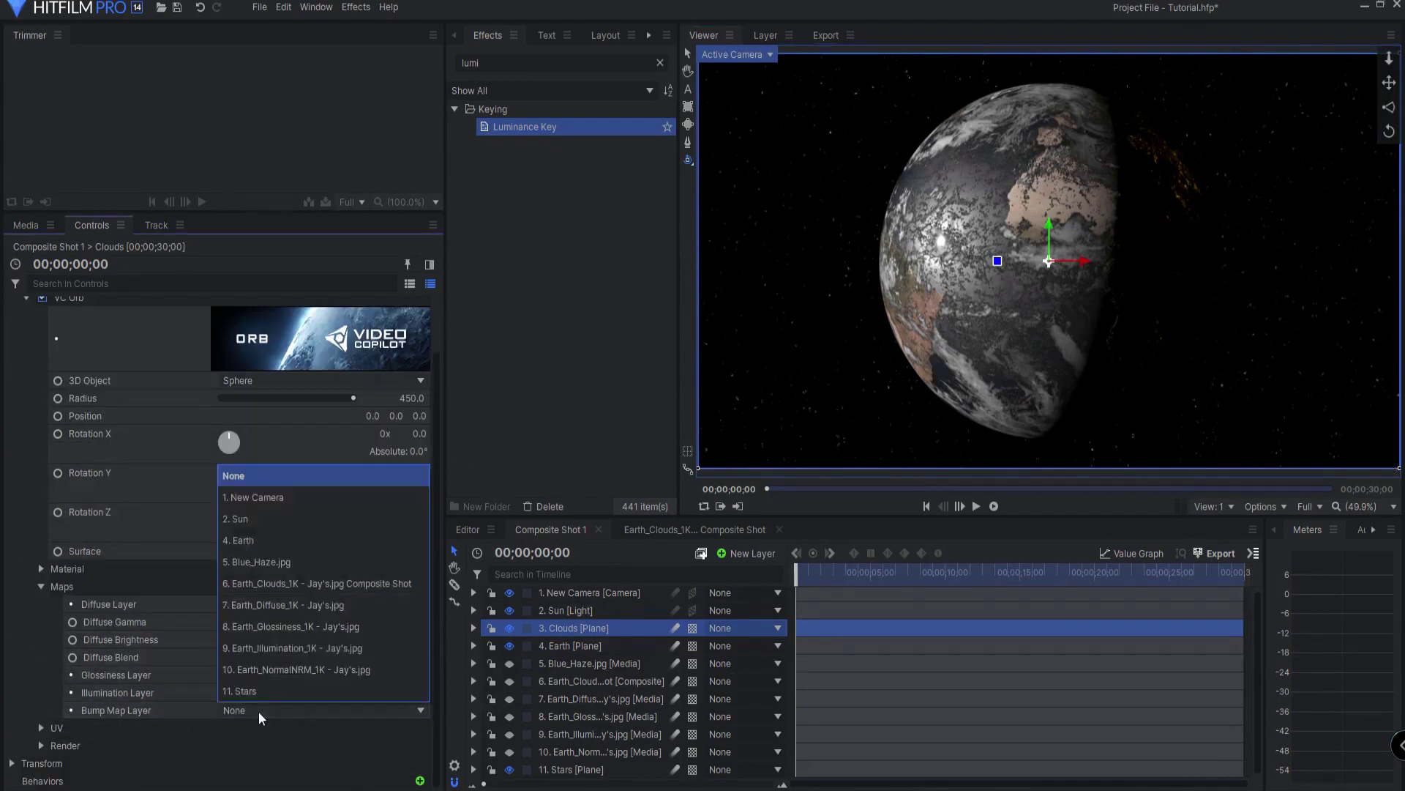
click(271, 583)
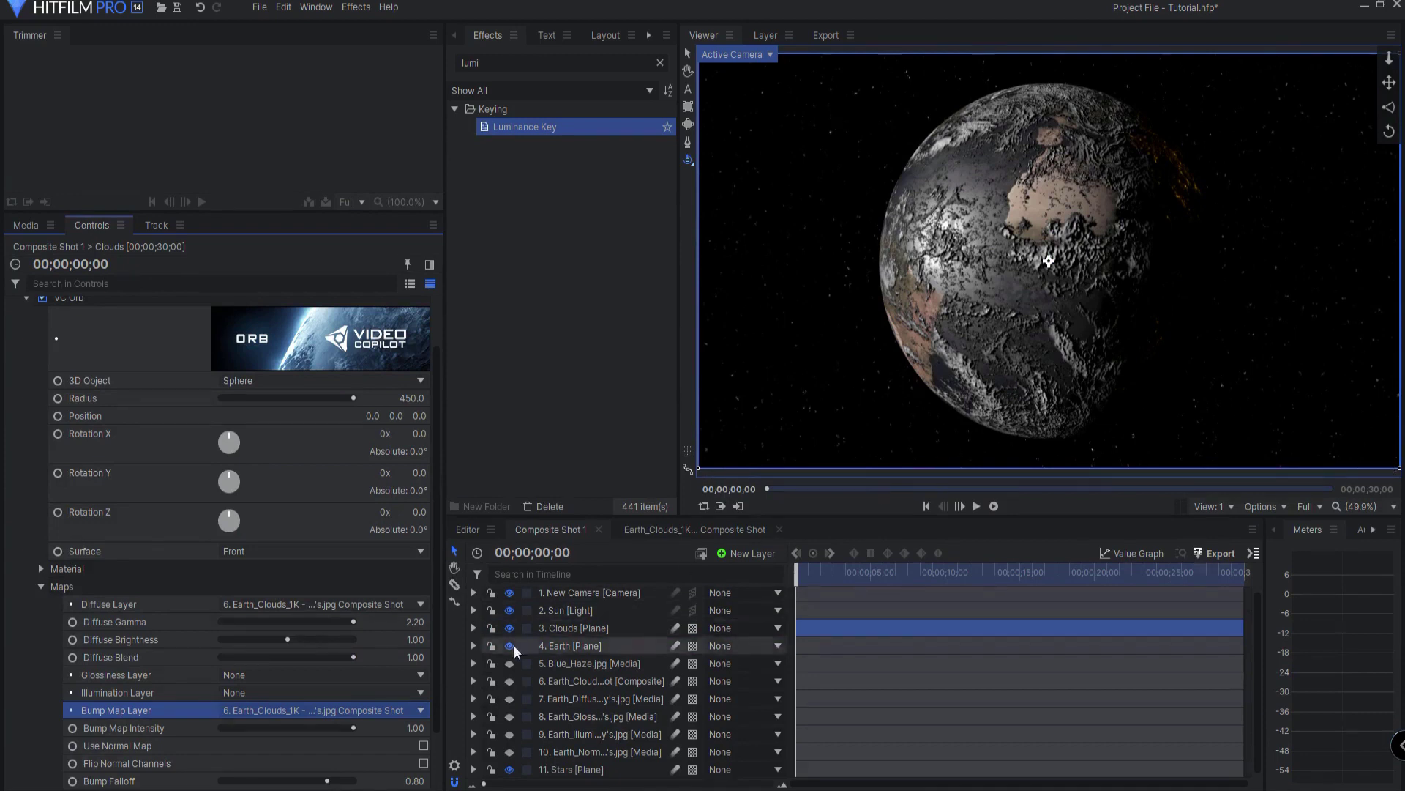
drag(415, 728, 353, 727)
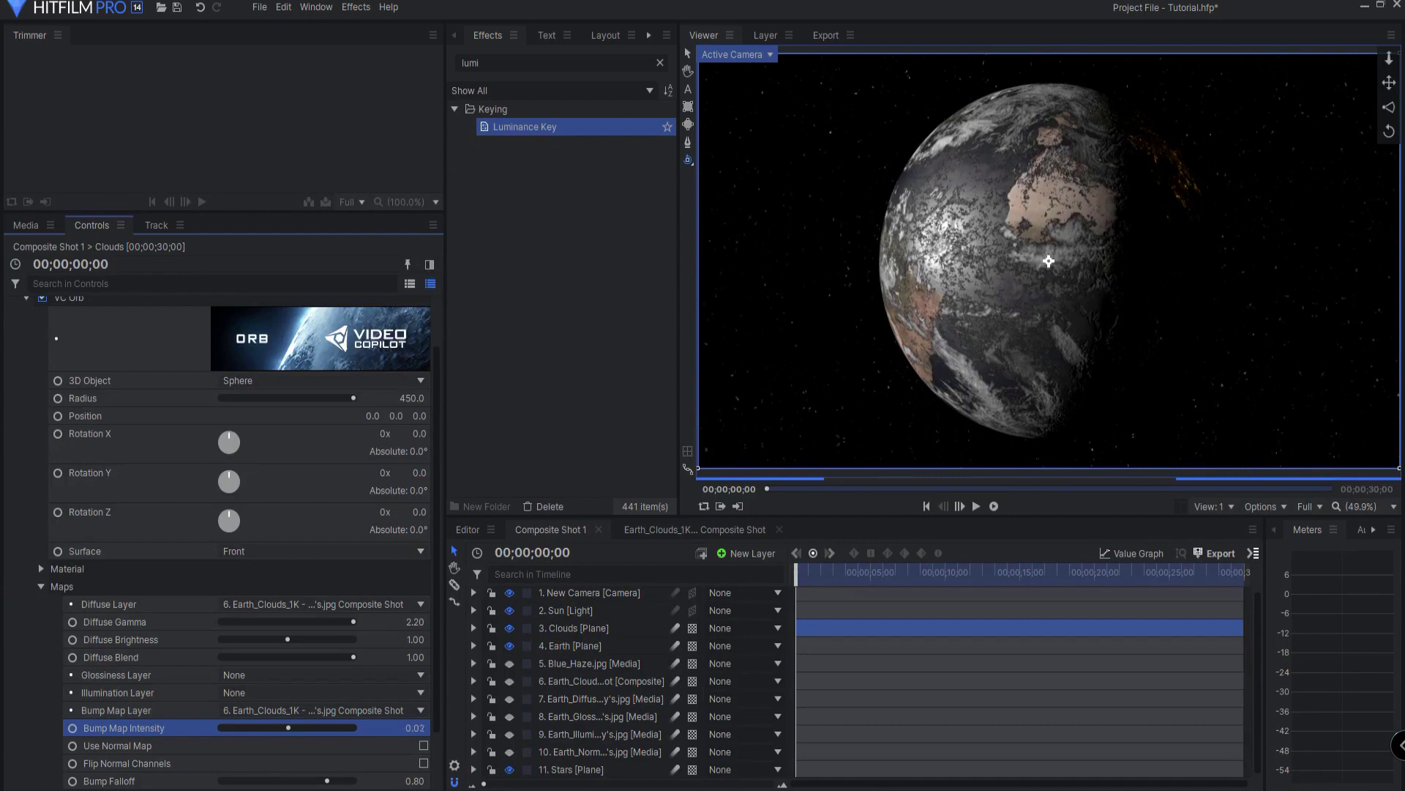
drag(353, 727, 361, 728)
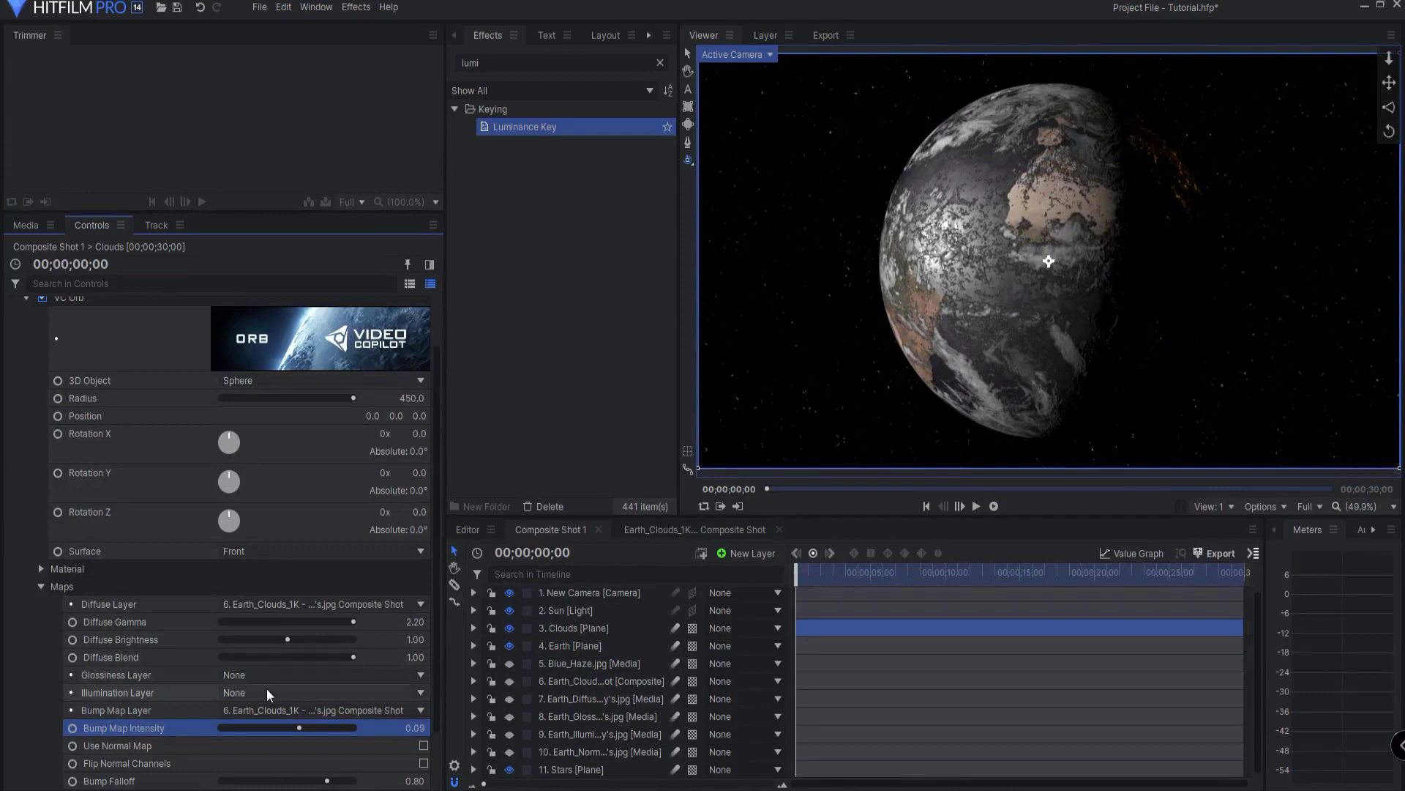
Find the Curves effect and apply it to the Clouds layer below VC Orb.
drag(504, 63, 462, 63)
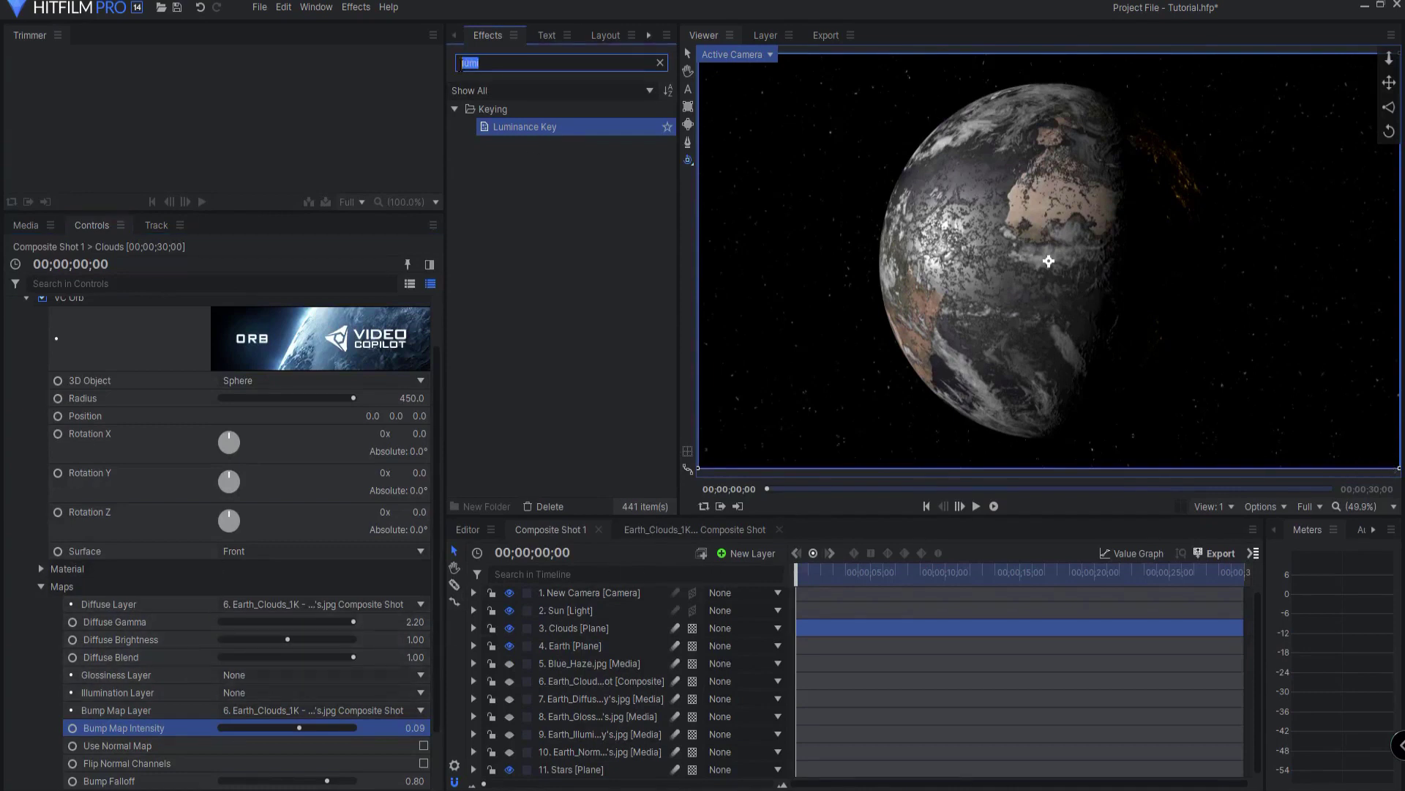
text(curve)
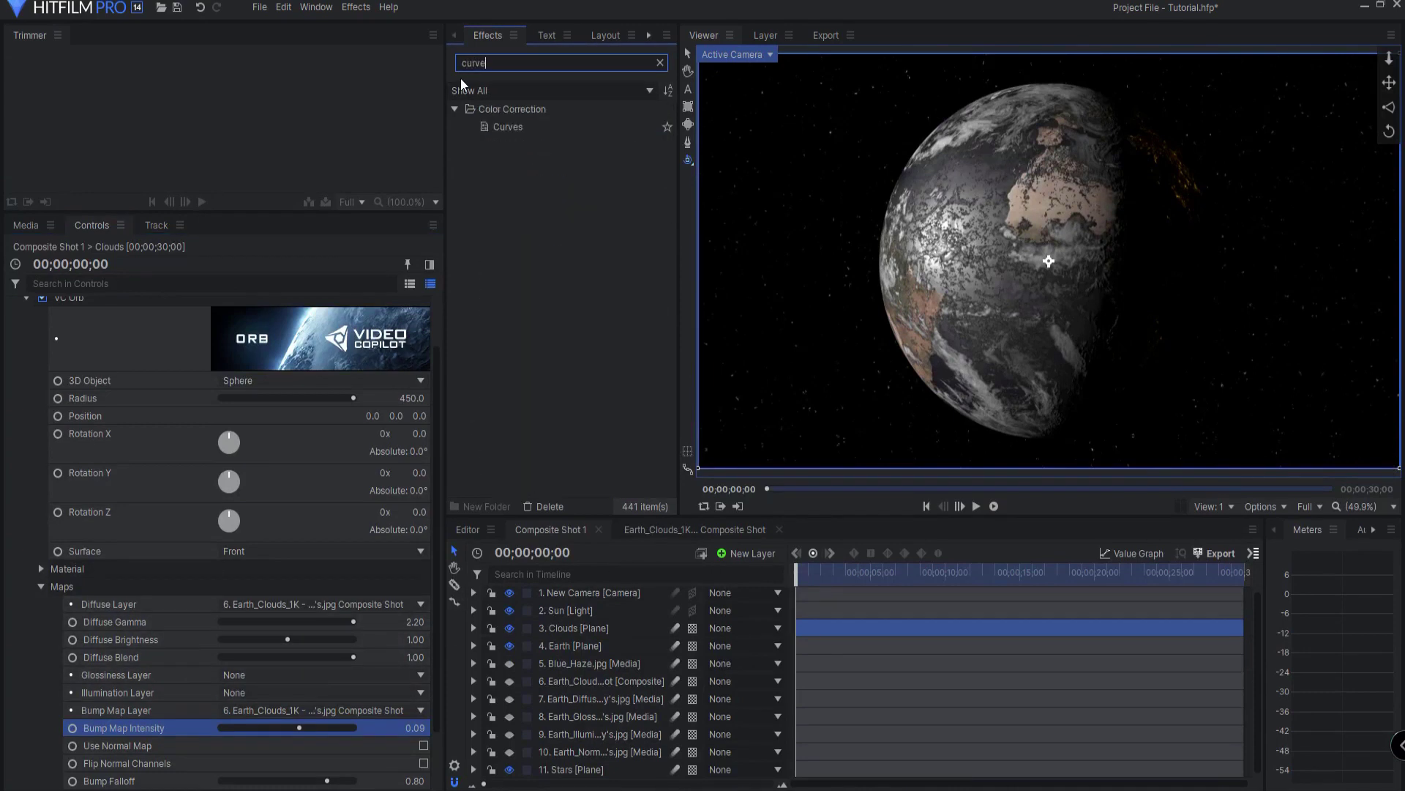
click(507, 127)
scroll(93, 776, down, 2)
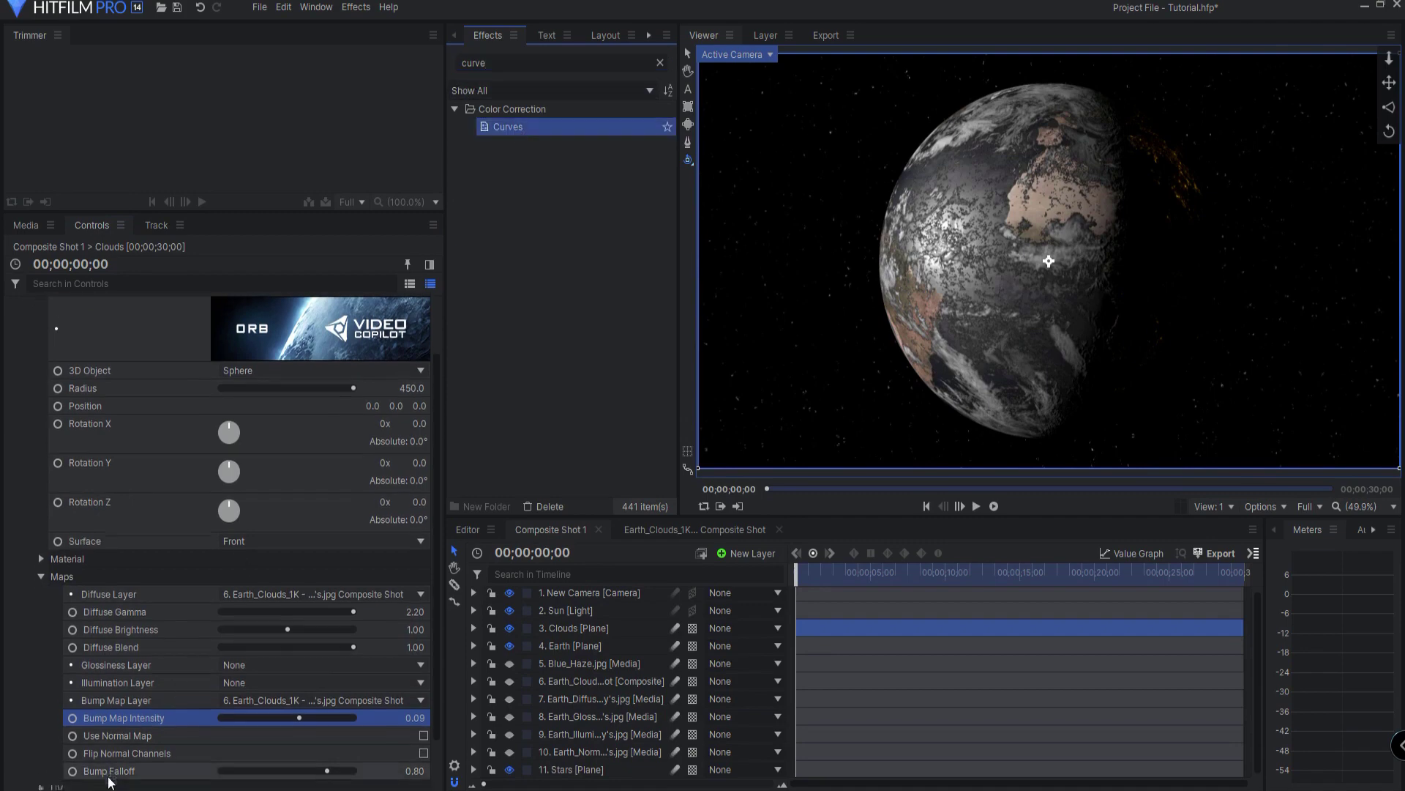
drag(93, 787, 29, 765)
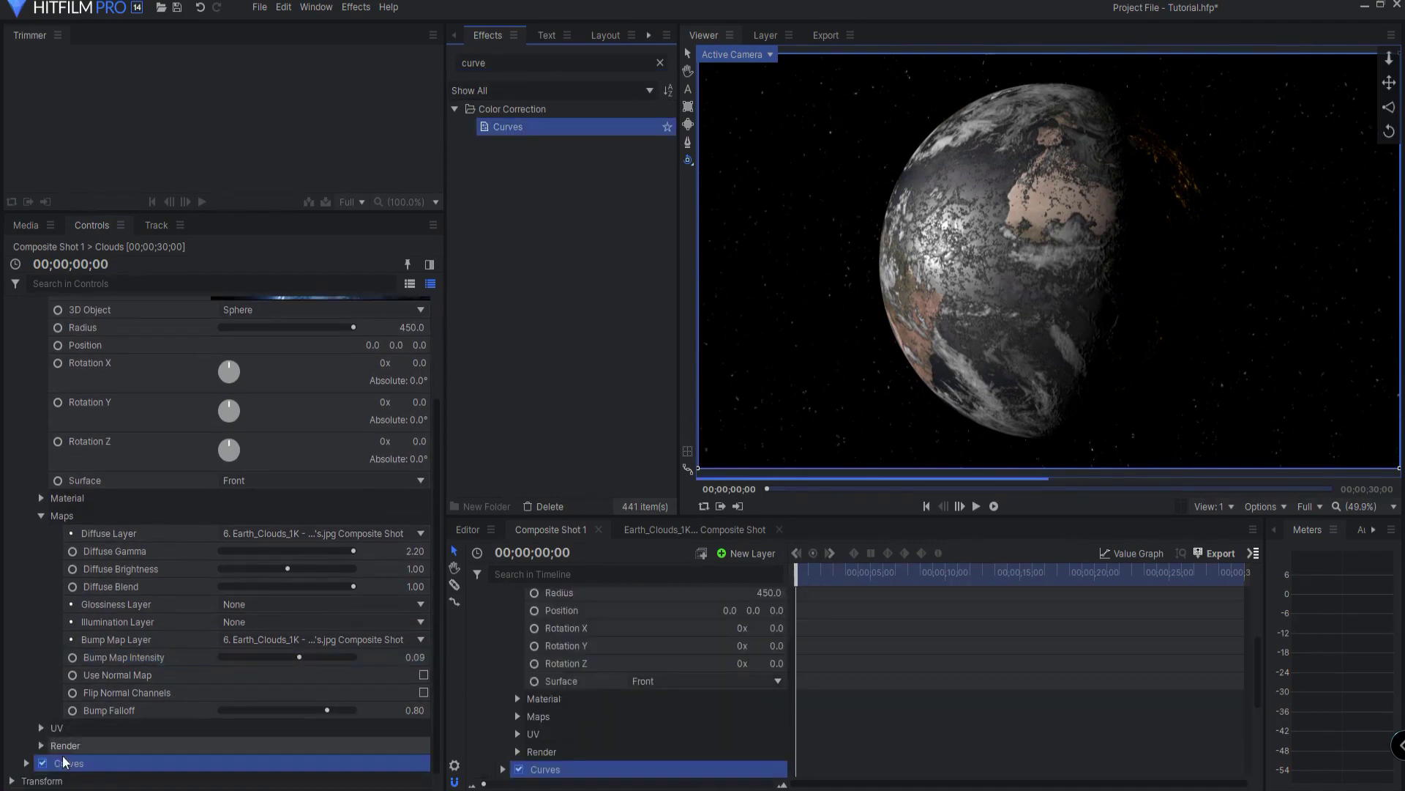
Raise the midtones of the Clouds layer's RGB curve to brighten the clouds.
click(27, 763)
scroll(220, 644, down, 3)
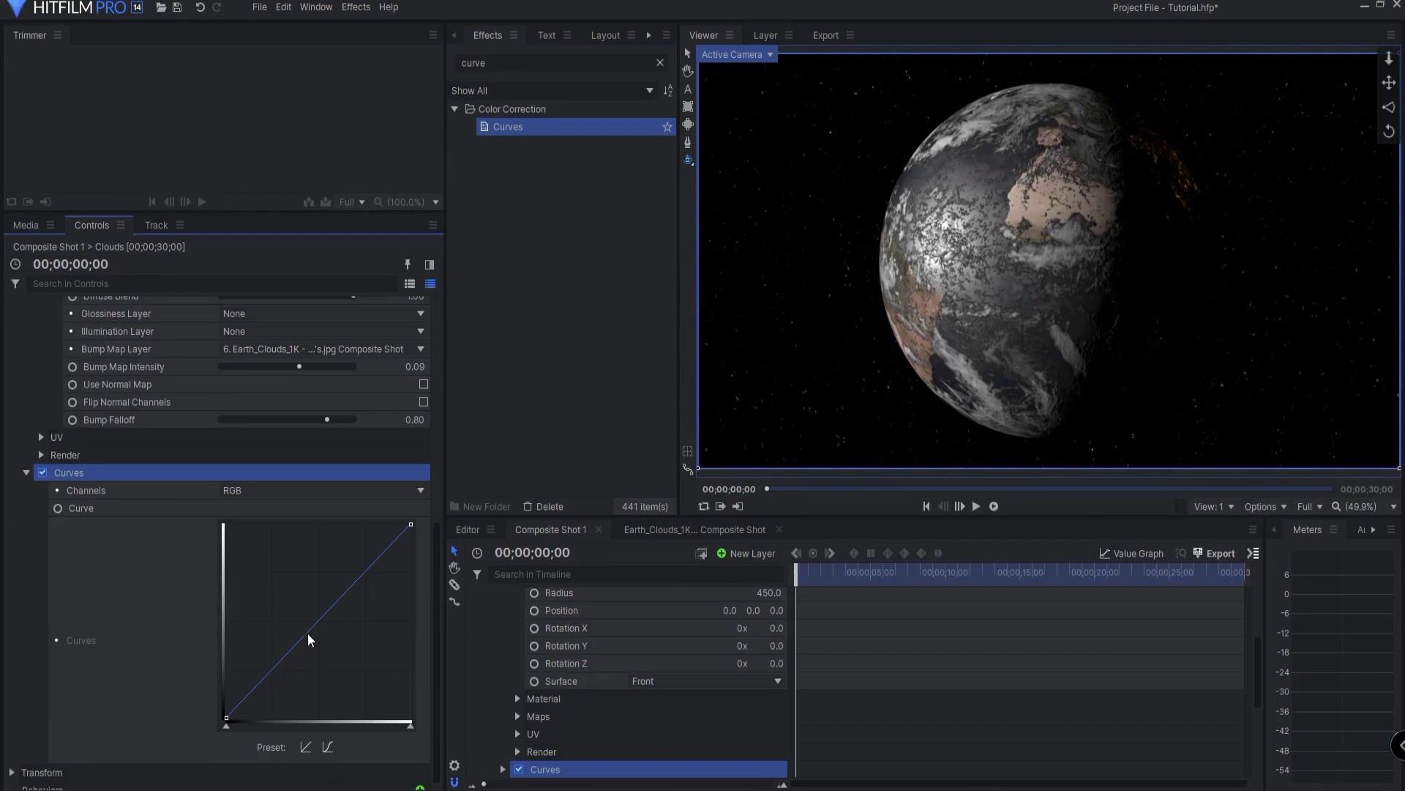
drag(319, 621, 305, 596)
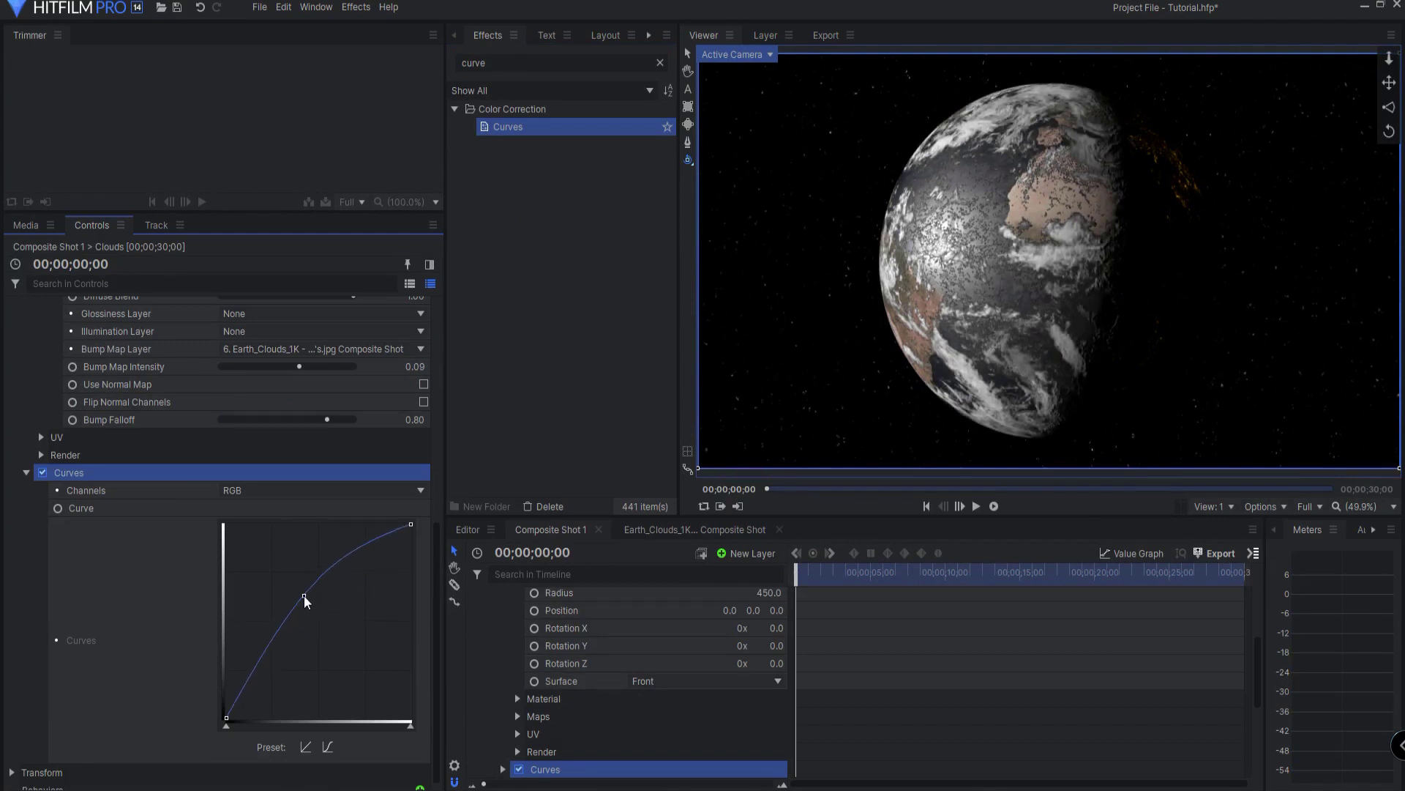
In the Clouds layer's VC Orb material, set the color to 202, 202, 202 and both Glossiness and Specular to 0.00.
scroll(314, 506, up, 5)
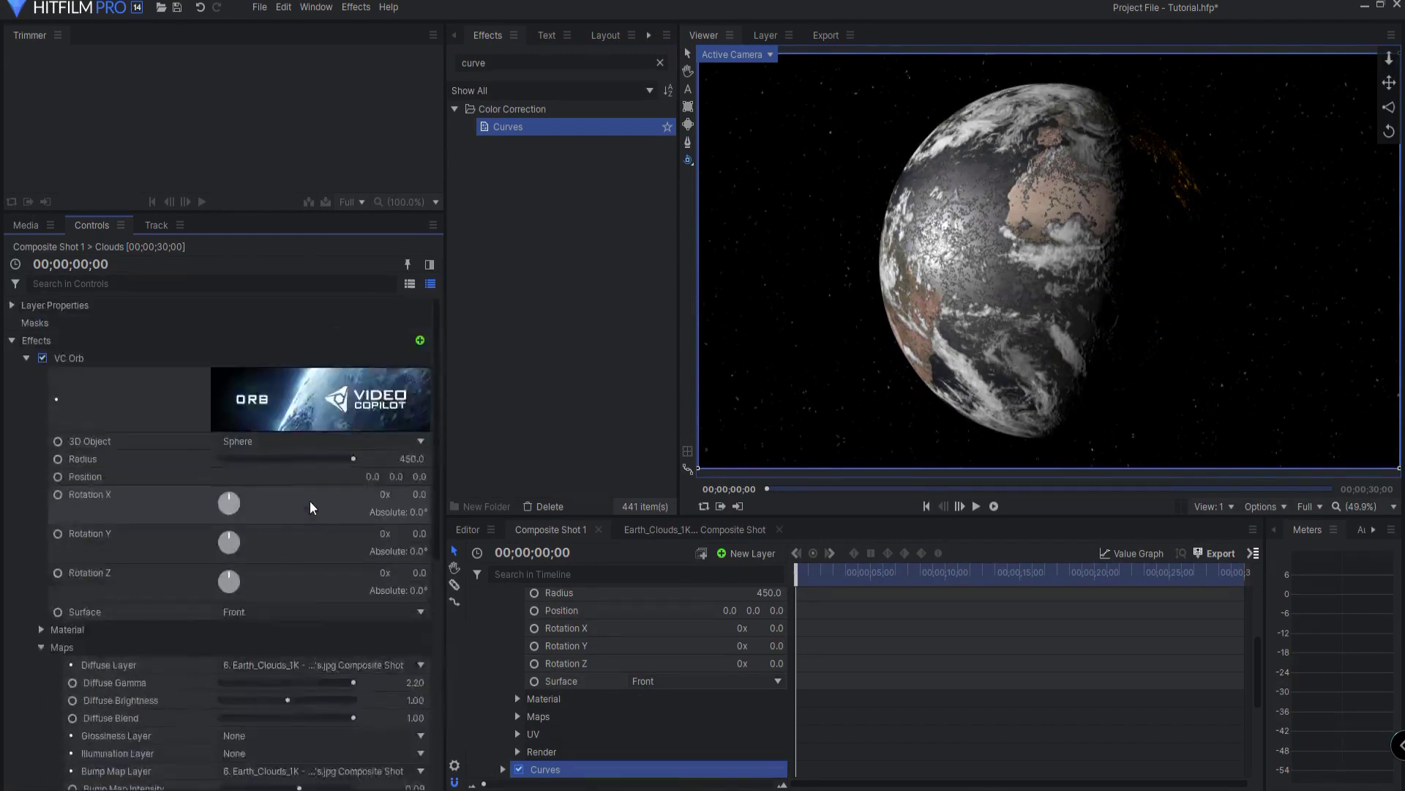
click(41, 647)
click(41, 631)
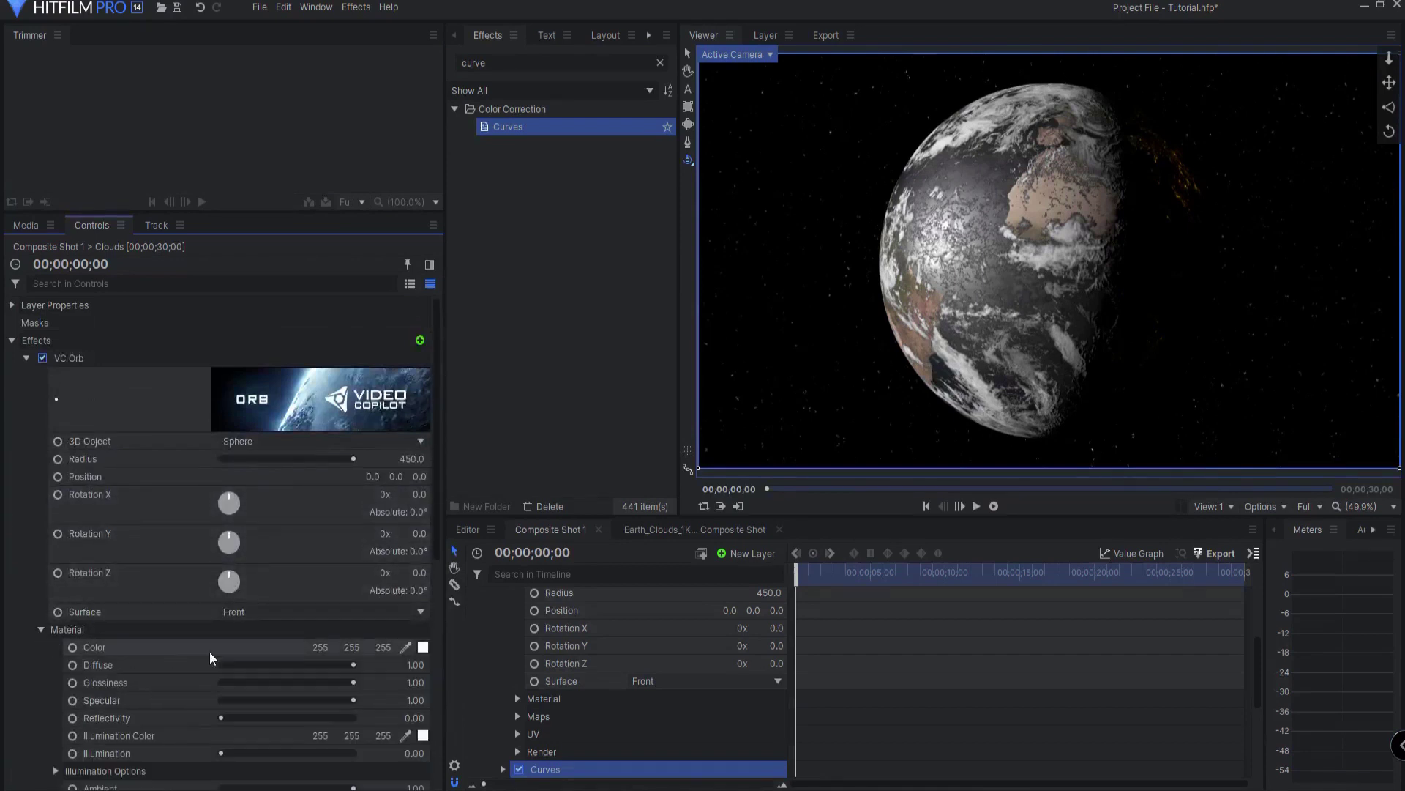
click(422, 647)
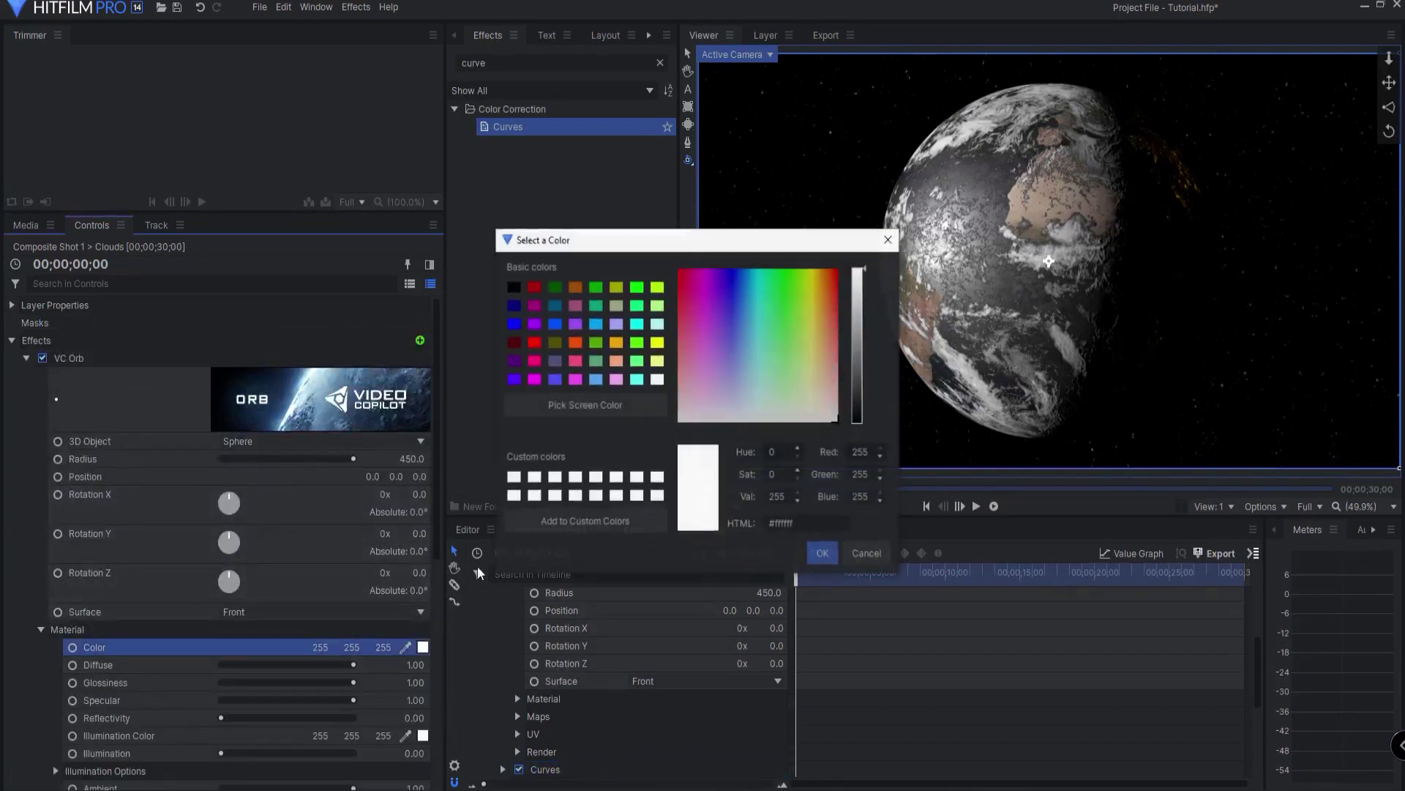
click(860, 306)
click(823, 554)
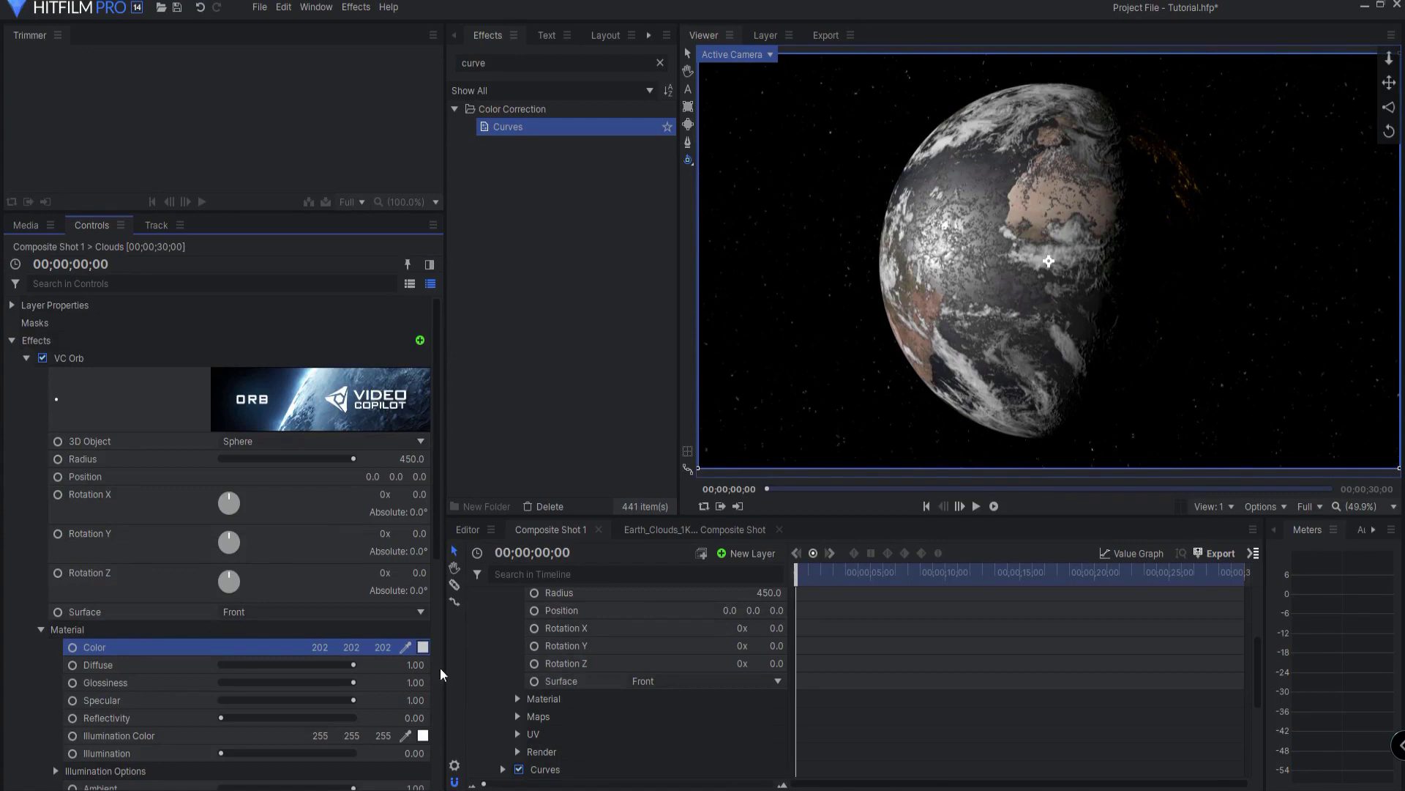
drag(416, 682, 388, 701)
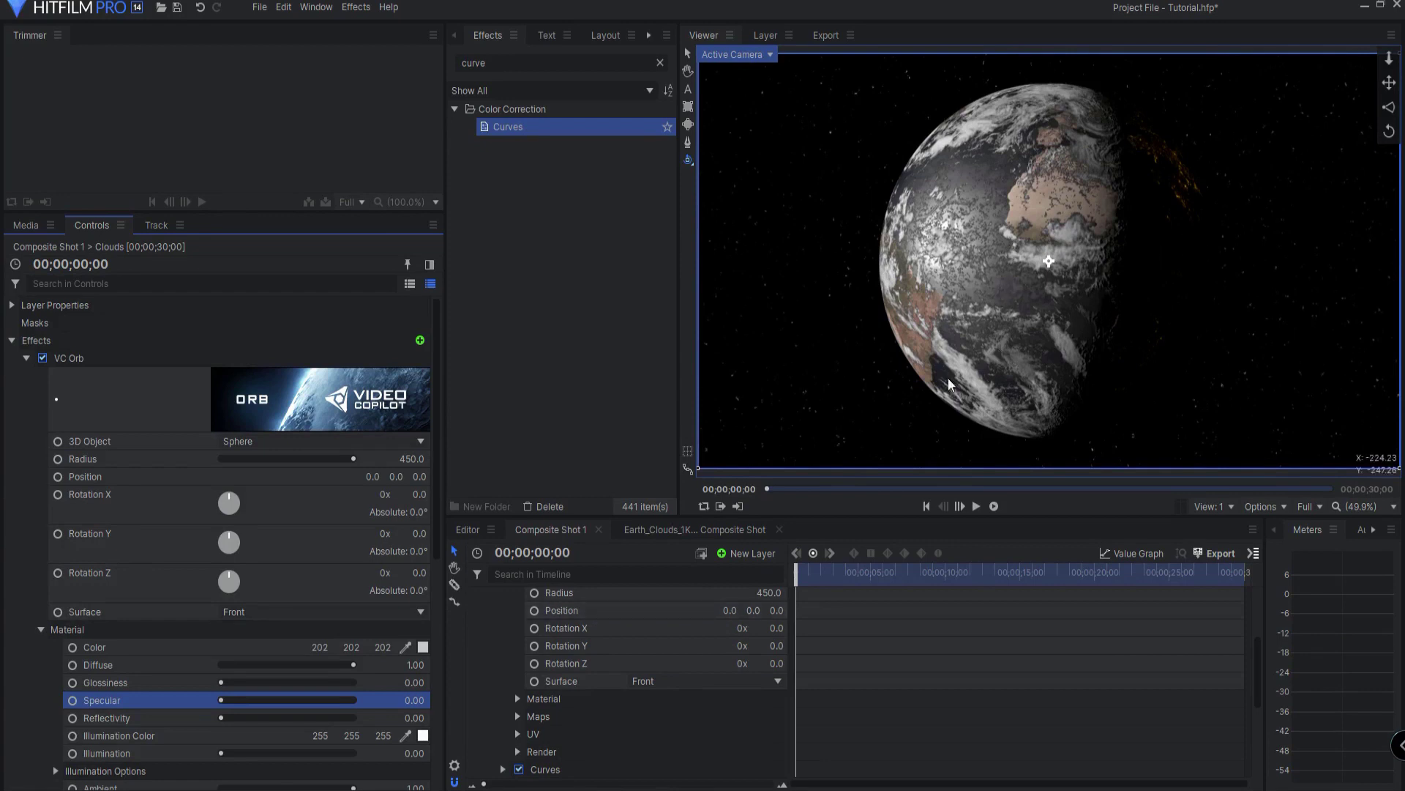
Duplicate the Clouds layer, place the copy beneath the original, and rename it Cloud Shadows.
scroll(662, 620, up, 1)
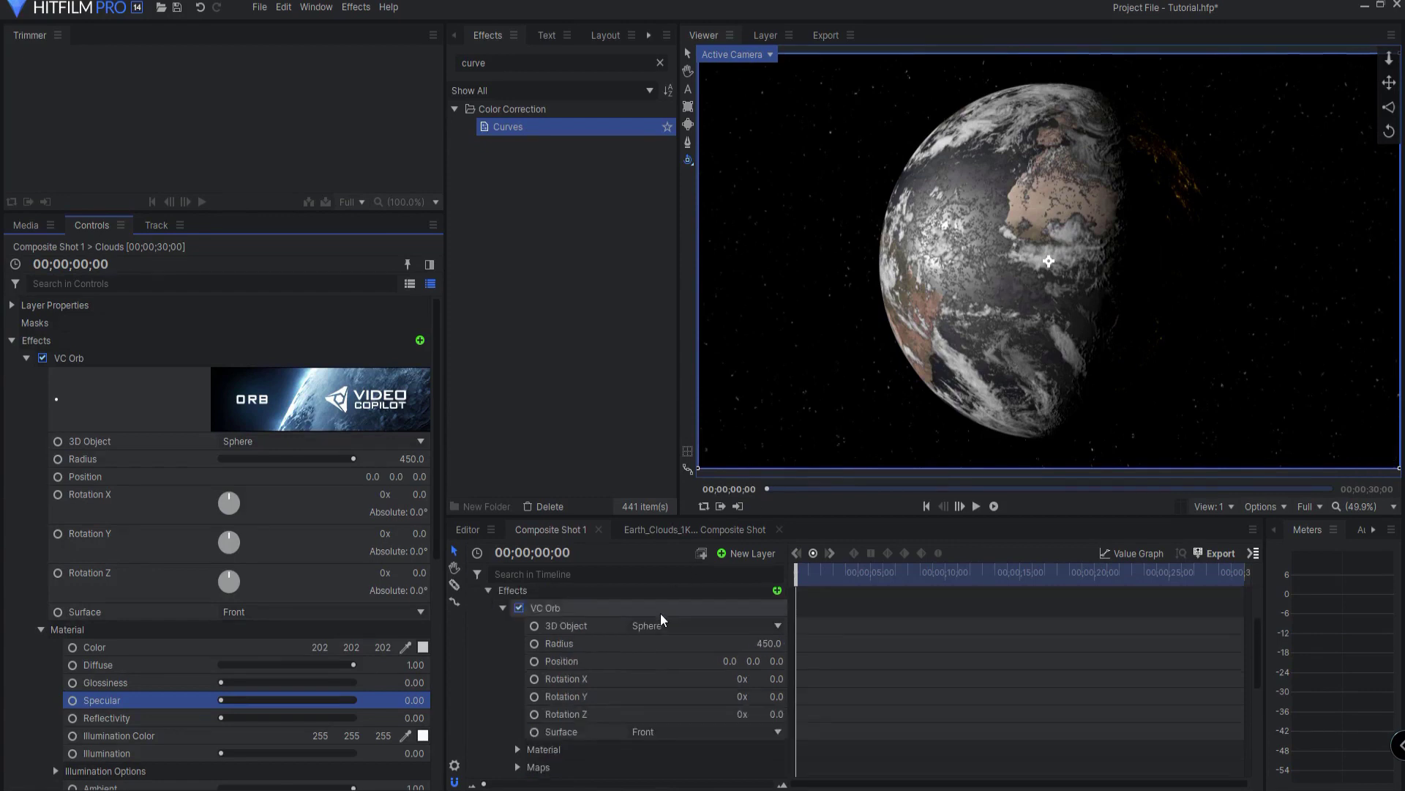
scroll(599, 649, up, 2)
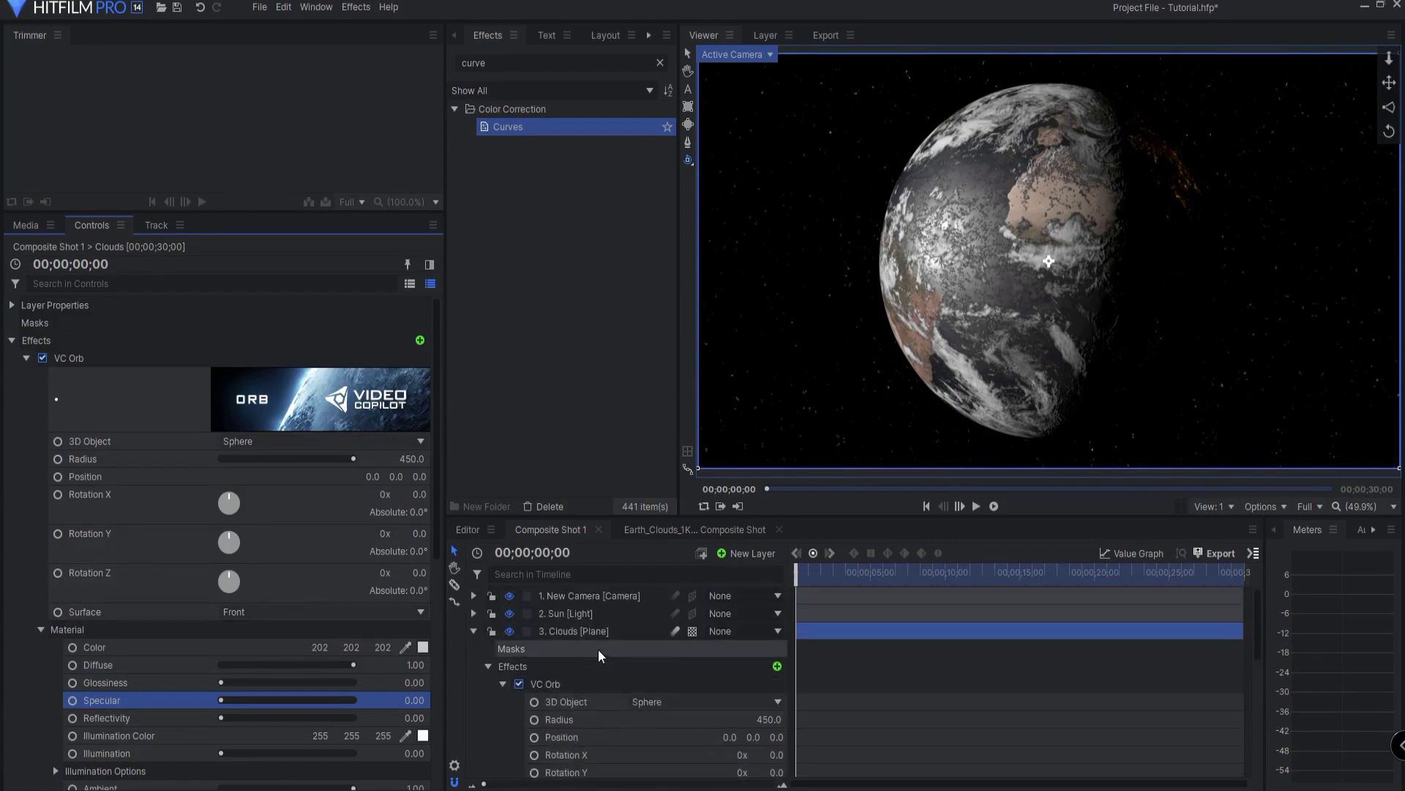
click(474, 631)
click(562, 632)
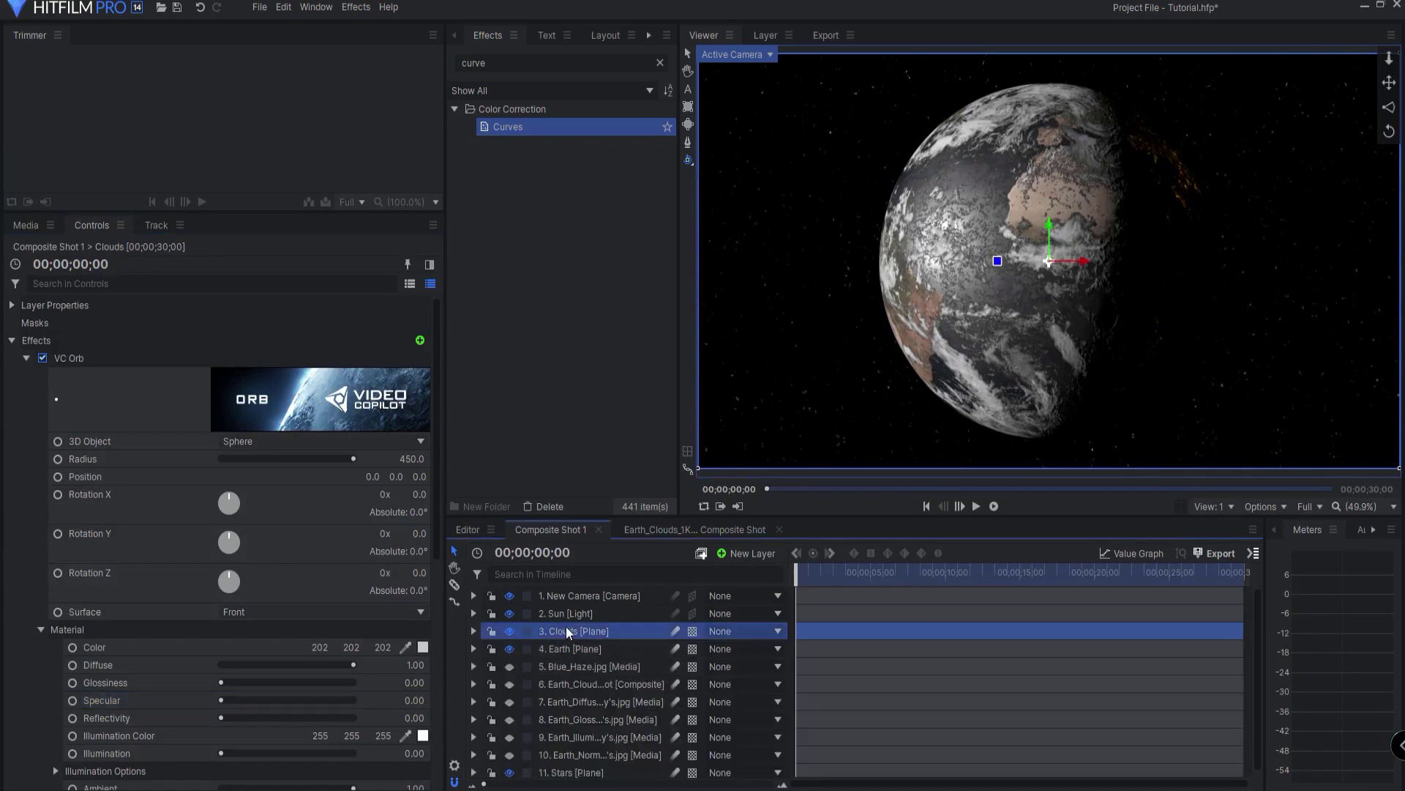
key(ctrl+d)
drag(565, 630, 568, 653)
double_click(565, 647)
key(End)
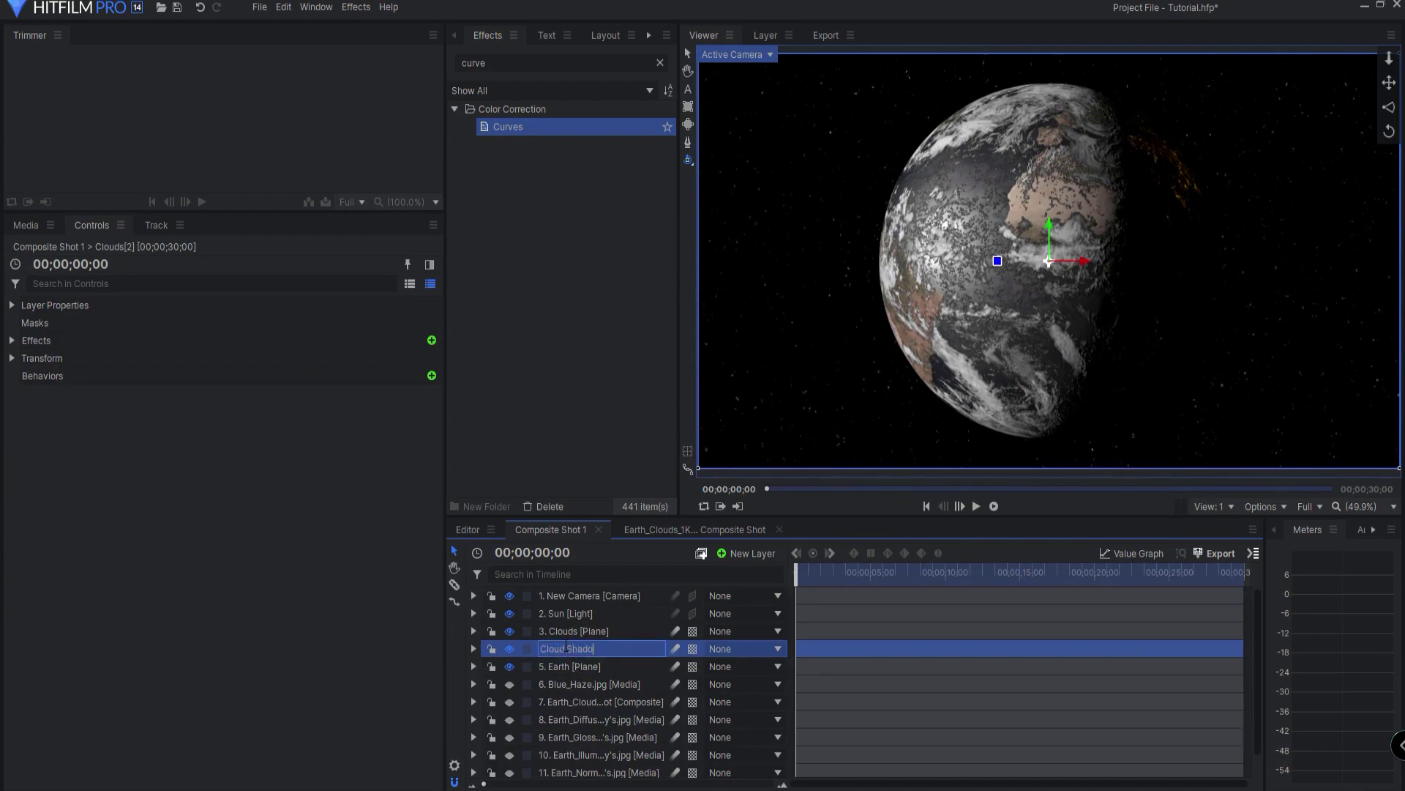
key(Return)
Set the Clouds layer's VC Orb radius to 460 and inspect the globe's edge up close.
click(580, 630)
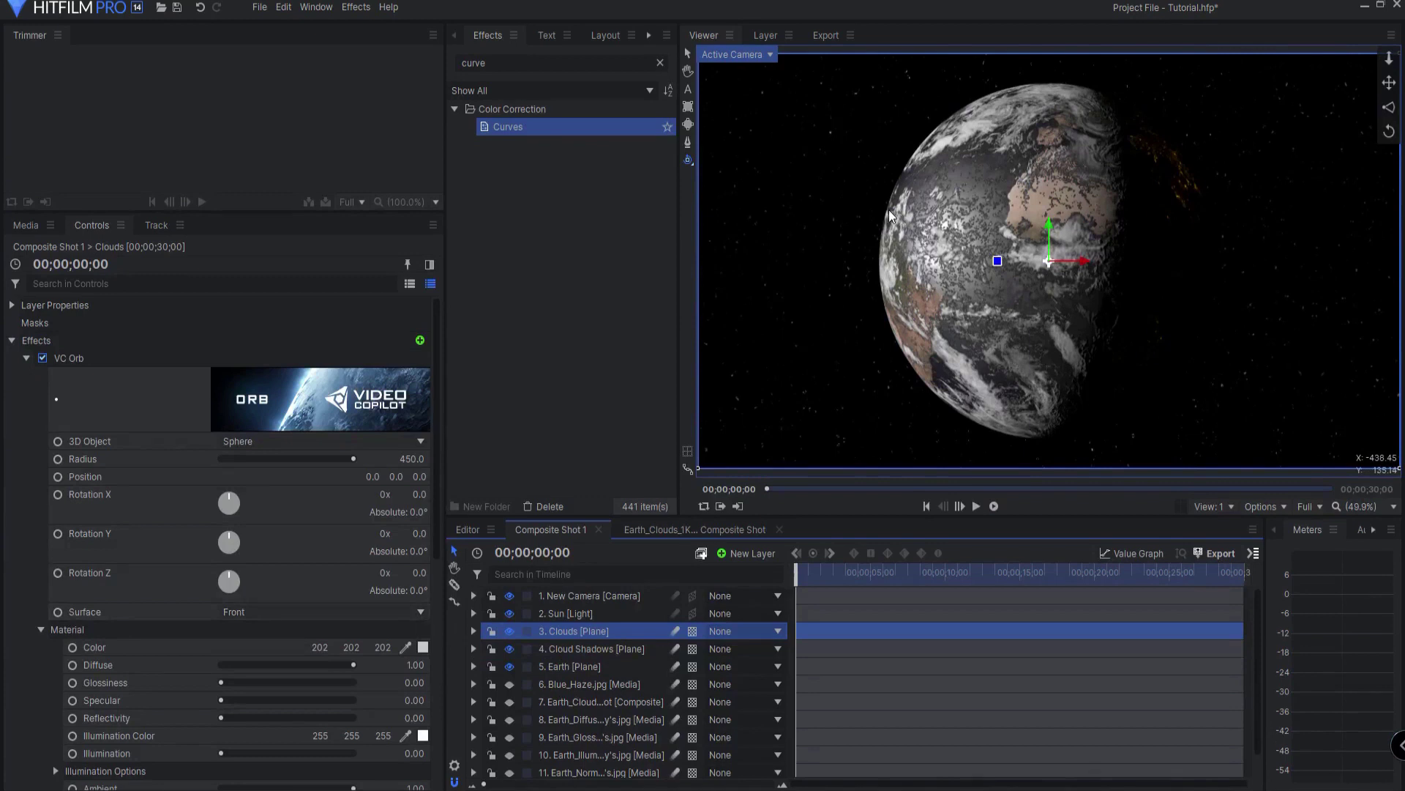
click(412, 458)
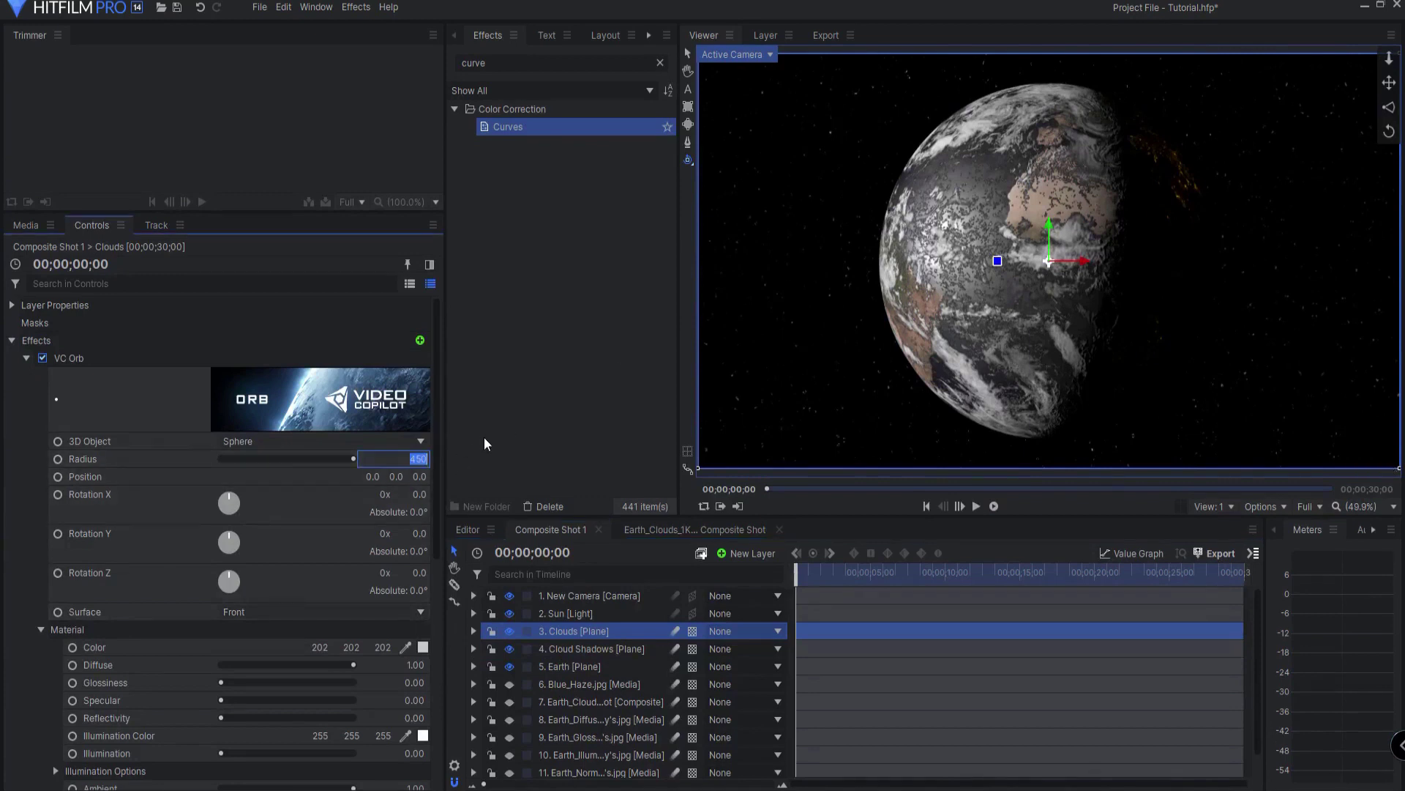
text(460)
key(Return)
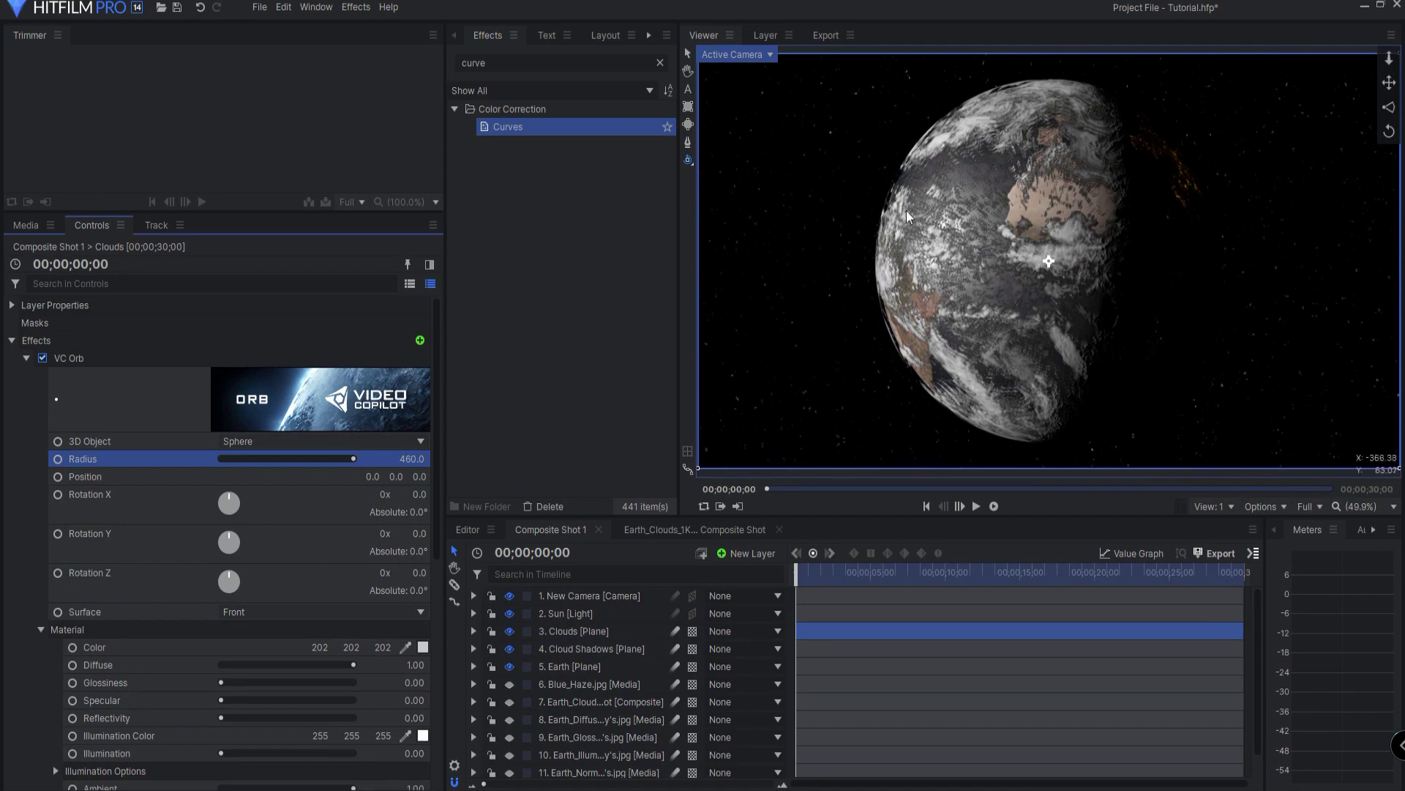
scroll(892, 191, up, 4)
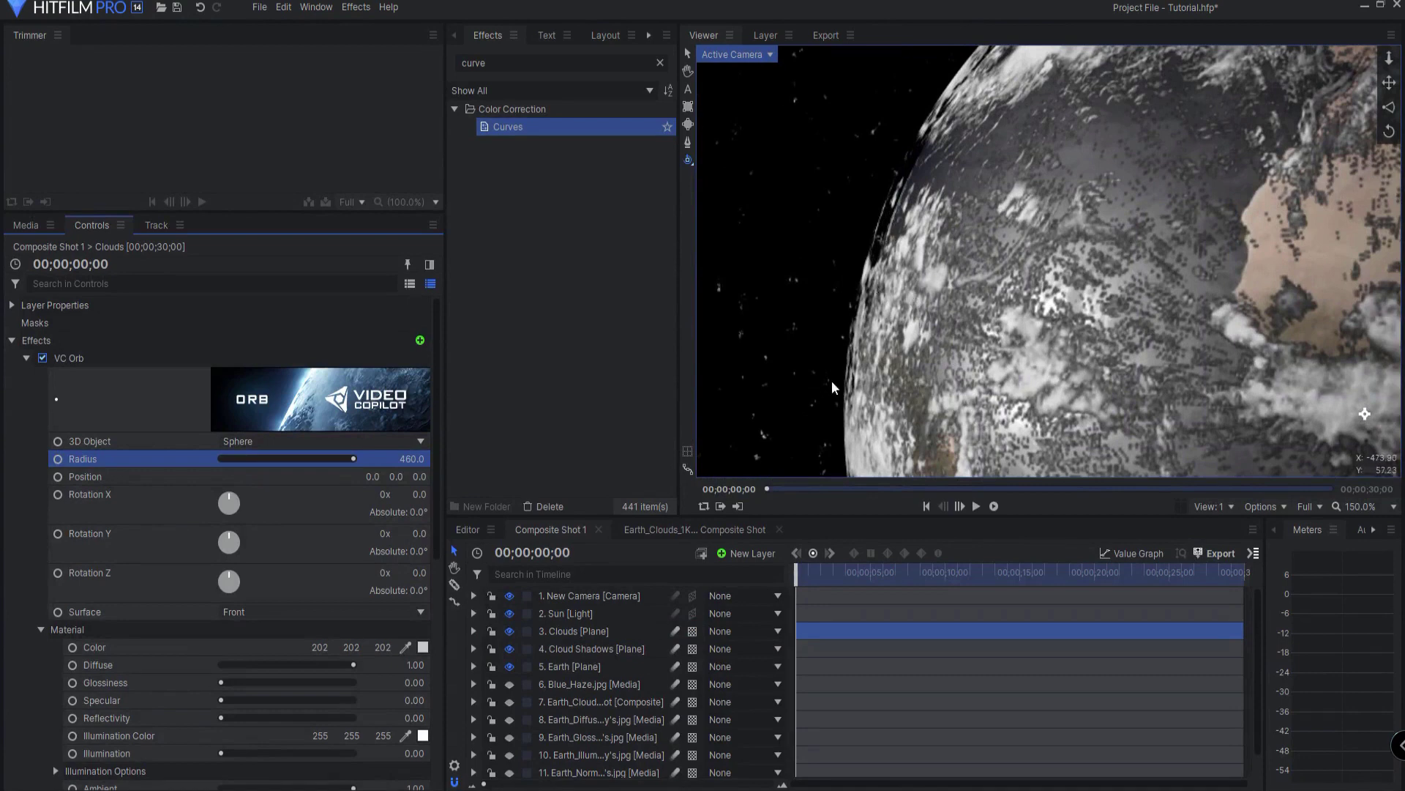
Hide the Clouds layer and delete the Curves effect from the Cloud Shadows layer.
click(569, 650)
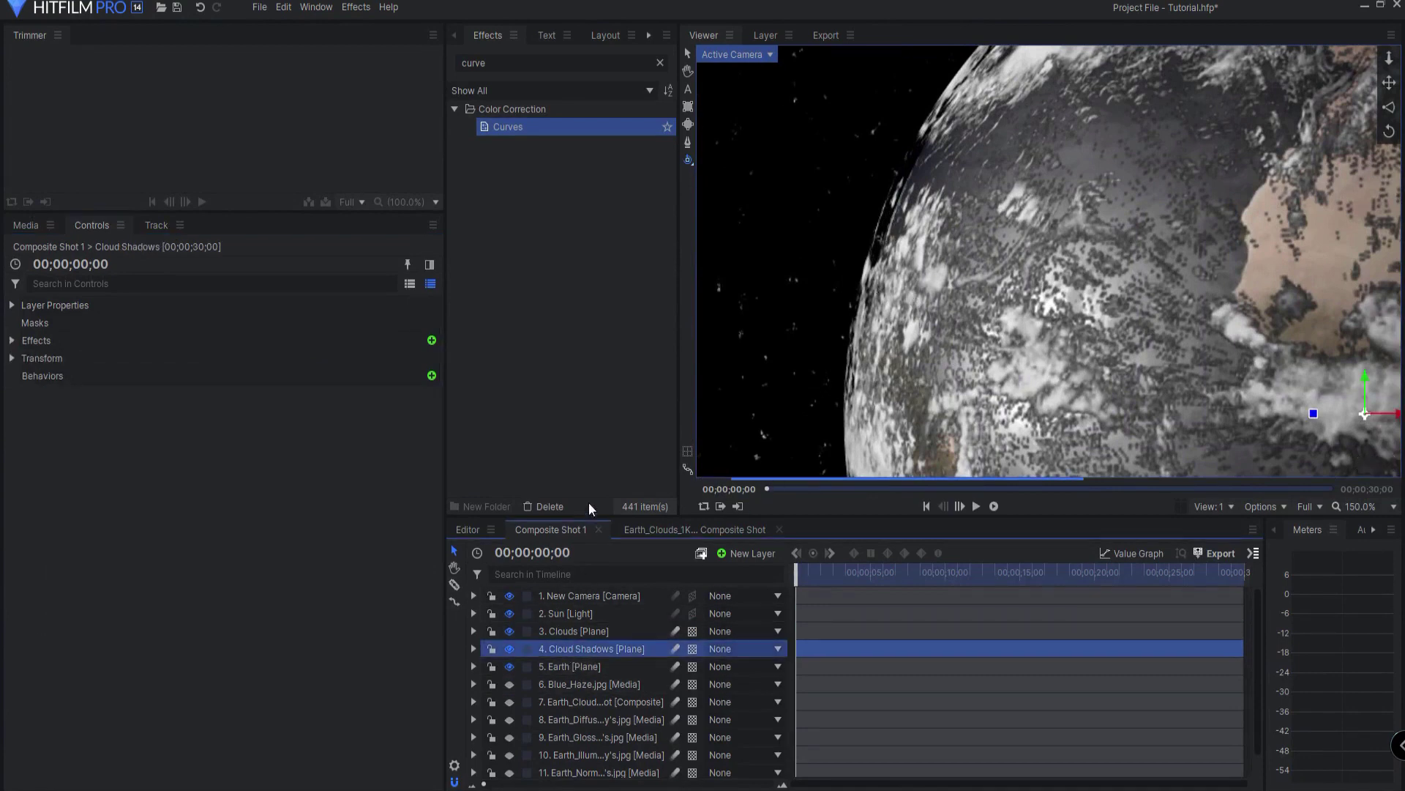
click(510, 632)
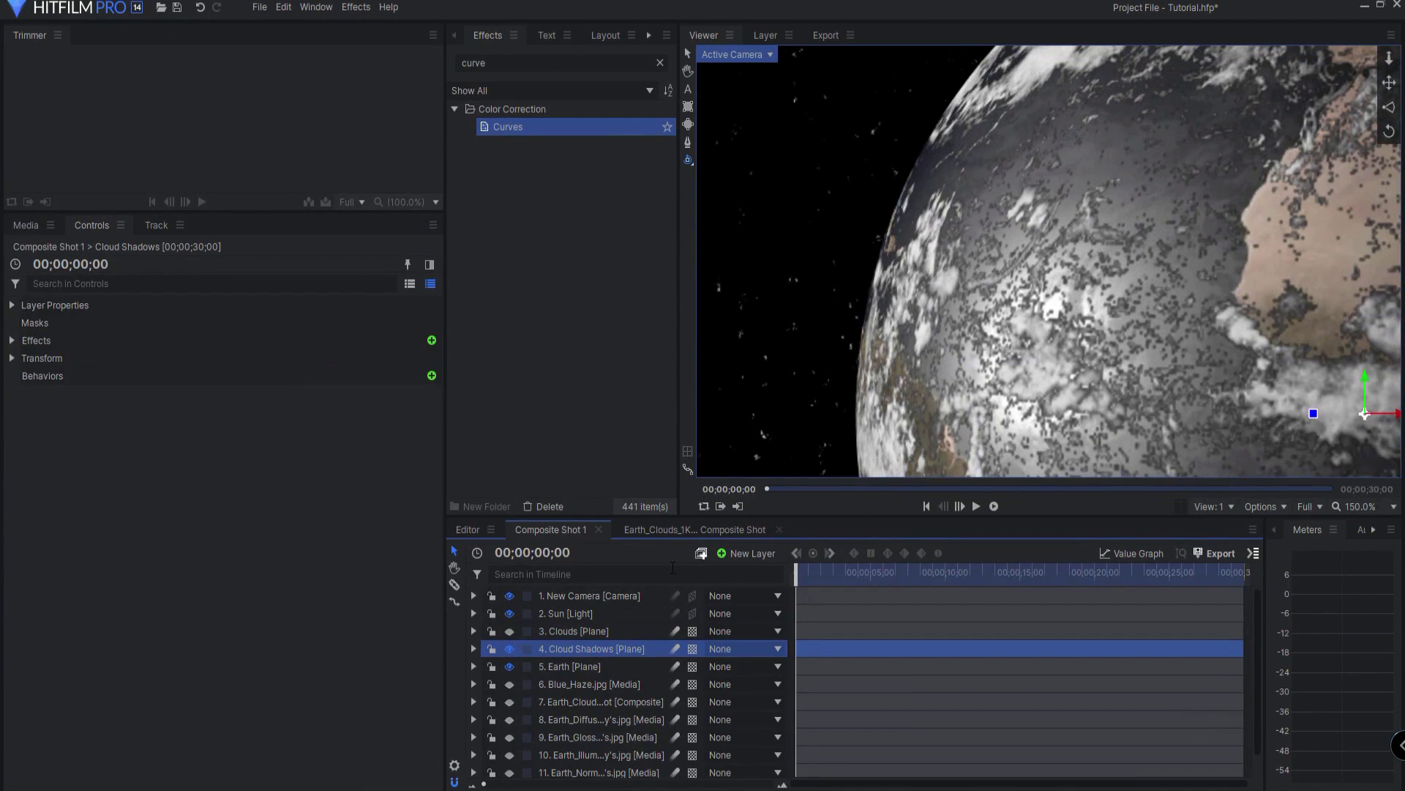
click(474, 650)
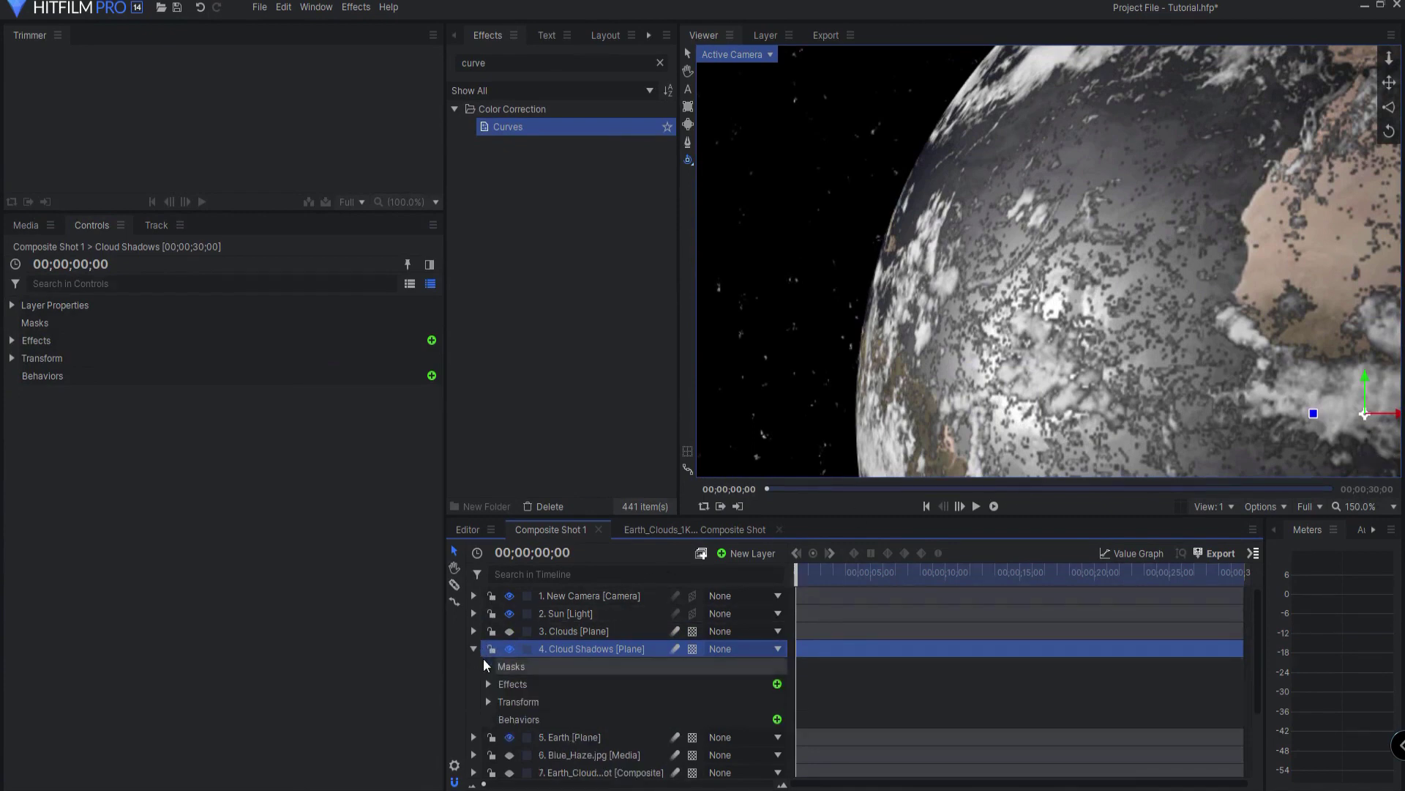
click(488, 684)
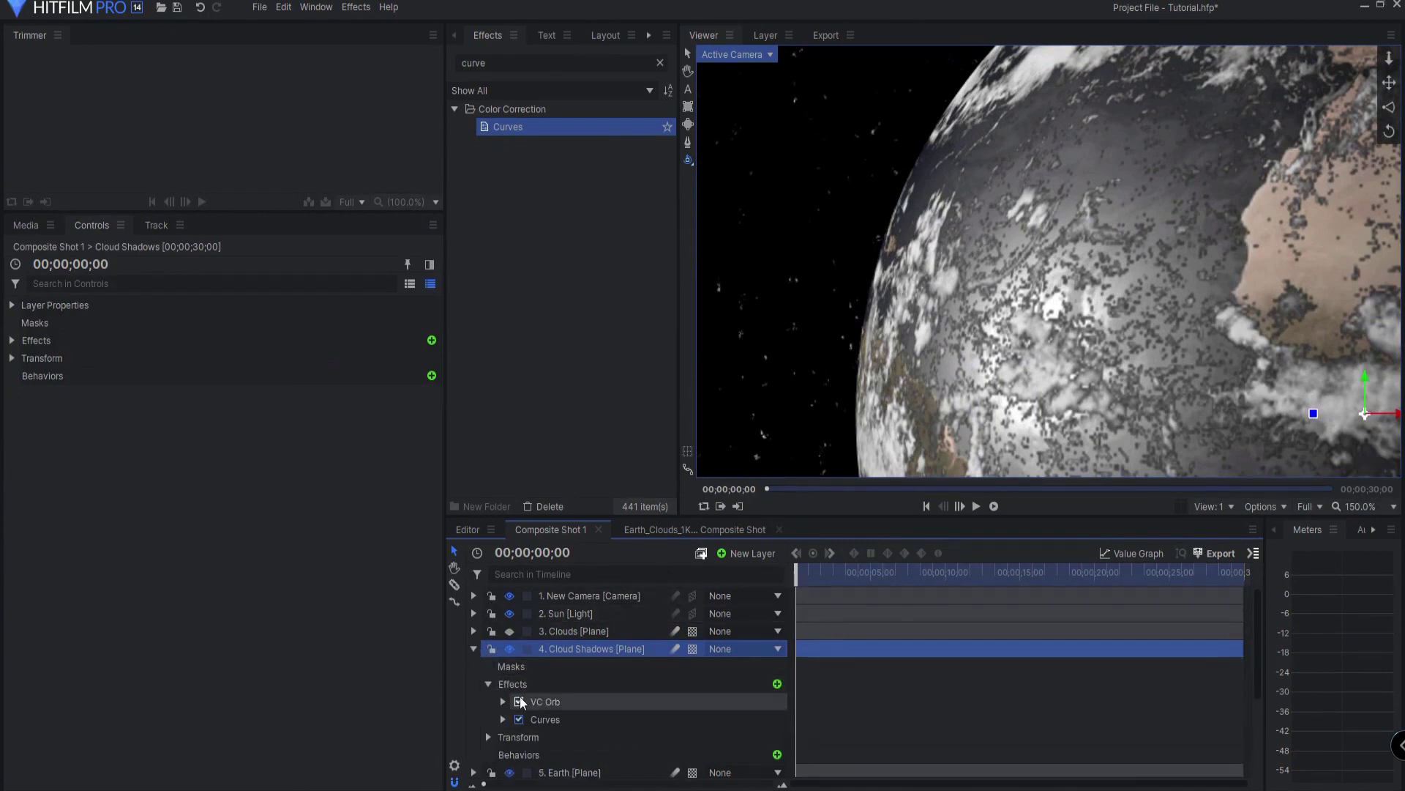
click(549, 719)
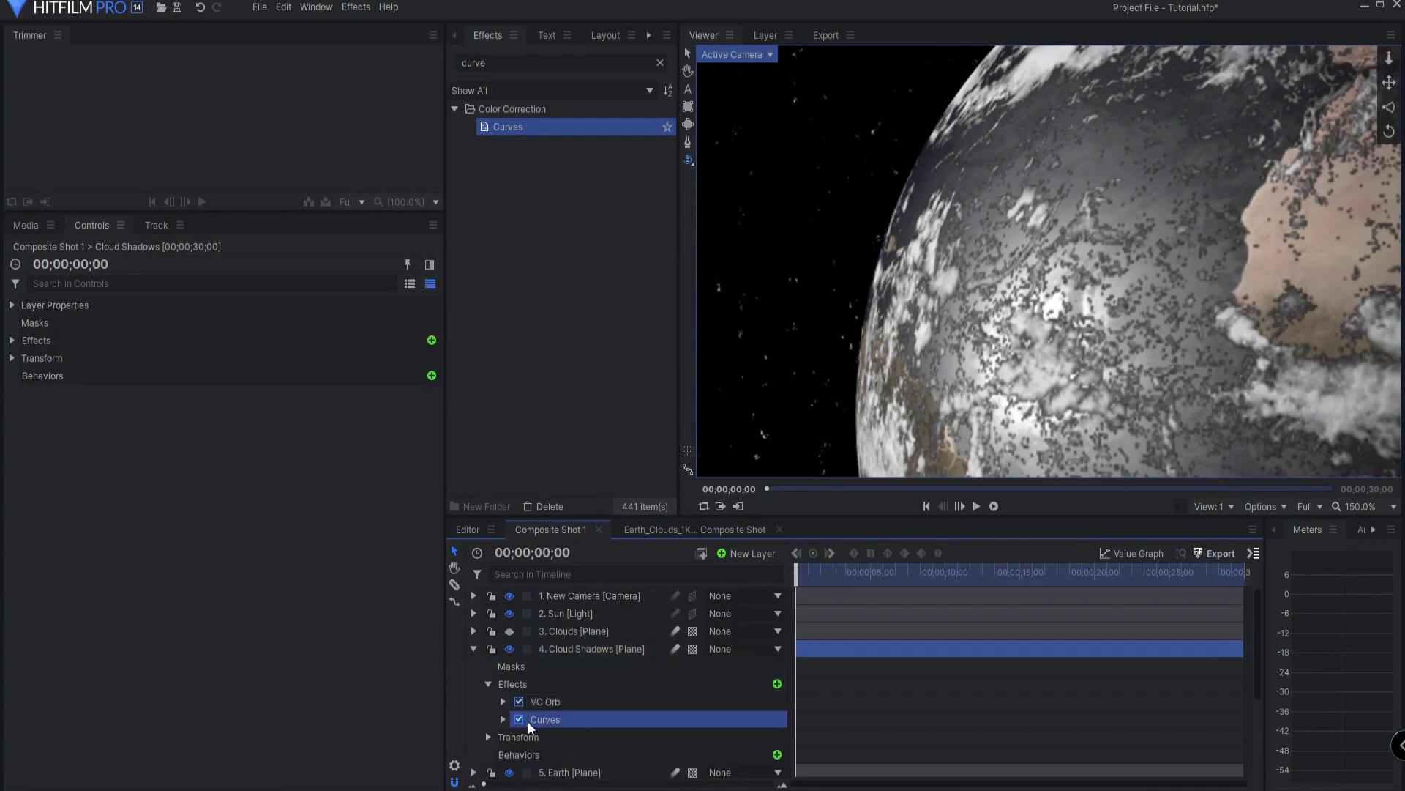
key(Delete)
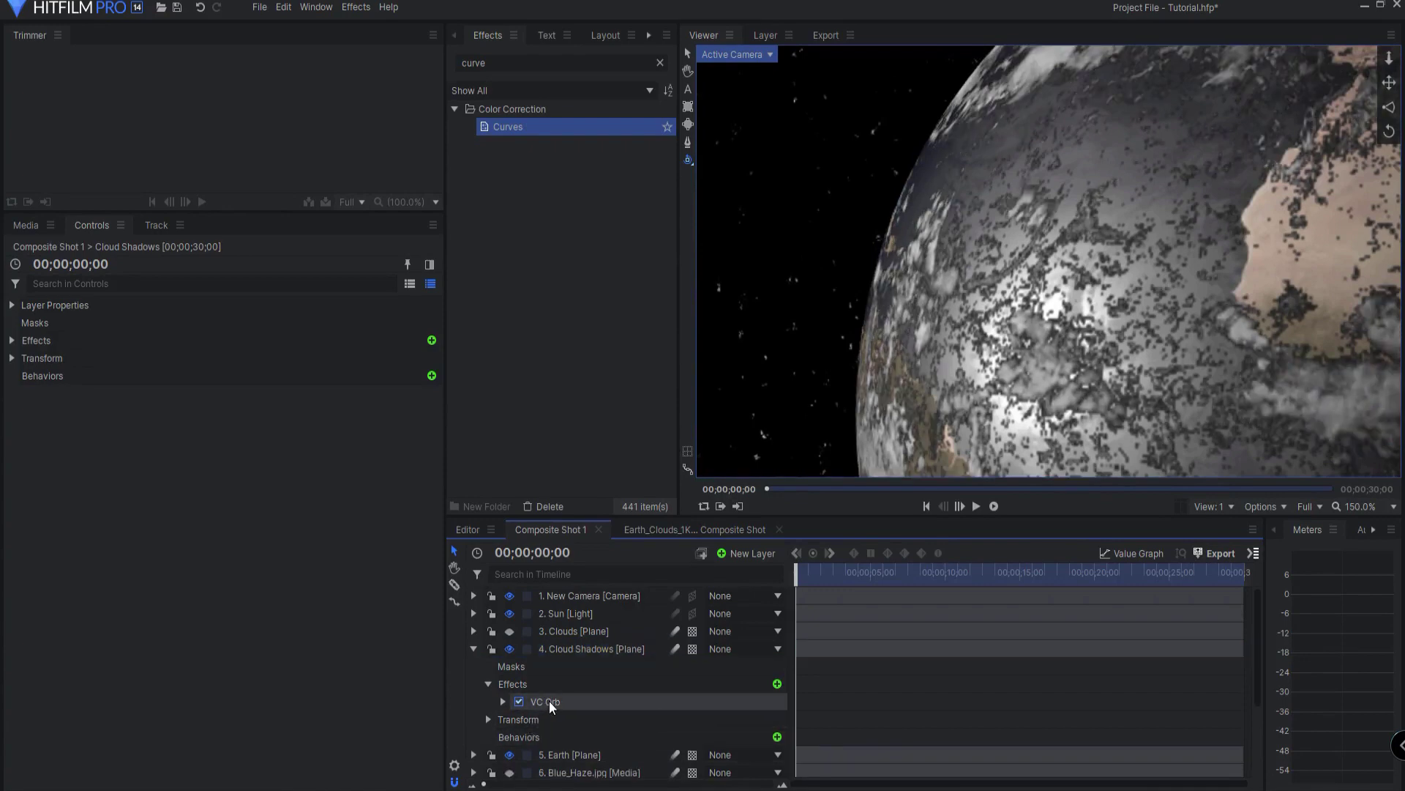
In the Cloud Shadows layer's VC Orb maps, set the Bump Map Layer to None.
click(551, 703)
click(549, 701)
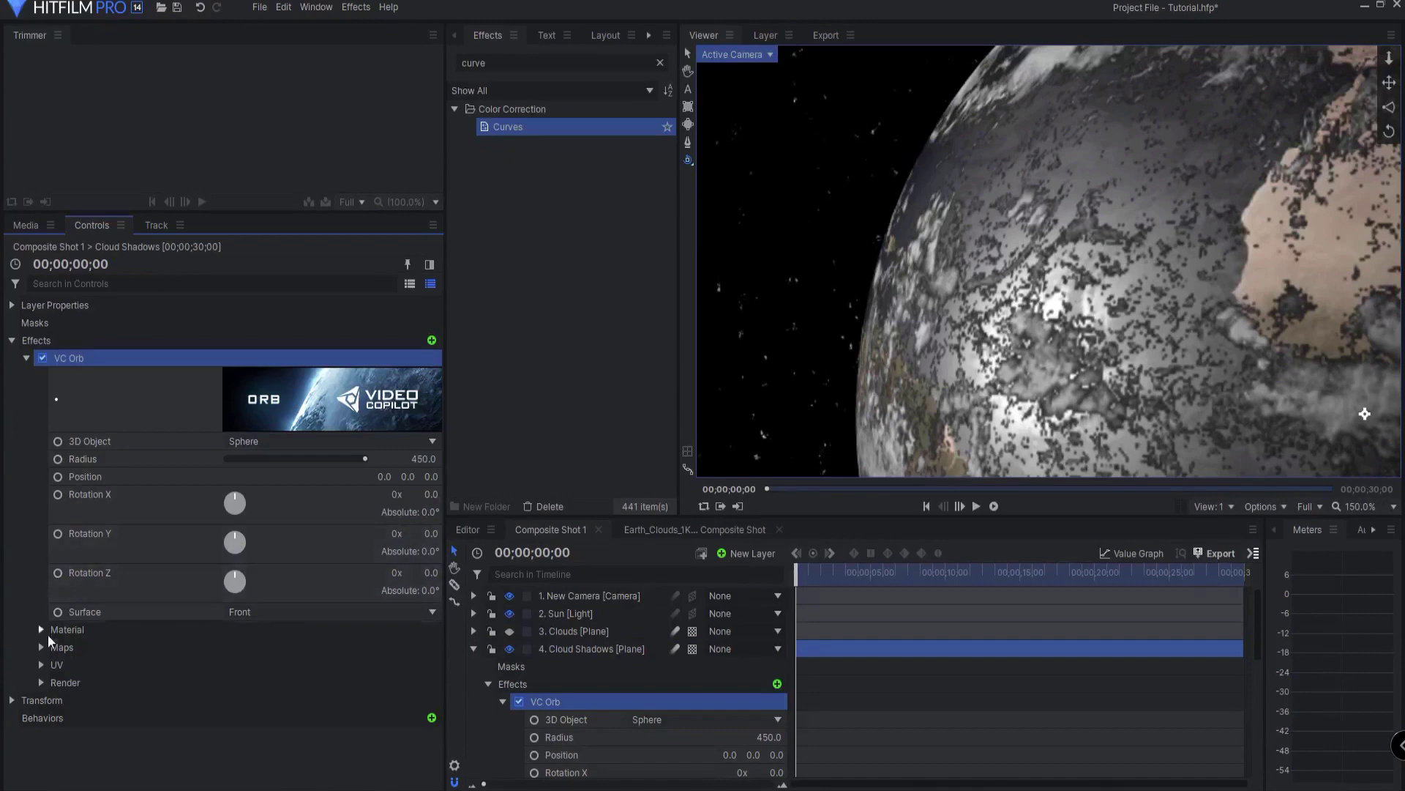
click(40, 647)
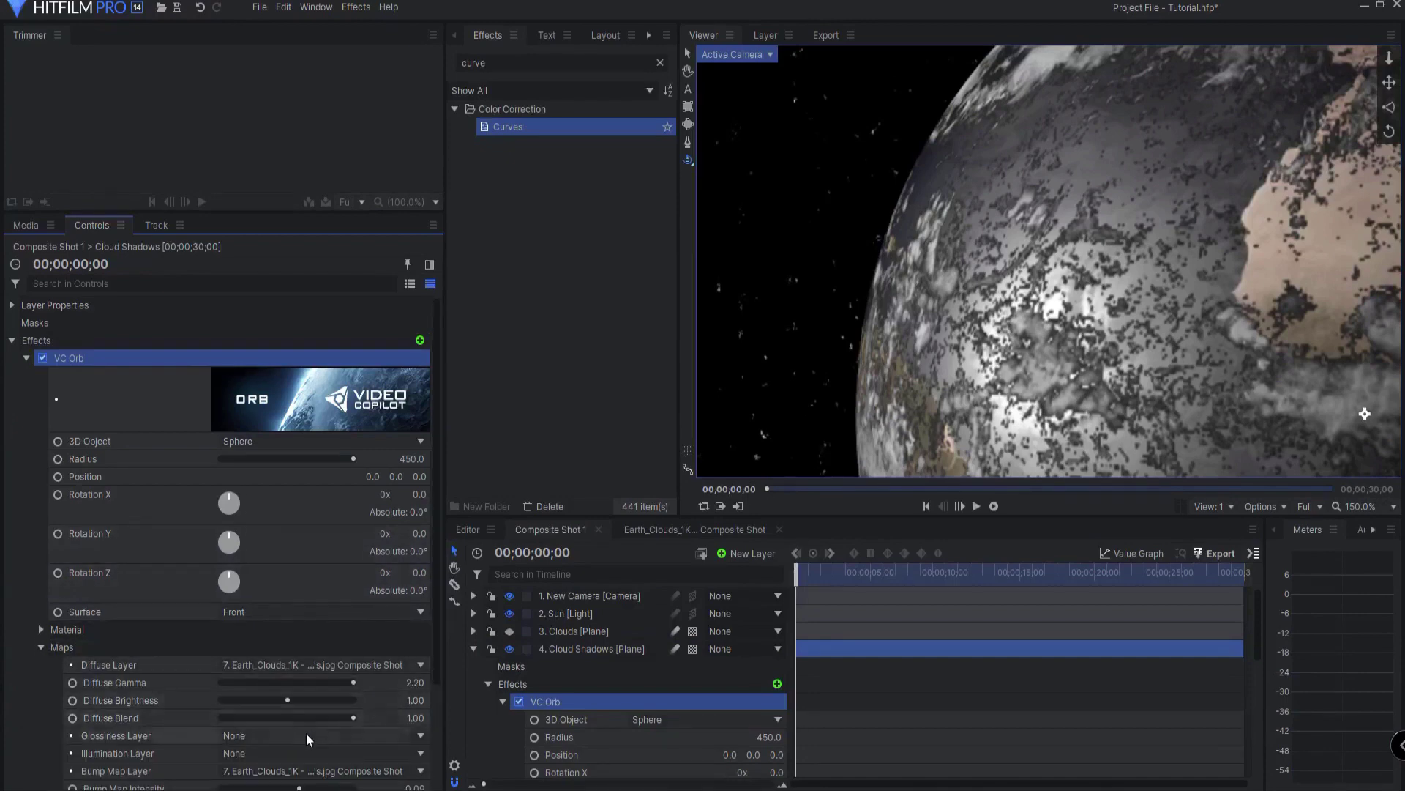
scroll(306, 732, down, 3)
click(336, 653)
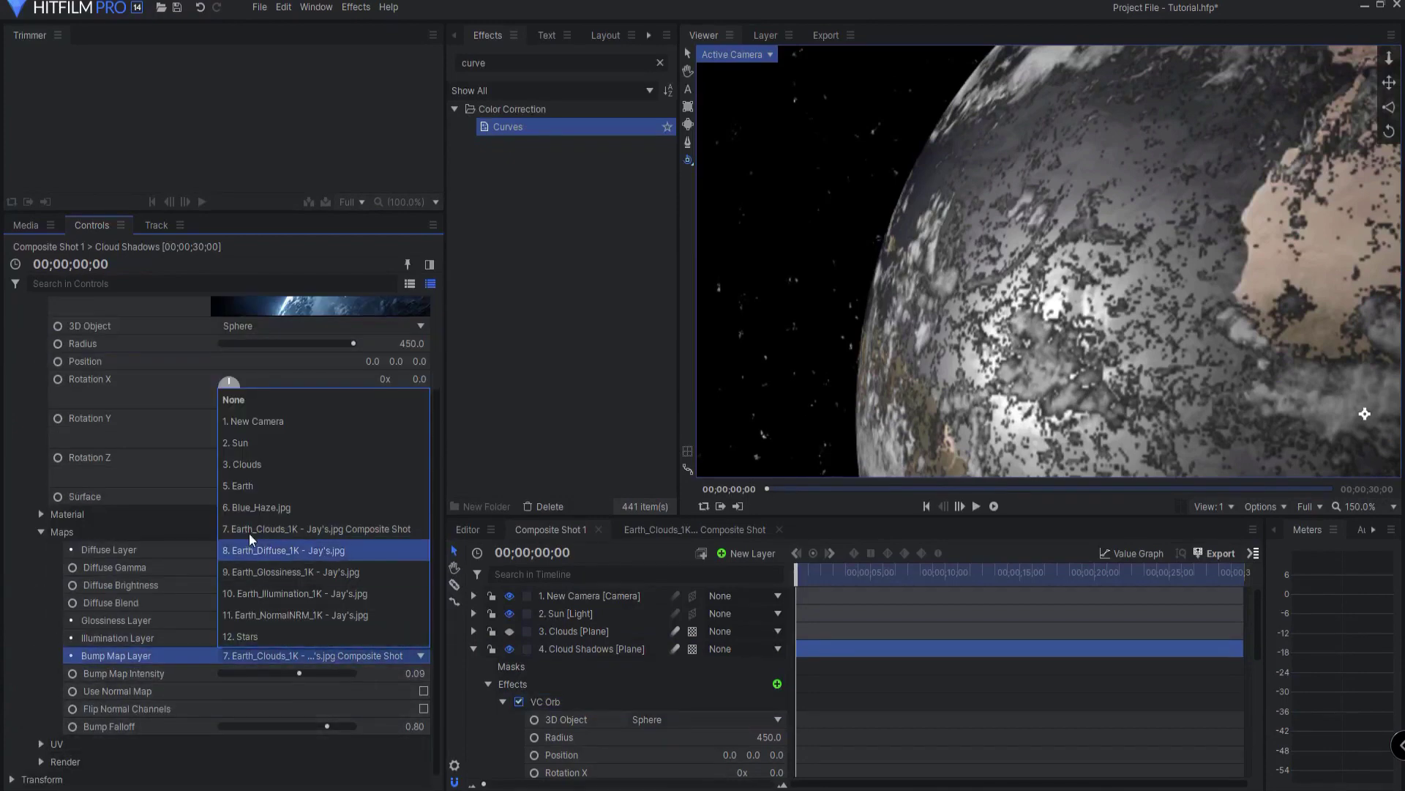
click(251, 399)
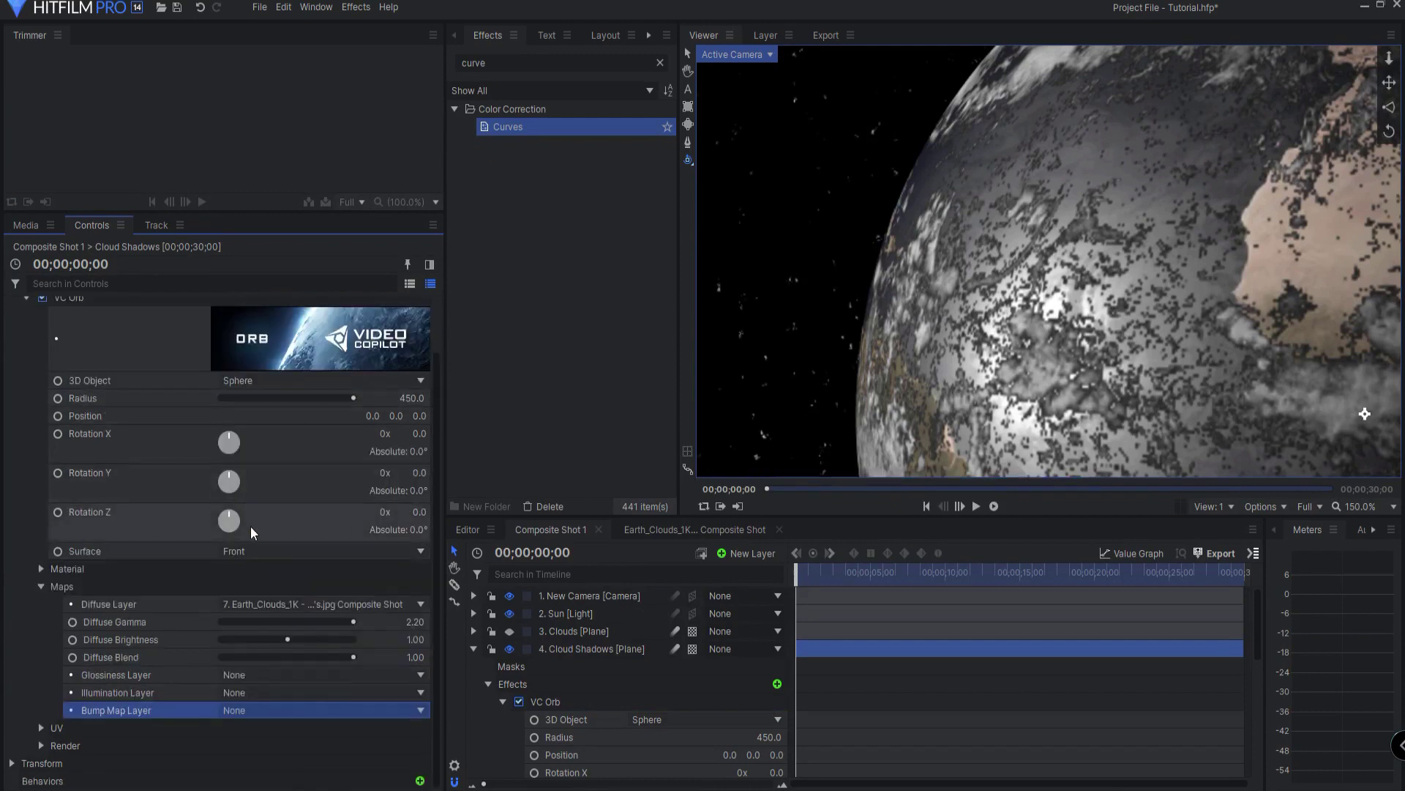
scroll(285, 578, up, 2)
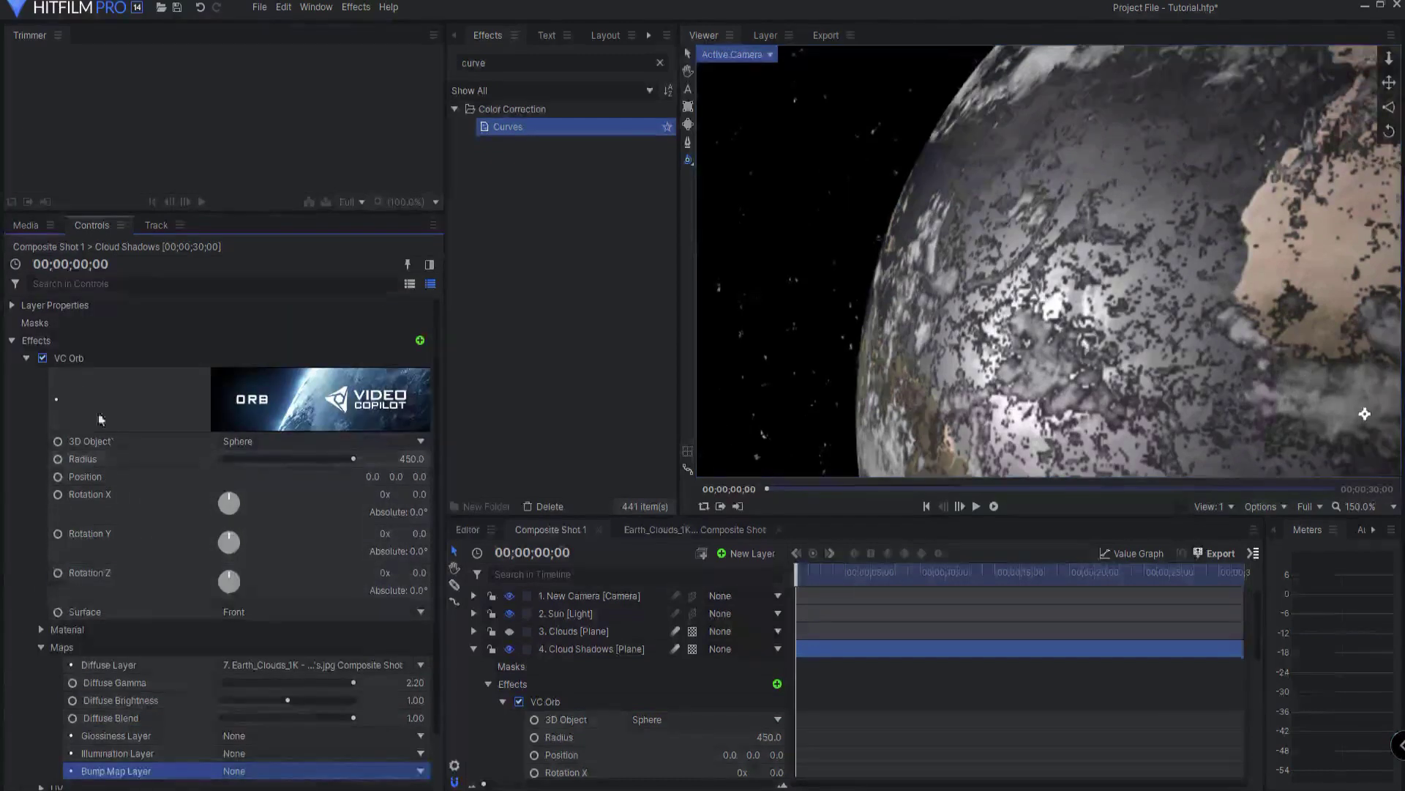
click(26, 358)
Add a Tint effect below VC Orb on the Cloud Shadows layer and map white to black (#000000).
double_click(469, 63)
text(tint)
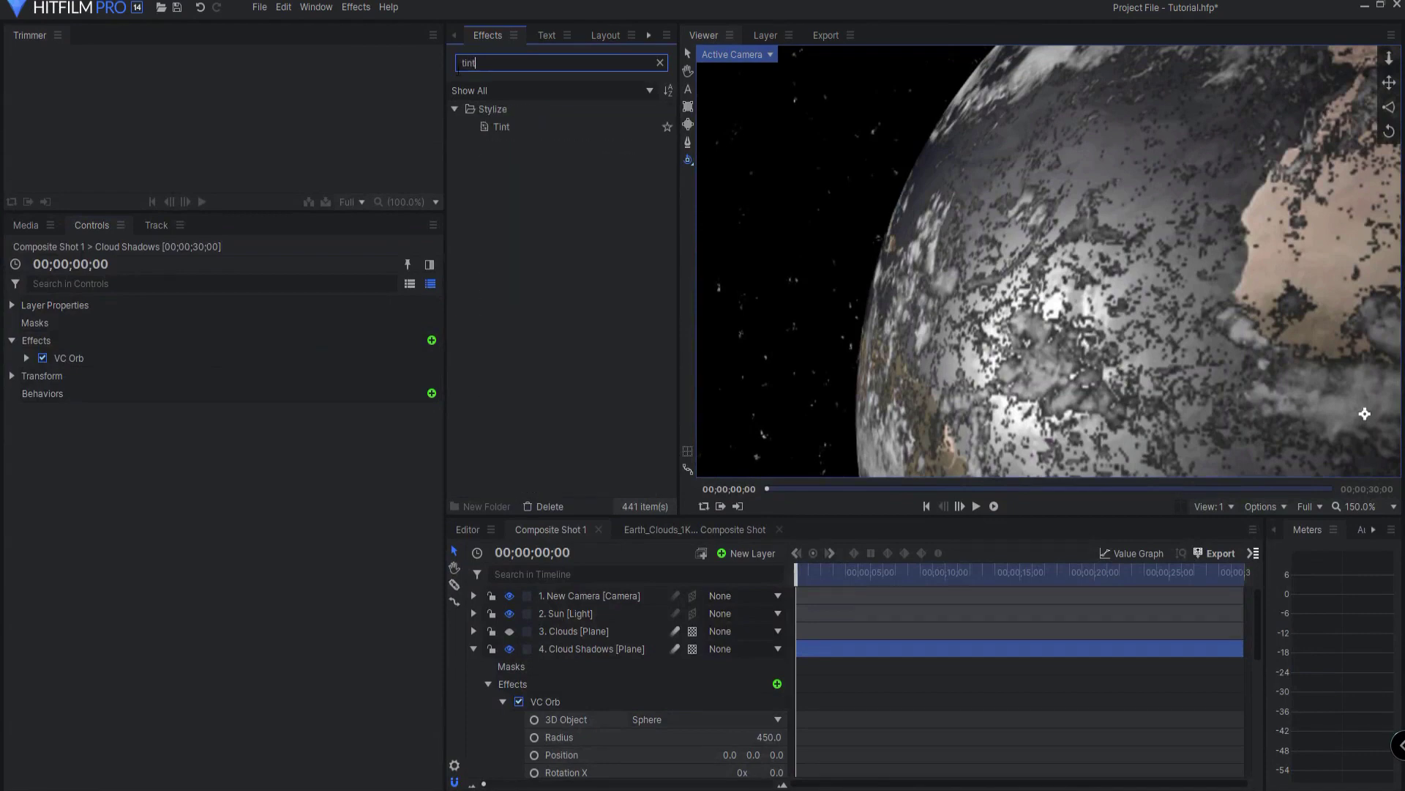
drag(512, 130, 123, 366)
click(27, 375)
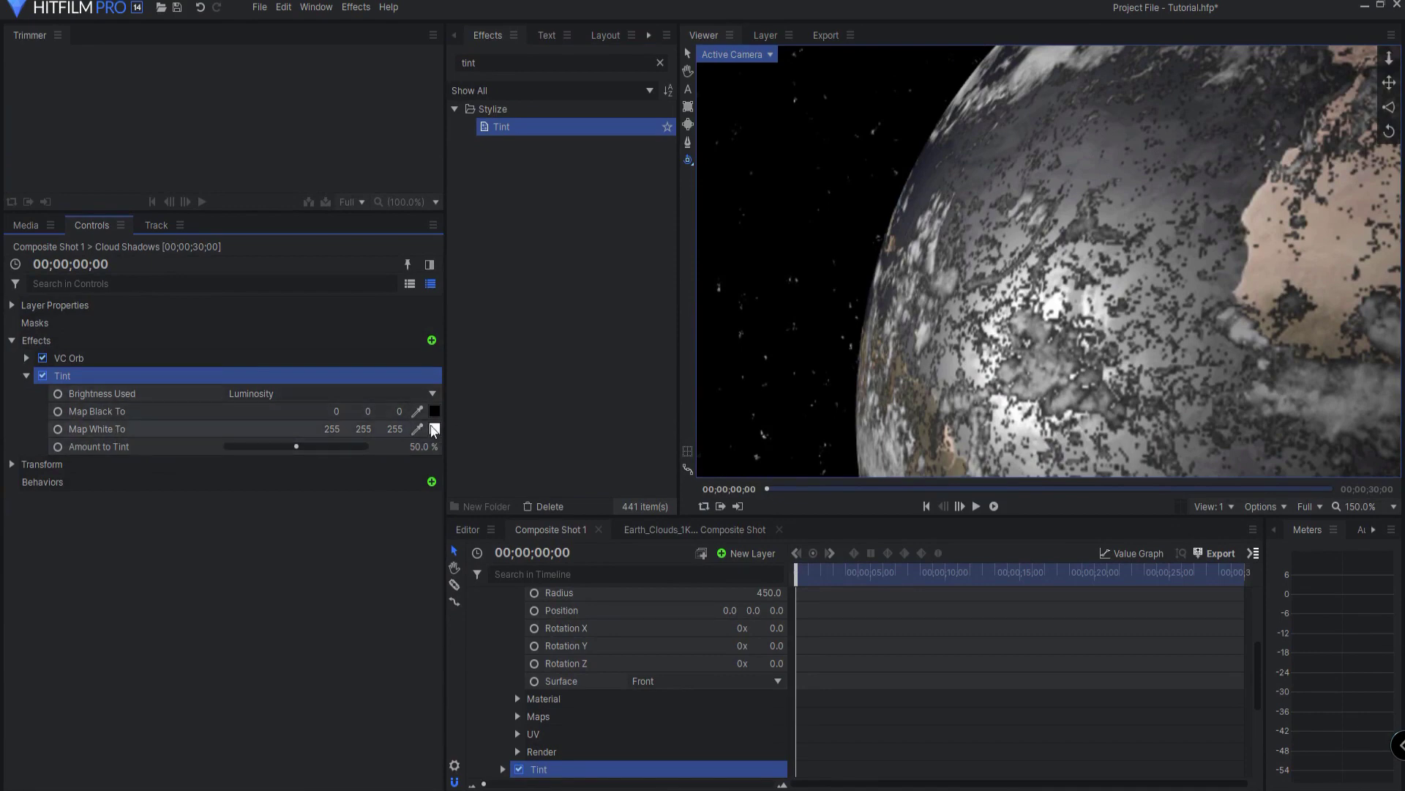
click(435, 429)
click(513, 287)
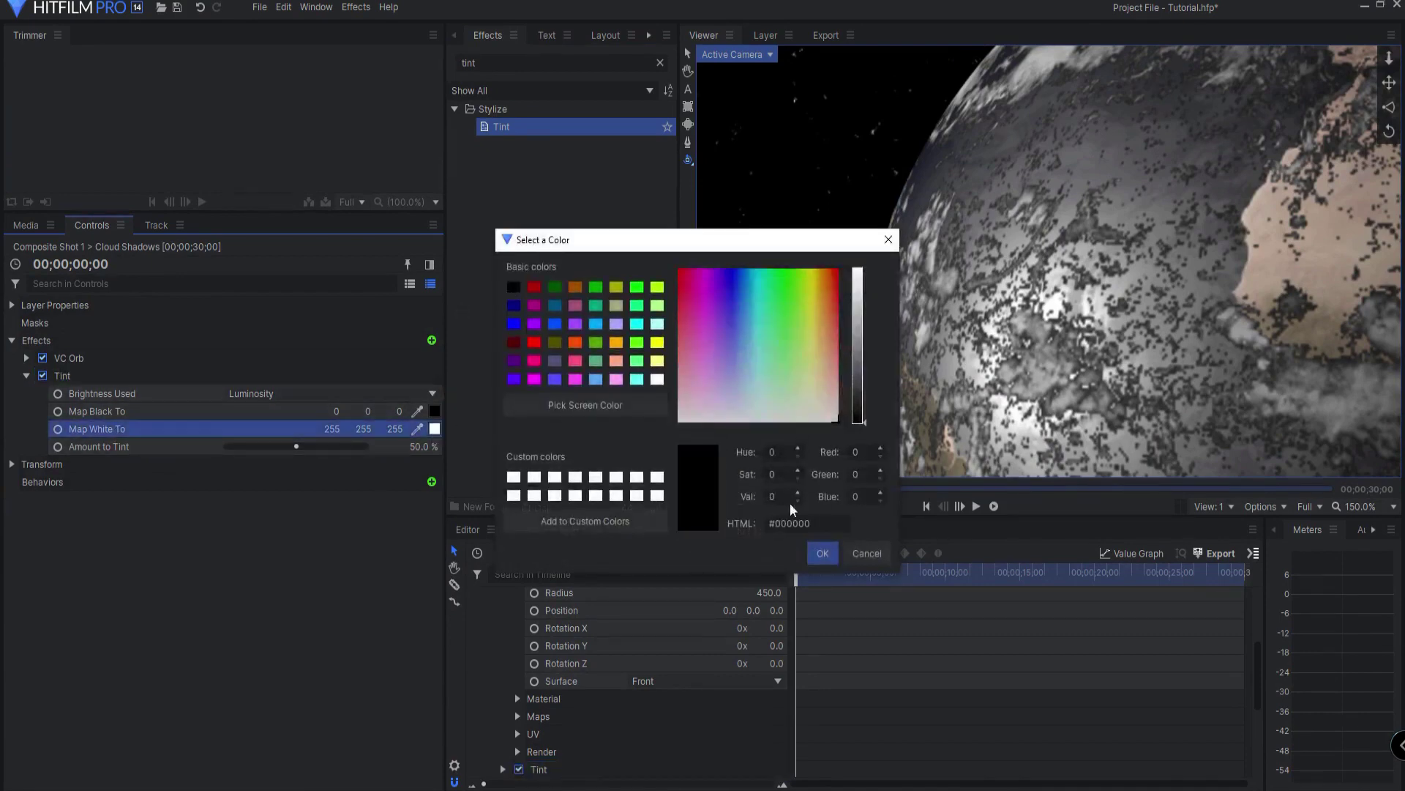
click(822, 553)
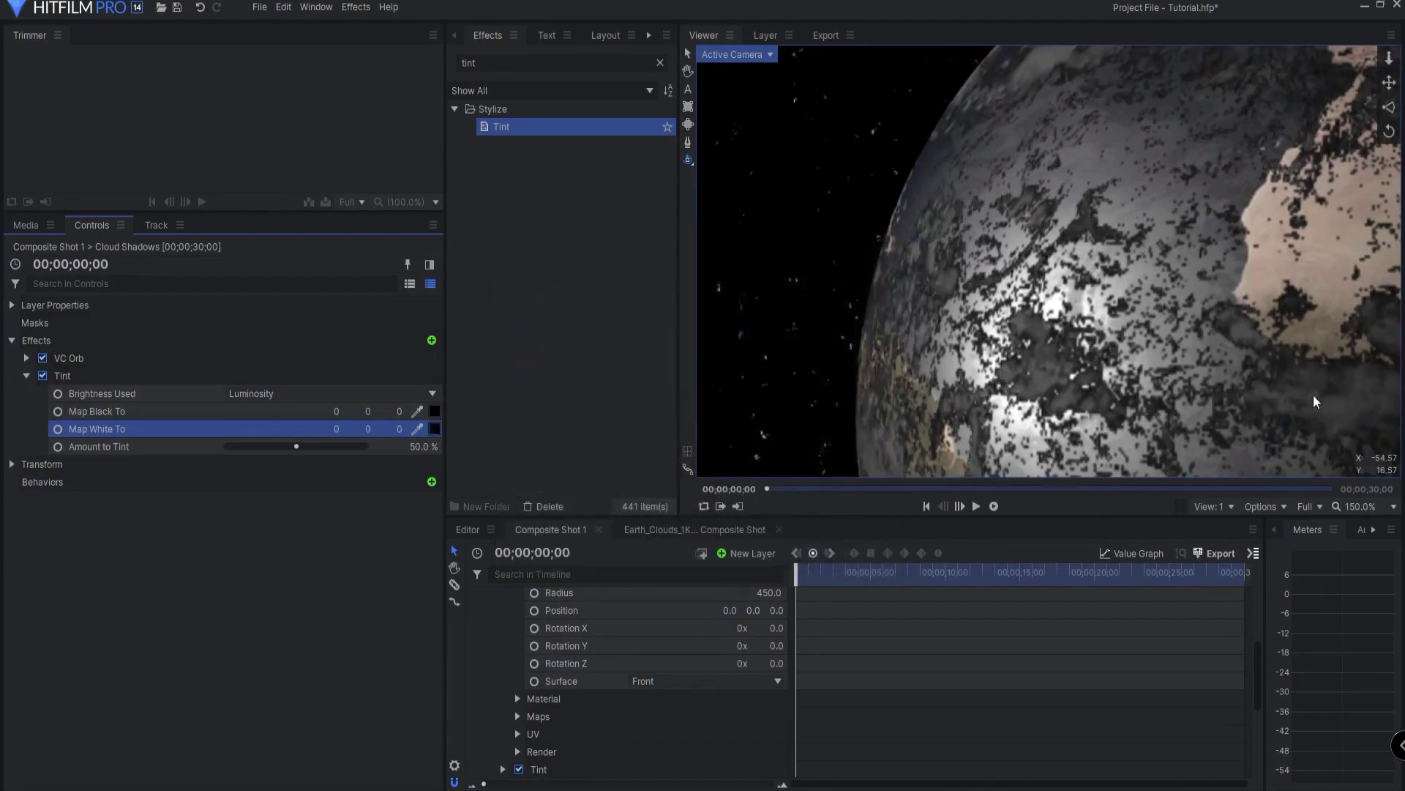
Show the Clouds layer to compare it with the tinted shadows, and collapse the Cloud Shadows layer's VC Orb properties.
scroll(667, 639, up, 3)
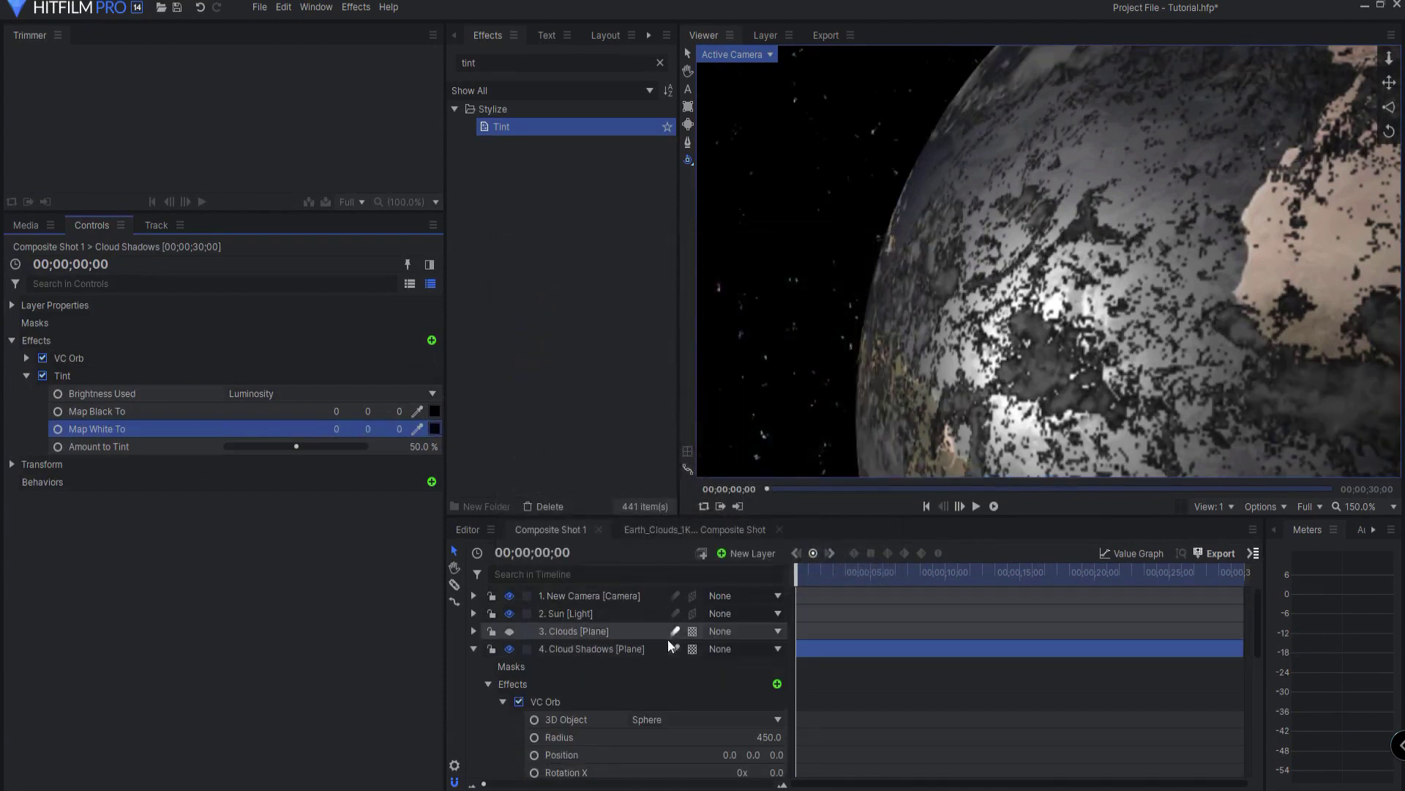
click(511, 632)
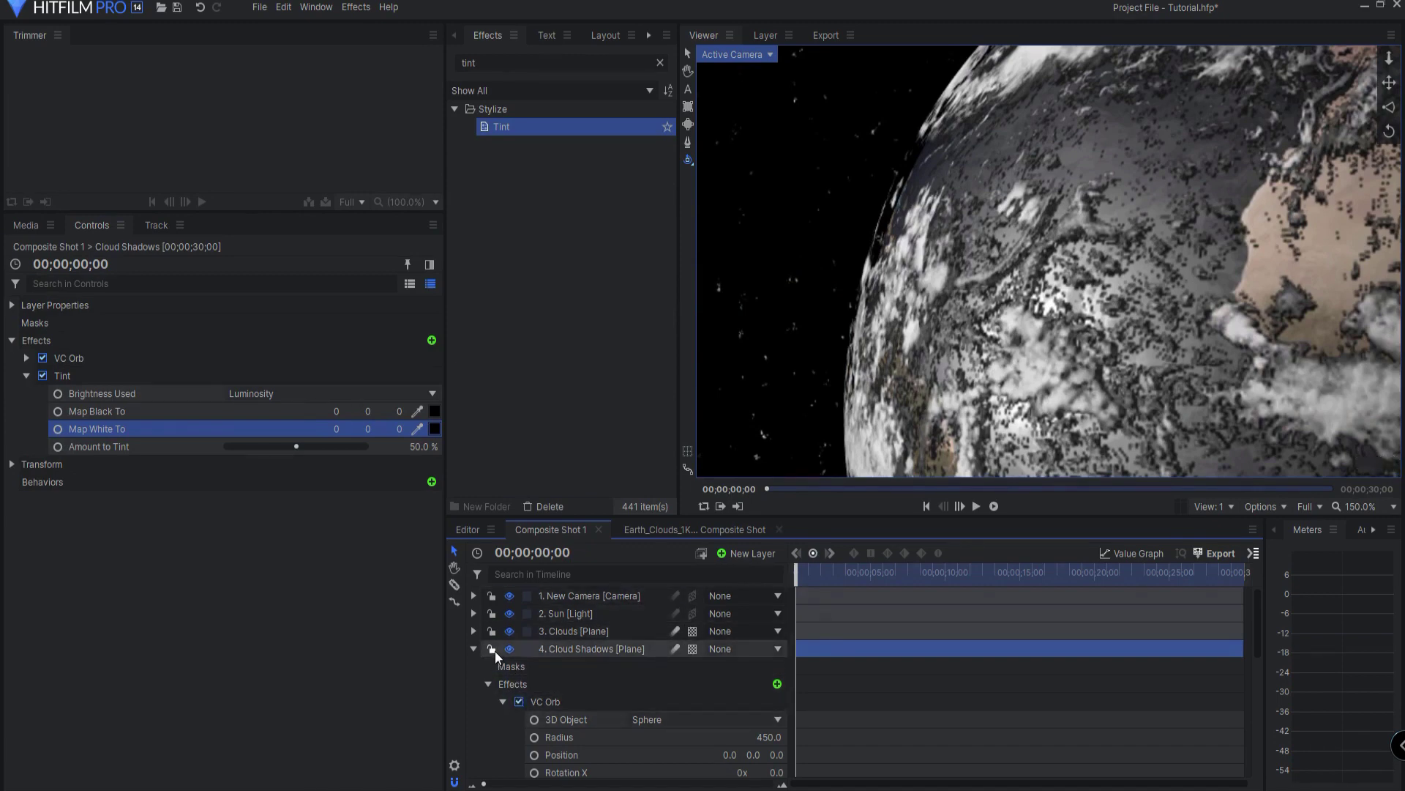
click(502, 700)
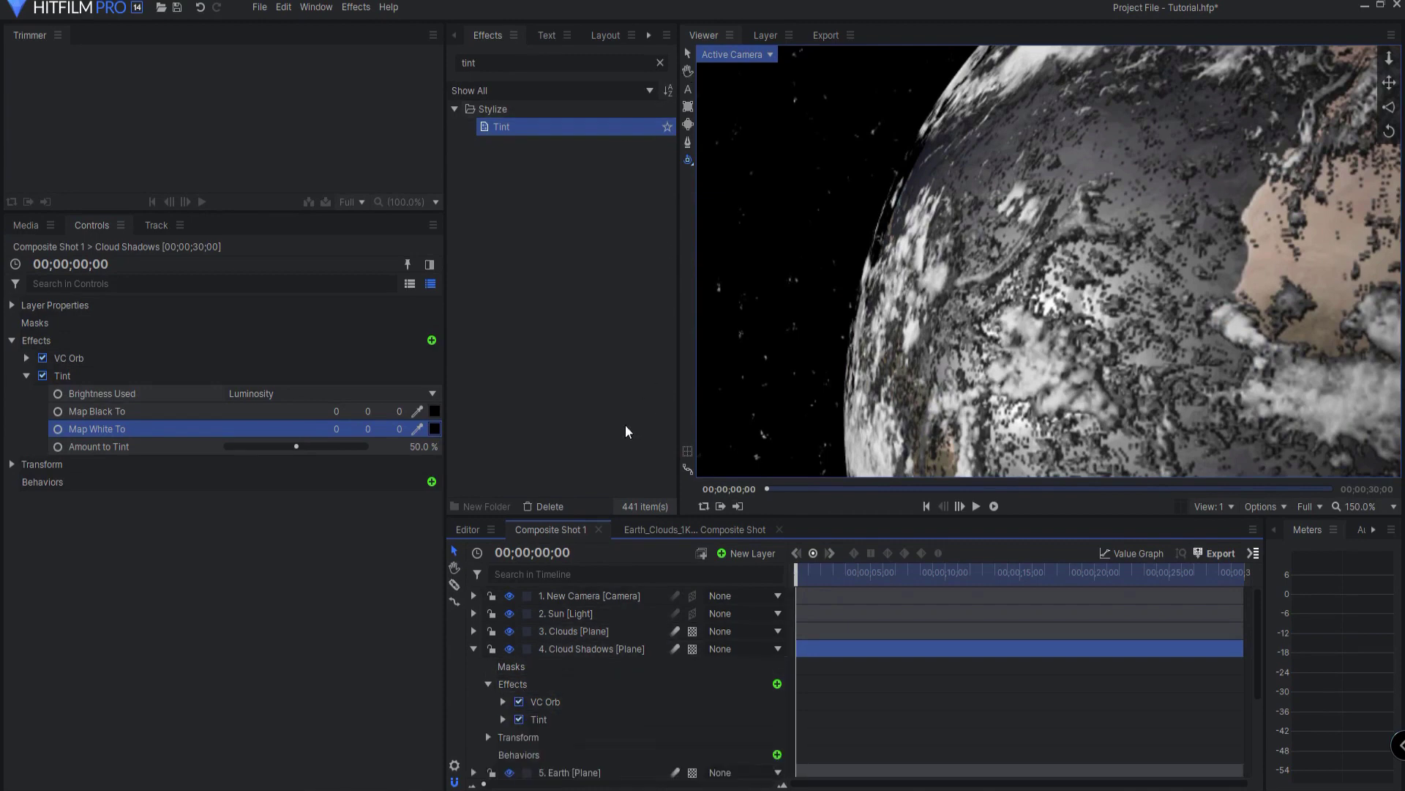
Hide the Clouds layer, add a Blur effect after Tint on the Cloud Shadows layer, and show Clouds again.
click(509, 631)
click(541, 61)
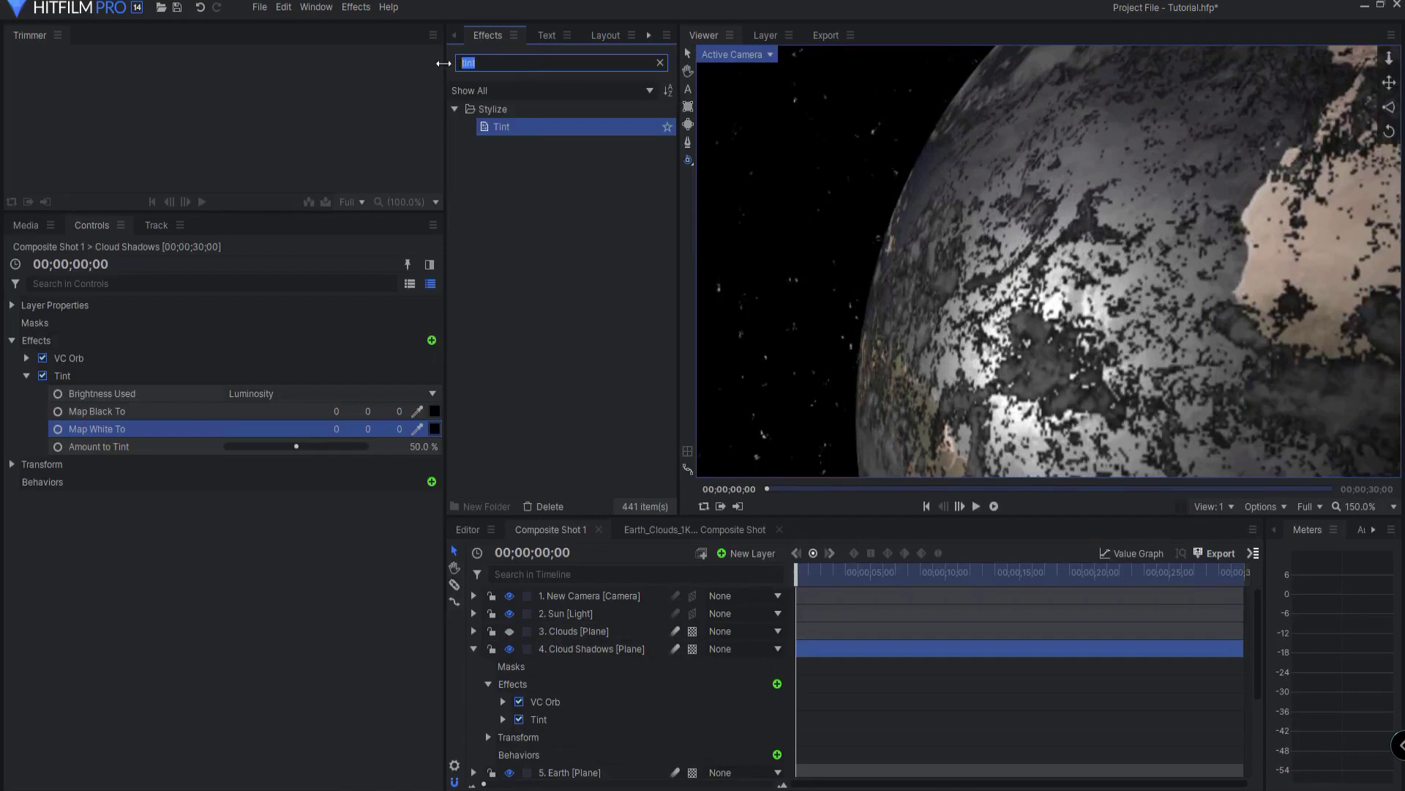
text(blur)
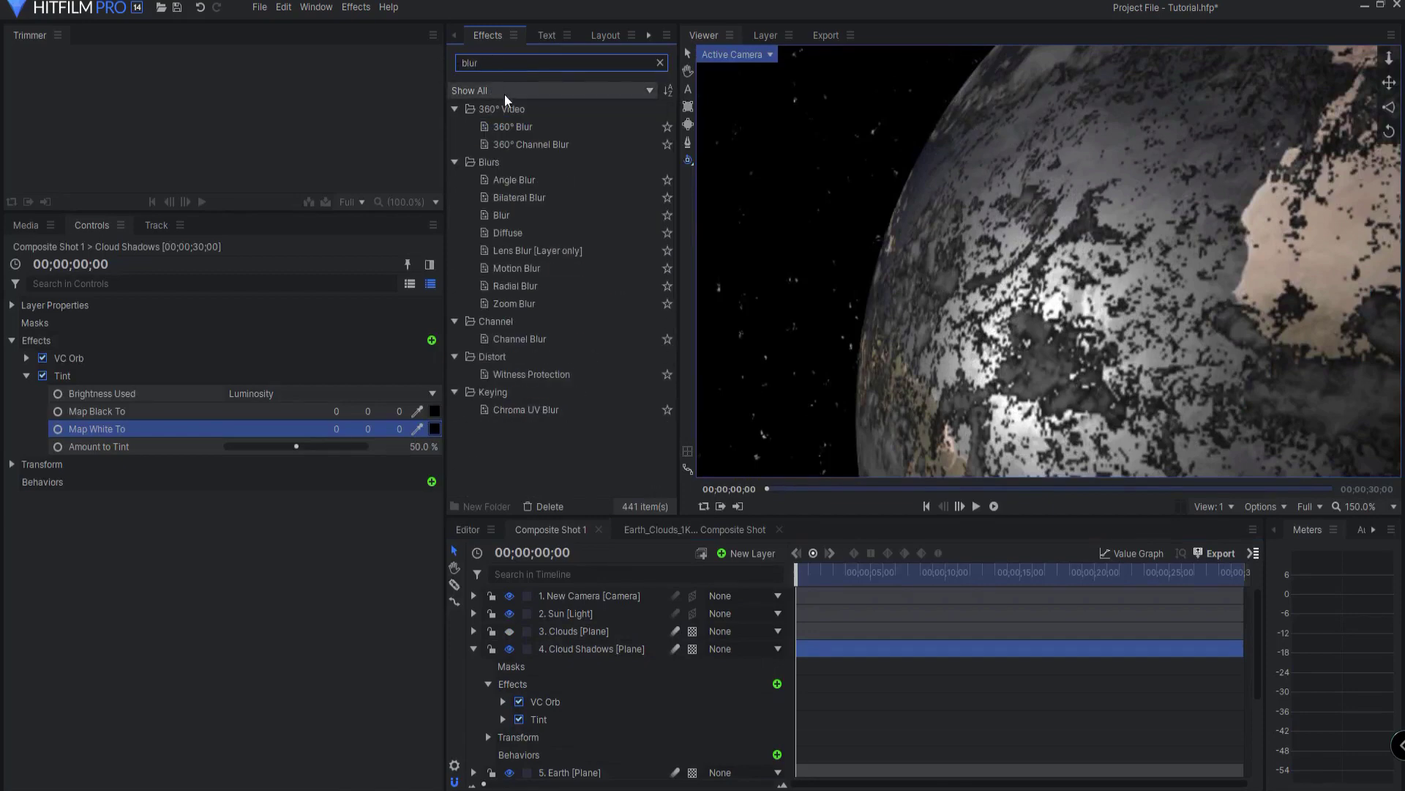
drag(513, 216, 110, 444)
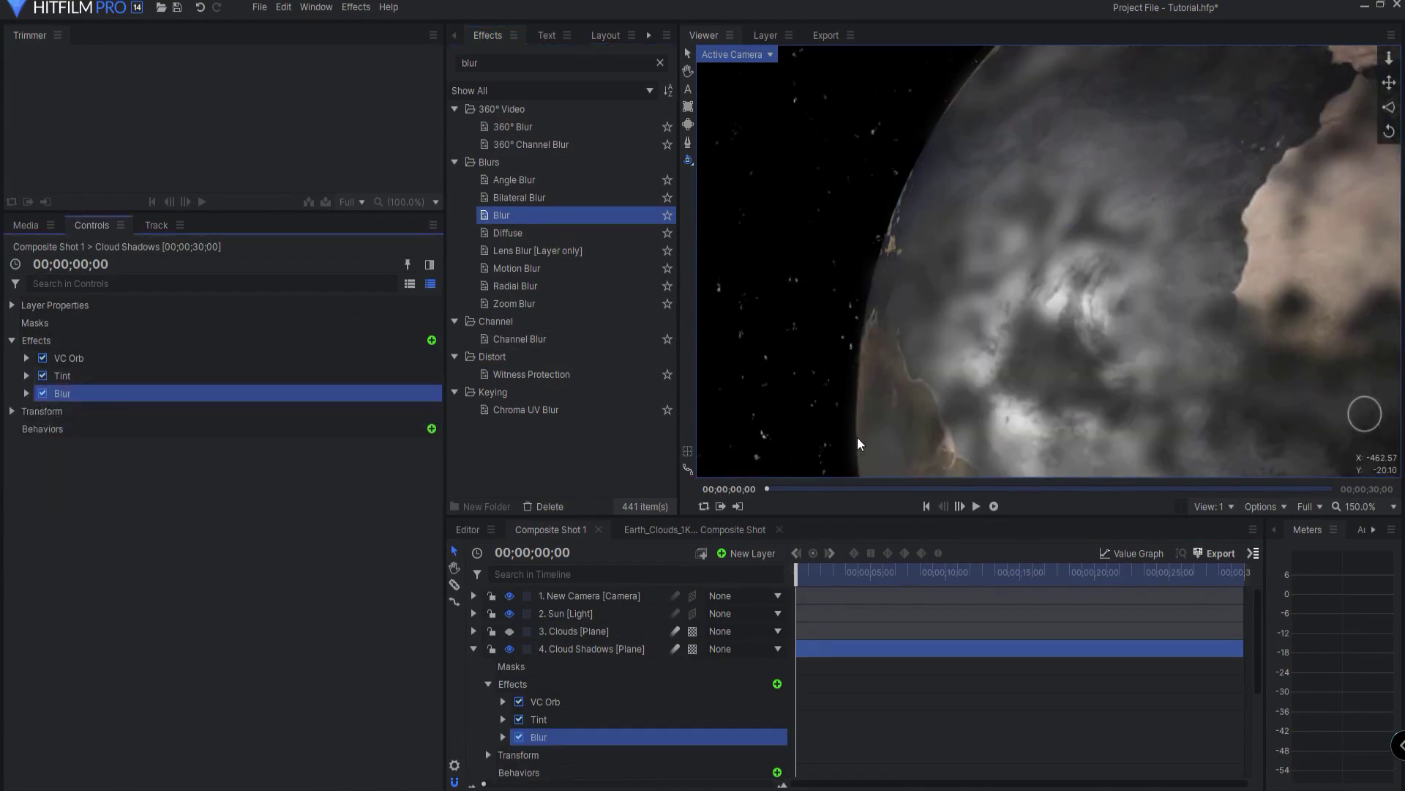
click(510, 631)
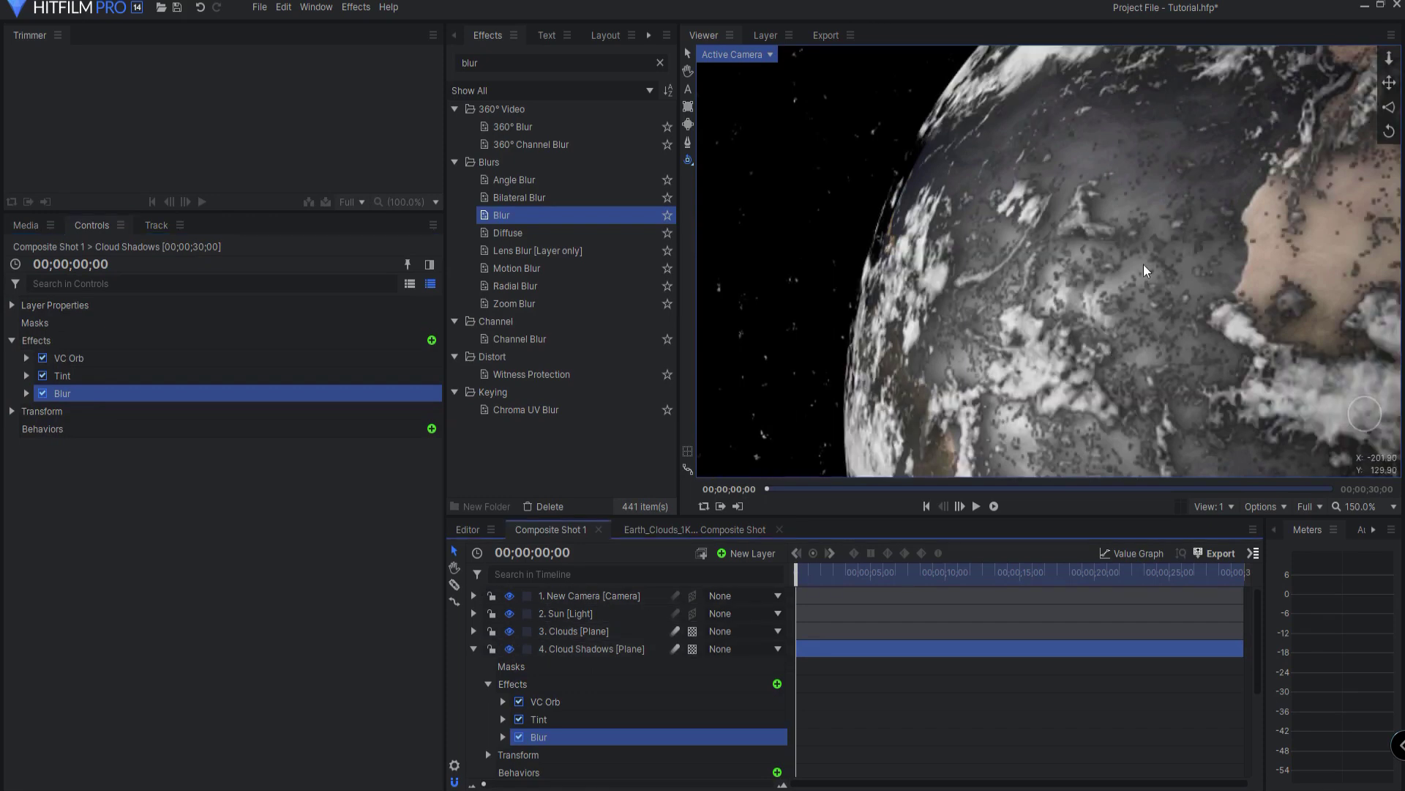
scroll(1147, 269, down, 2)
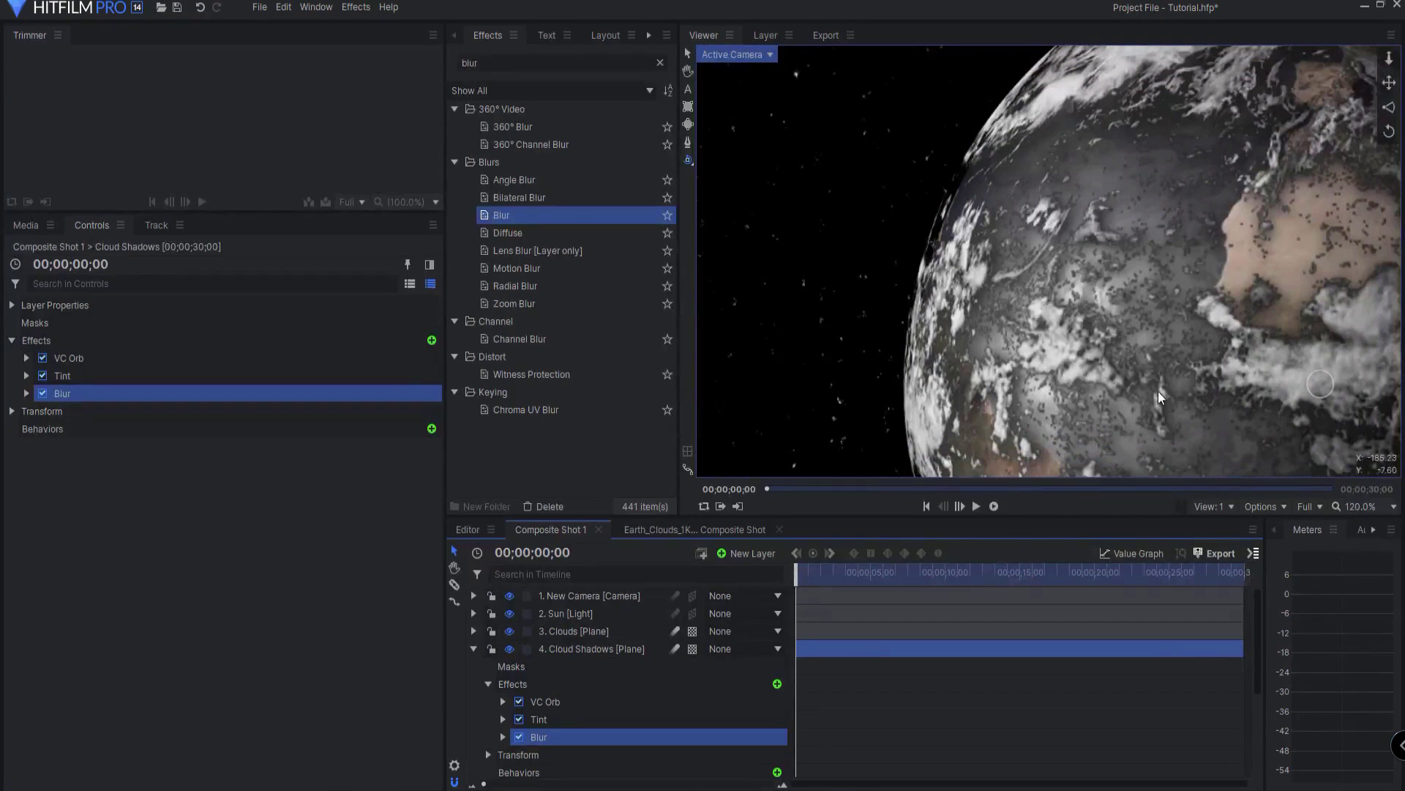
In the Clouds layer's VC Orb advanced material options, set both Edge Feather and Edge Shrink to 0.11.
click(473, 649)
click(560, 634)
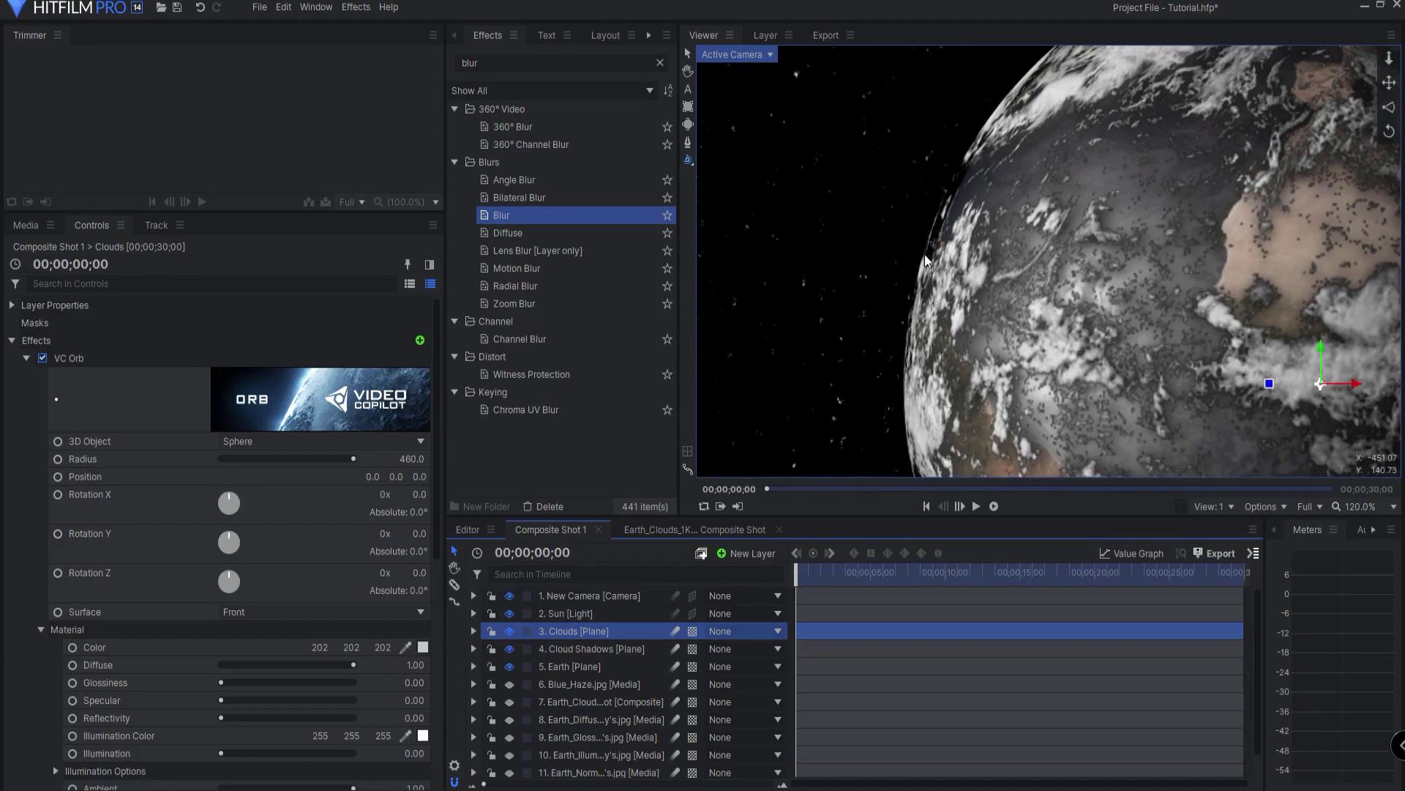
scroll(925, 253, up, 4)
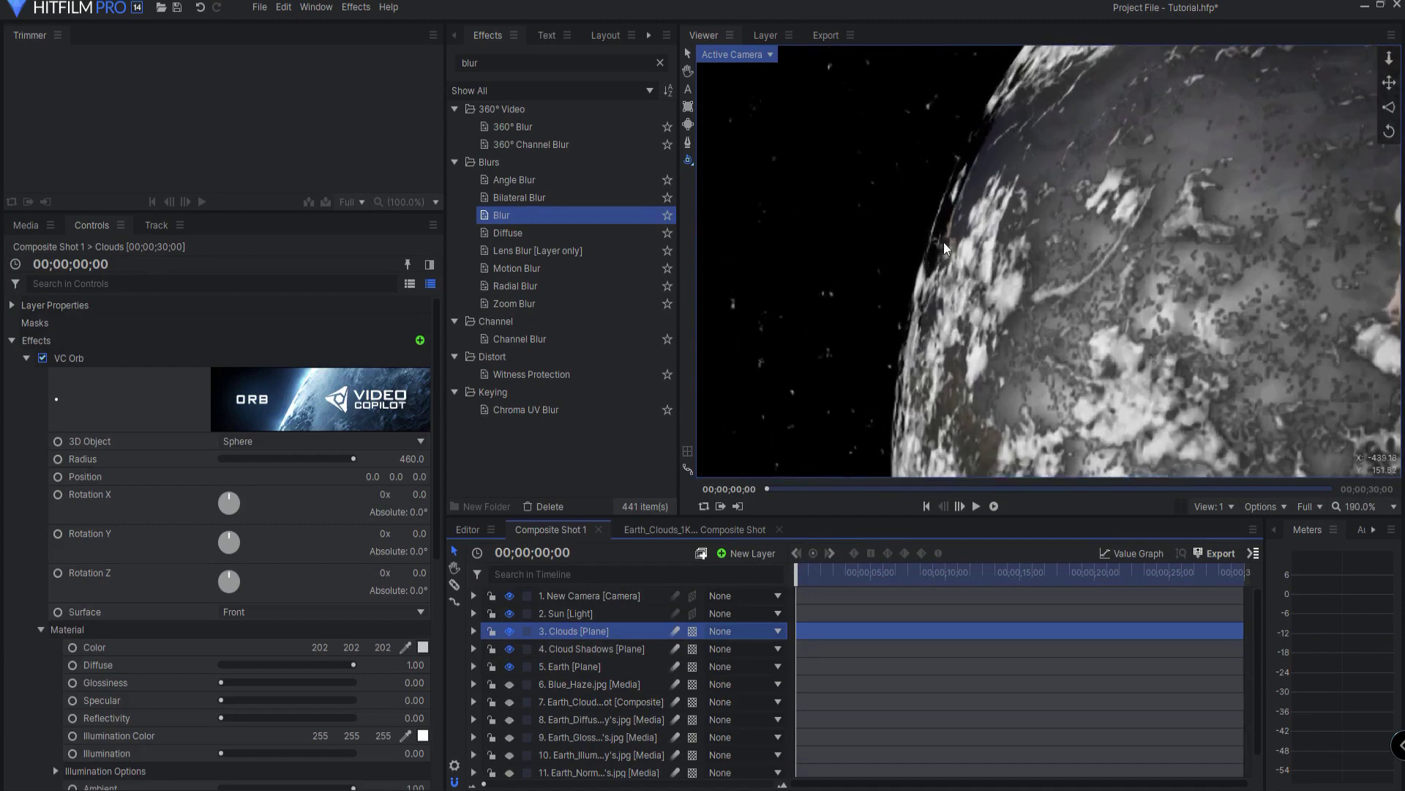
scroll(194, 612, down, 5)
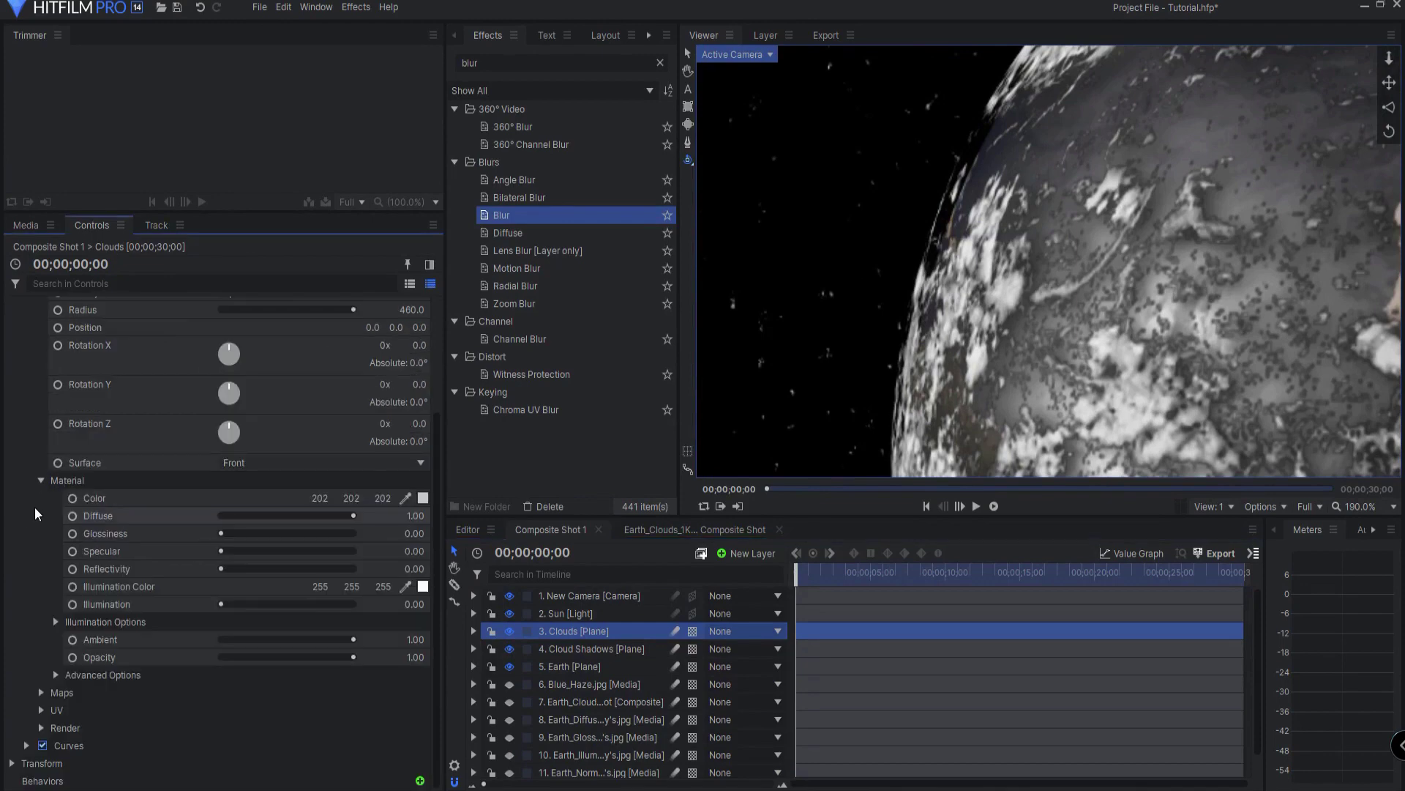
click(57, 675)
scroll(143, 644, down, 1)
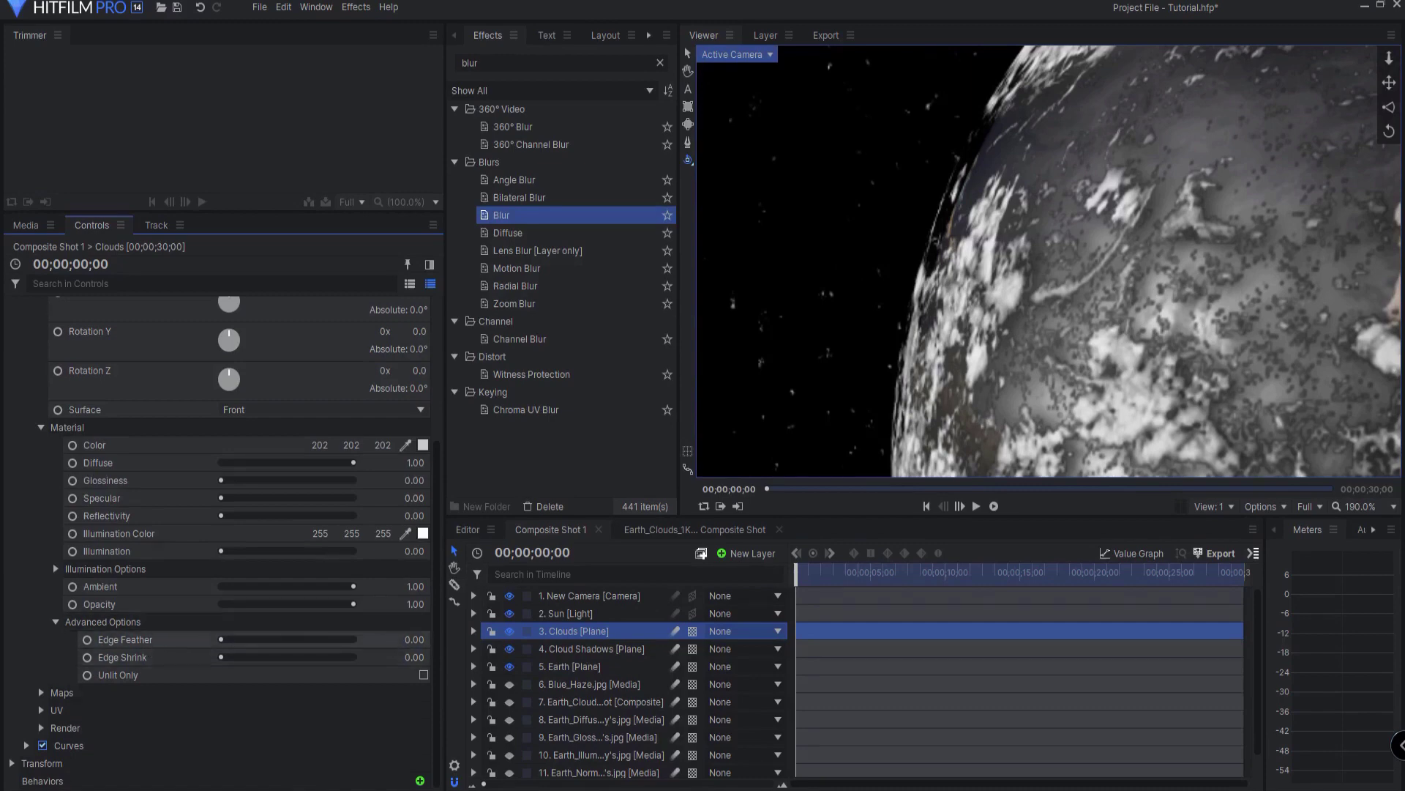
drag(414, 639, 469, 635)
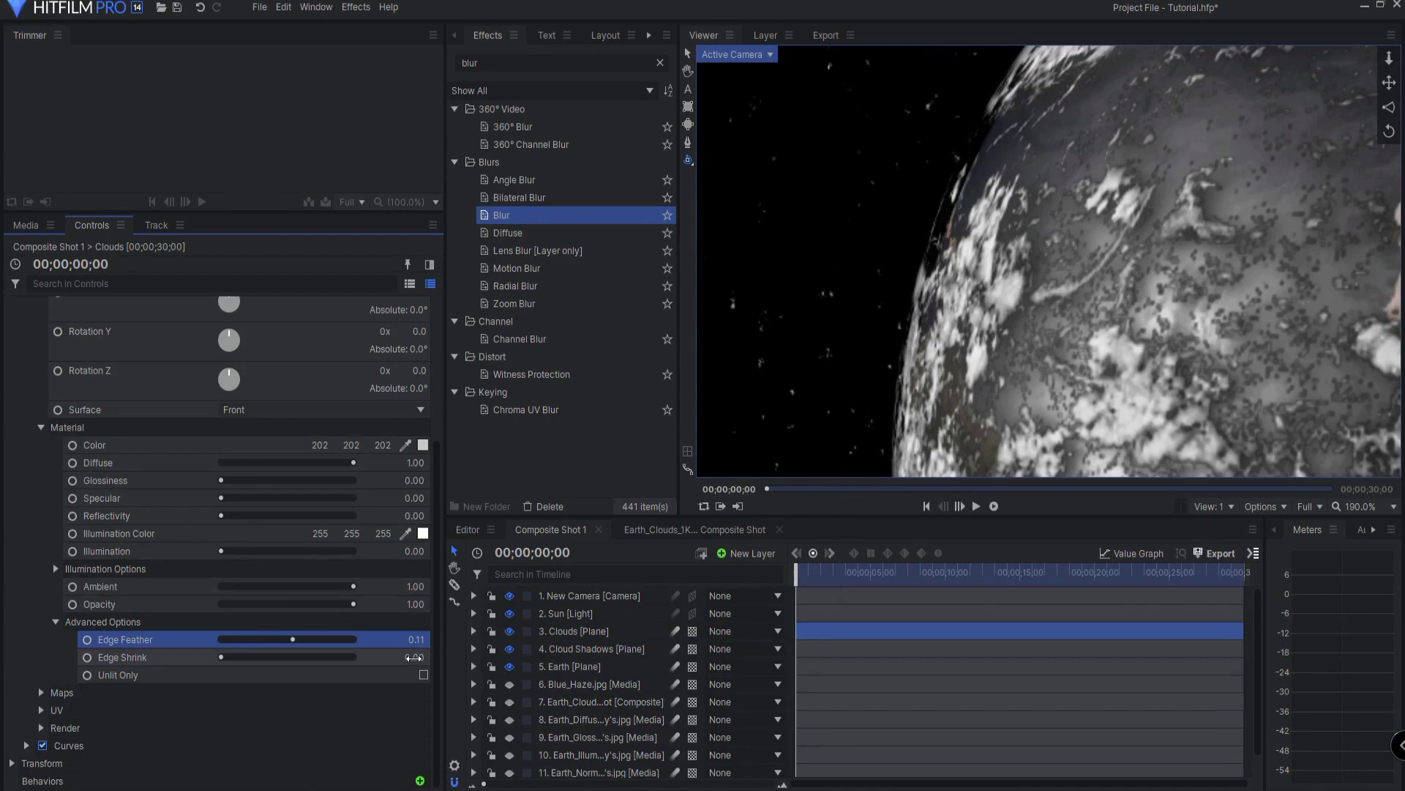
drag(414, 657, 469, 655)
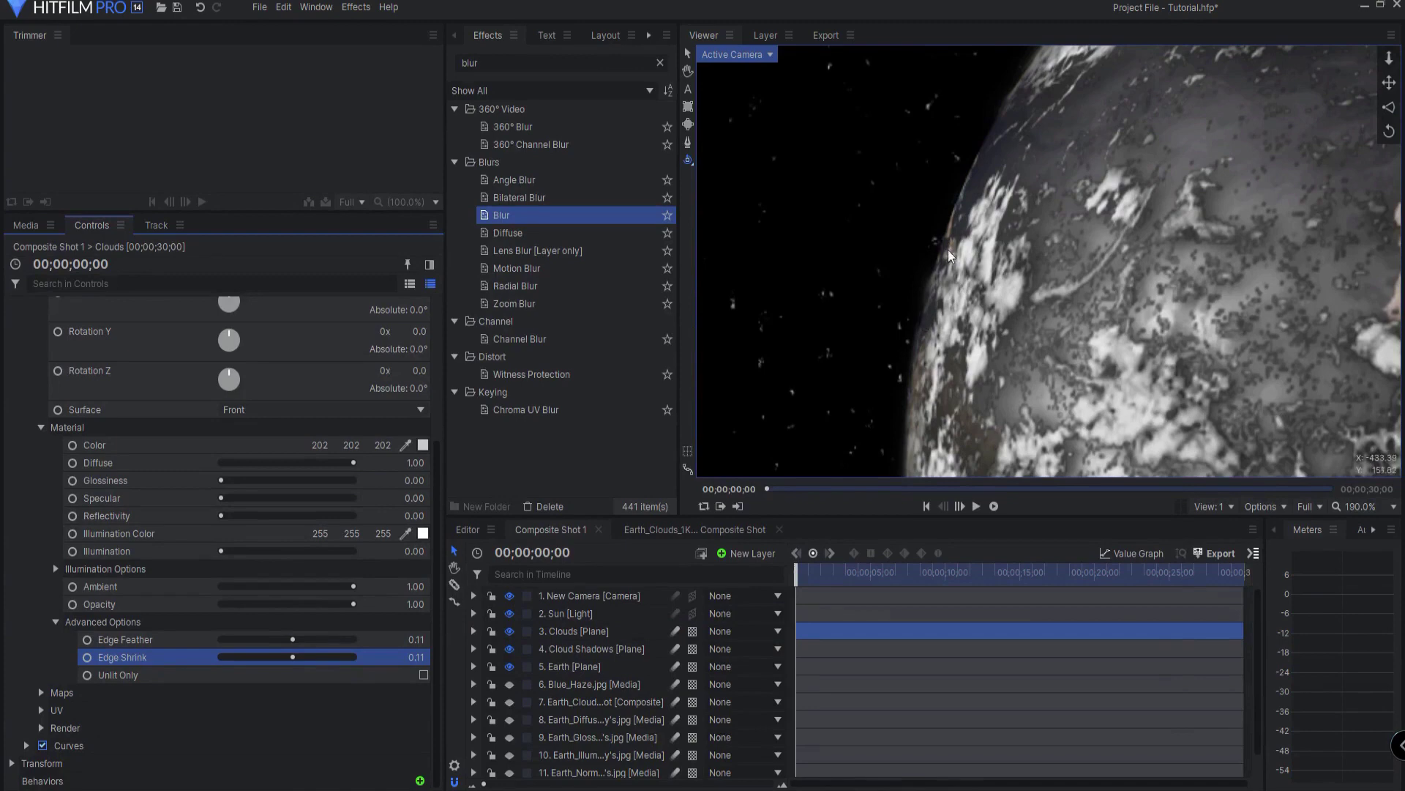
Reset the current Active Camera view to show the whole globe.
scroll(1017, 296, down, 5)
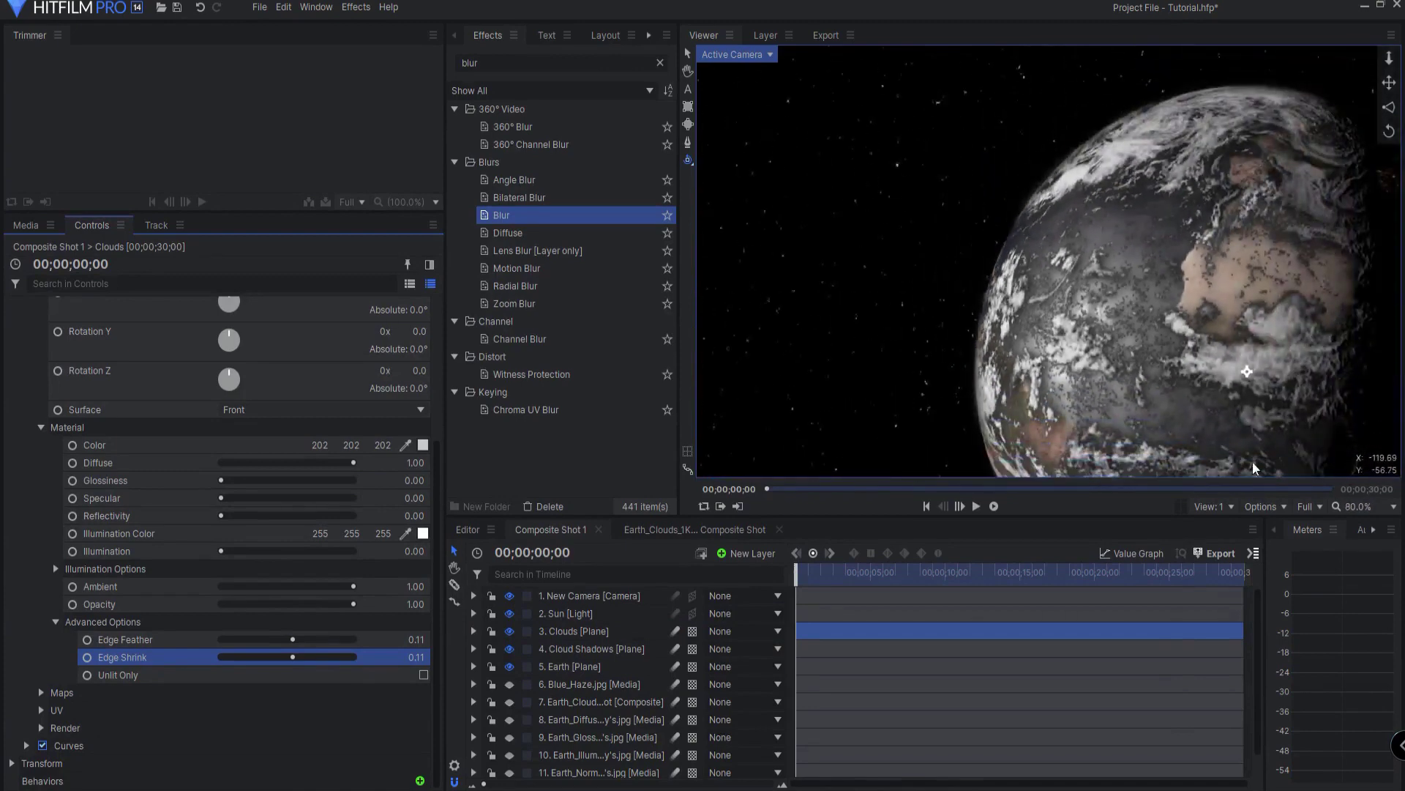
click(732, 54)
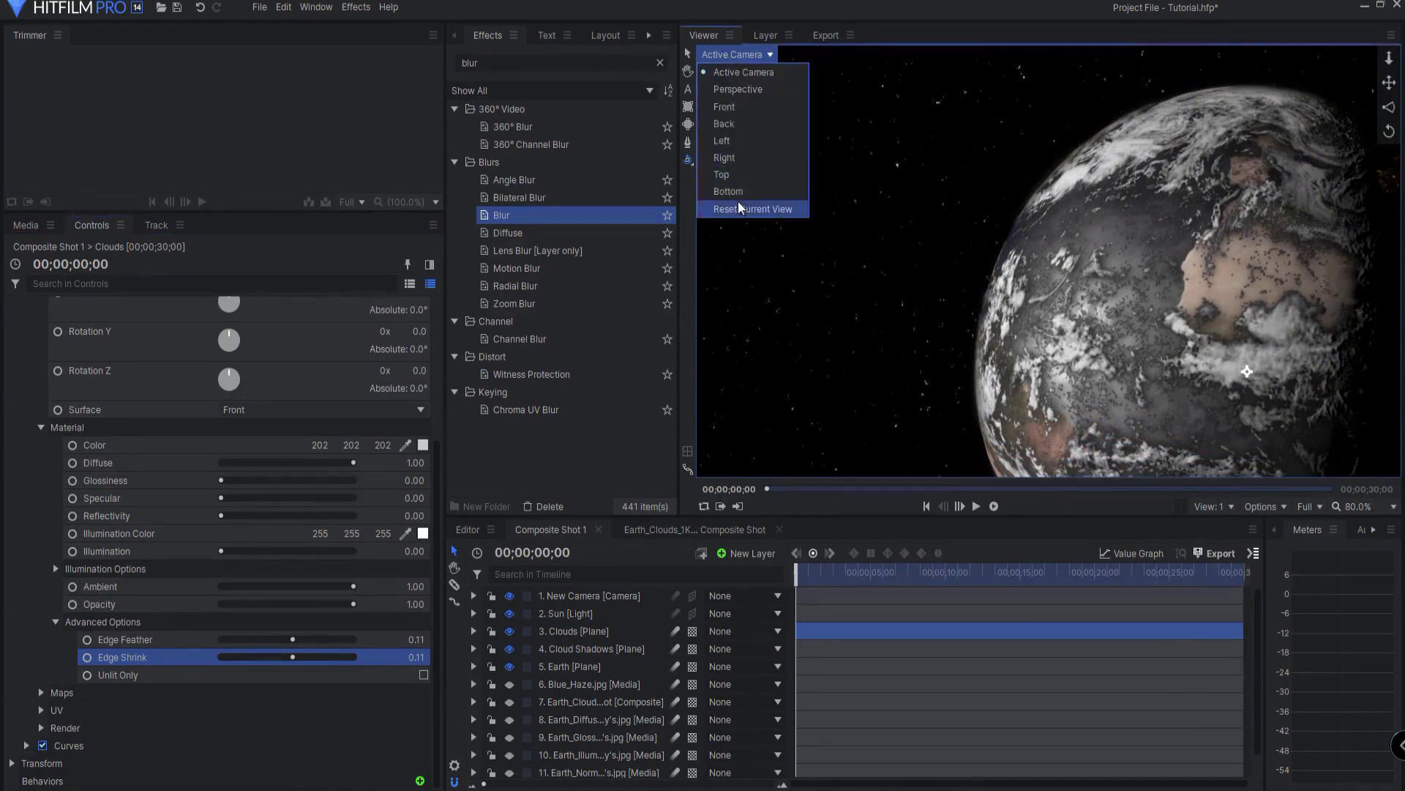
click(743, 208)
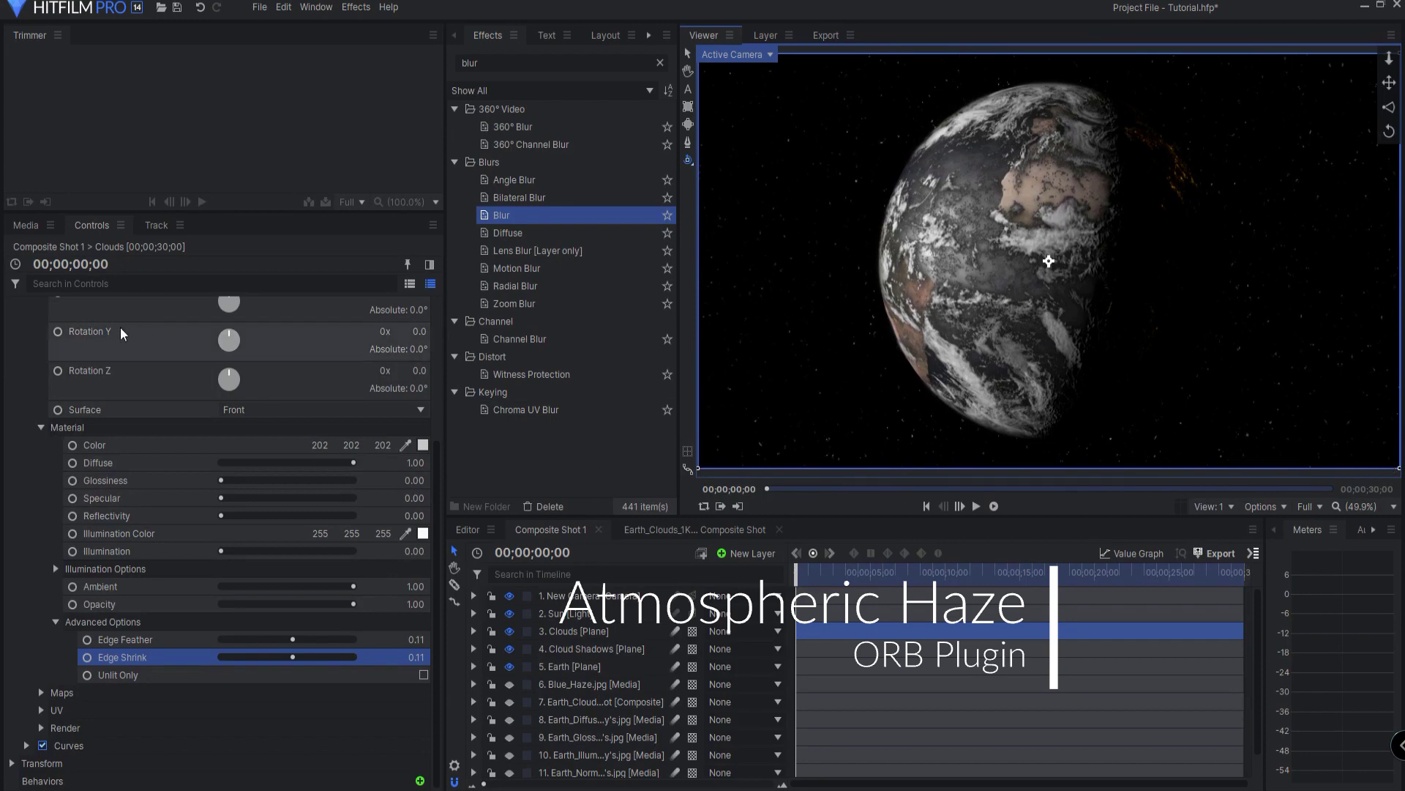
Add New Plane 1 to the timeline between the Sun and Clouds layers and rename it Atmospheric Haze.
click(26, 225)
drag(146, 364, 609, 623)
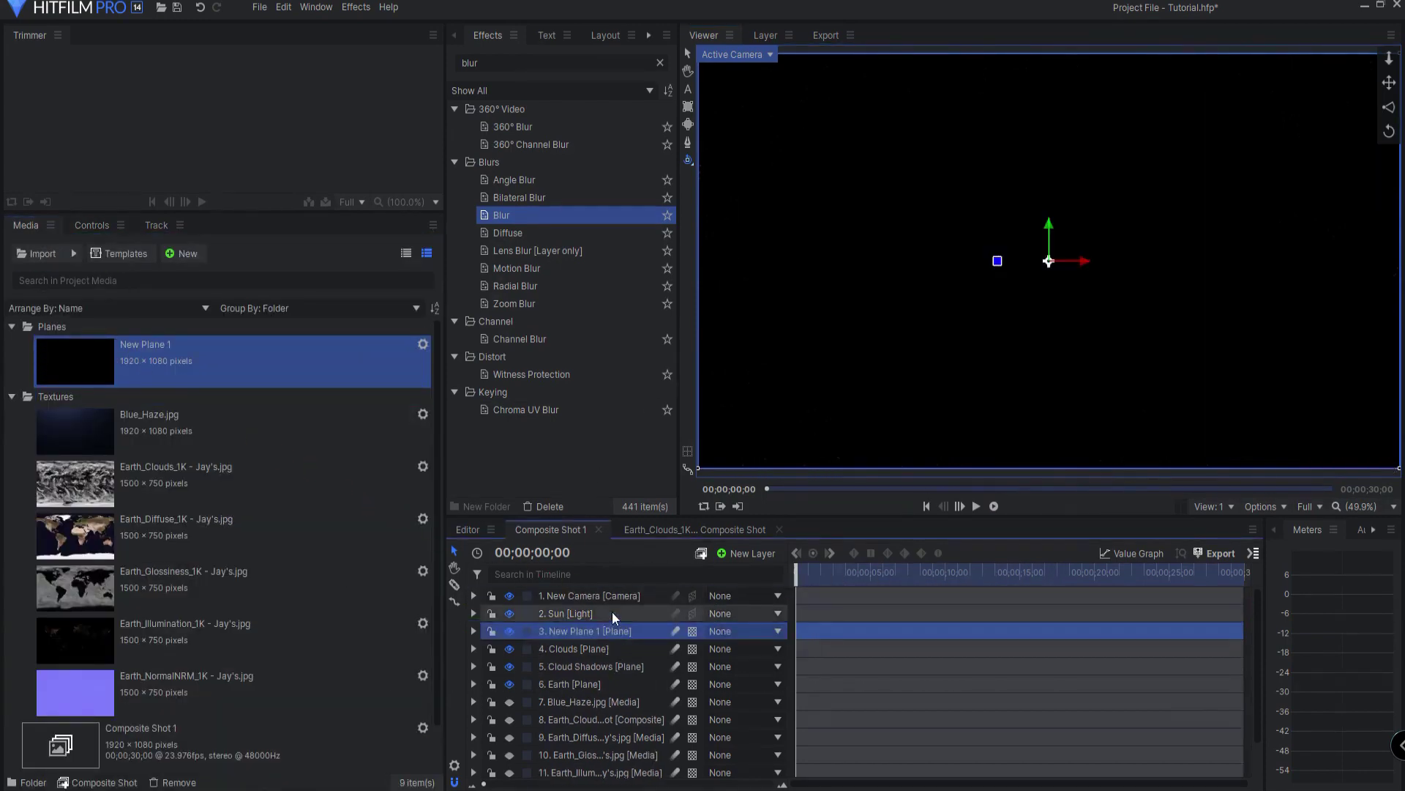
double_click(597, 626)
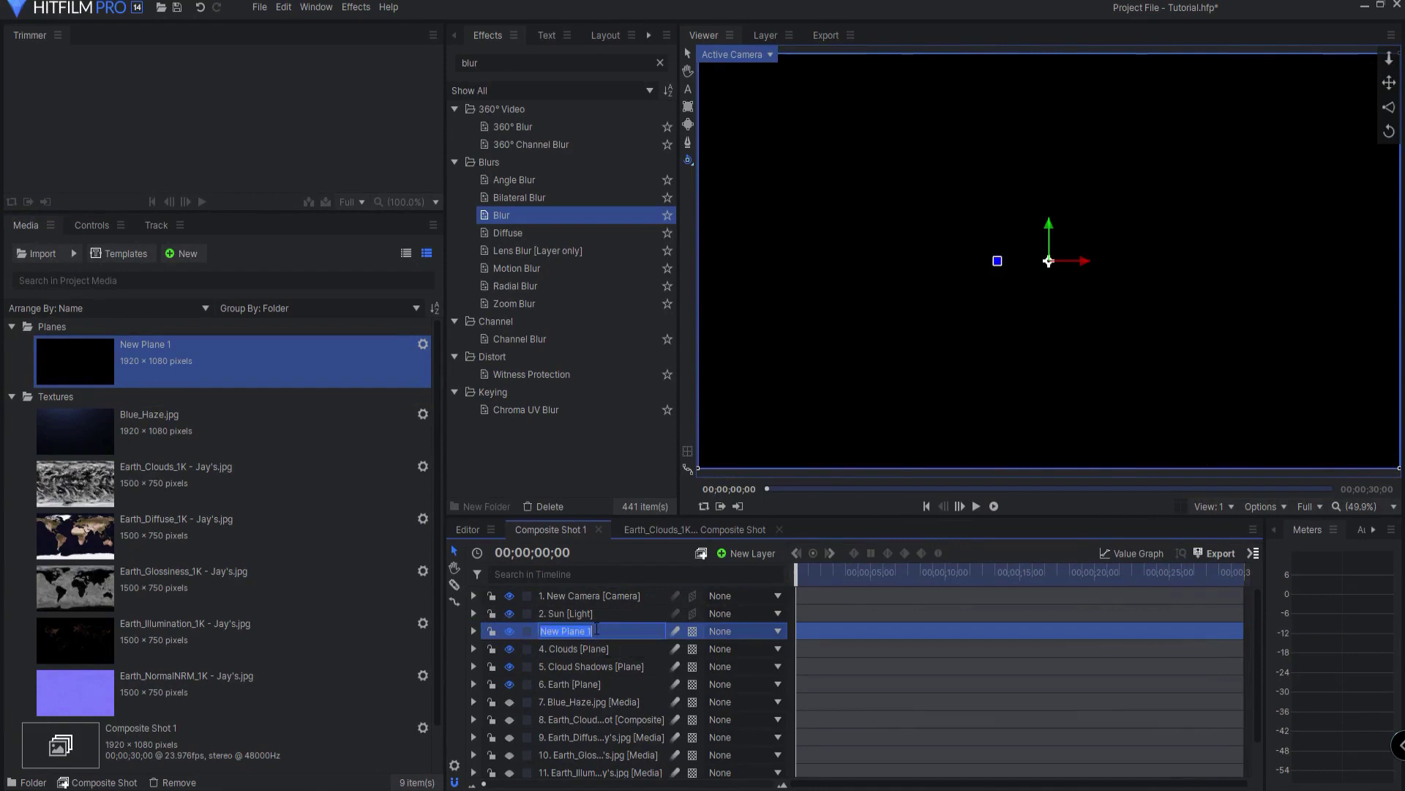
text(Atmospheric Haze)
key(Return)
Apply the VC Orb effect to the Atmospheric Haze layer and set its sphere Radius to 450.
click(461, 63)
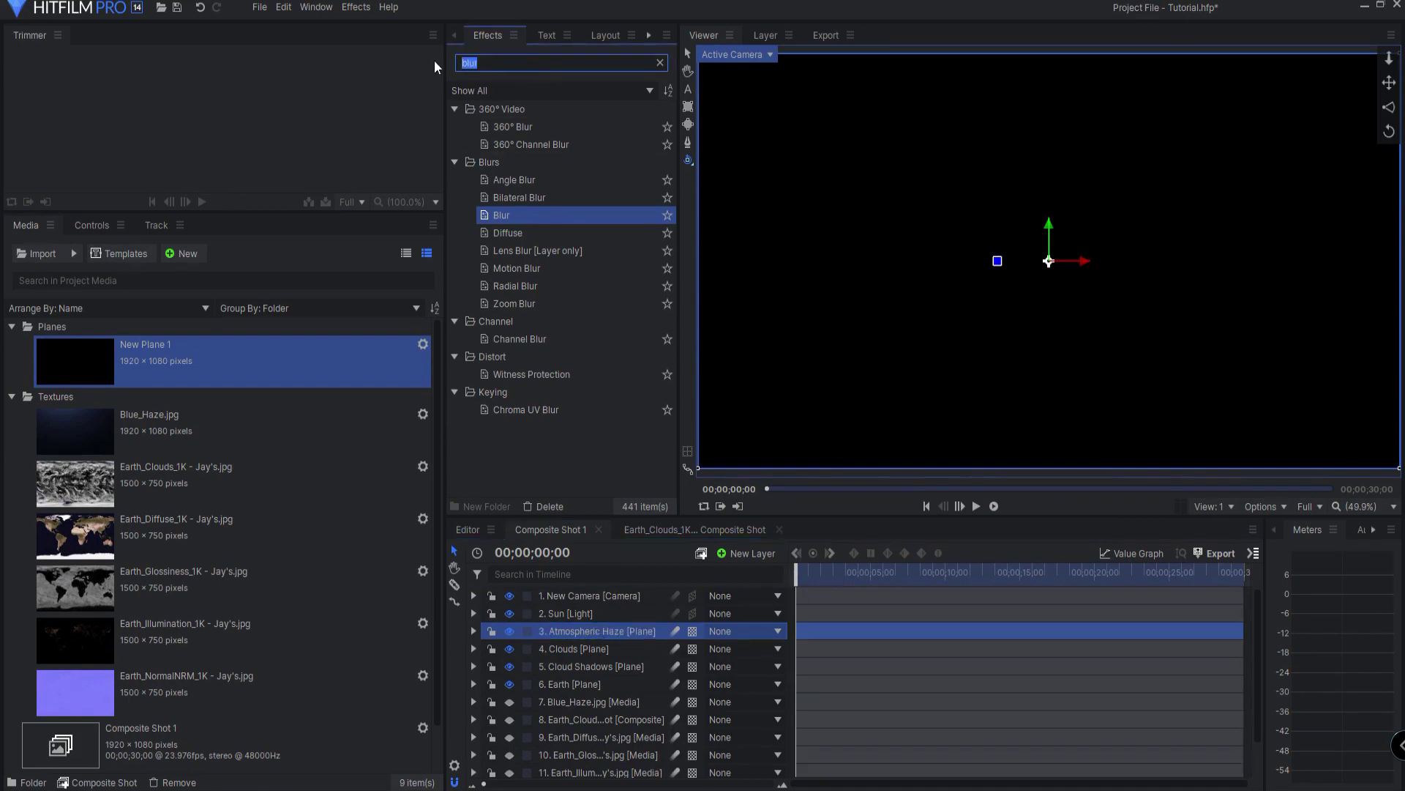
text(orb)
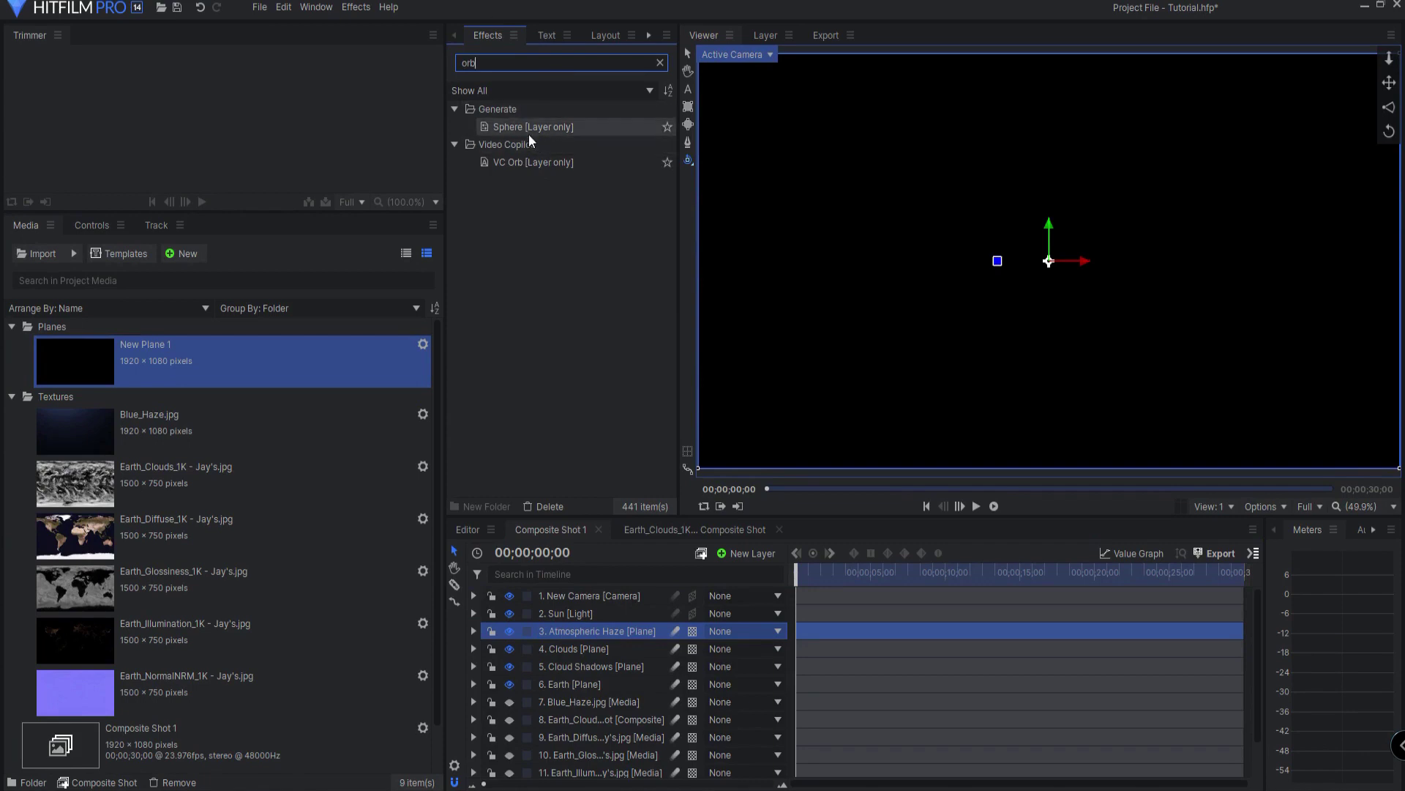
drag(530, 162, 539, 306)
drag(569, 643, 561, 626)
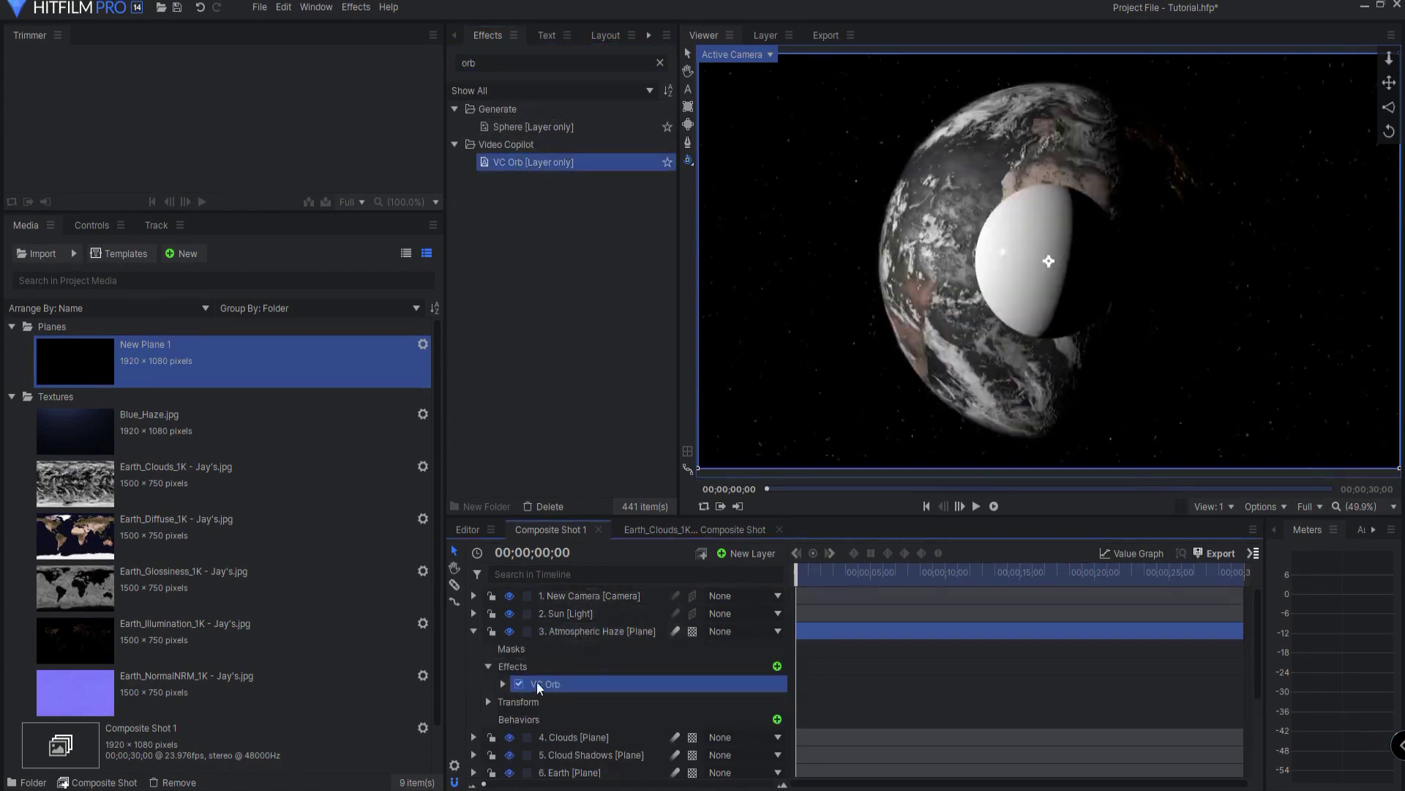
double_click(561, 684)
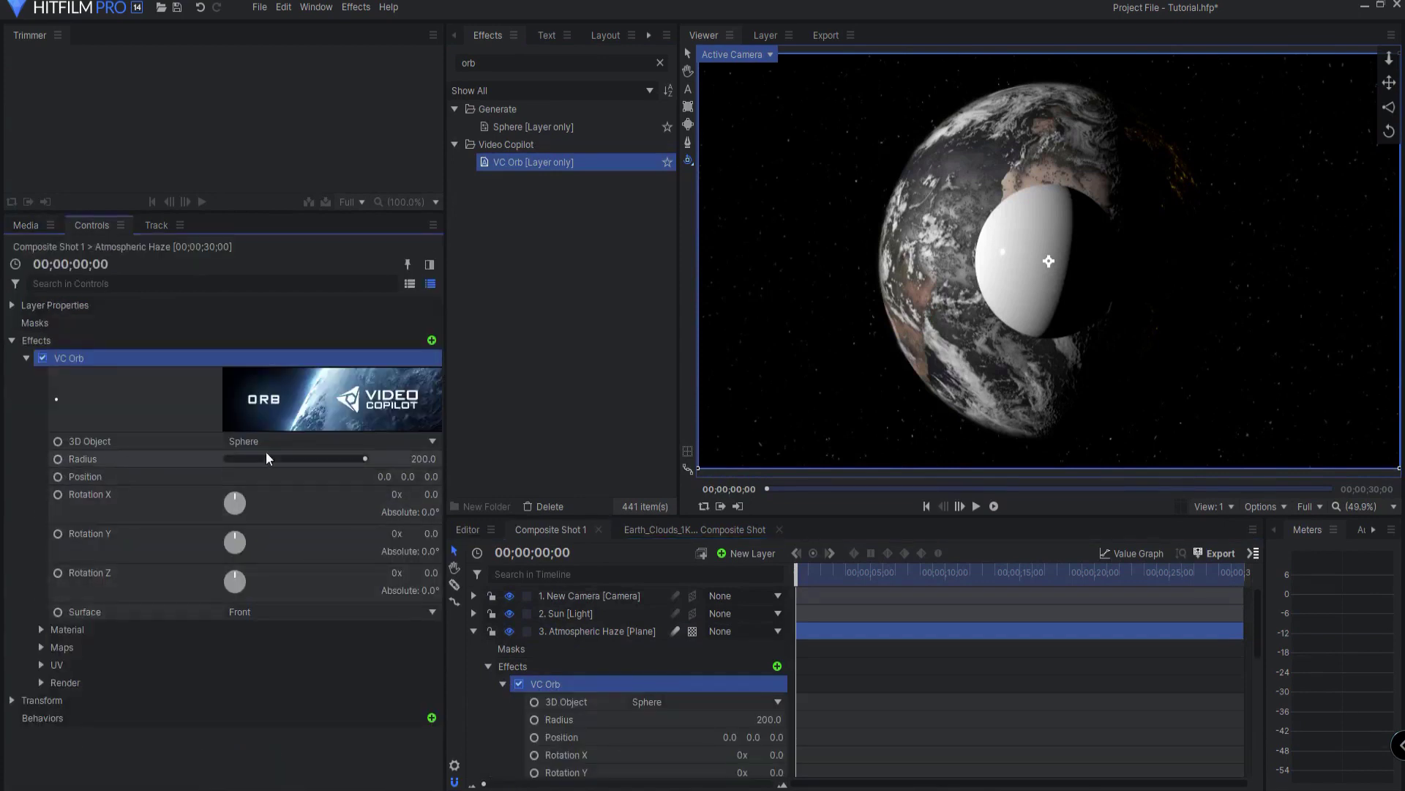
click(429, 459)
key(Return)
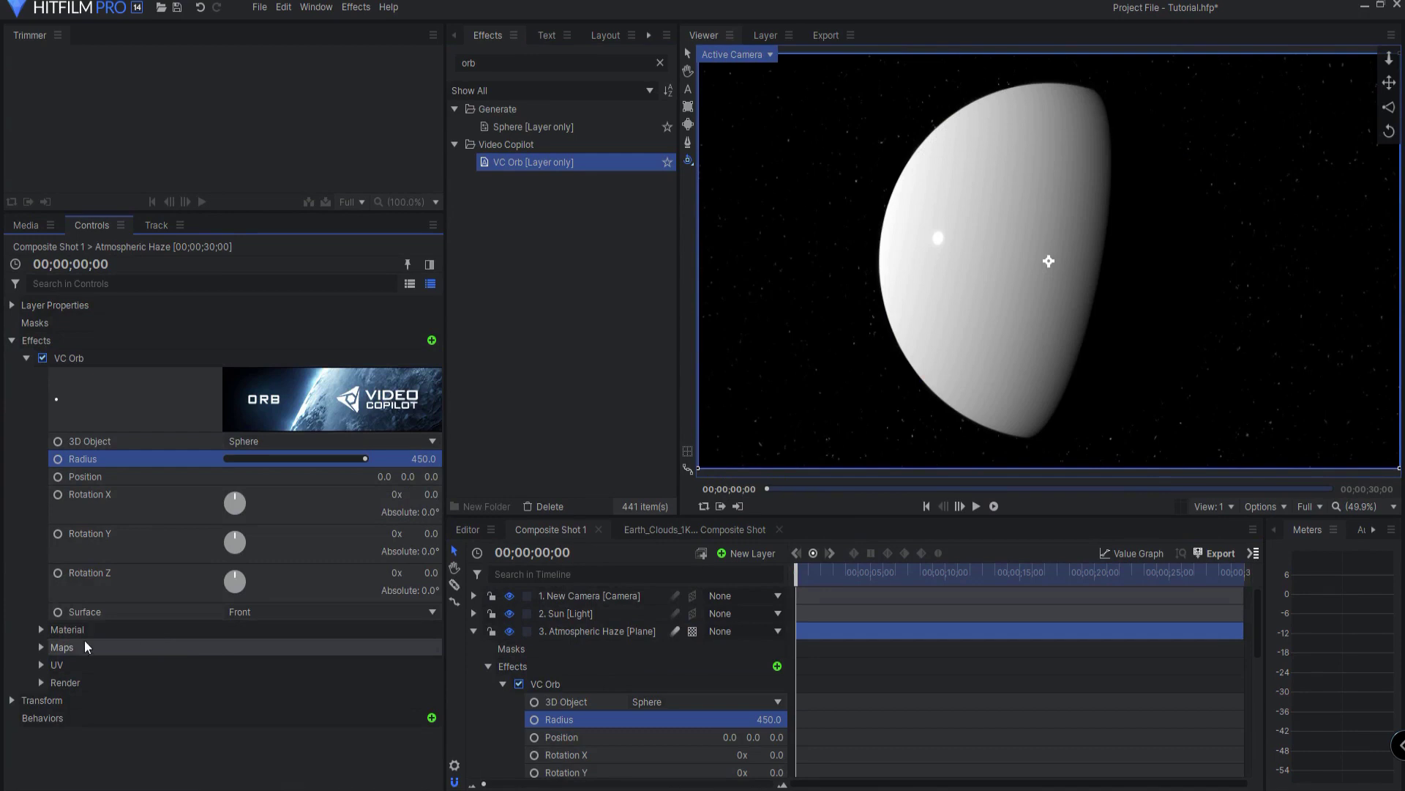
In the Atmospheric Haze orb's material, set Diffuse, Glossiness and Specular to 0.00.
click(41, 630)
scroll(41, 631, down, 2)
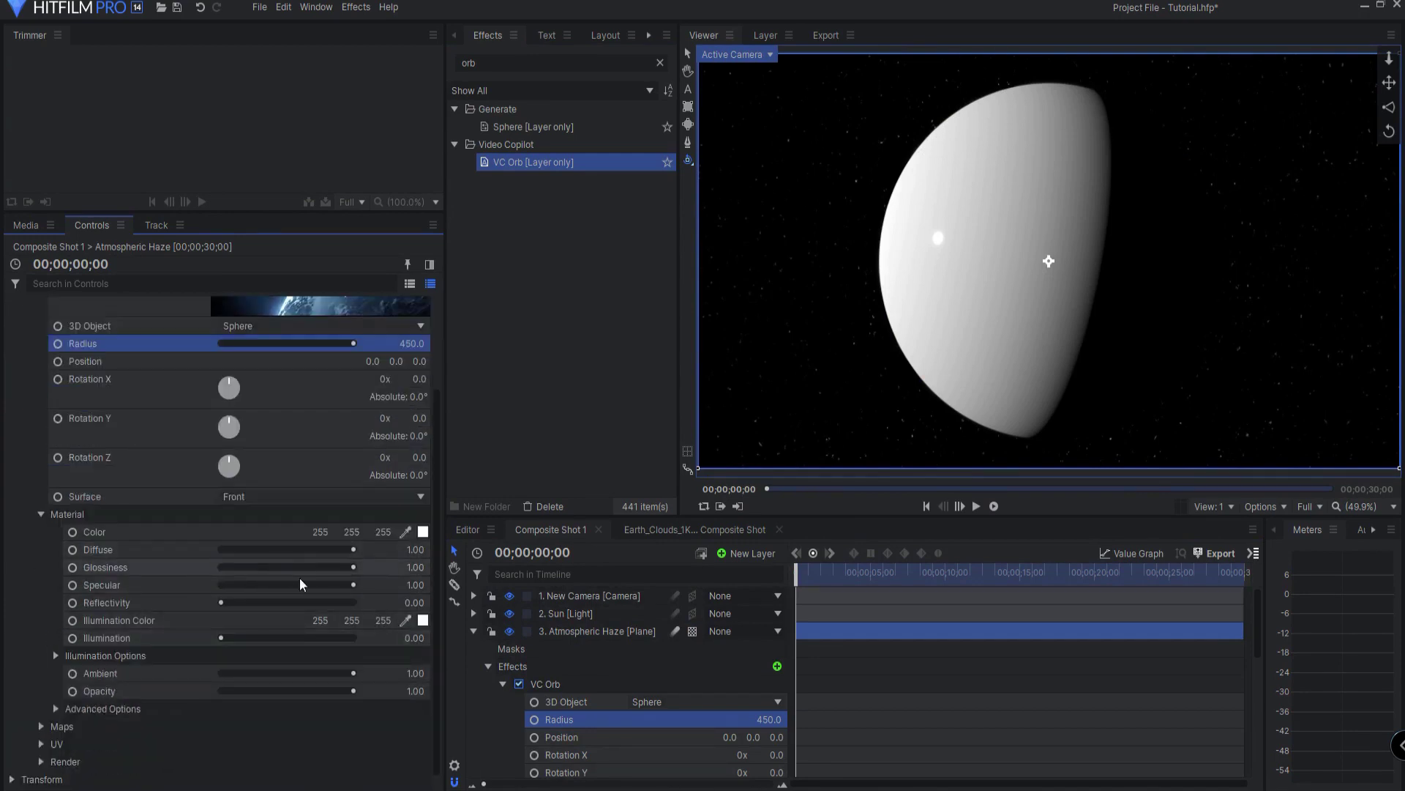
drag(353, 549, 220, 550)
drag(414, 566, 315, 582)
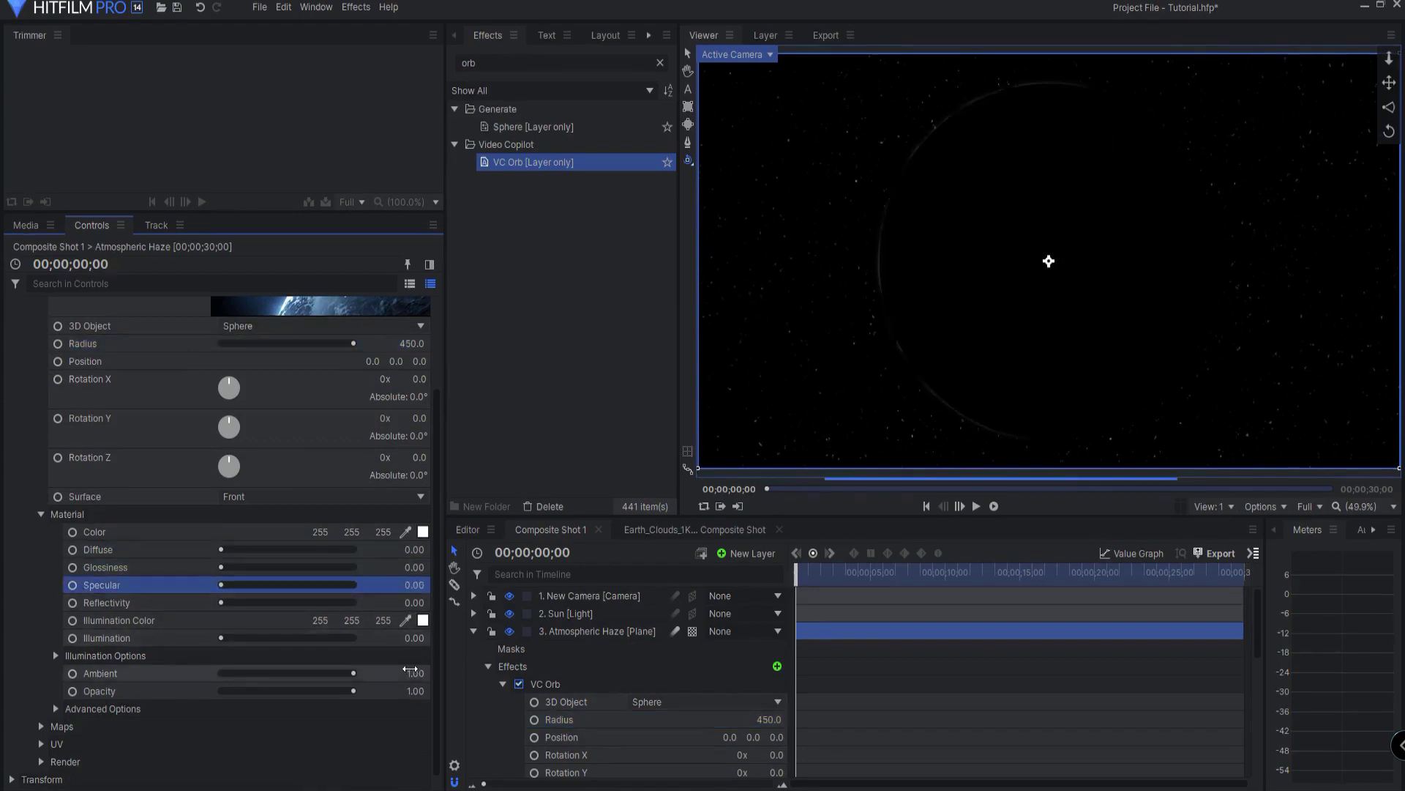
Set the haze orb's Illumination Color to blue #0055ff and its Illumination to 0.60.
drag(422, 638, 396, 639)
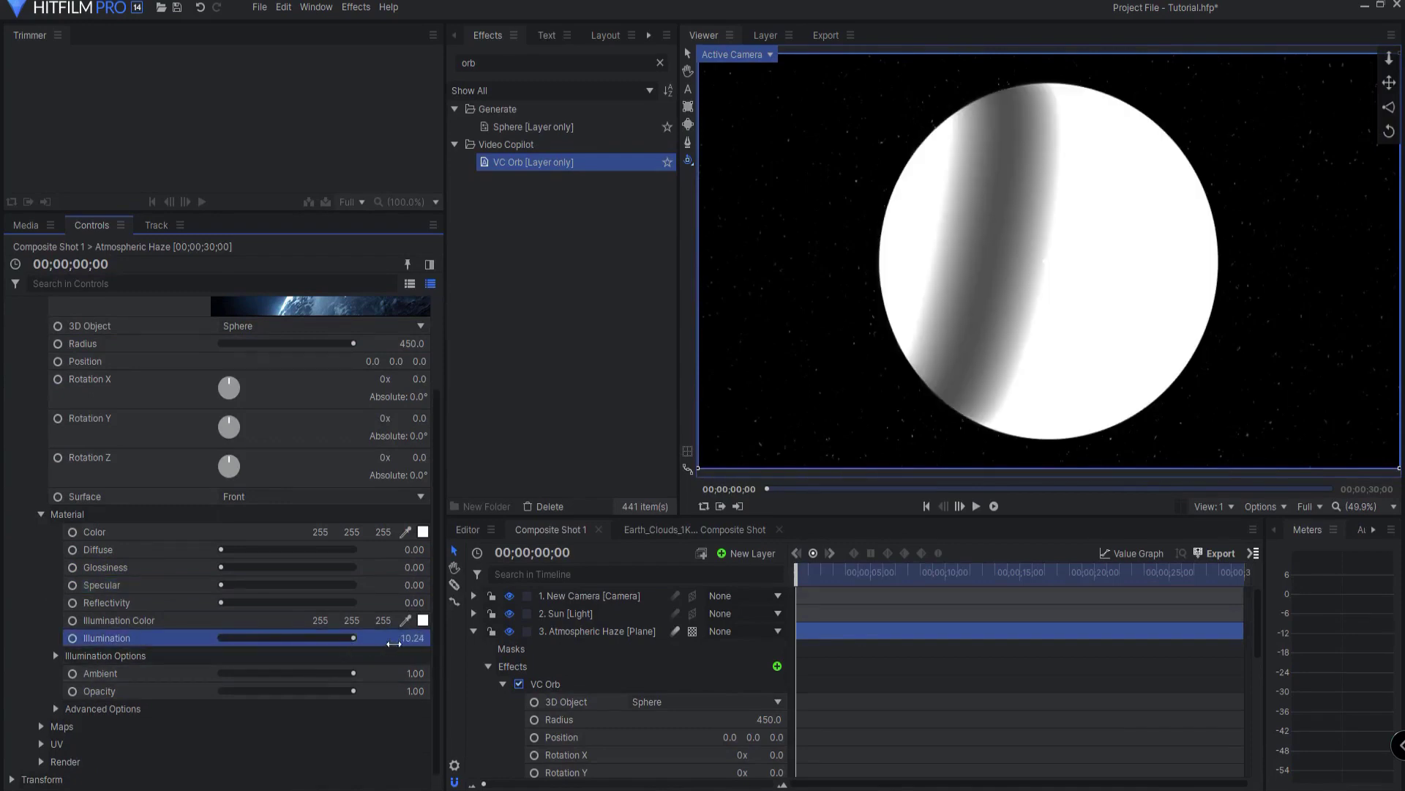
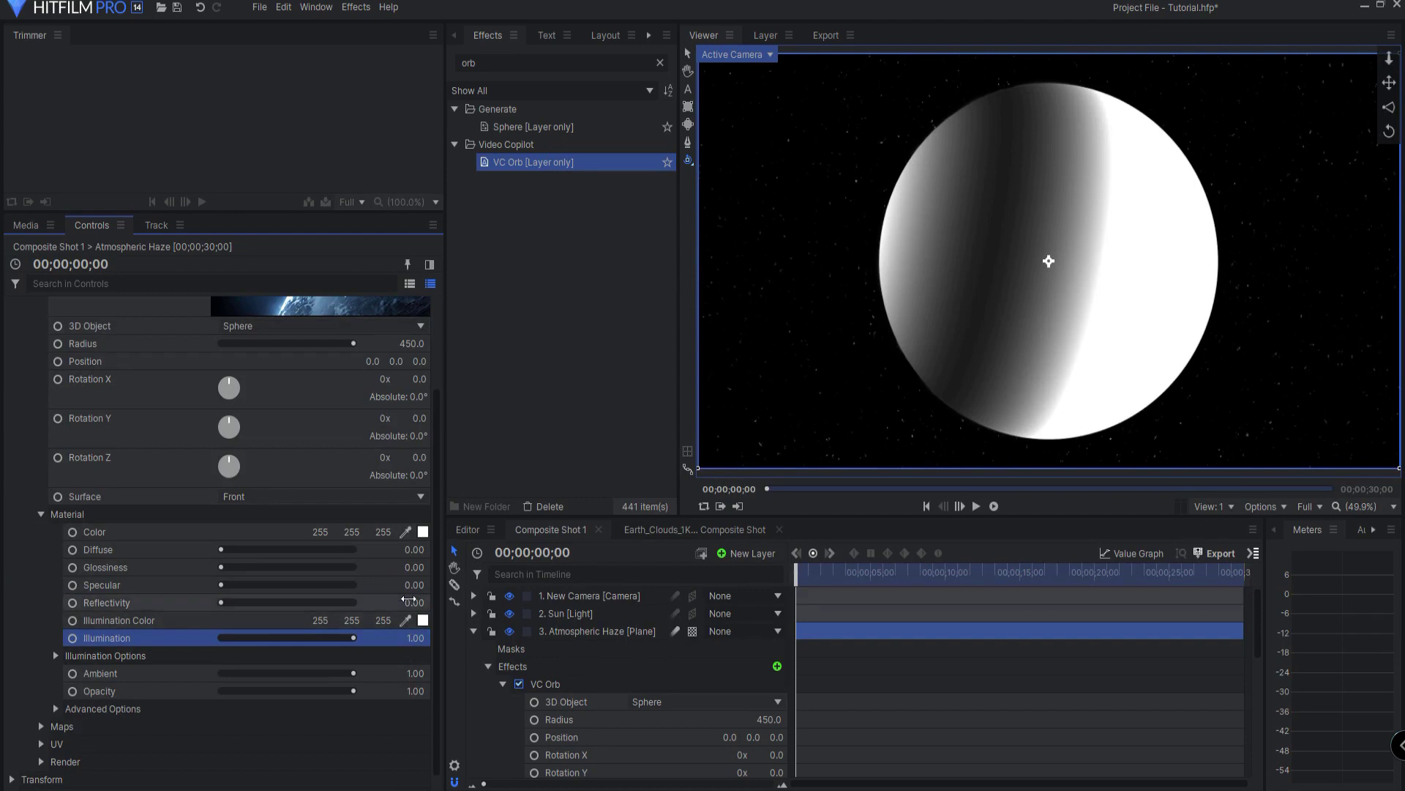
click(423, 620)
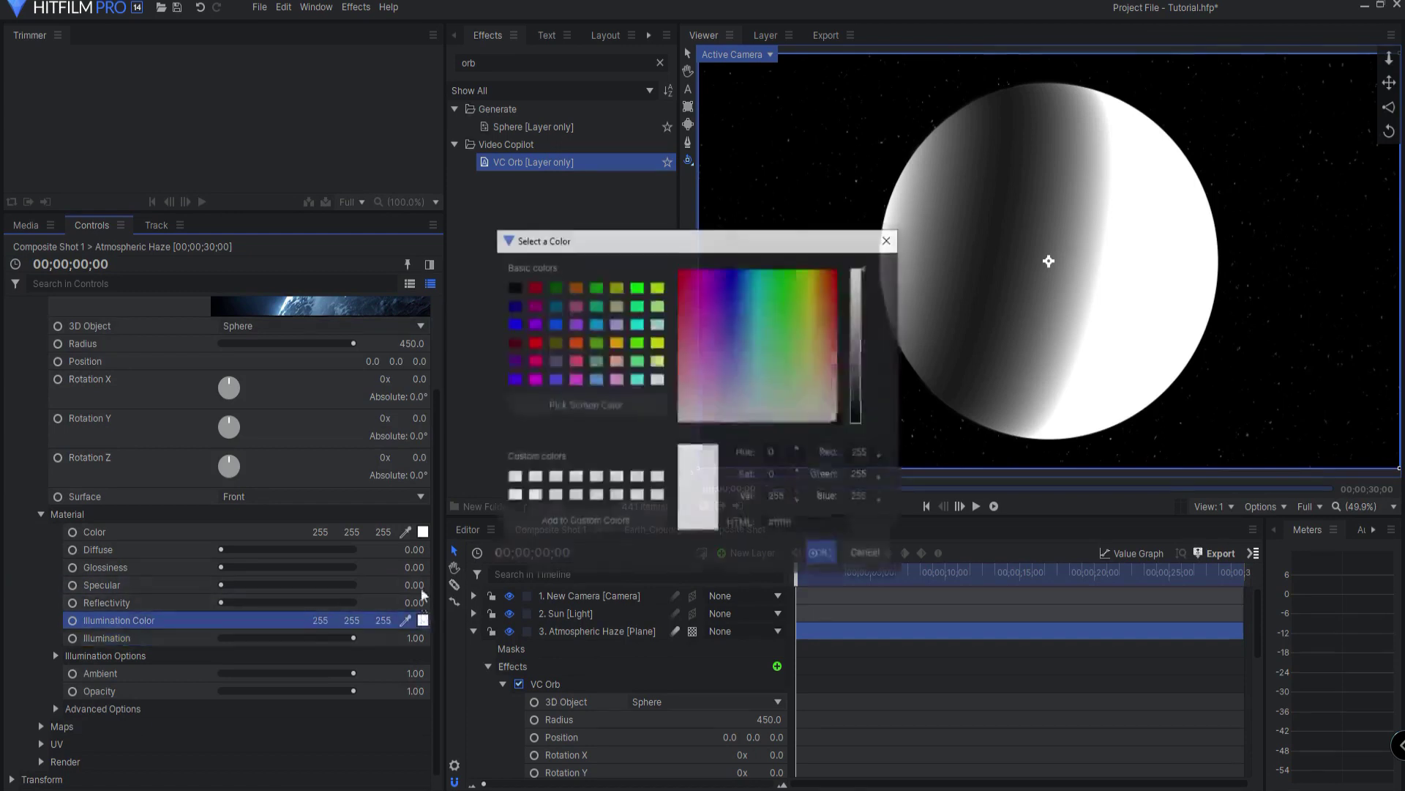
click(554, 325)
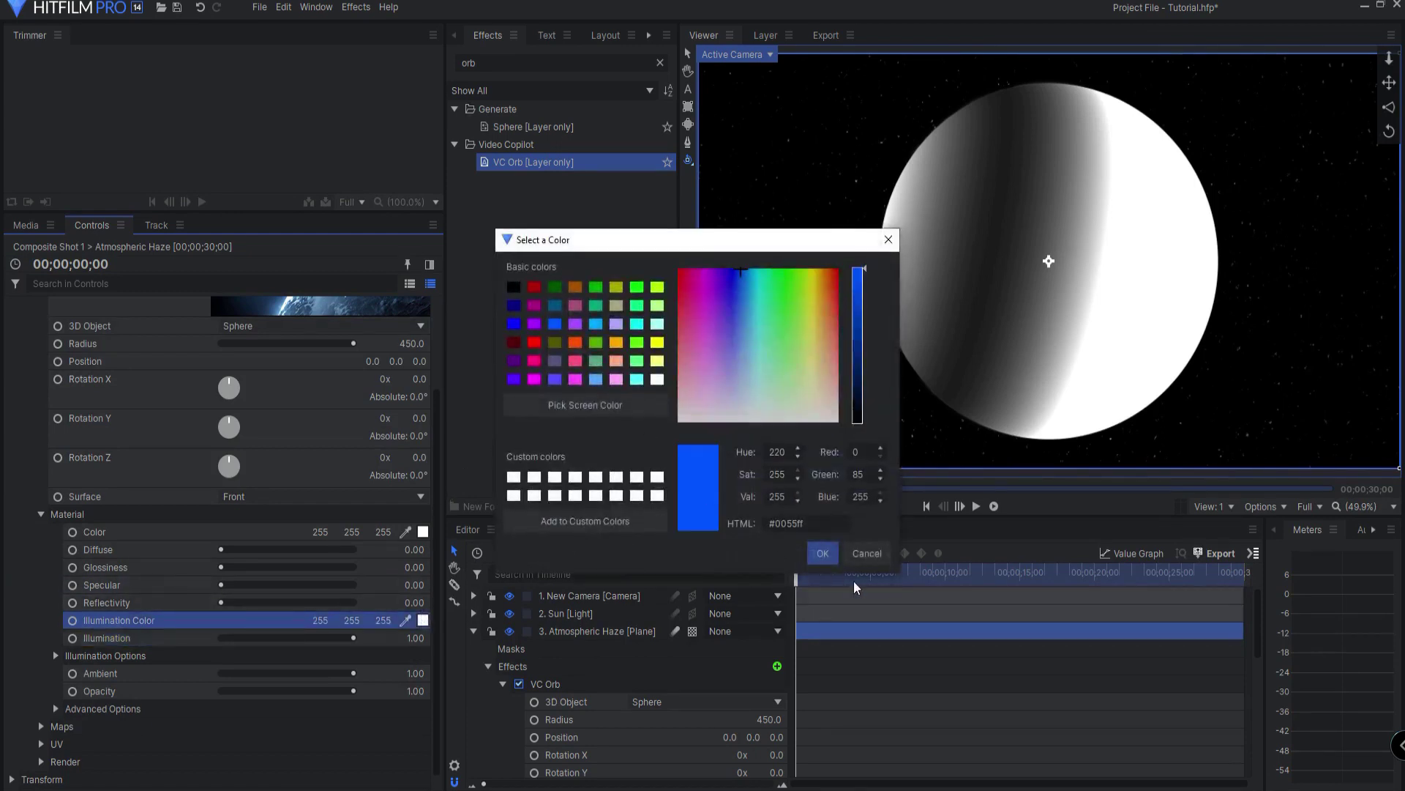
click(823, 553)
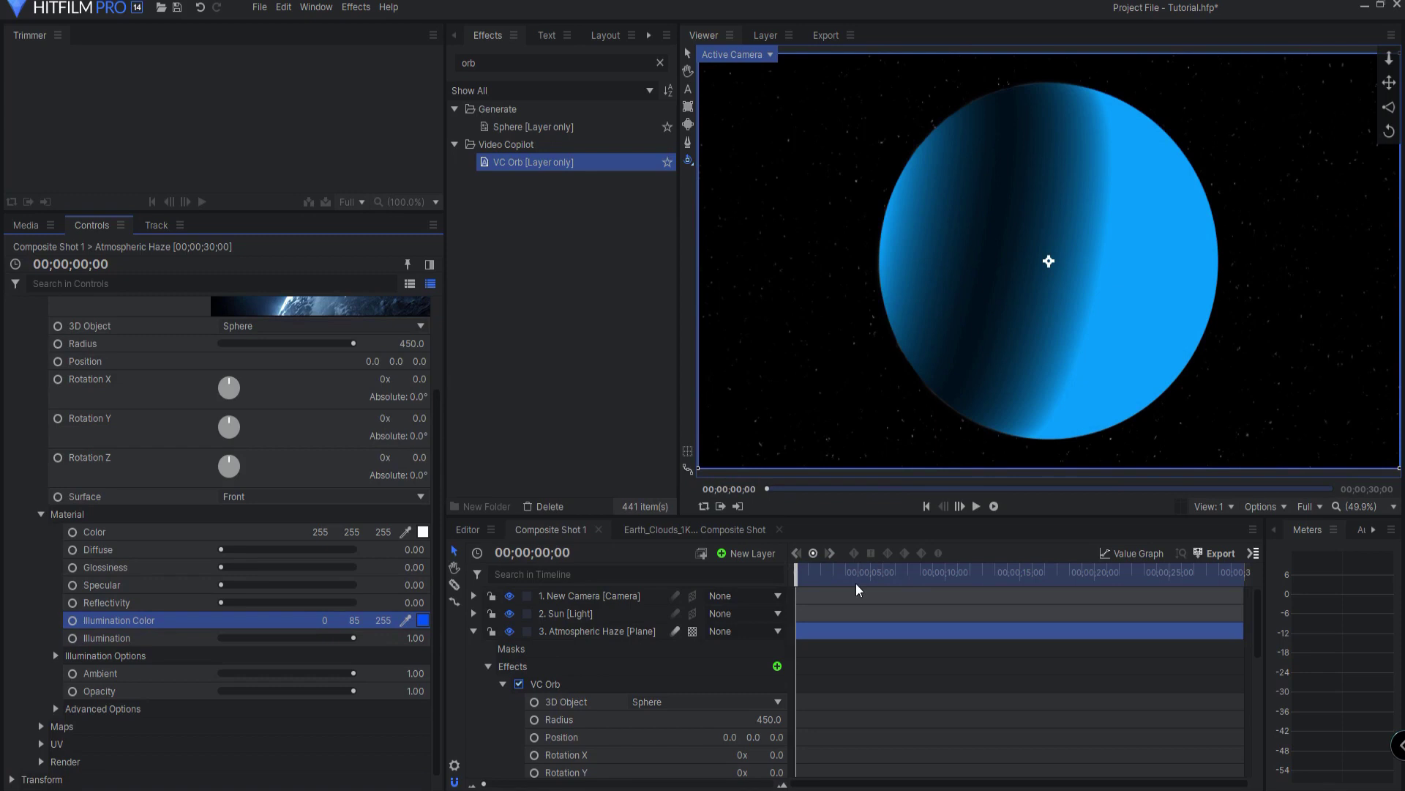
drag(354, 637, 308, 637)
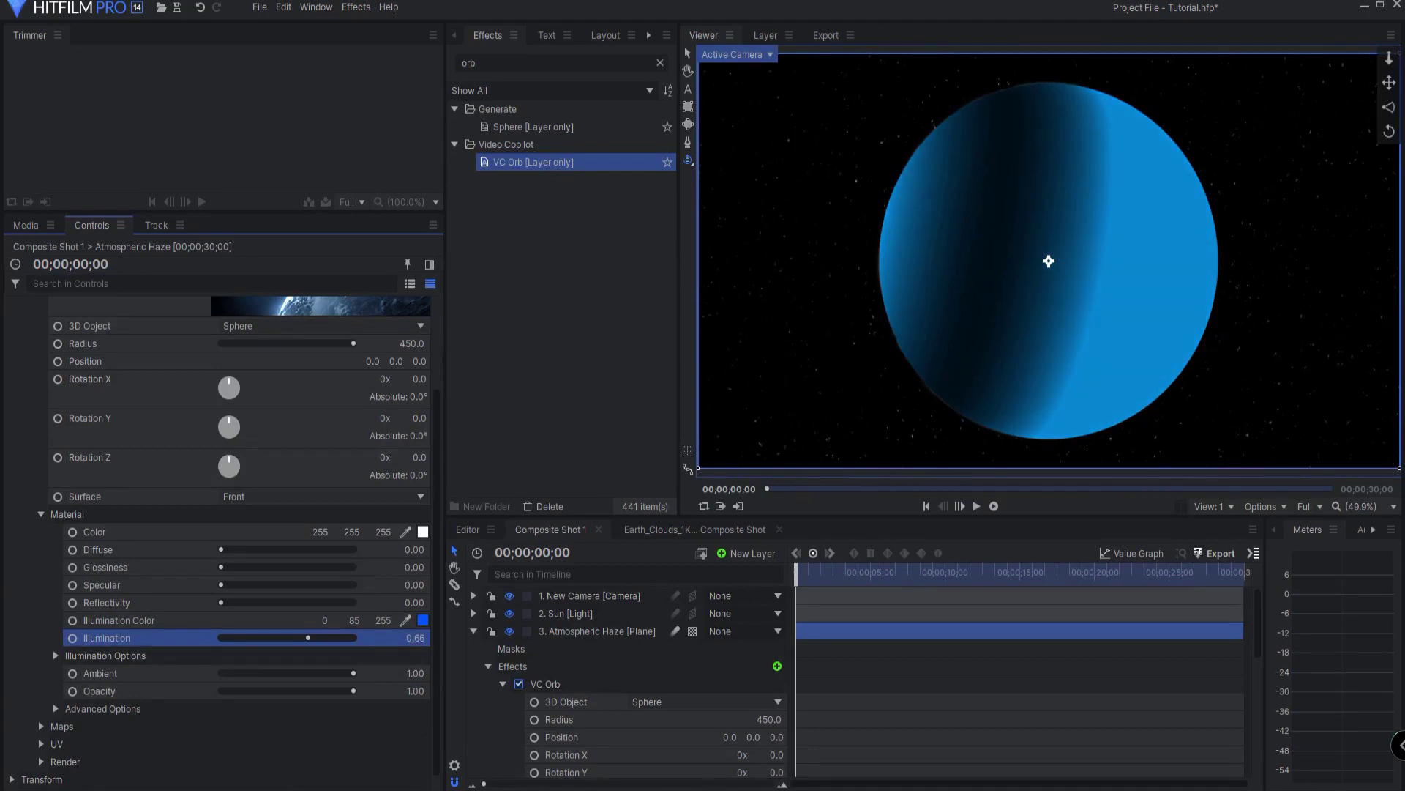
drag(415, 638, 408, 638)
In the haze orb's illumination options, set Fresnel to 1.00 and Fresnel Bias to 0.00, saving the project along the way.
click(56, 656)
scroll(117, 666, down, 1)
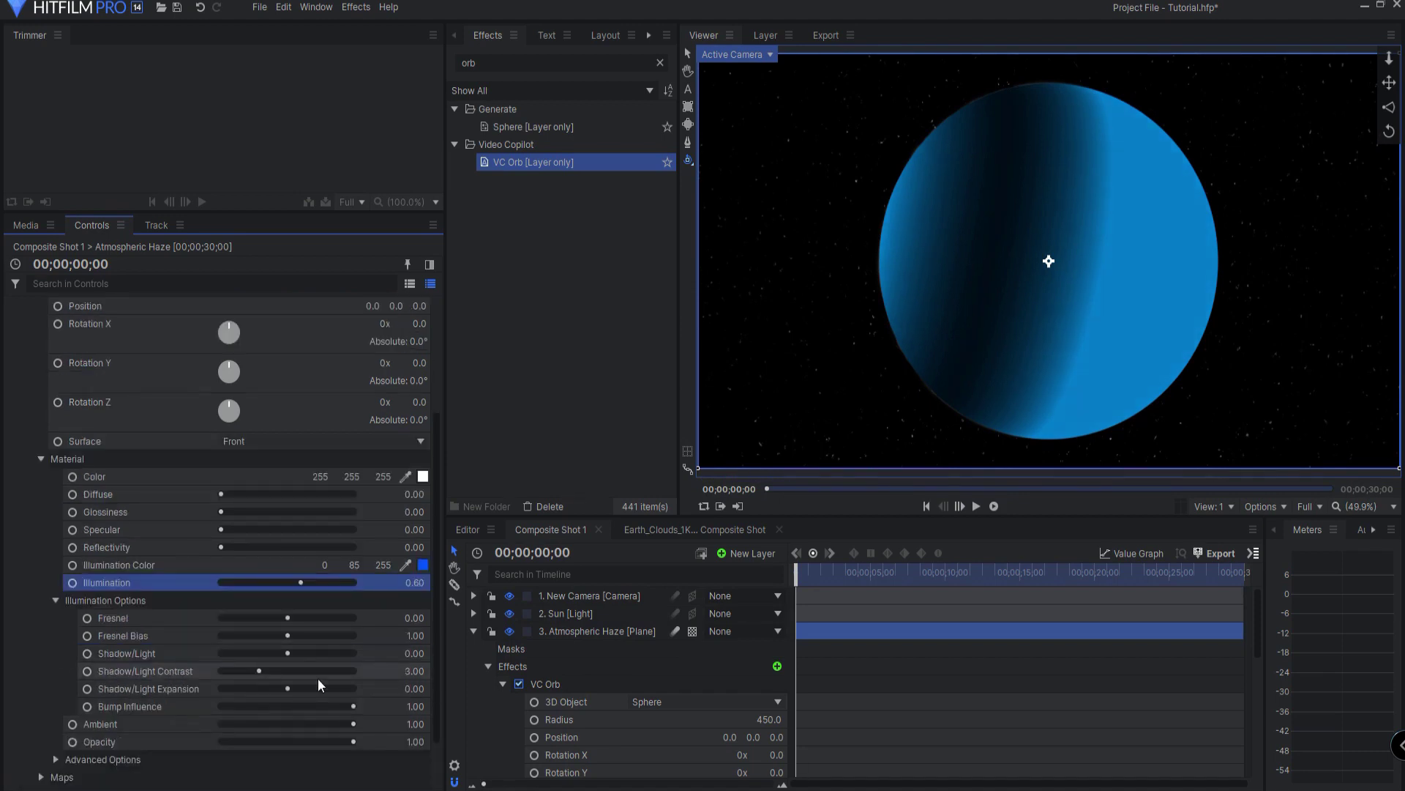
drag(288, 618, 356, 618)
key(ctrl+s)
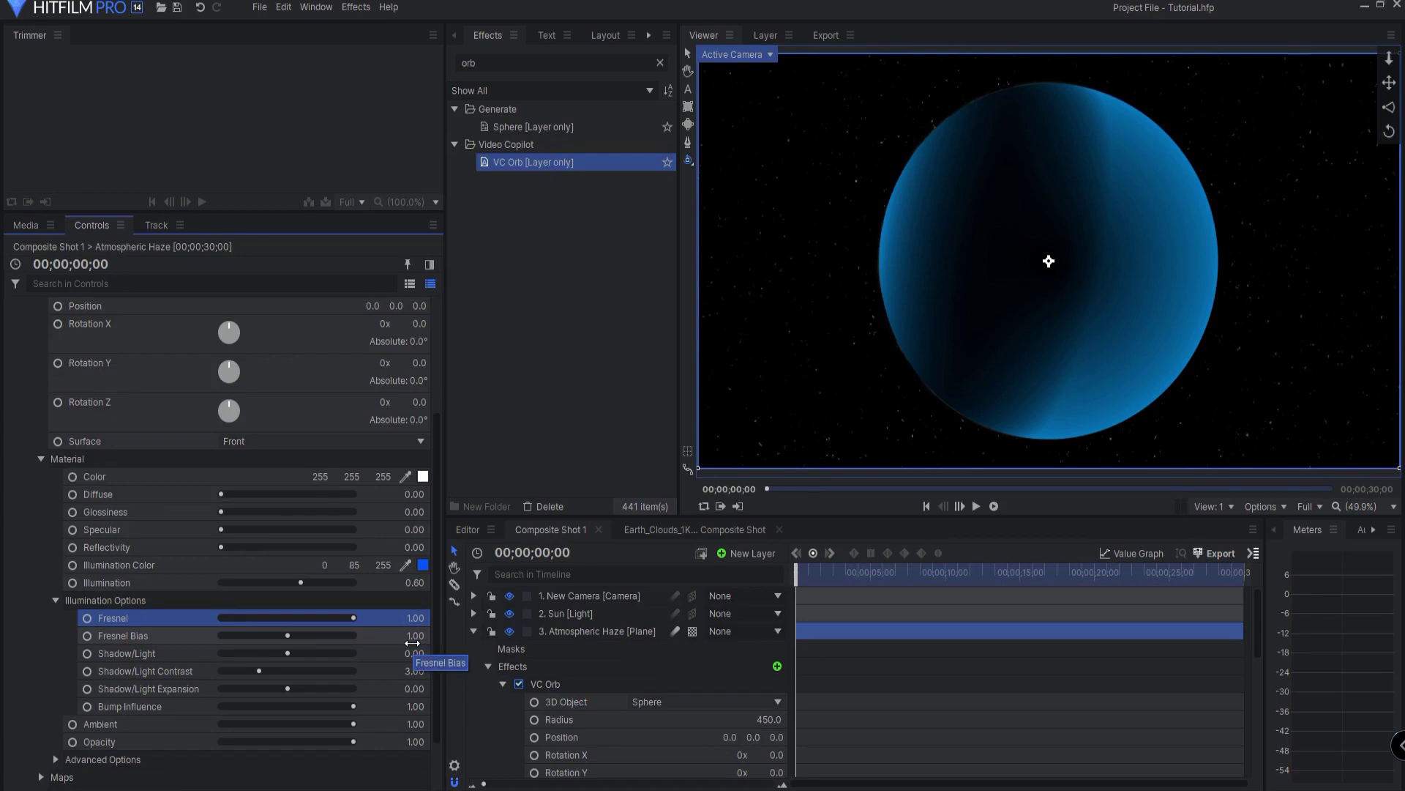
drag(418, 634, 351, 633)
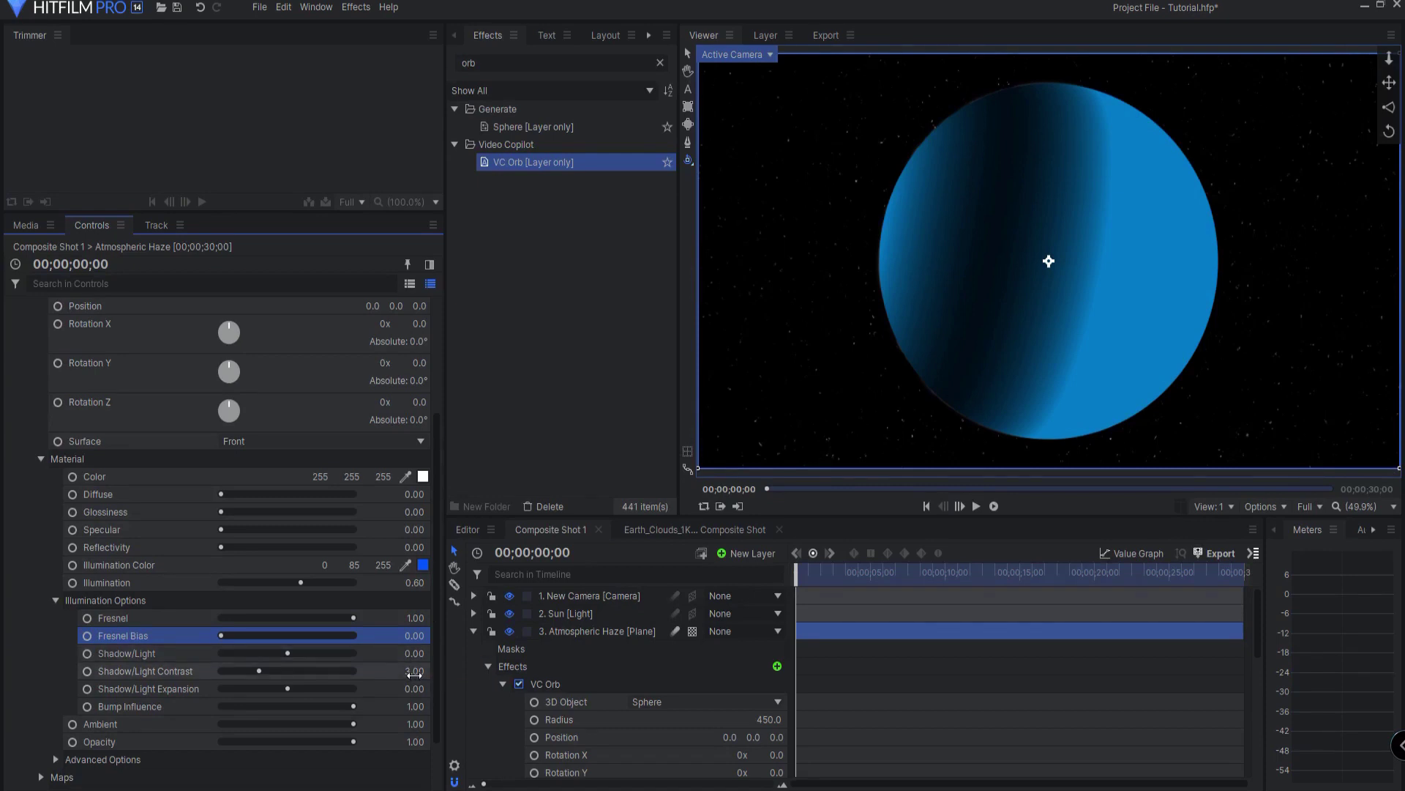
Set the haze orb's Shadow/Light to 1.00, Shadow/Light Contrast to 2.77 and Shadow/Light Expansion to 0.31.
drag(414, 652, 454, 653)
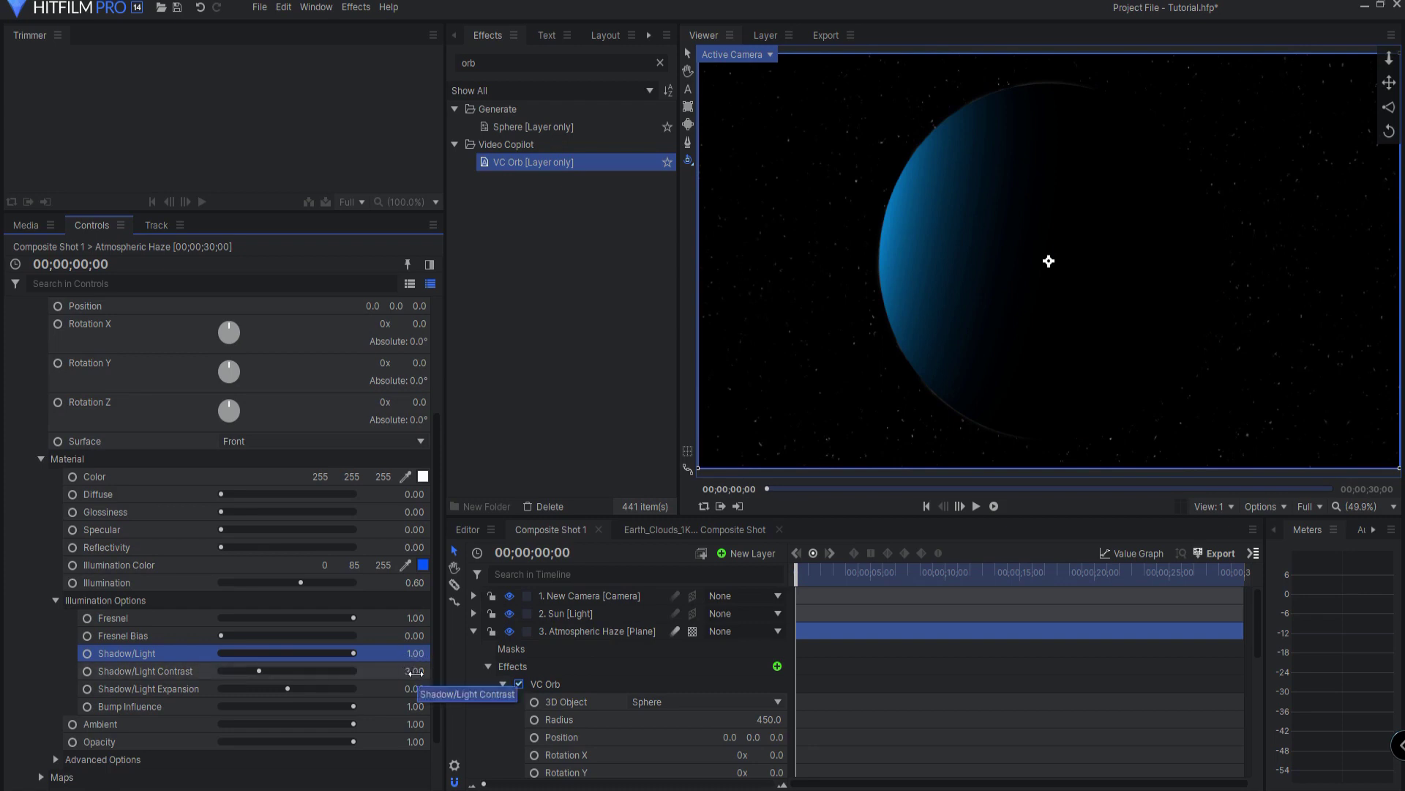
drag(415, 672, 399, 672)
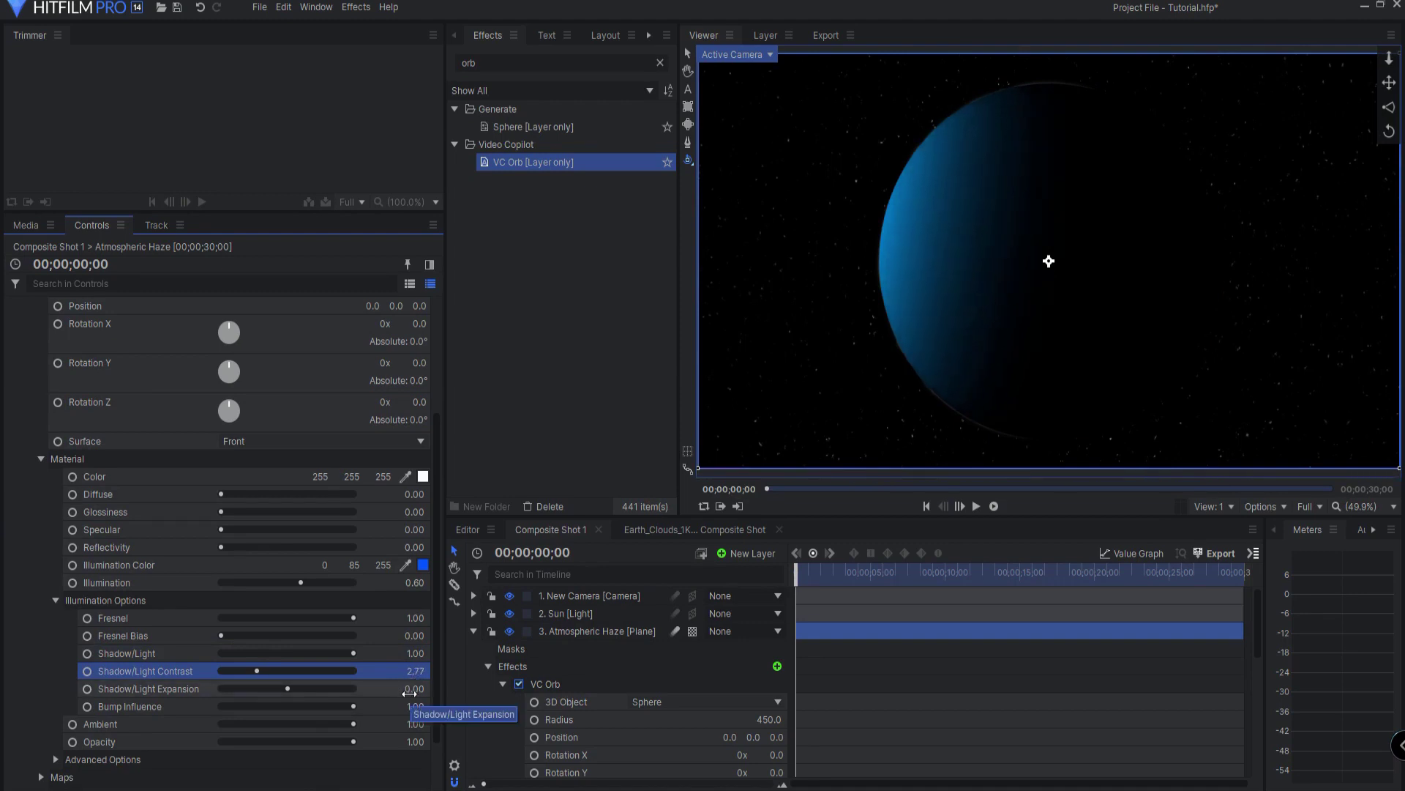
drag(409, 693, 430, 694)
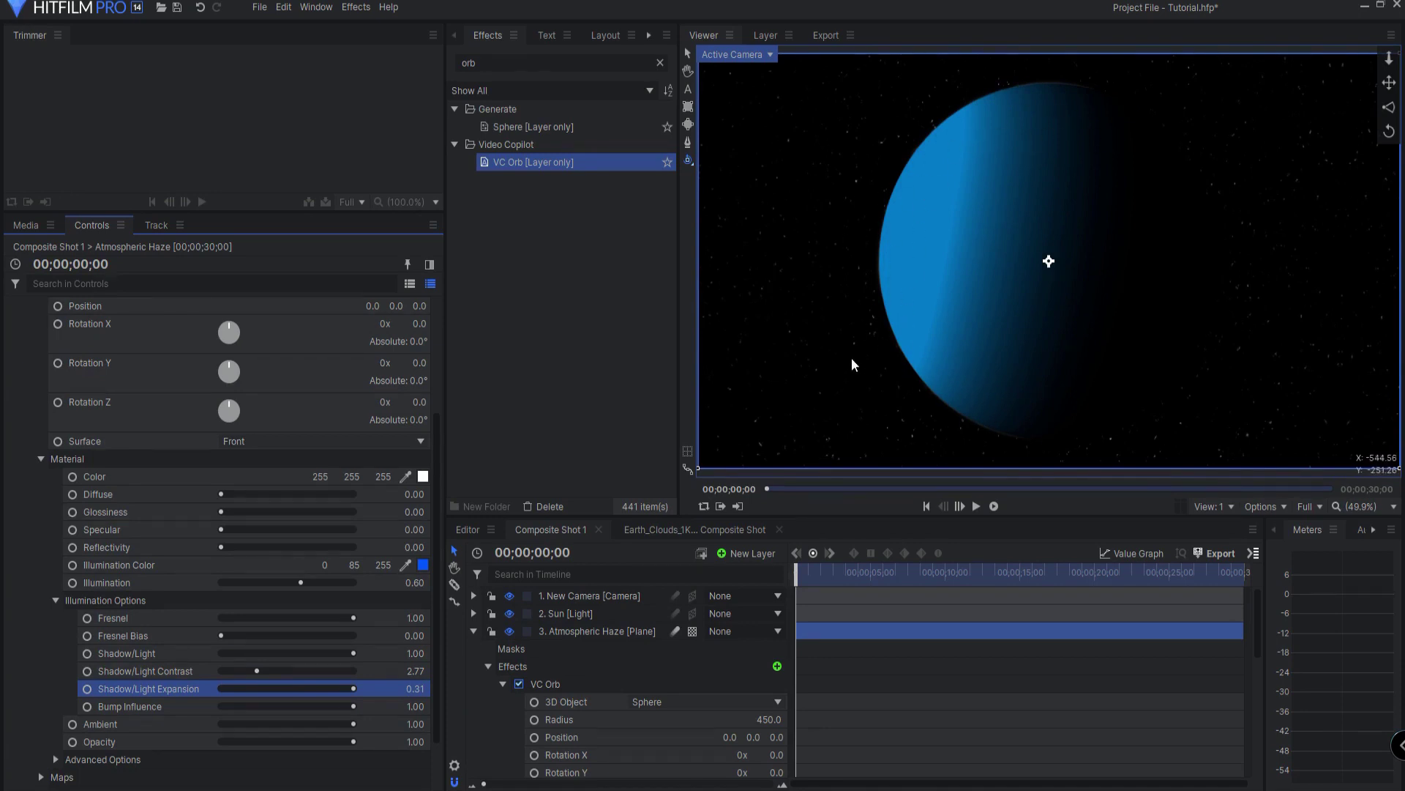
Change the Atmospheric Haze layer's blend mode to Screen and save the project.
click(574, 631)
right_click(574, 631)
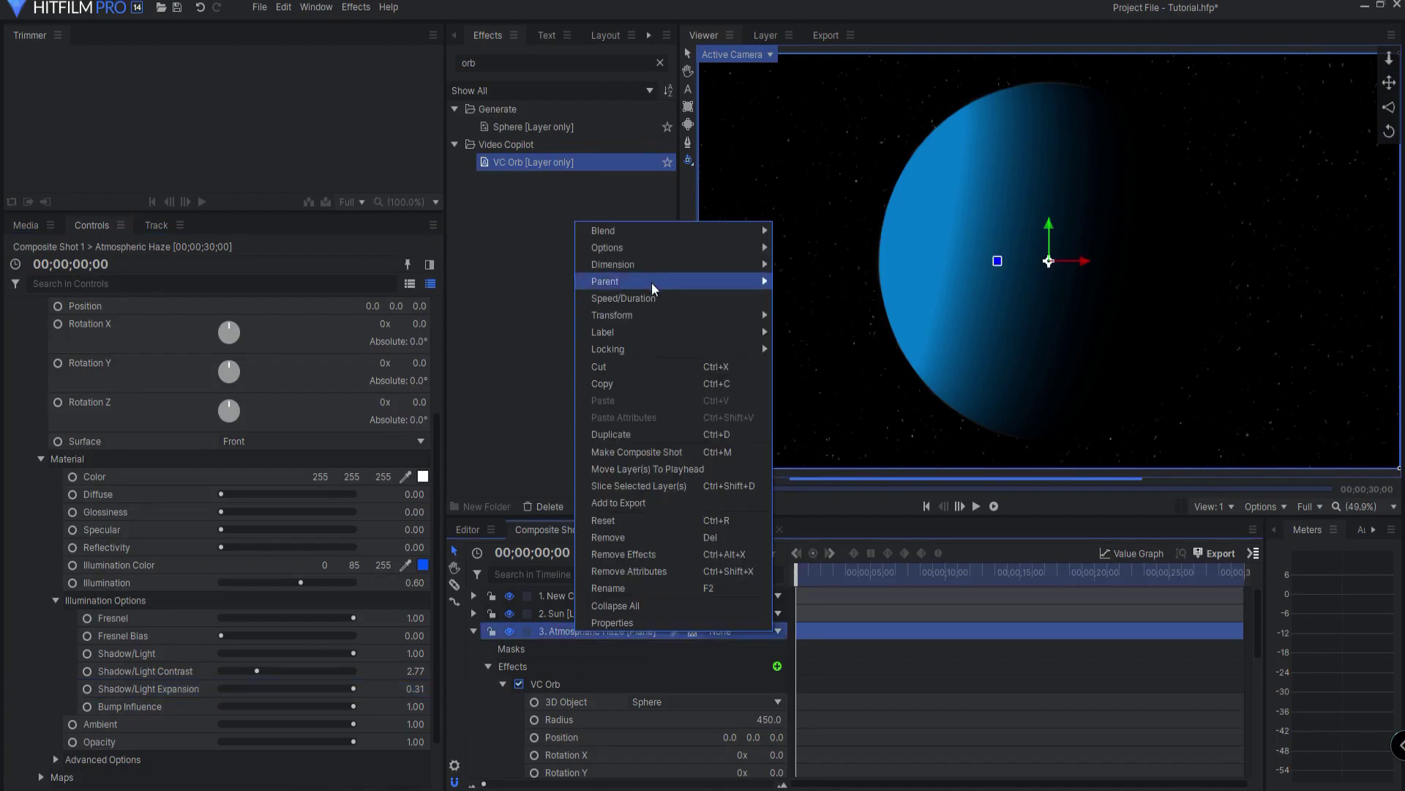
mouse_move(761, 231)
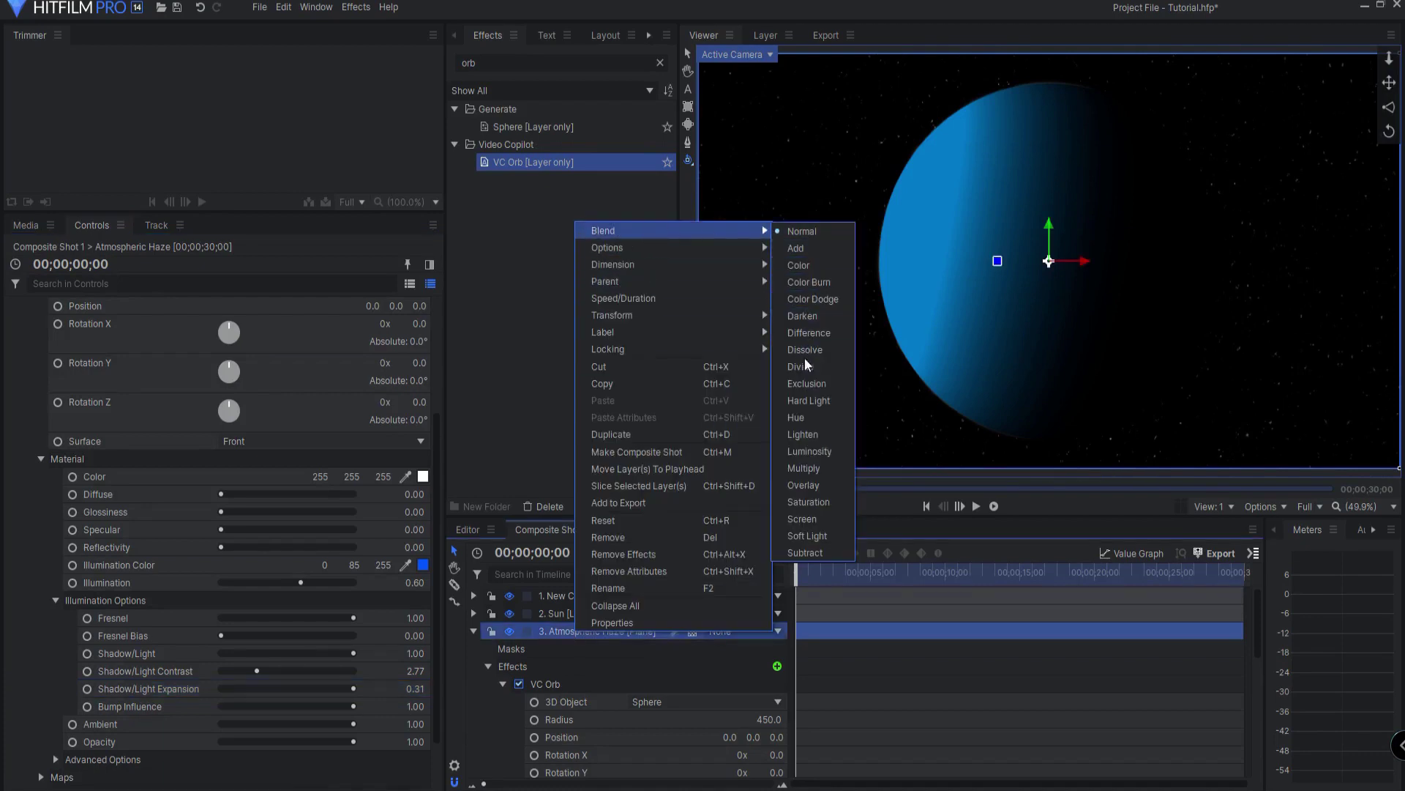
click(806, 519)
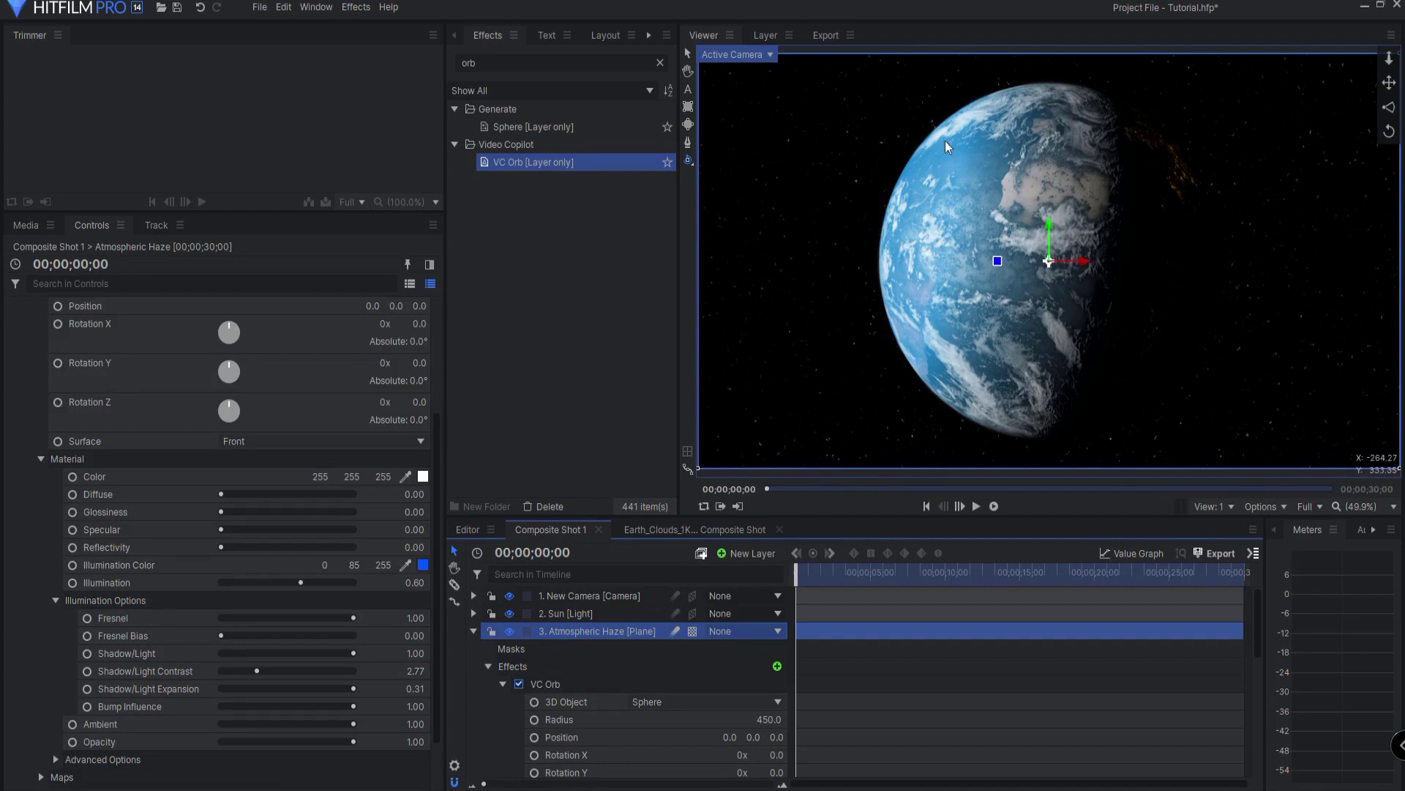
key(ctrl+s)
Duplicate the Atmospheric Haze layer and, in the copy's VC Orb material, set Fresnel Bias to 10.00 and Illumination to 50.00.
click(474, 631)
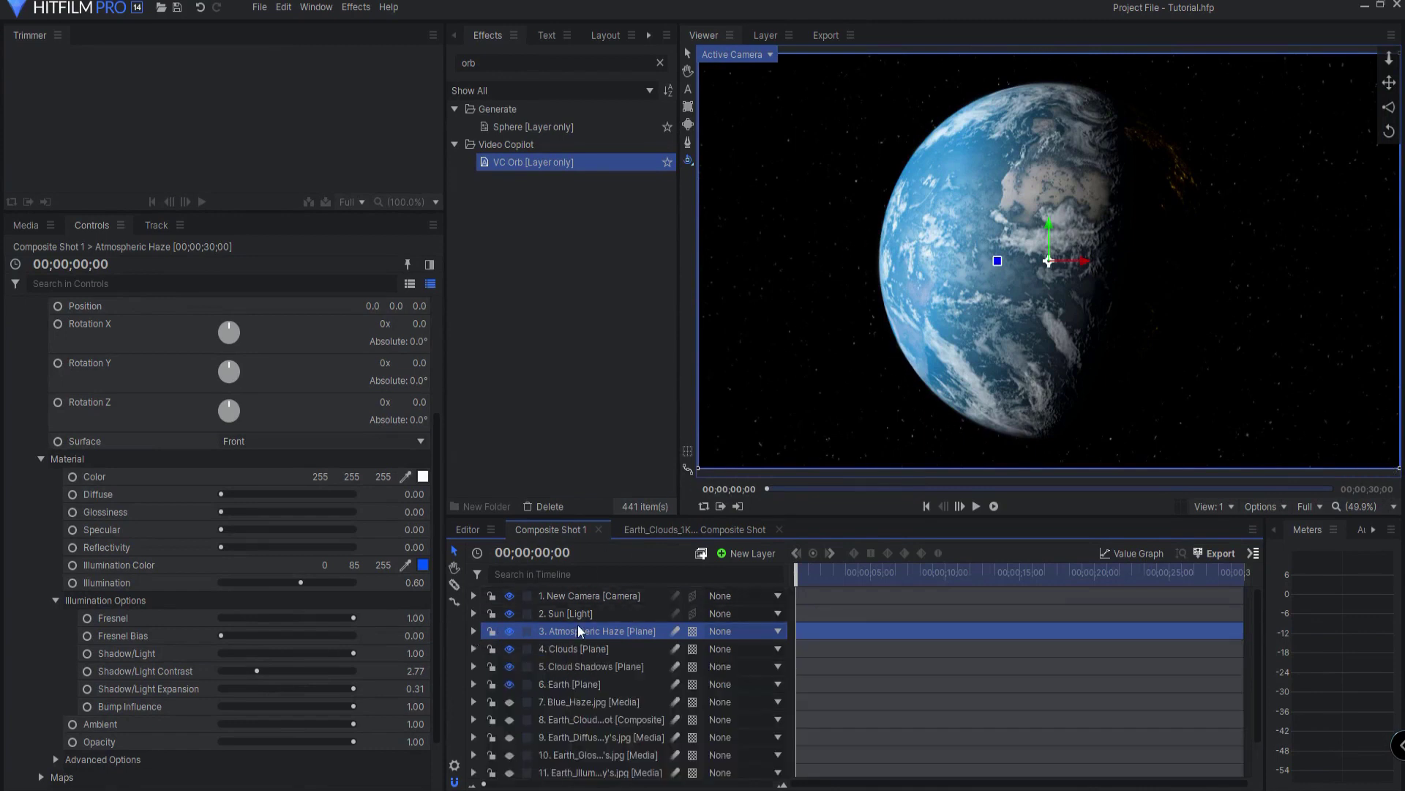
key(ctrl+d)
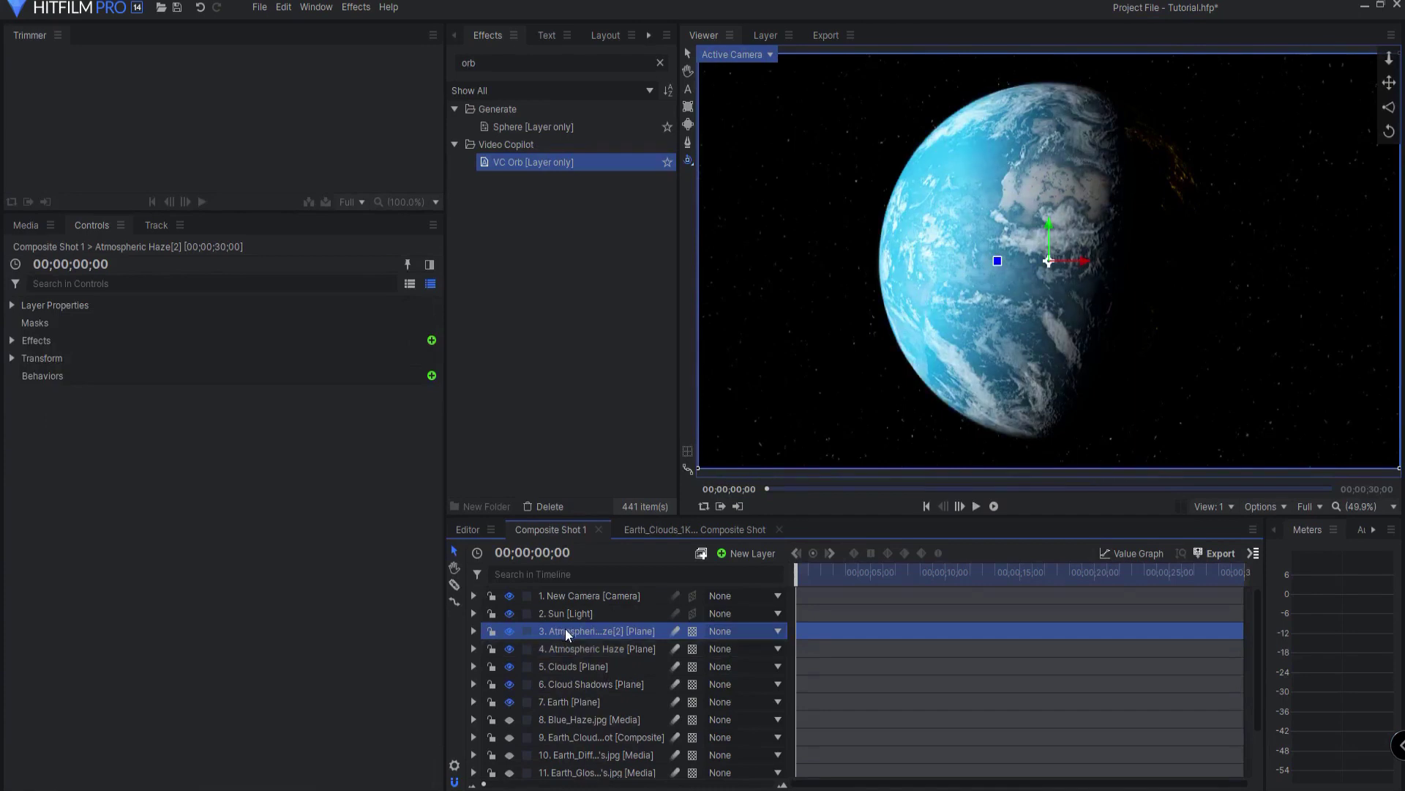
click(12, 341)
click(27, 358)
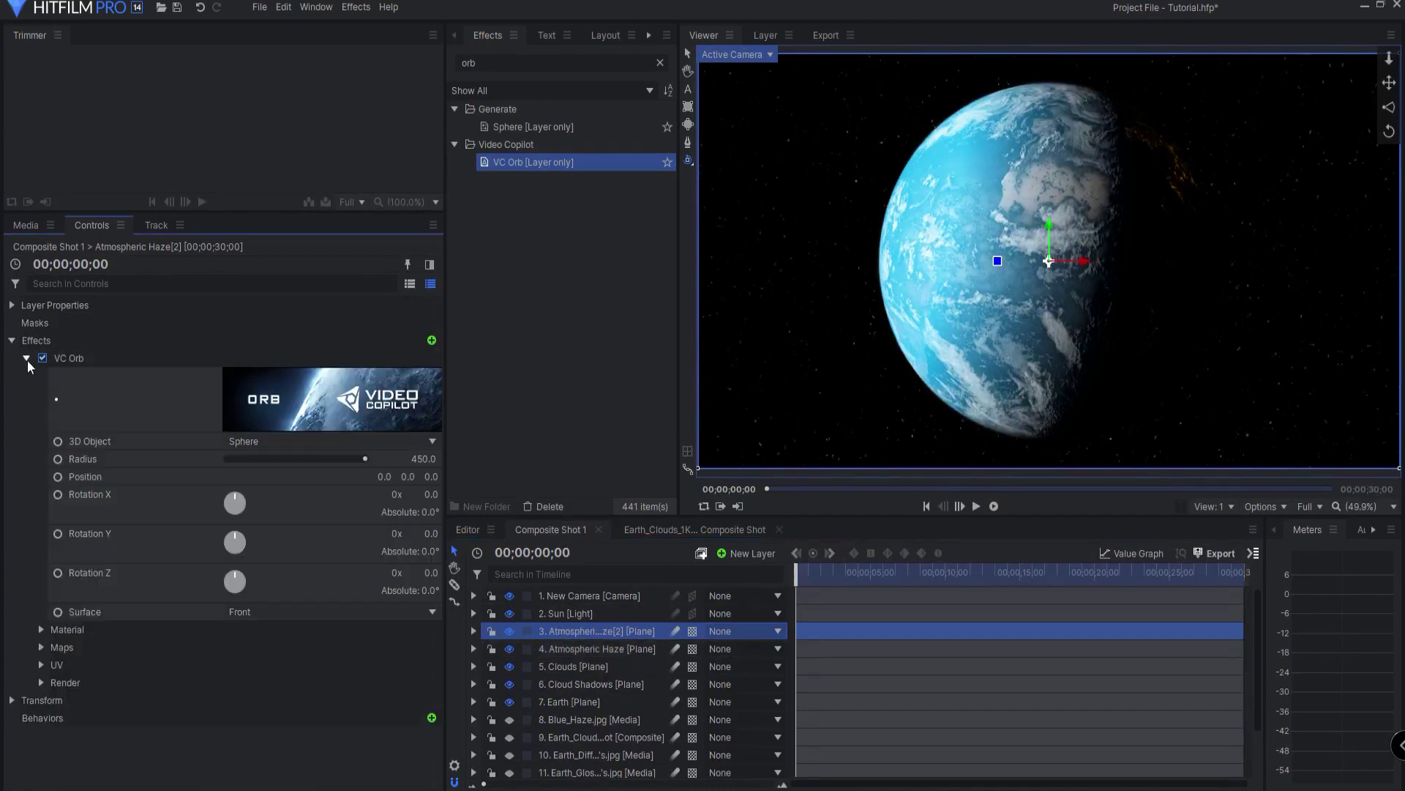
click(41, 630)
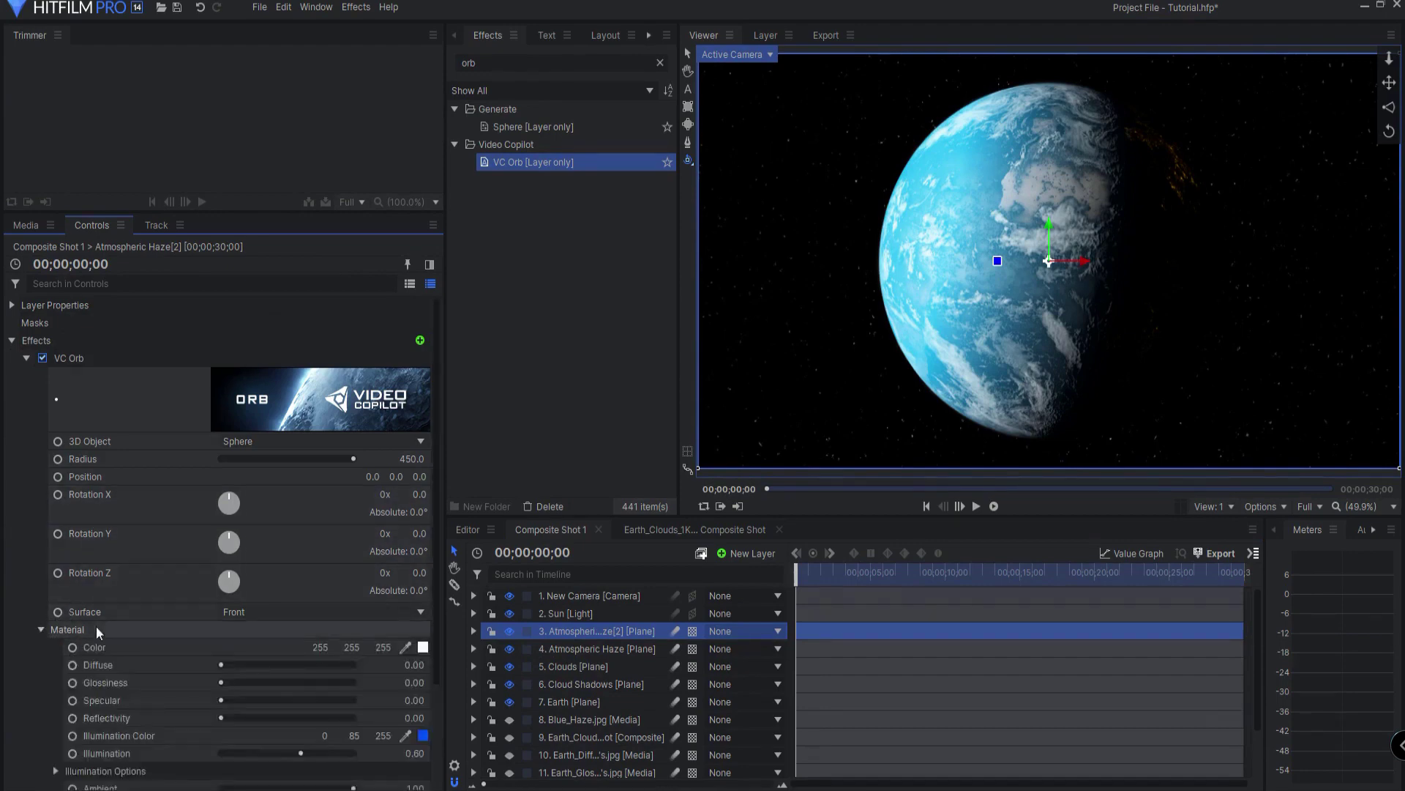
scroll(95, 626, down, 3)
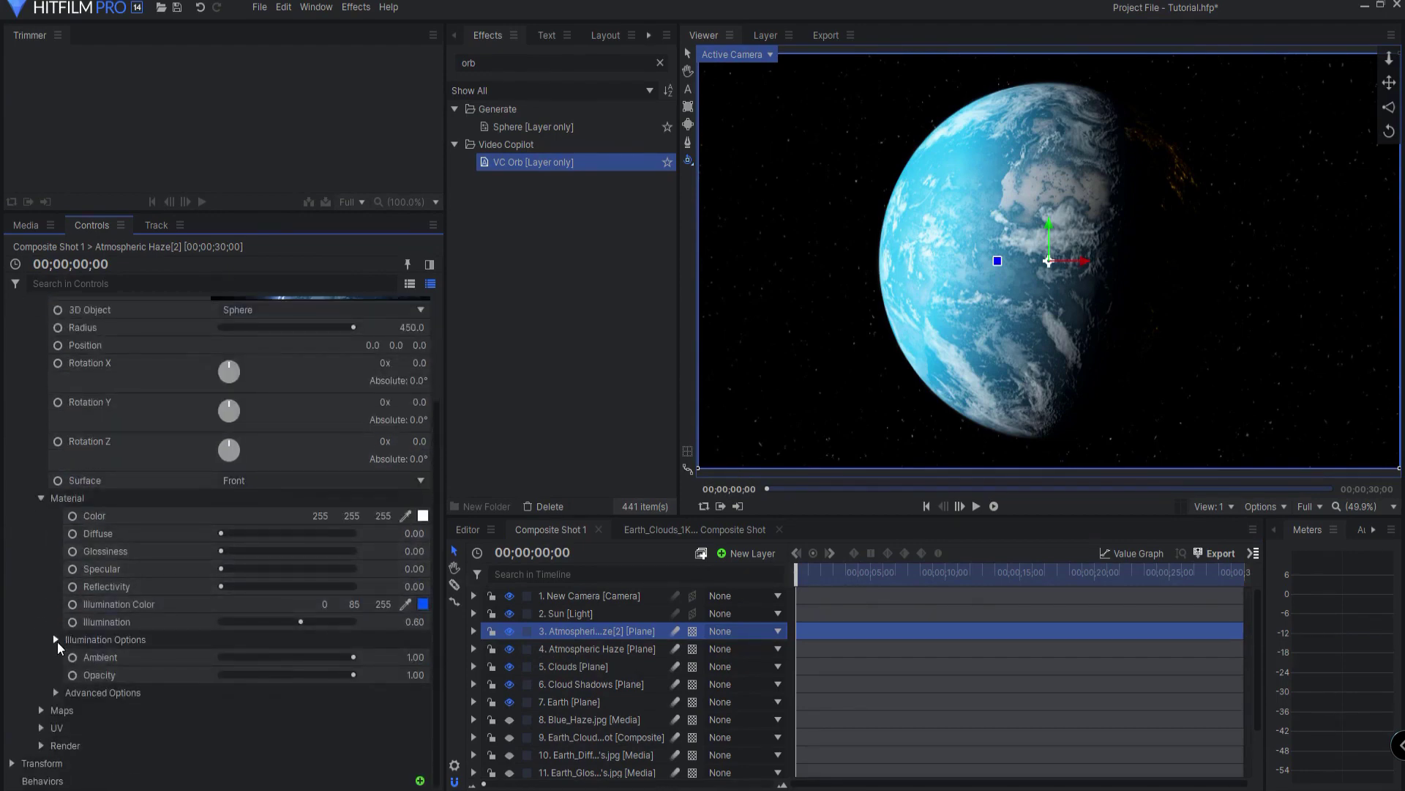
click(56, 640)
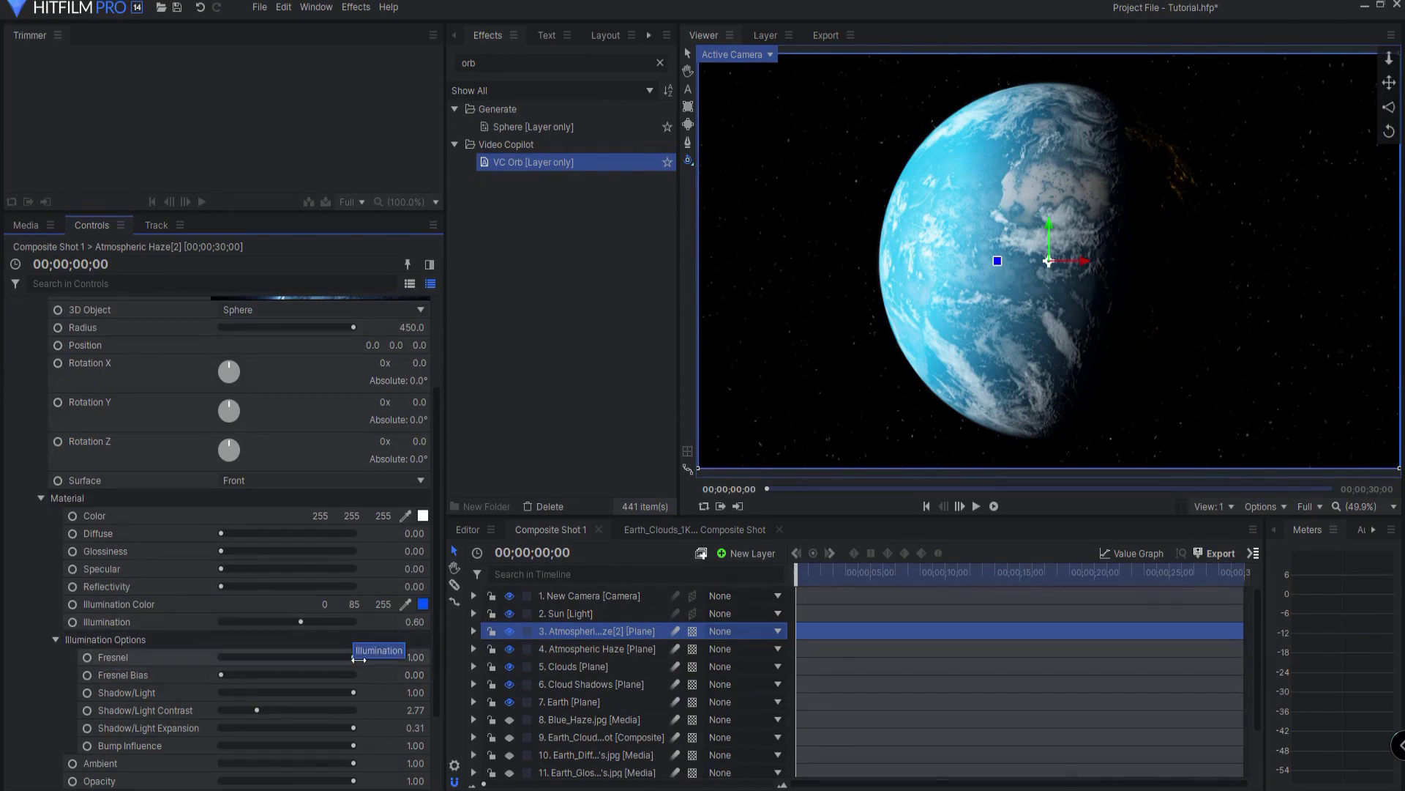
drag(414, 675, 388, 667)
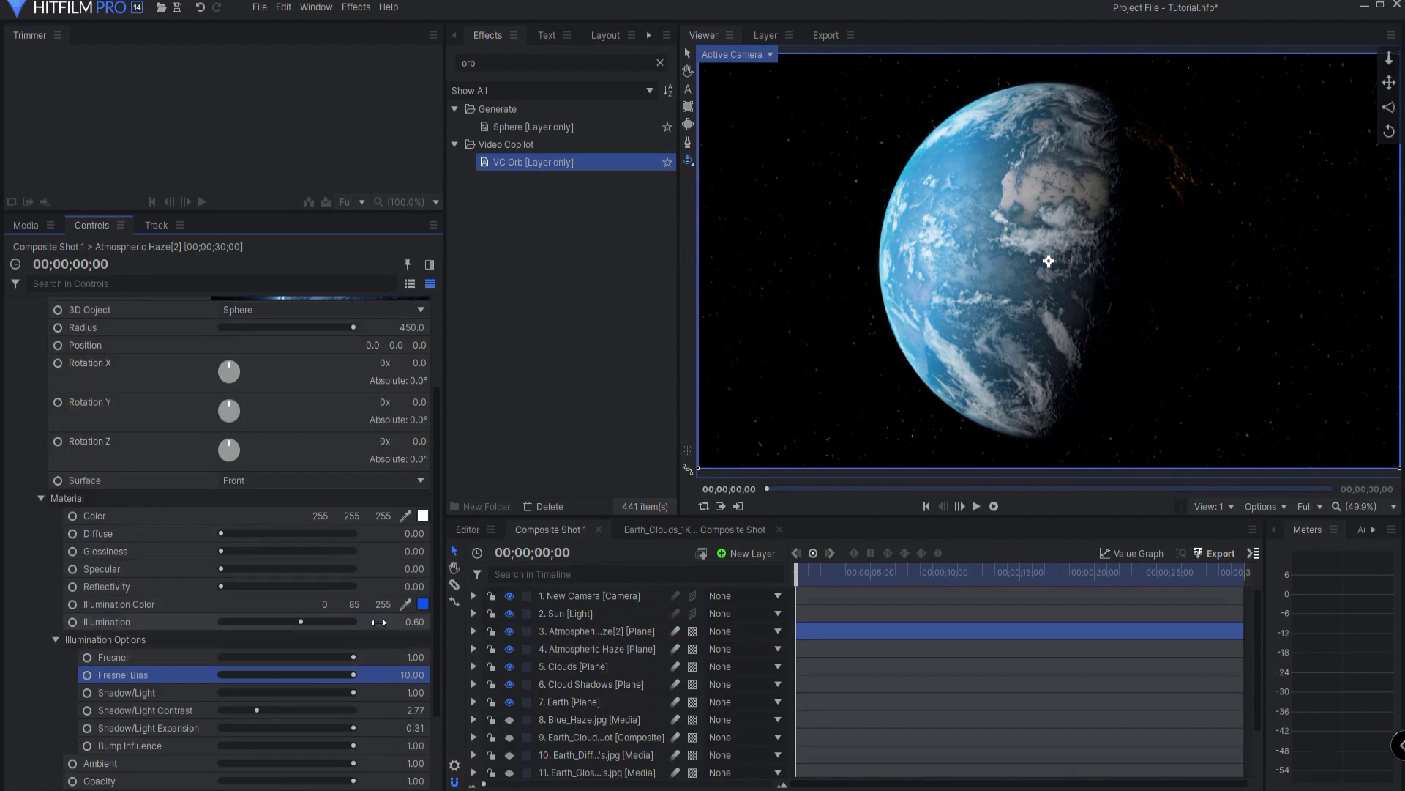
mouse_move(411, 621)
mouse_down()
mouse_move(461, 621)
mouse_move(413, 622)
mouse_up()
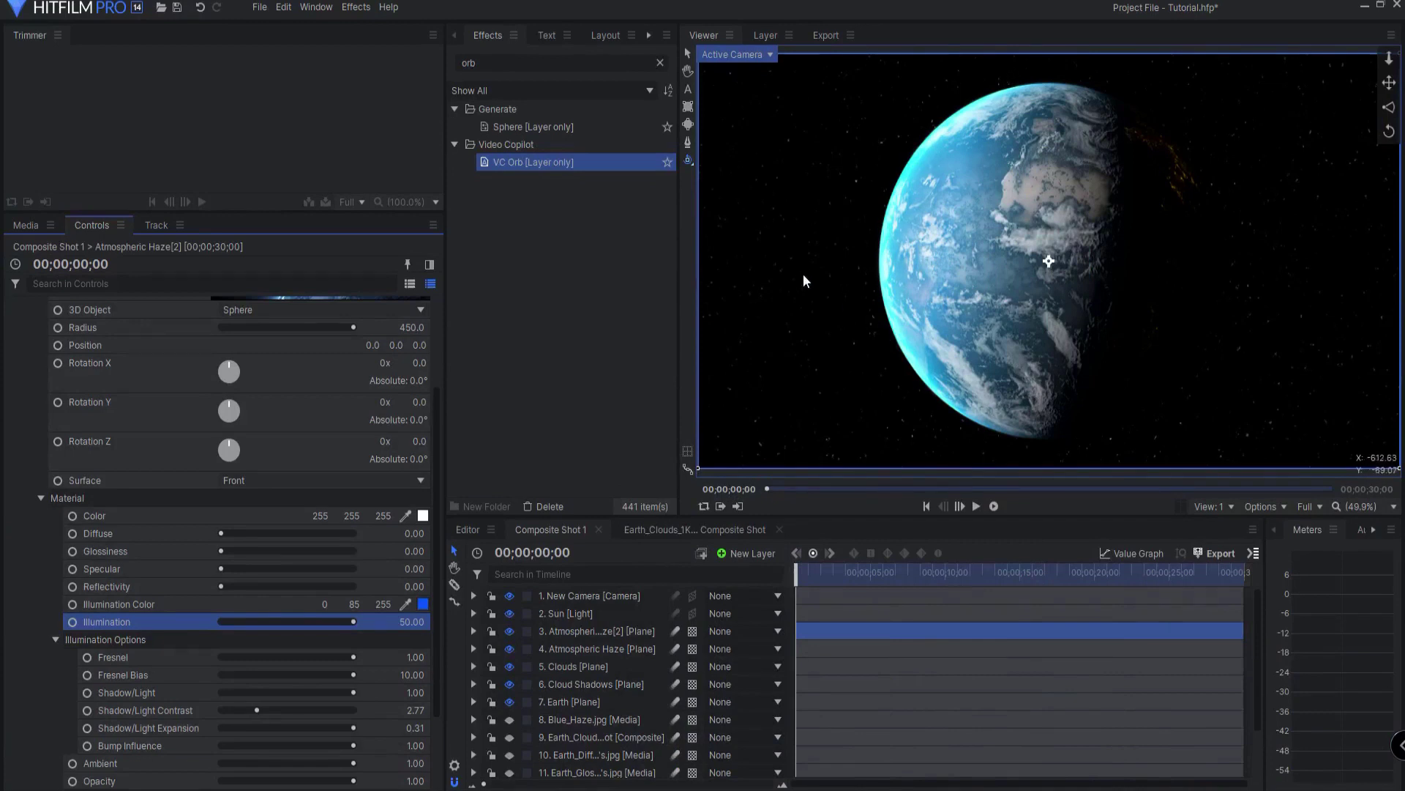
Add a Glow effect after VC Orb on the duplicated Atmospheric Haze layer.
double_click(468, 63)
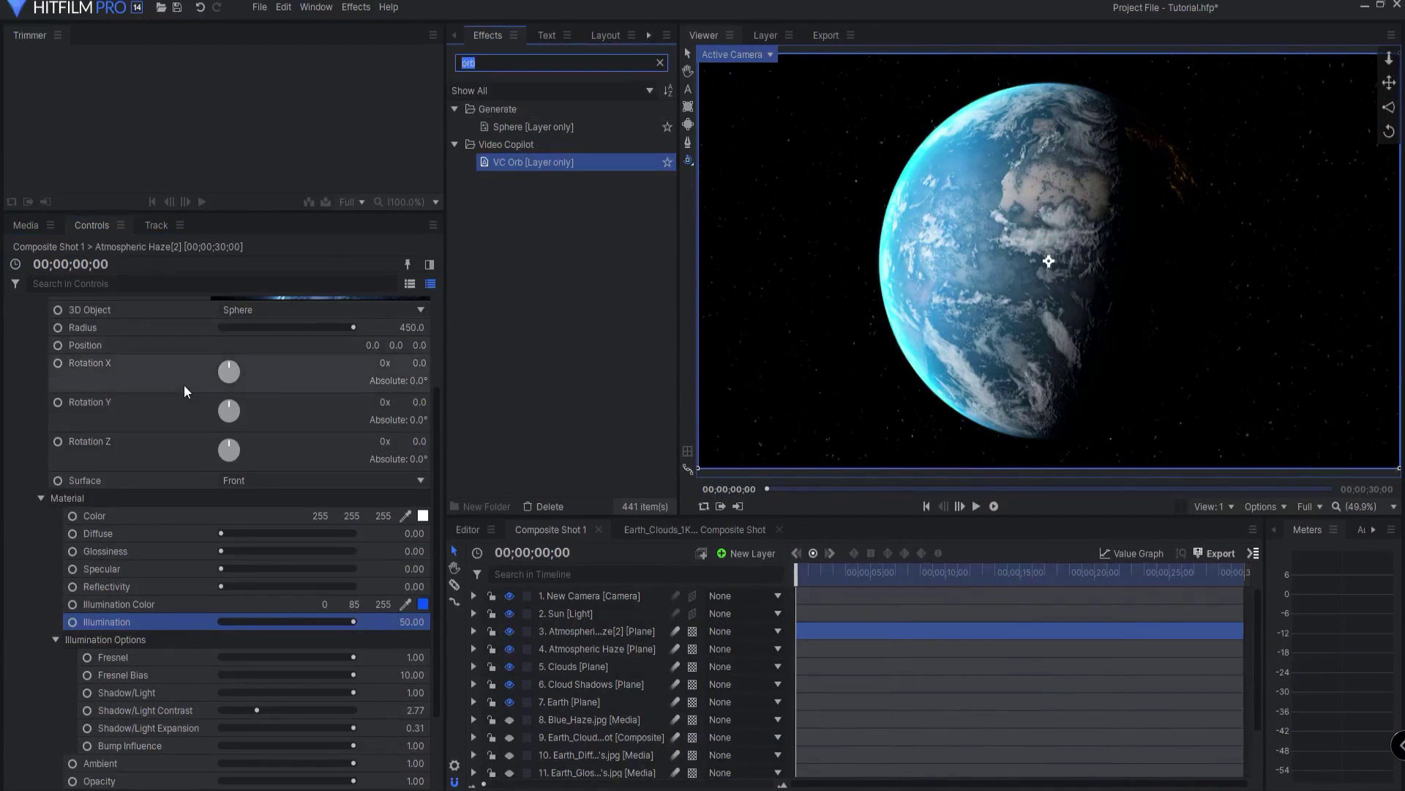
scroll(183, 384, up, 3)
click(26, 358)
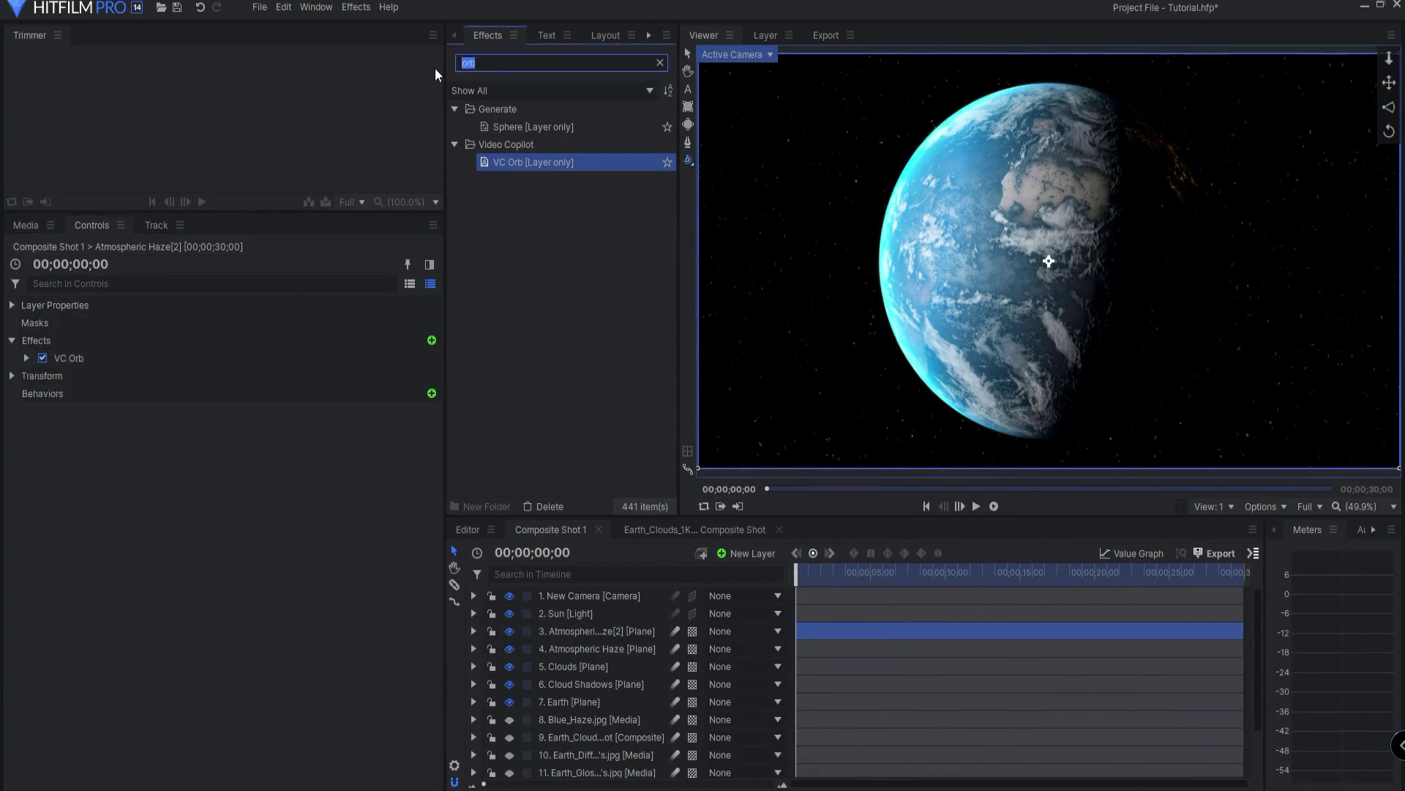
text(glow)
drag(504, 250, 72, 375)
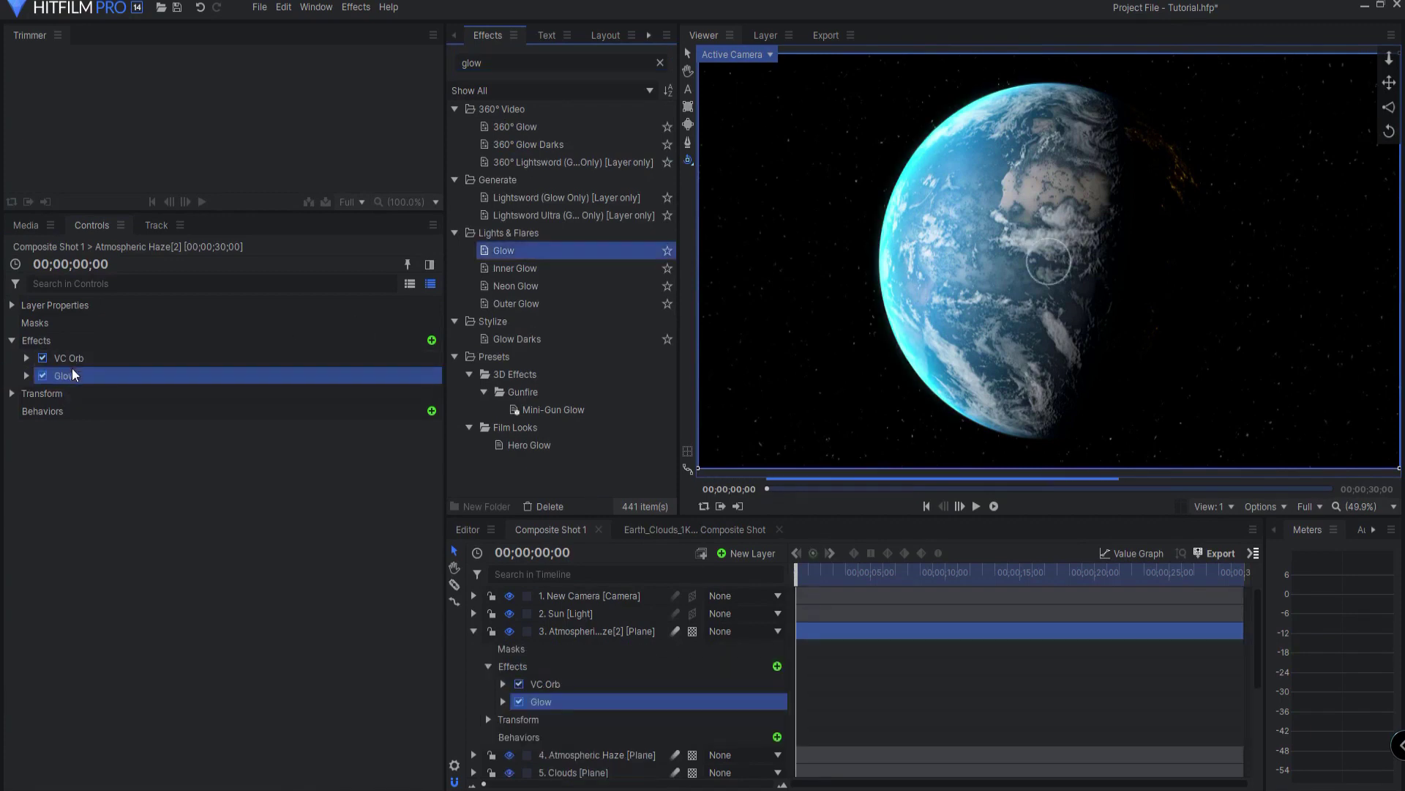
Set the Glow effect's Intensity to 2.0 and Radius to 100 px on the duplicated Atmospheric Haze layer.
click(26, 375)
click(432, 394)
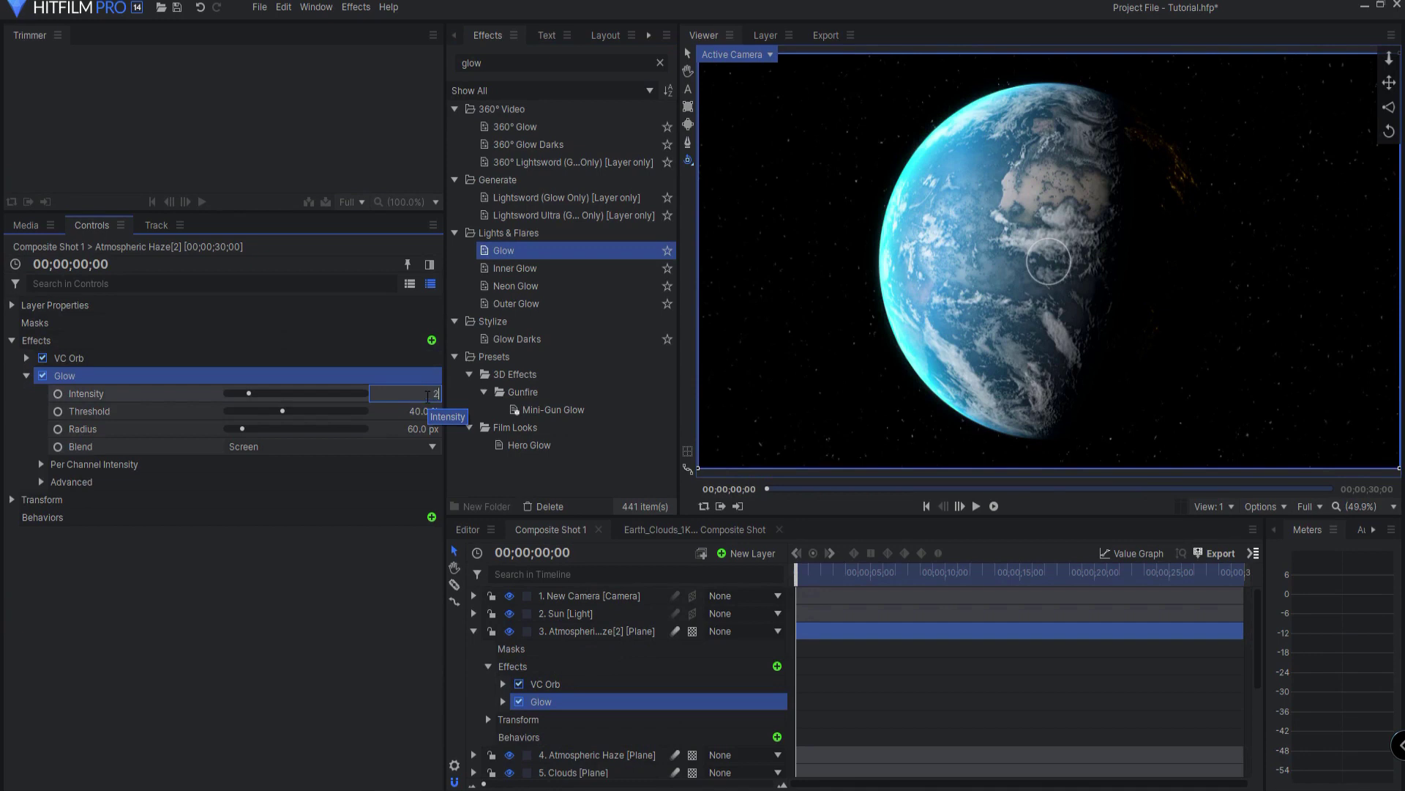
text(2)
key(Tab)
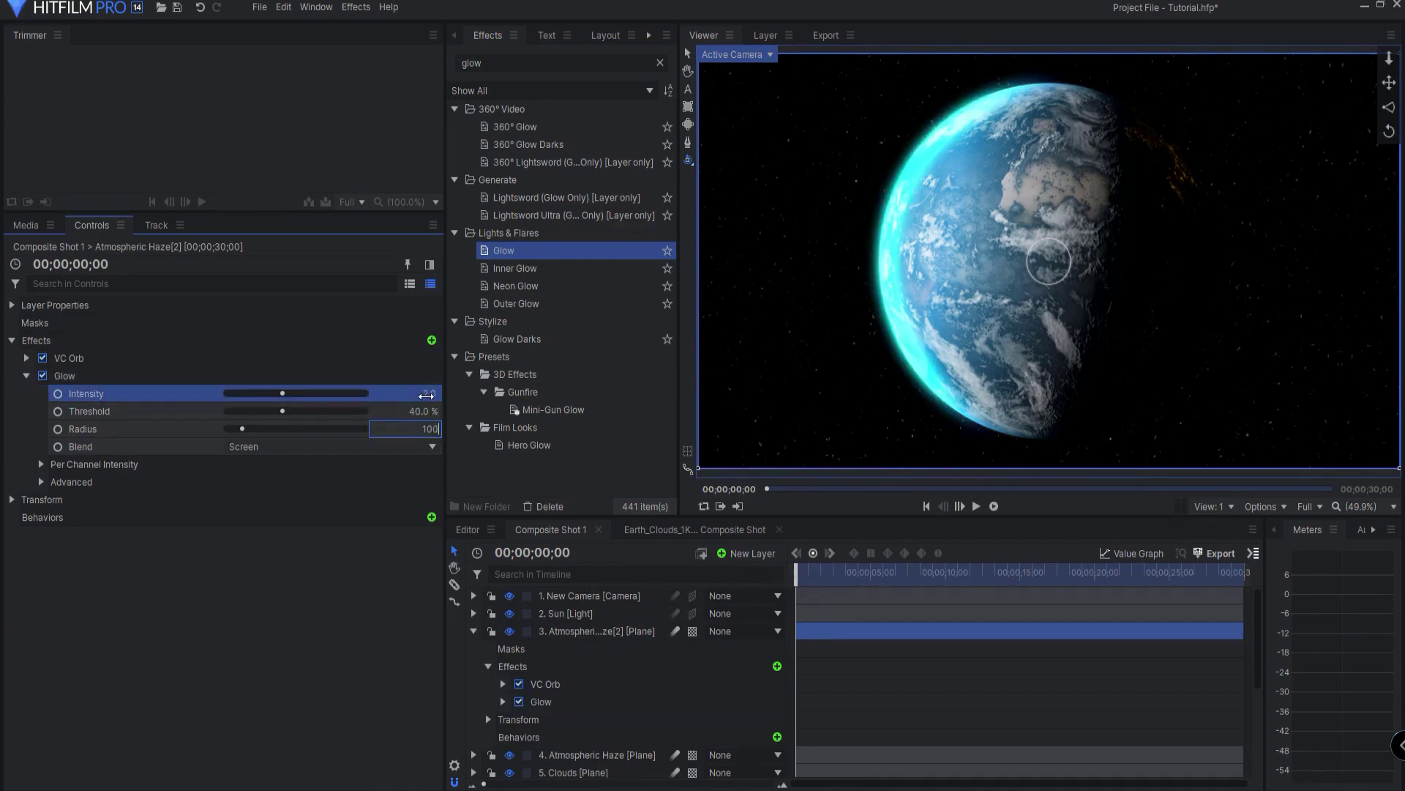
key(Return)
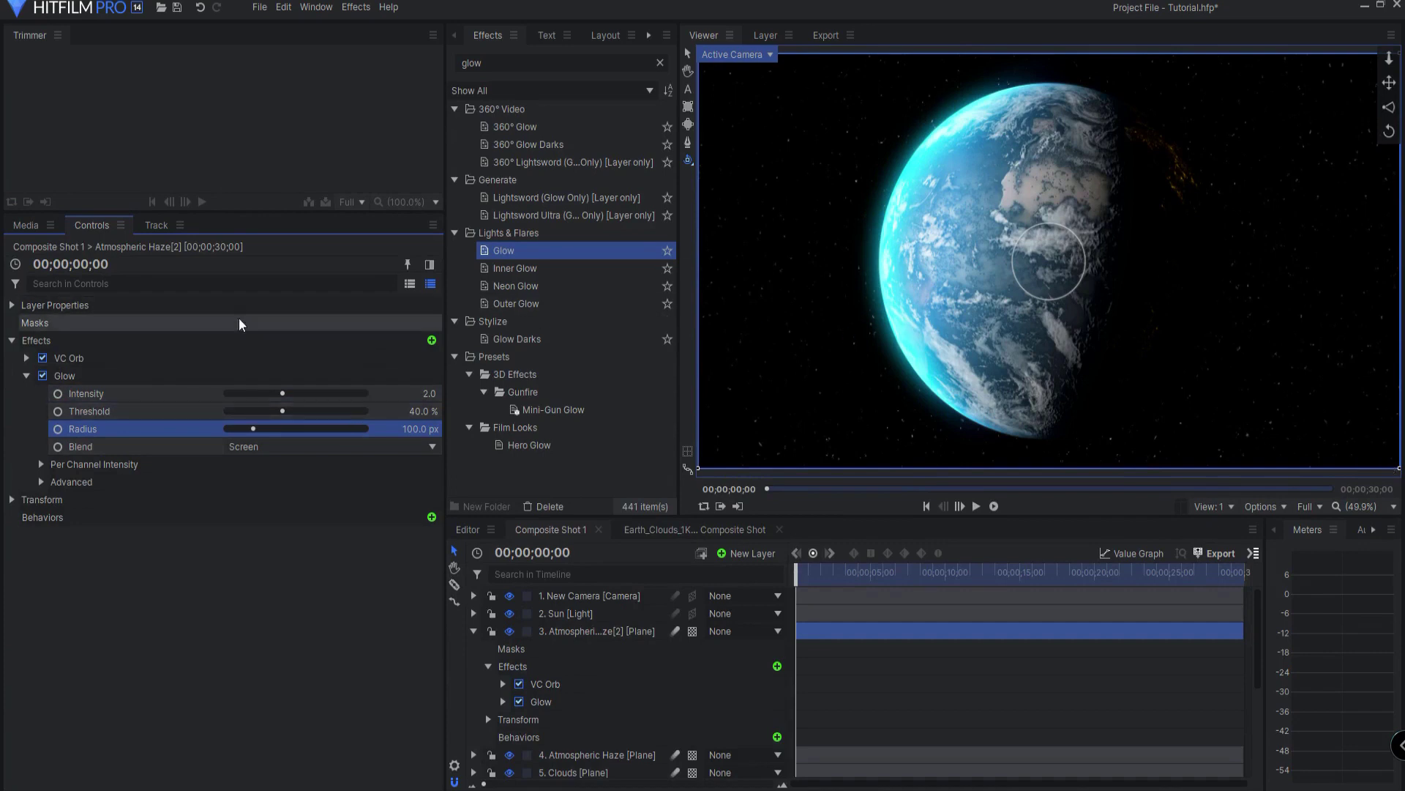
Duplicate the Glow effect and set the copy's Intensity to 1.0 and Radius to 200 px.
double_click(77, 379)
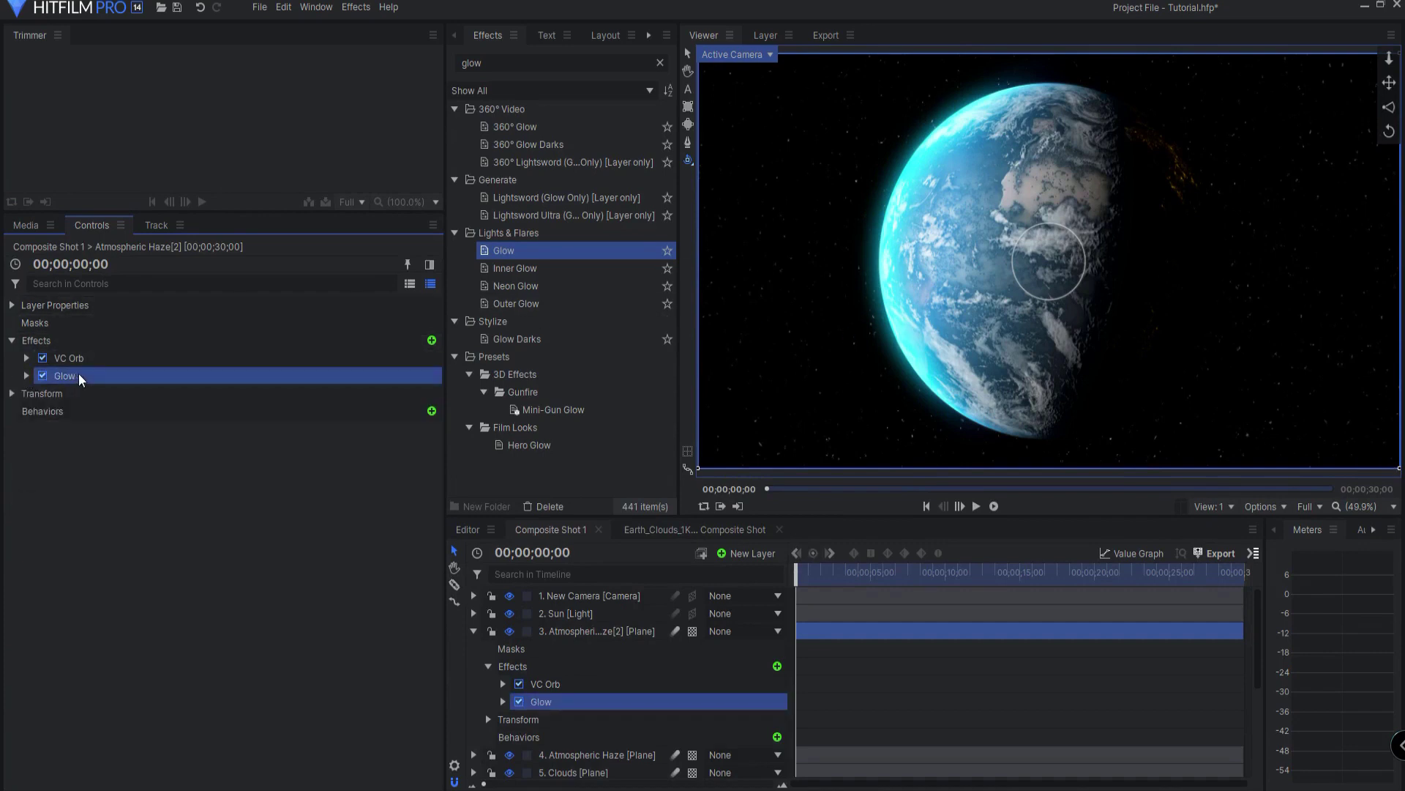
key(ctrl+d)
click(434, 413)
text(1)
key(Return)
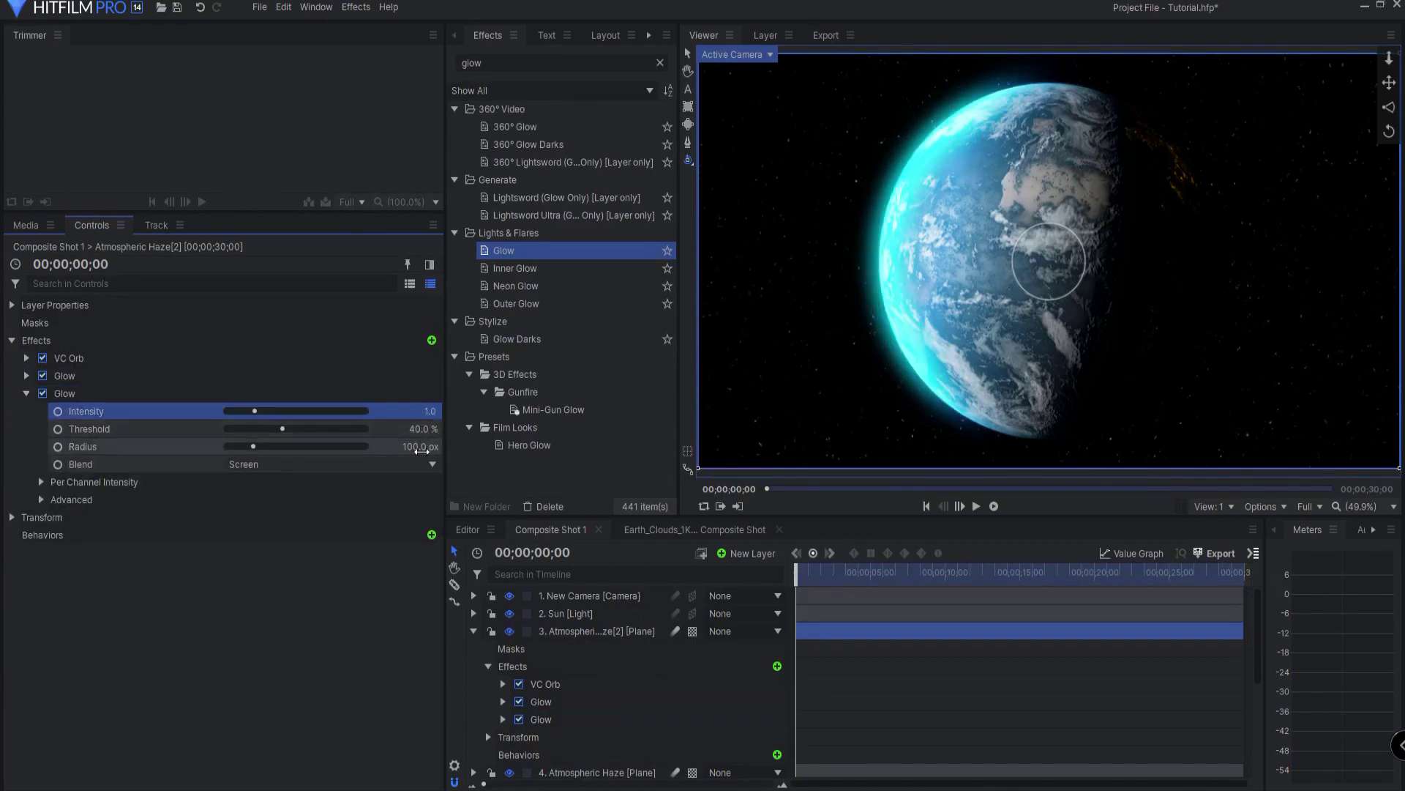
click(422, 447)
text(200)
key(Return)
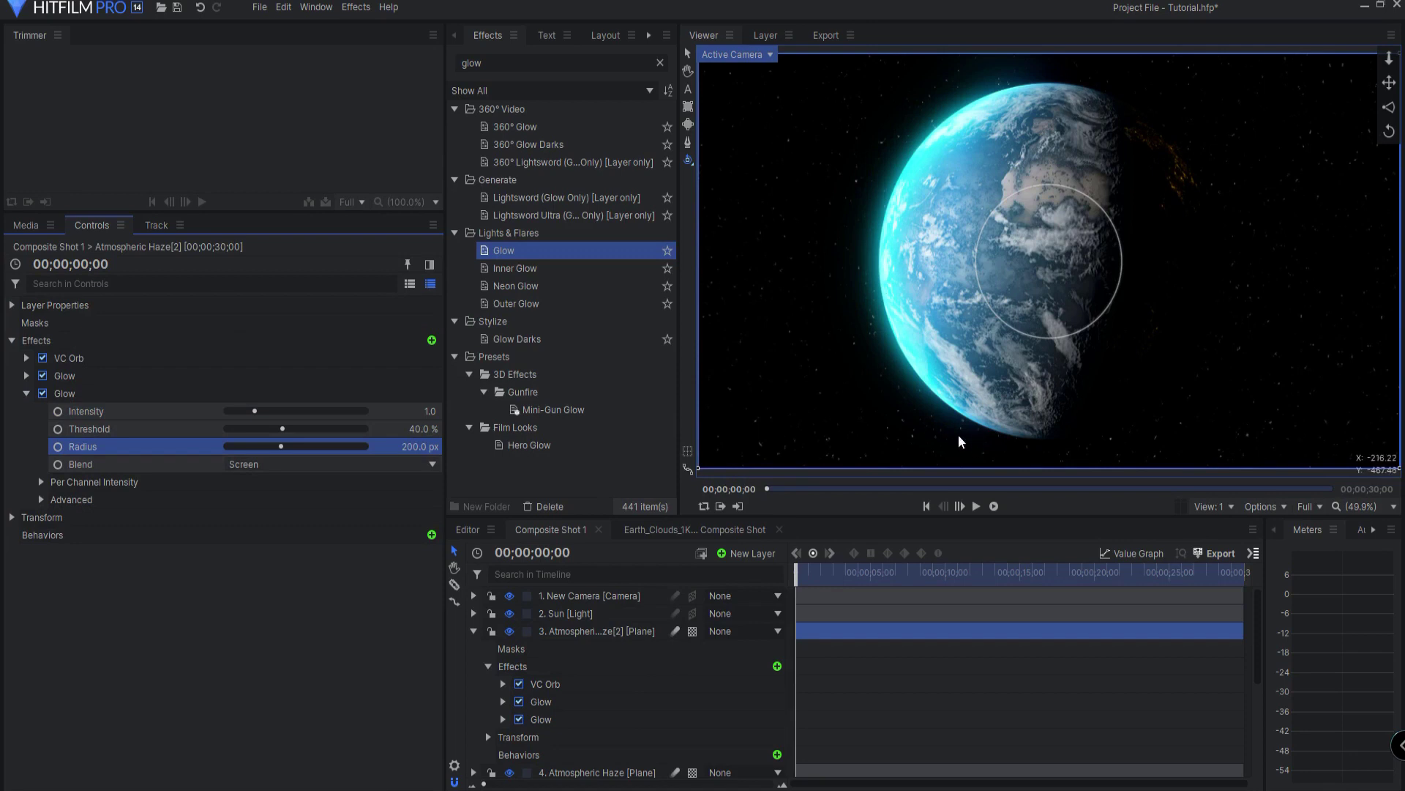
click(320, 651)
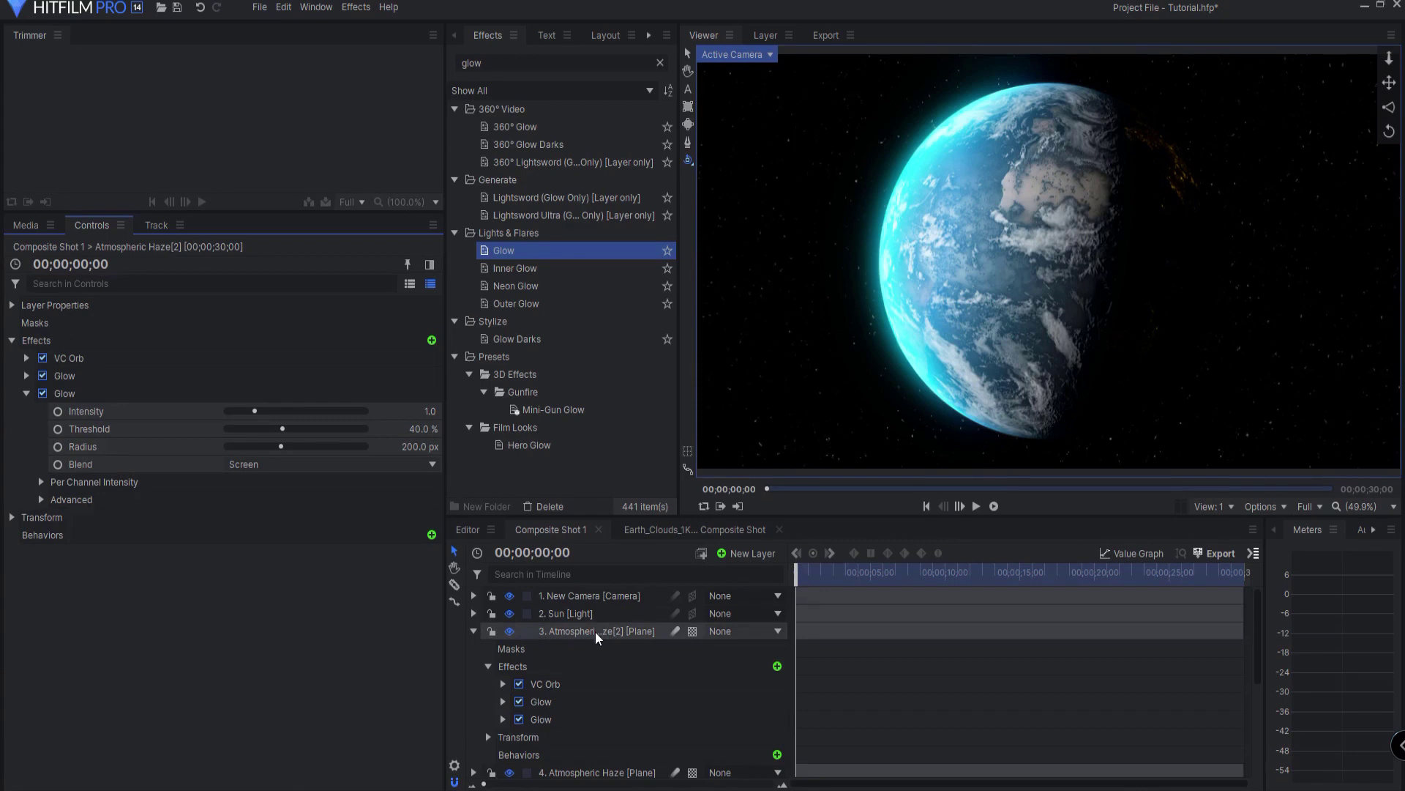
In the original Atmospheric Haze orb's material, sample the blue Illumination Color for Color, set Diffuse to 0.18 and save the project.
click(473, 631)
click(566, 647)
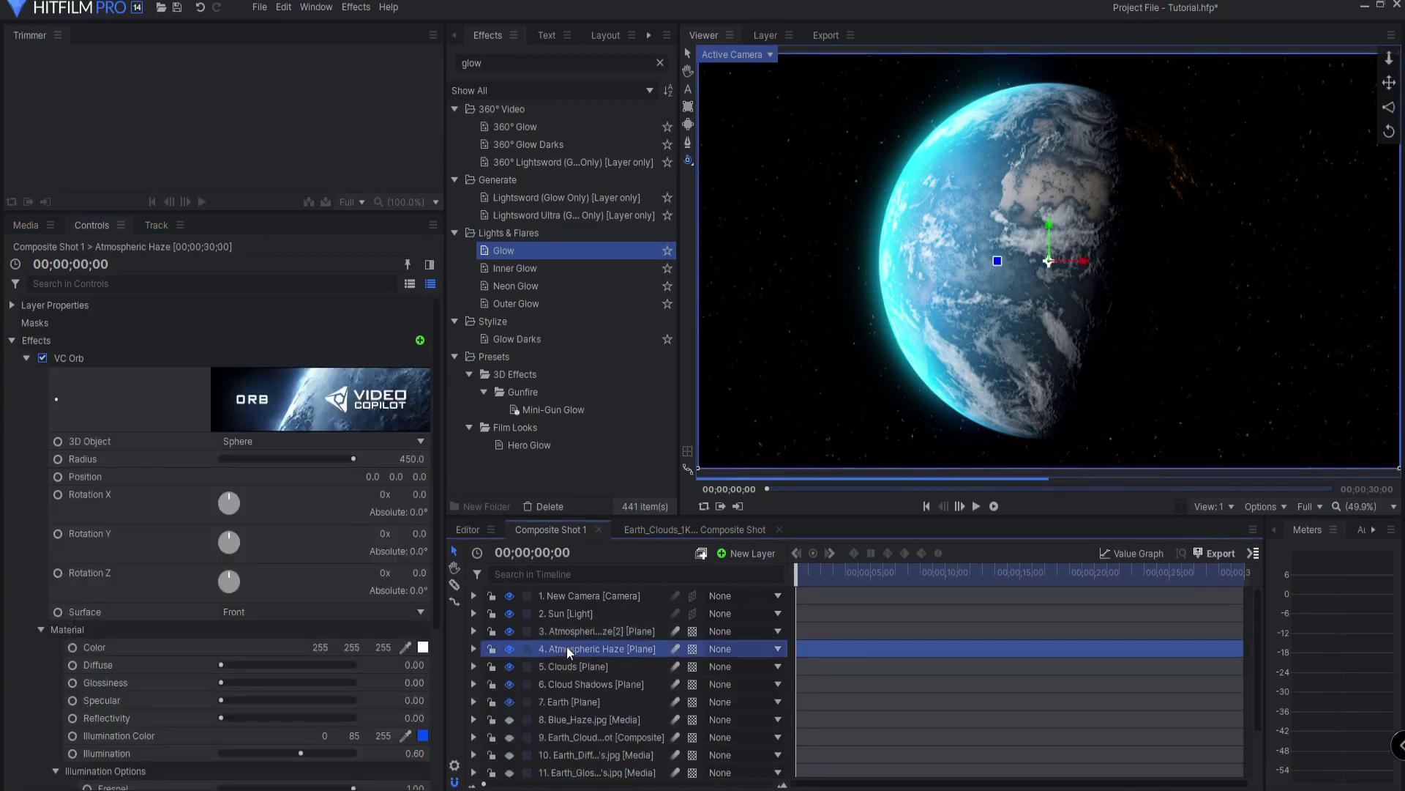
click(404, 647)
click(423, 732)
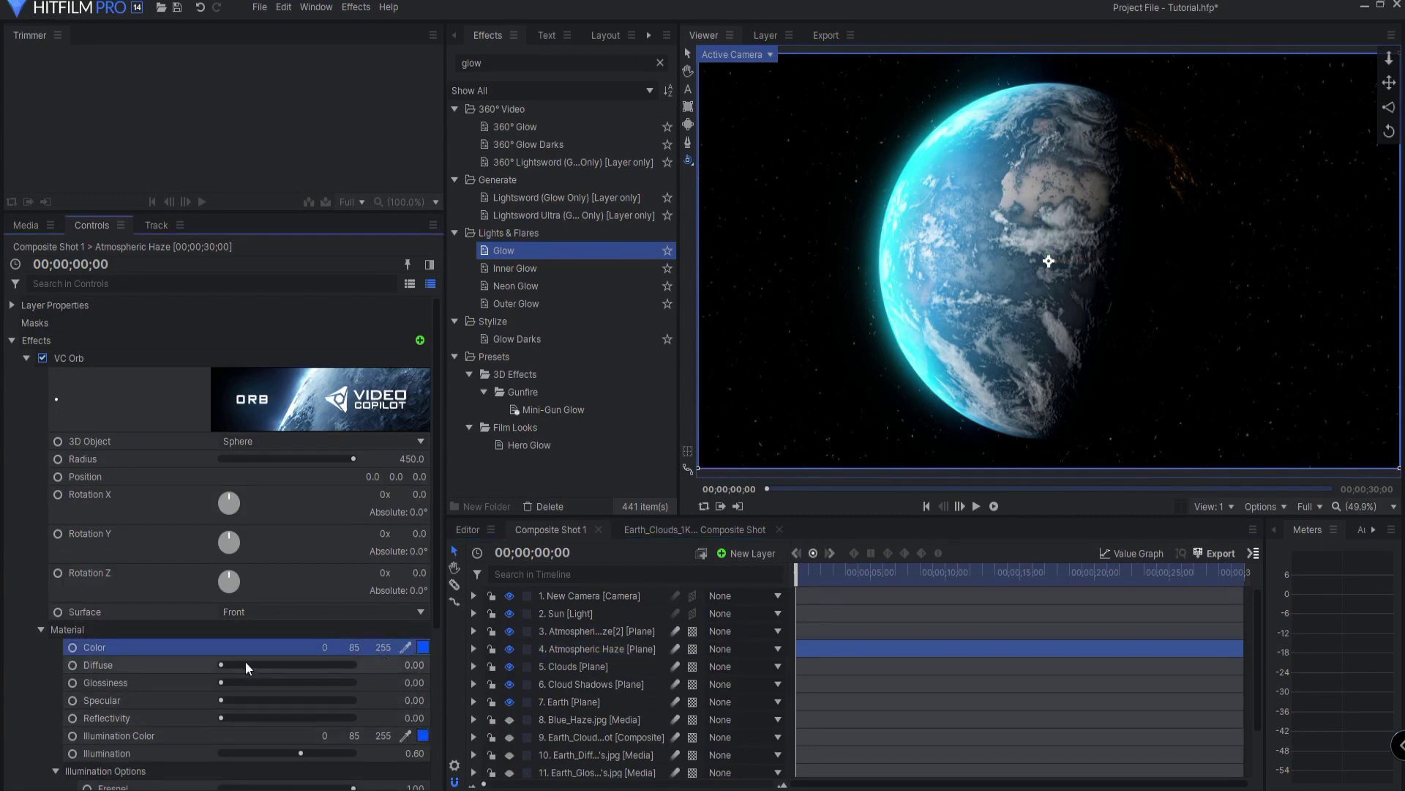
drag(415, 665, 428, 665)
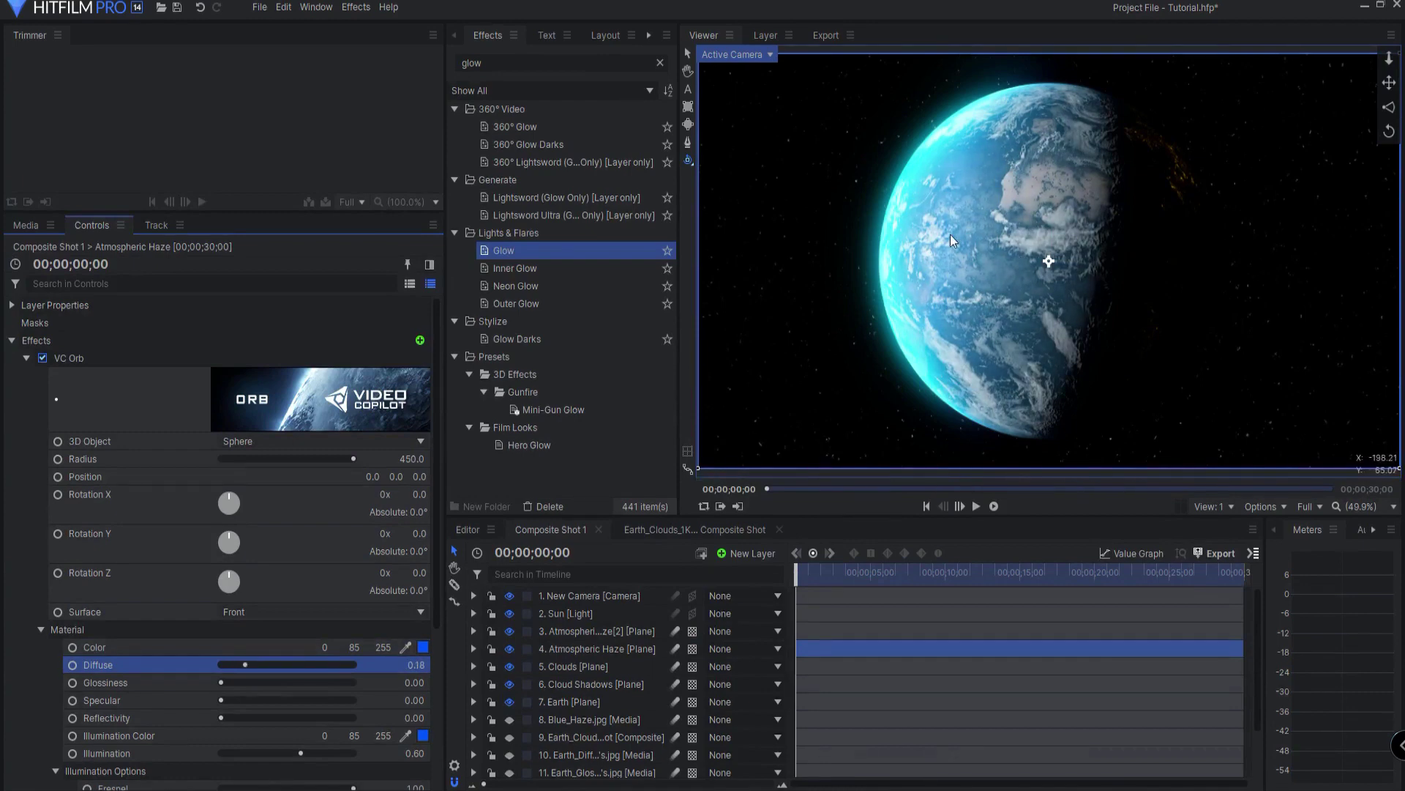
mouse_move(1045, 263)
mouse_down()
mouse_move(1029, 262)
mouse_move(1010, 195)
mouse_move(969, 181)
mouse_up()
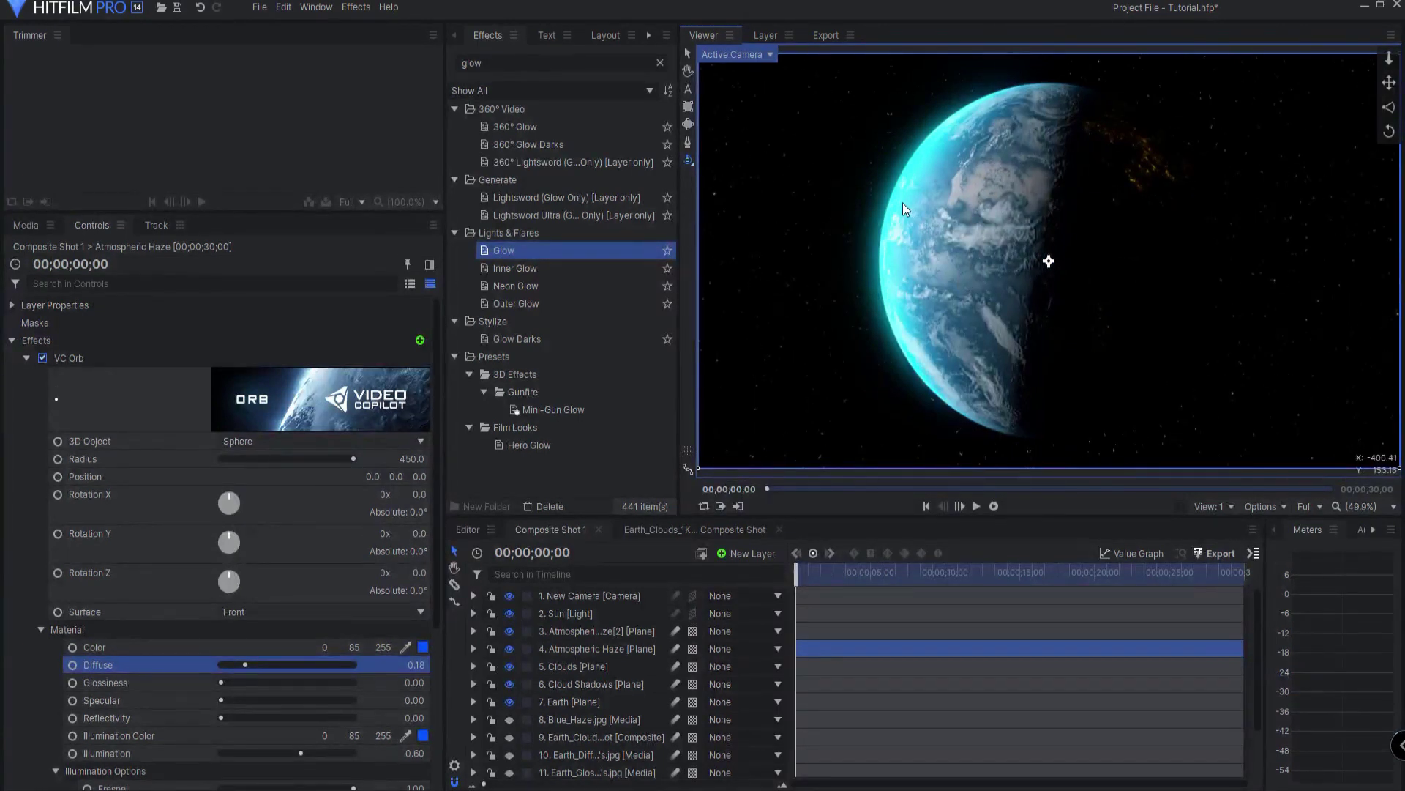
key(ctrl+s)
Set the first Glow effect's Intensity to 1.7 on the duplicated Atmospheric Haze layer.
click(564, 632)
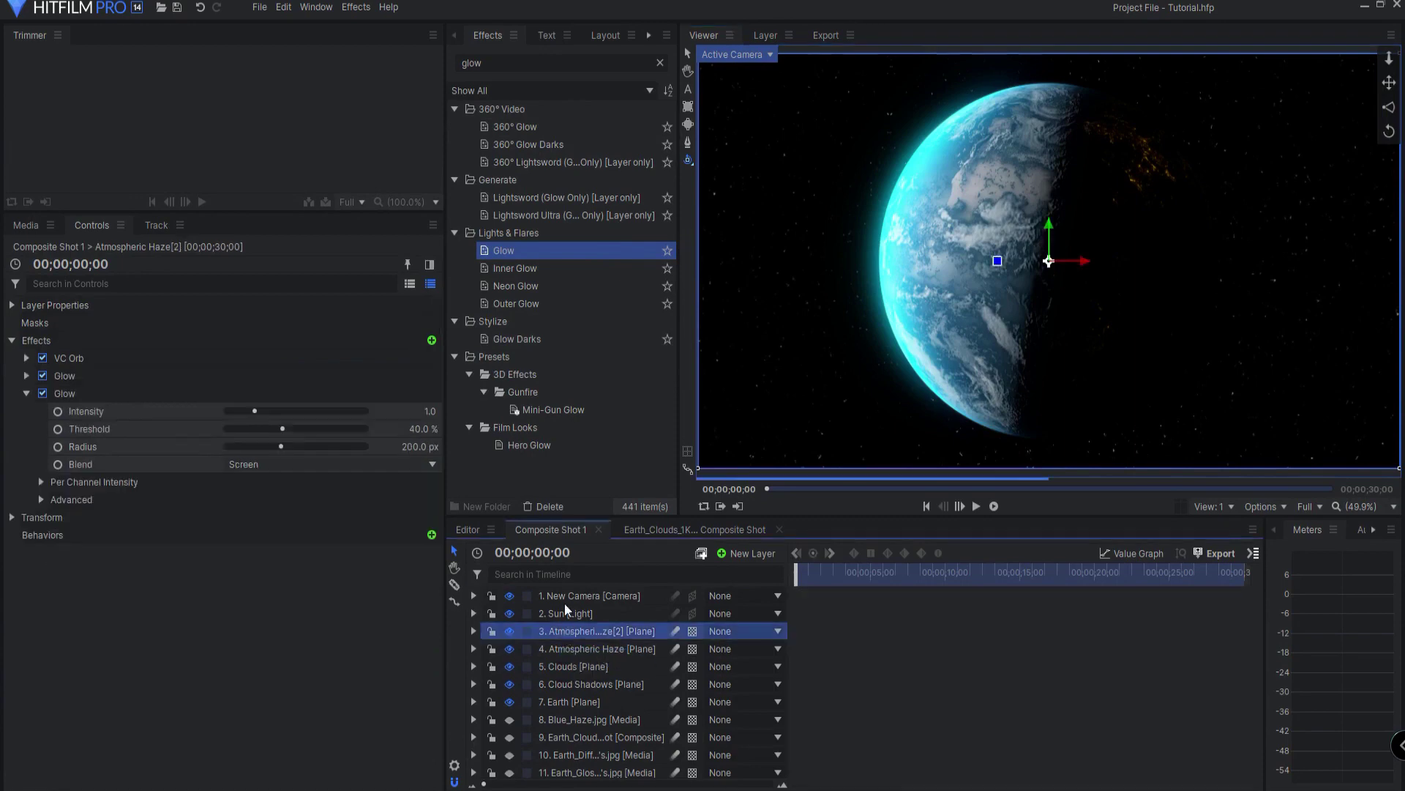
click(26, 375)
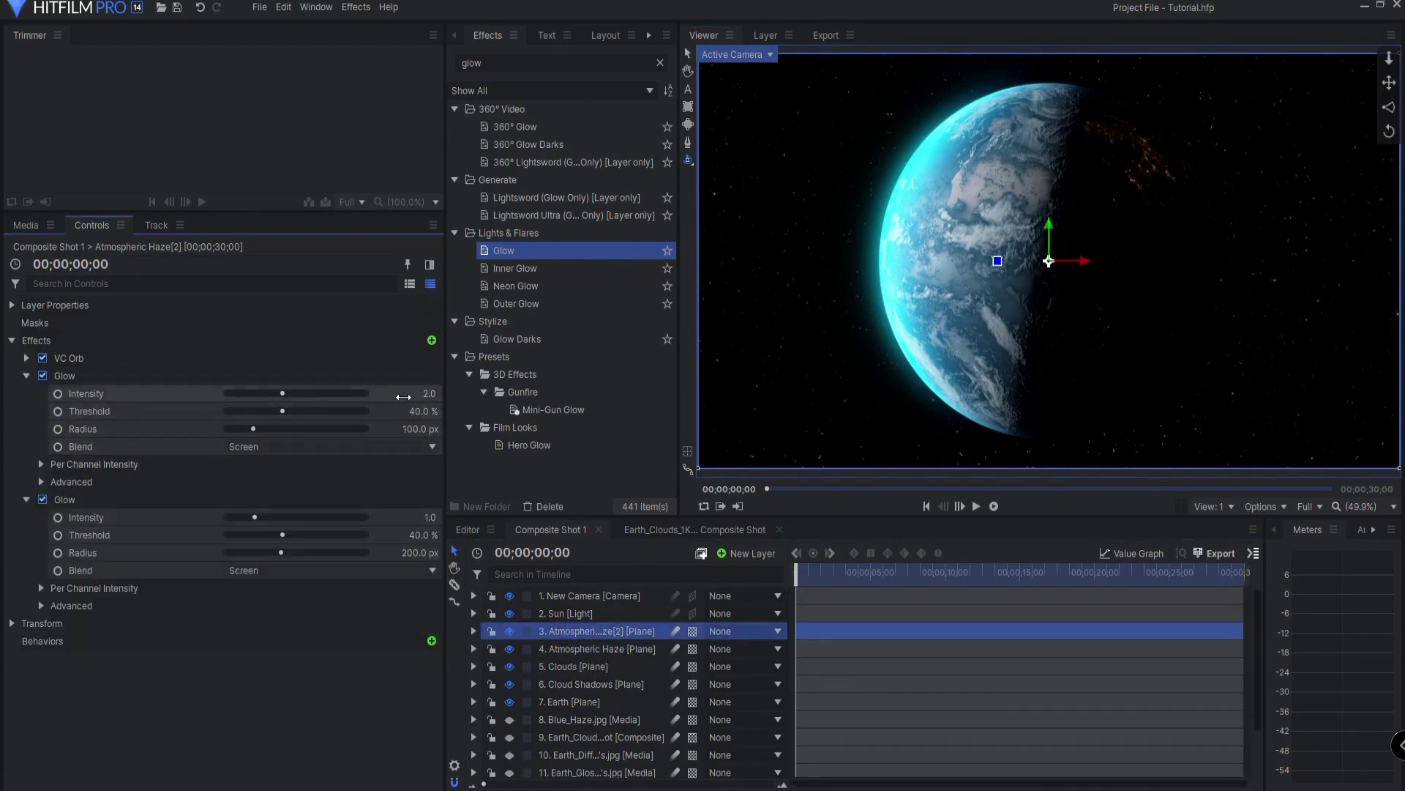
click(428, 395)
key(Return)
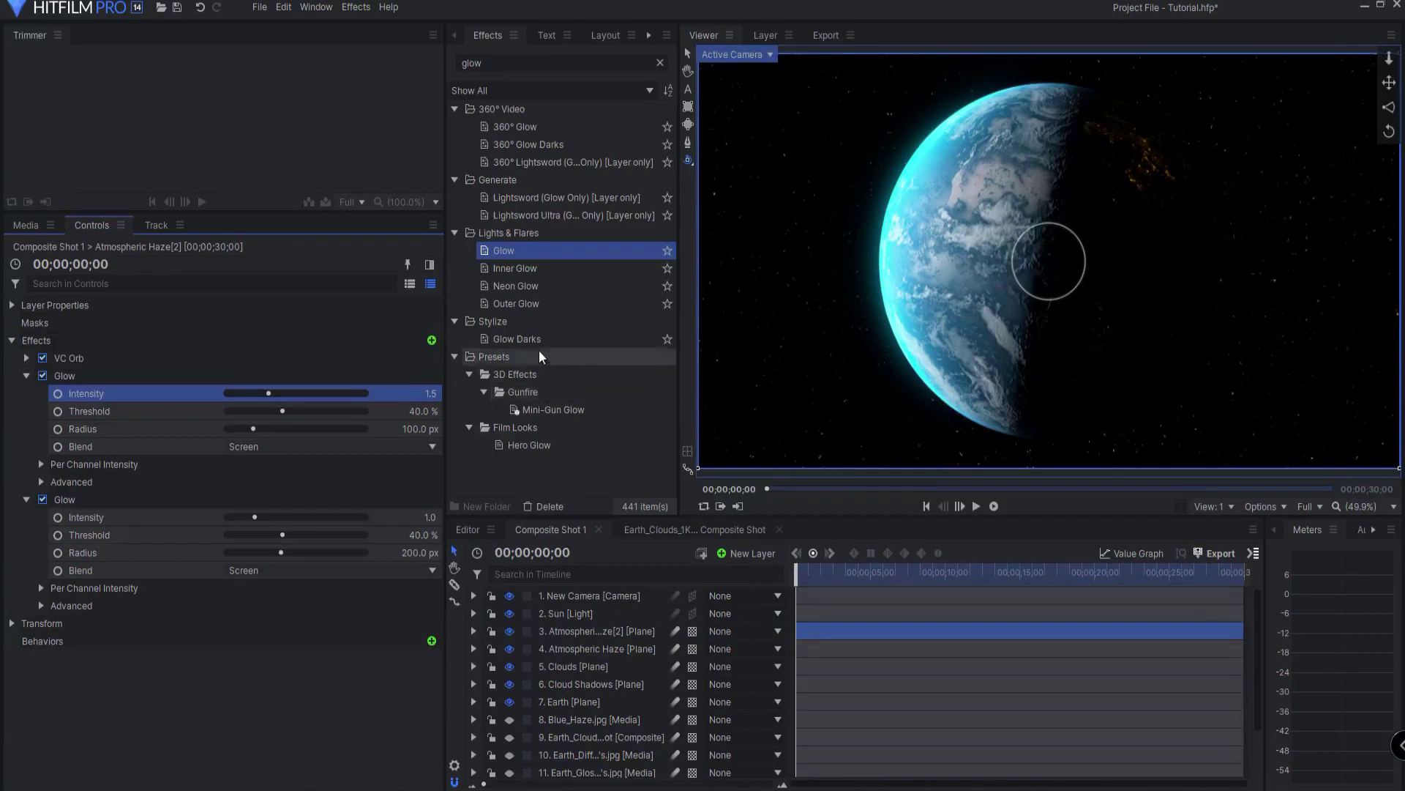
click(436, 392)
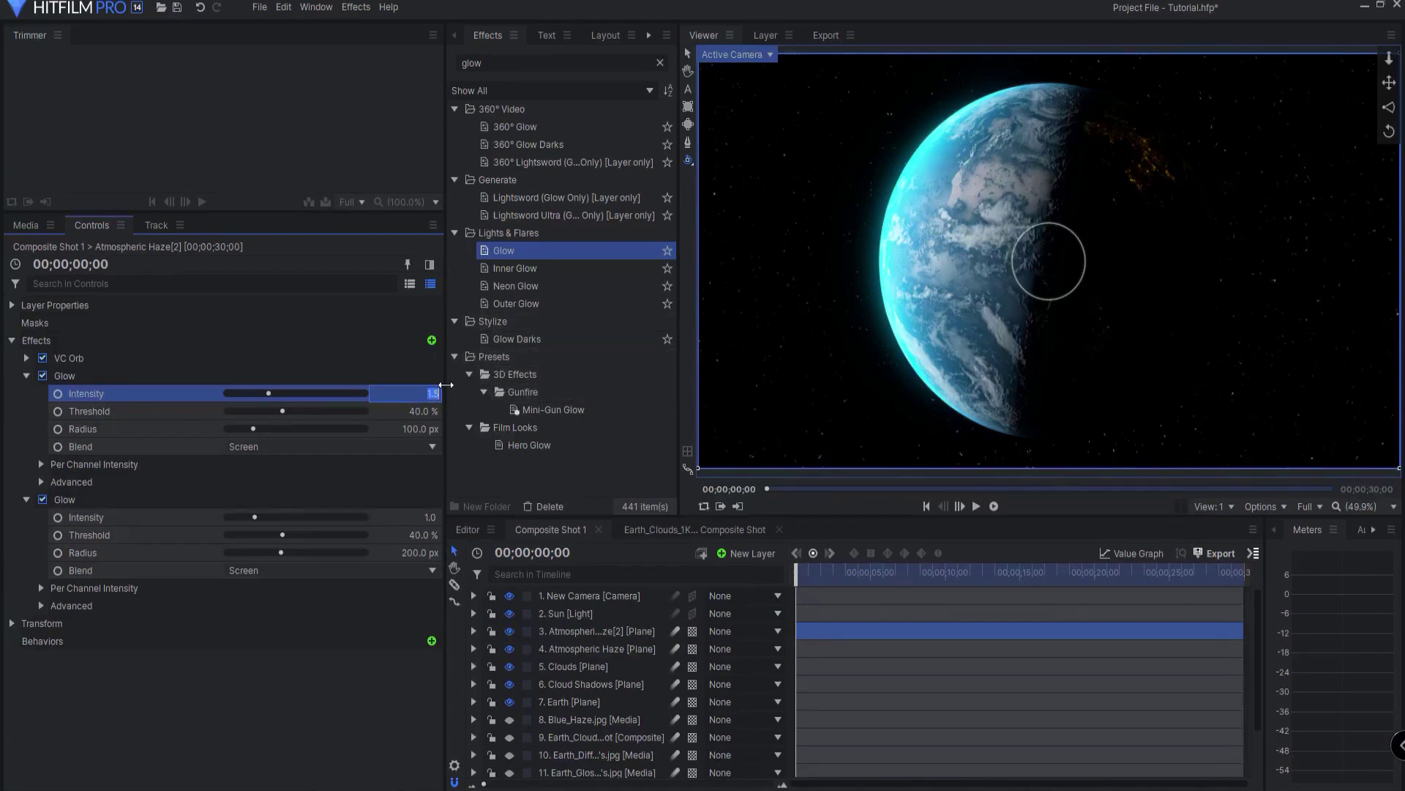
text(1.7)
key(Return)
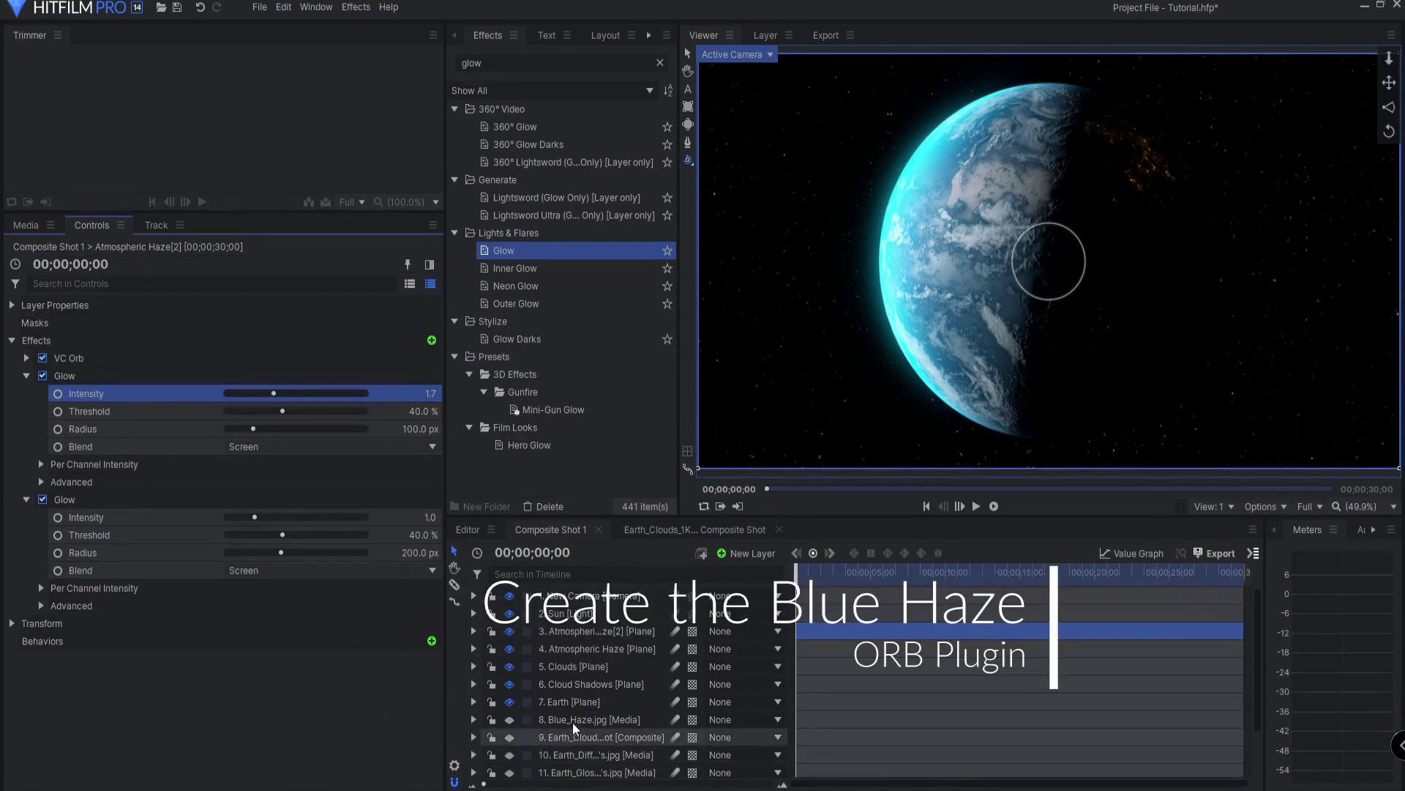
click(292, 760)
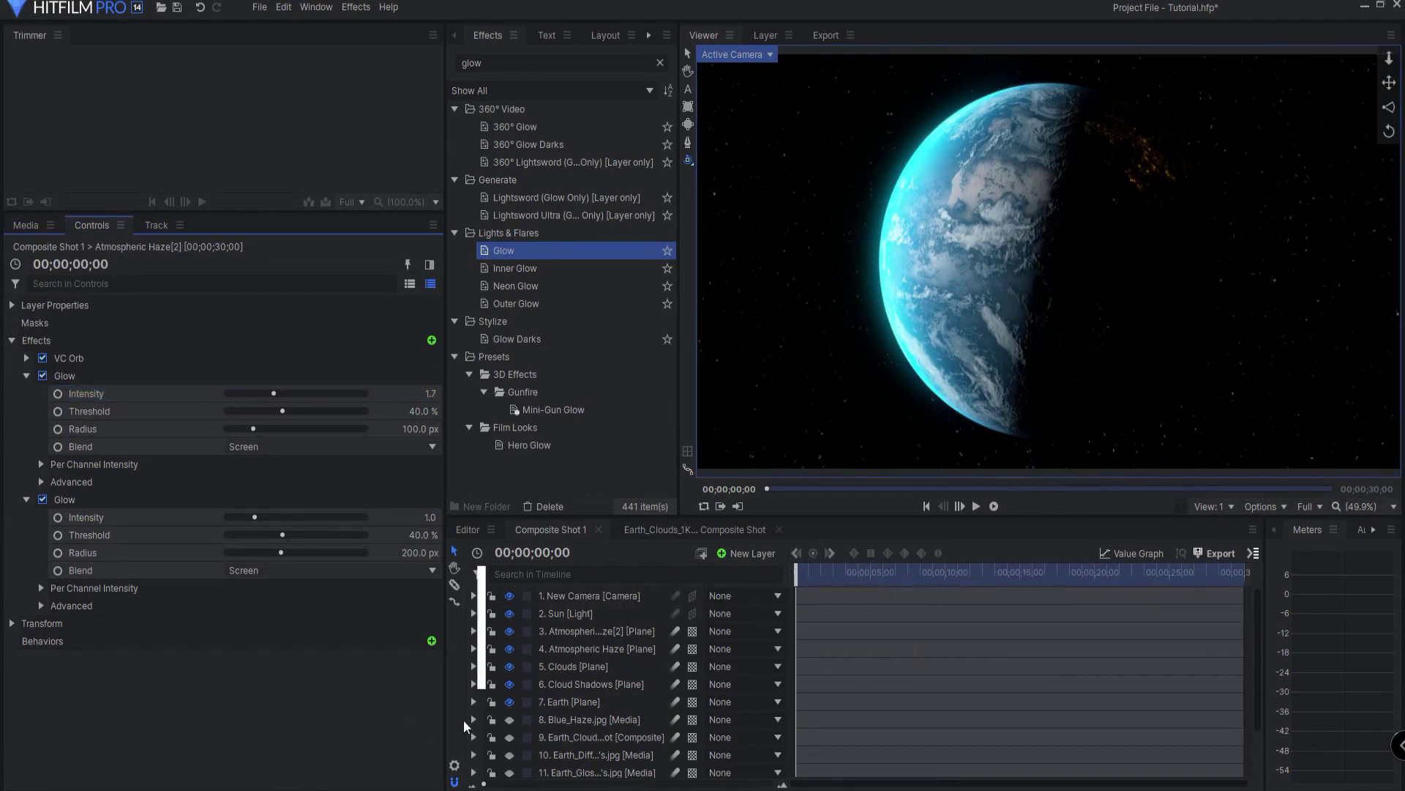
Show the Blue_Haze.jpg layer, move it directly beneath the Sun light and set its blend mode to Screen, comparing it on and off.
click(559, 718)
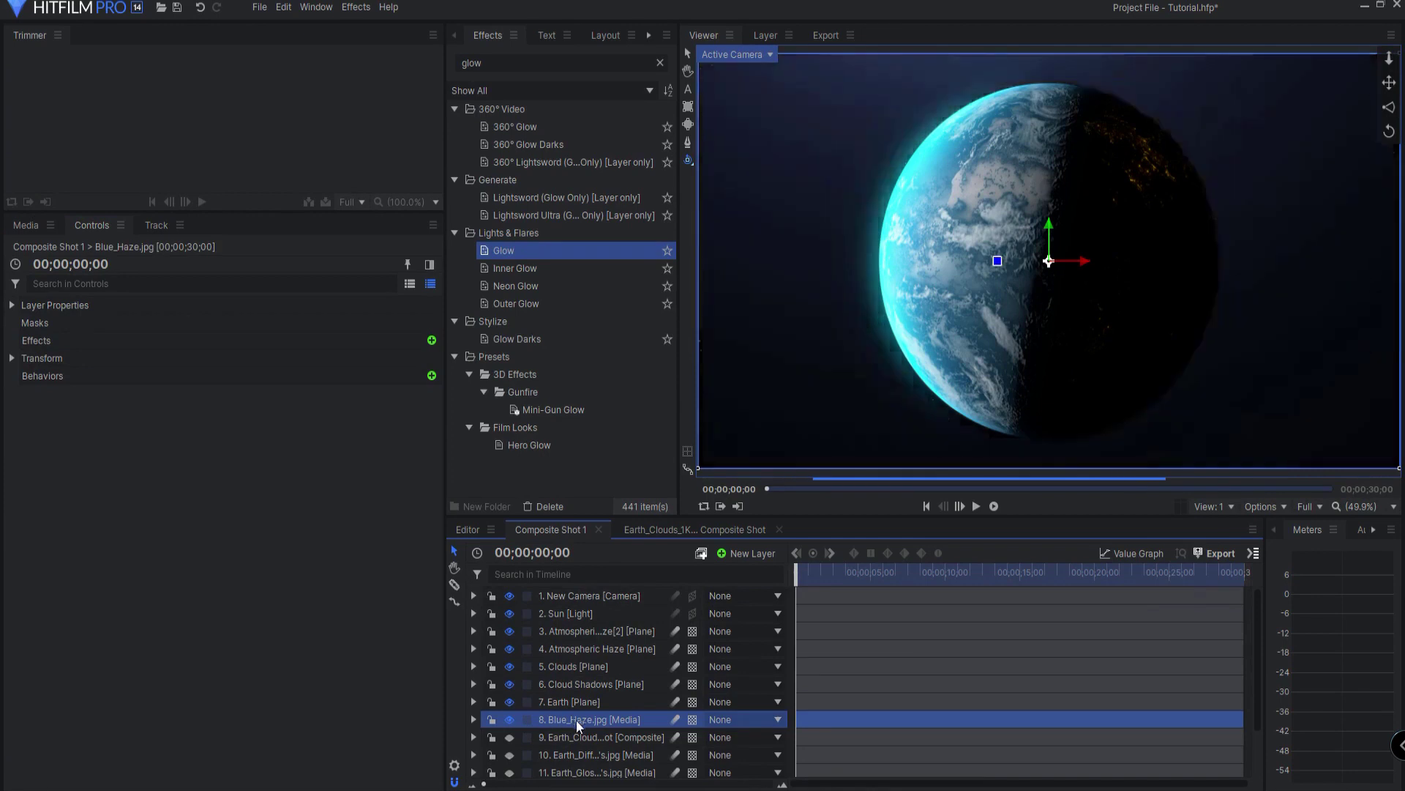
drag(577, 718, 582, 624)
right_click(578, 631)
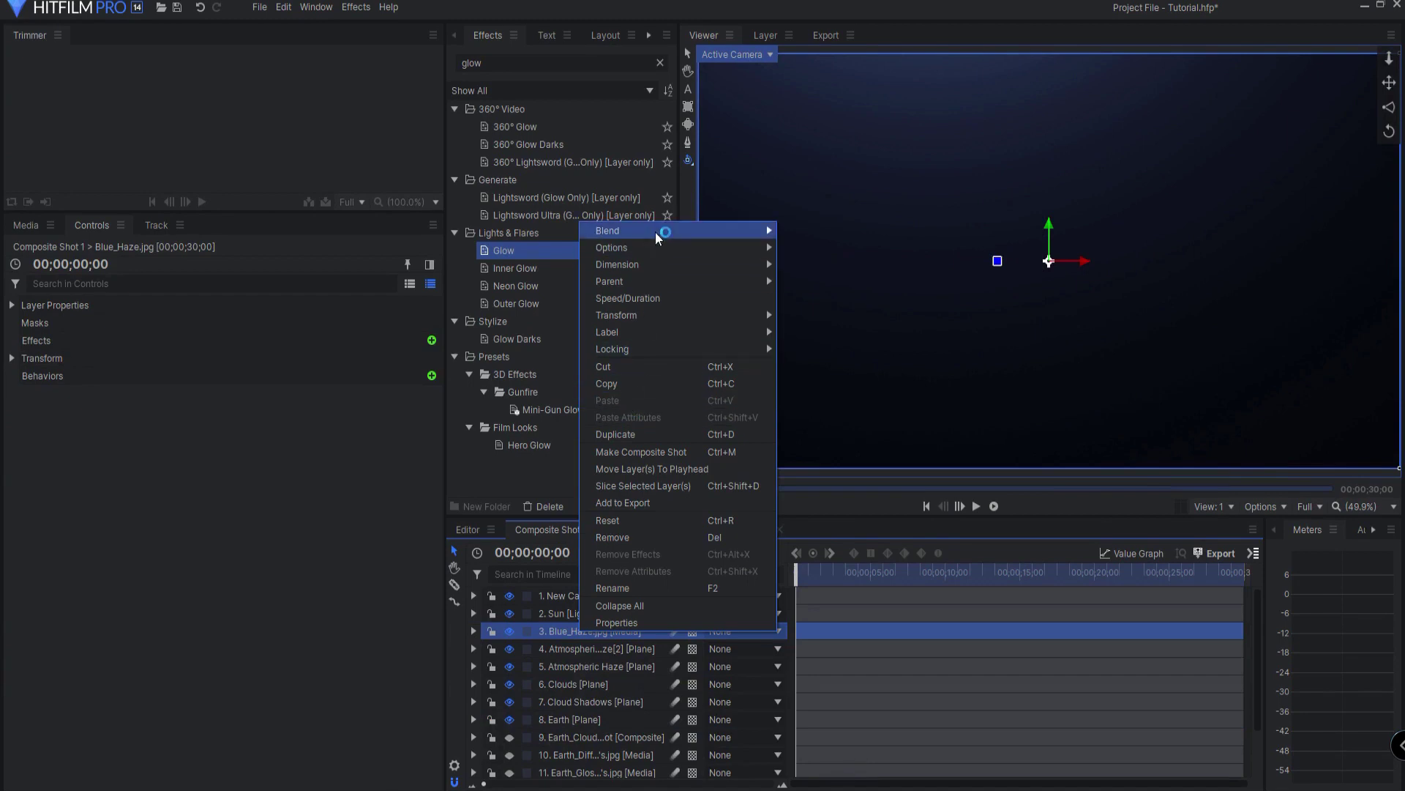
mouse_move(691, 231)
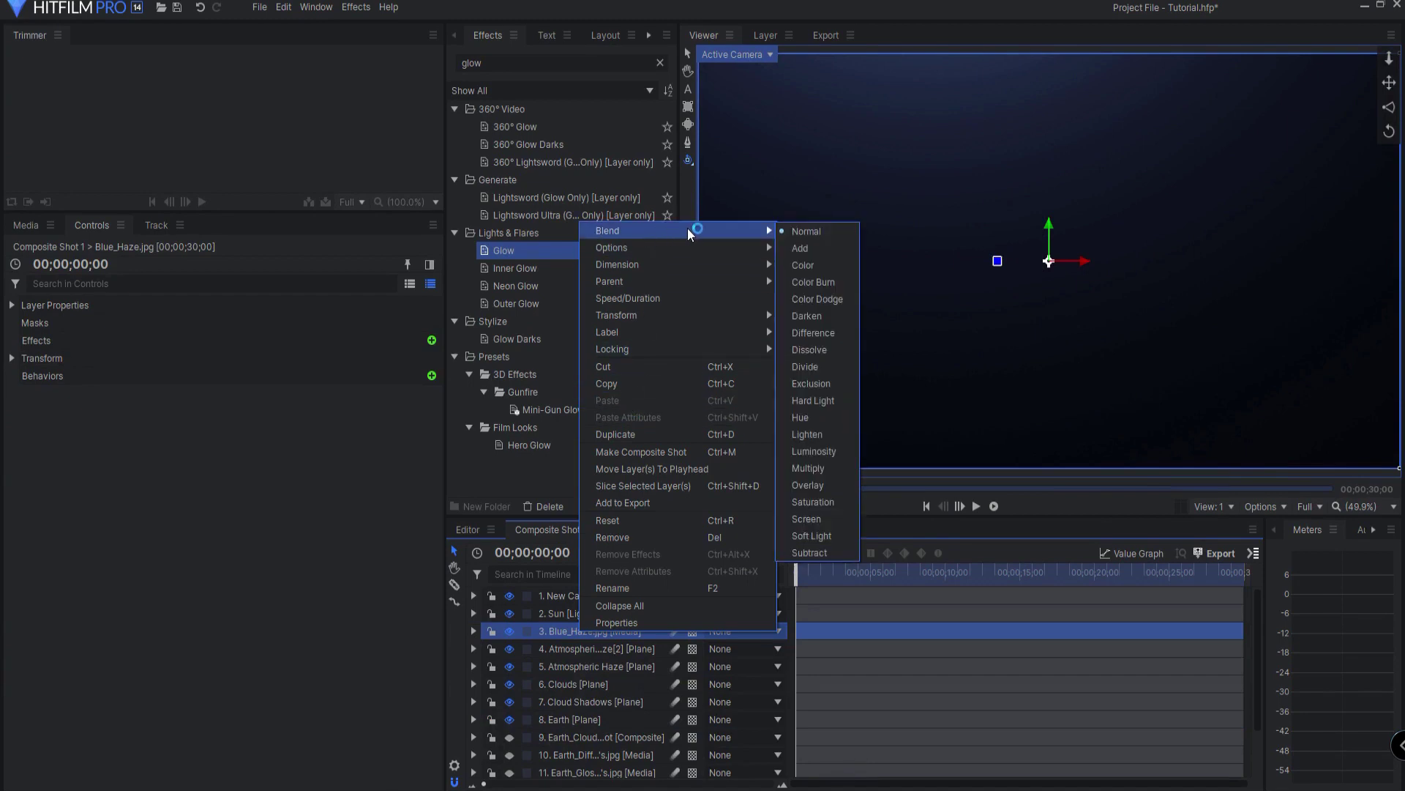
click(806, 519)
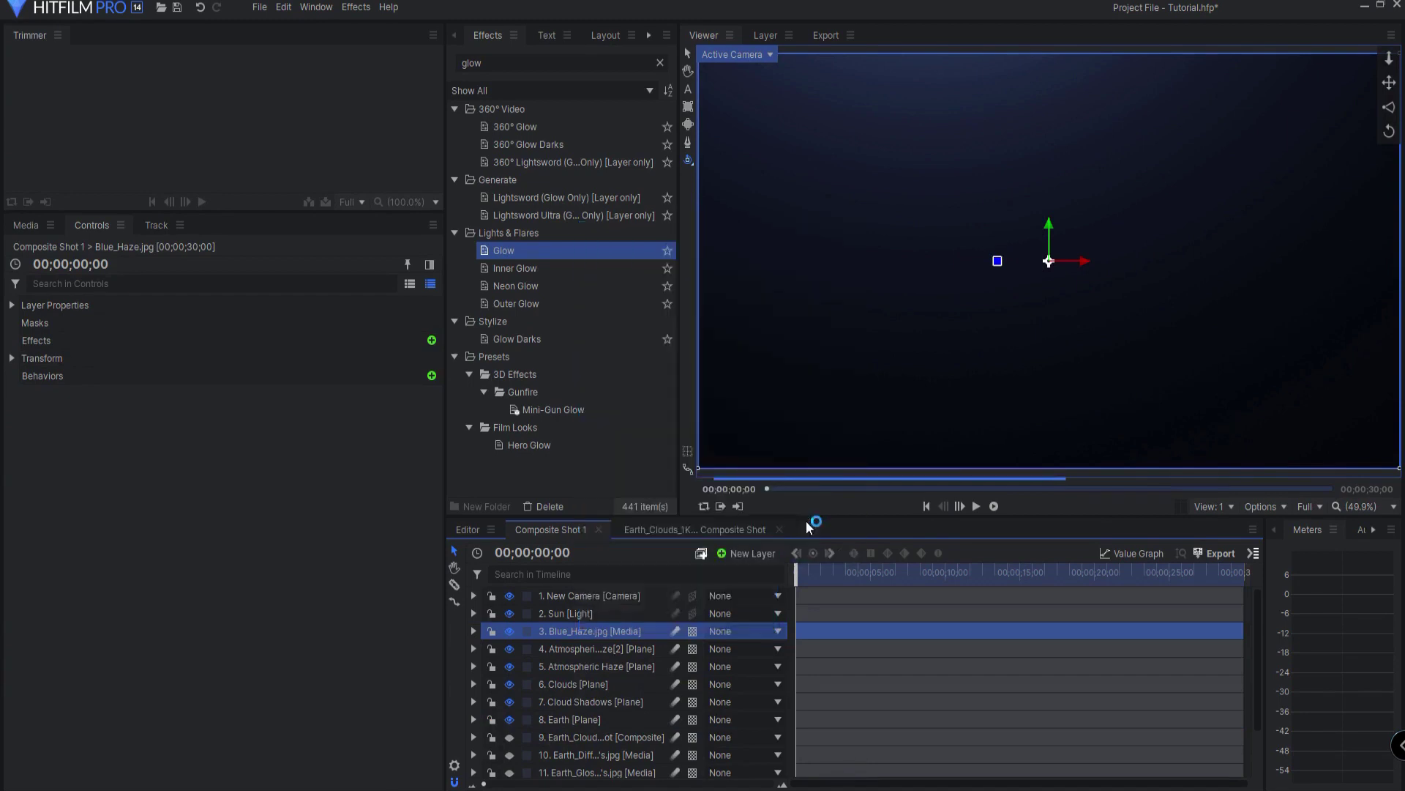
click(510, 631)
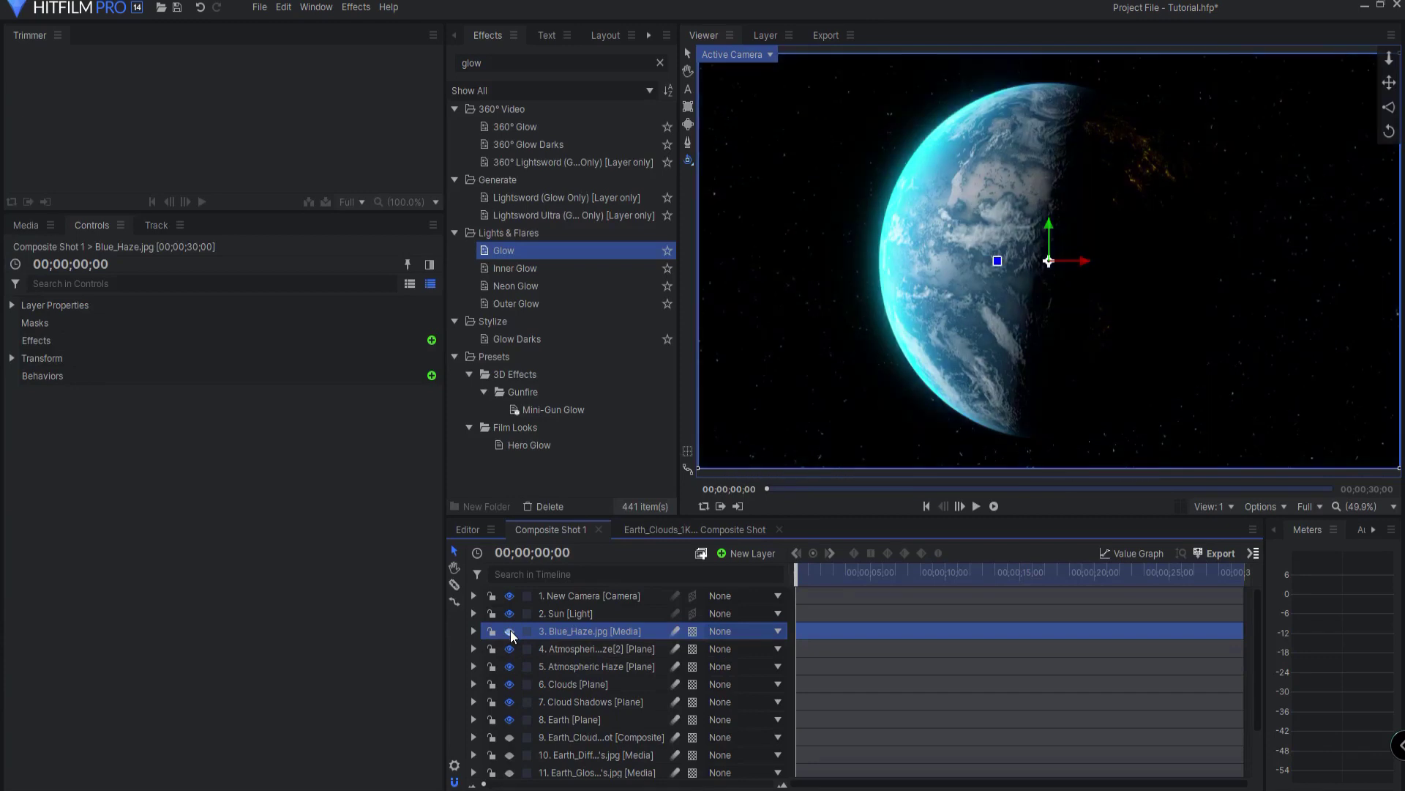
click(511, 629)
click(161, 649)
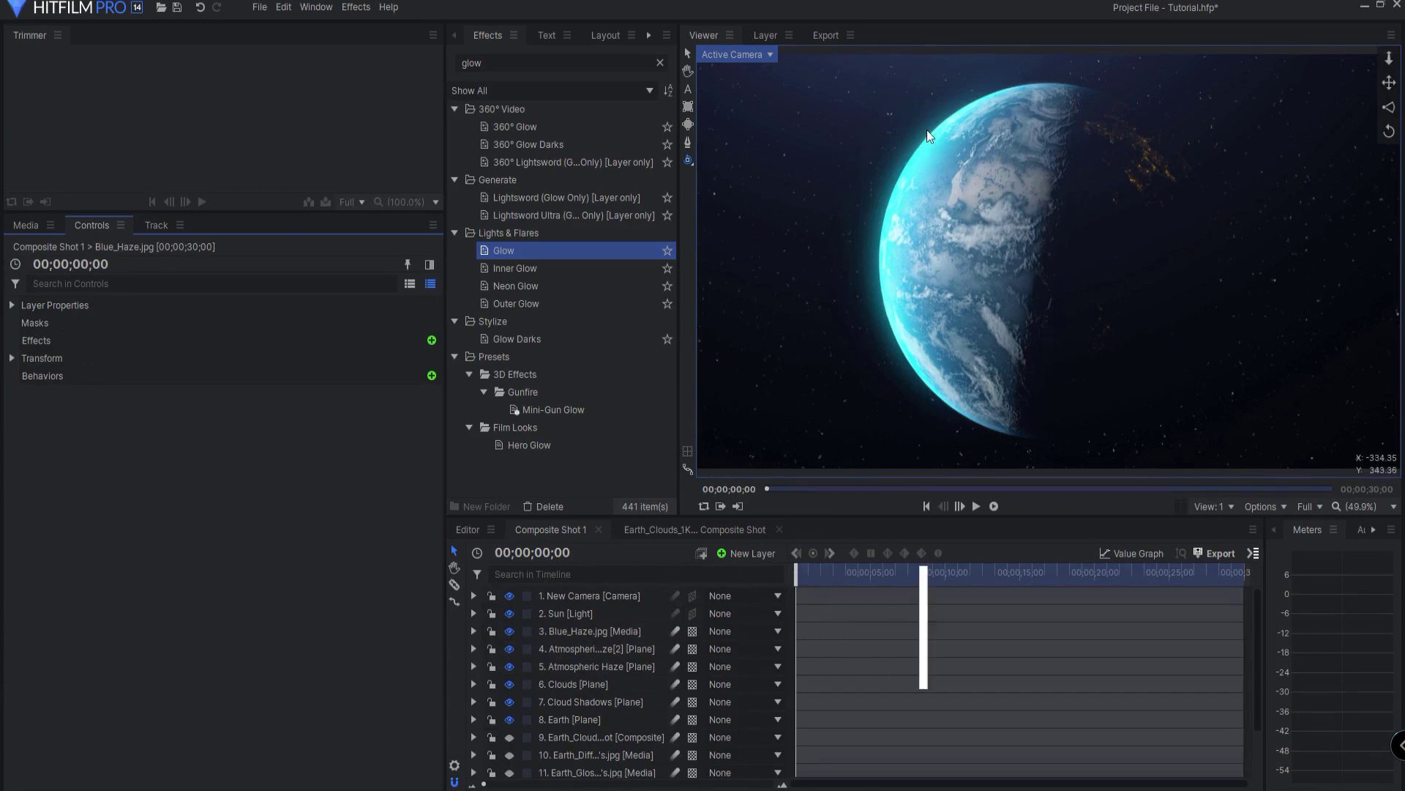
Orbit the camera toward Earth's night side until only a thin lit crescent remains and the Sun light is in frame.
click(571, 614)
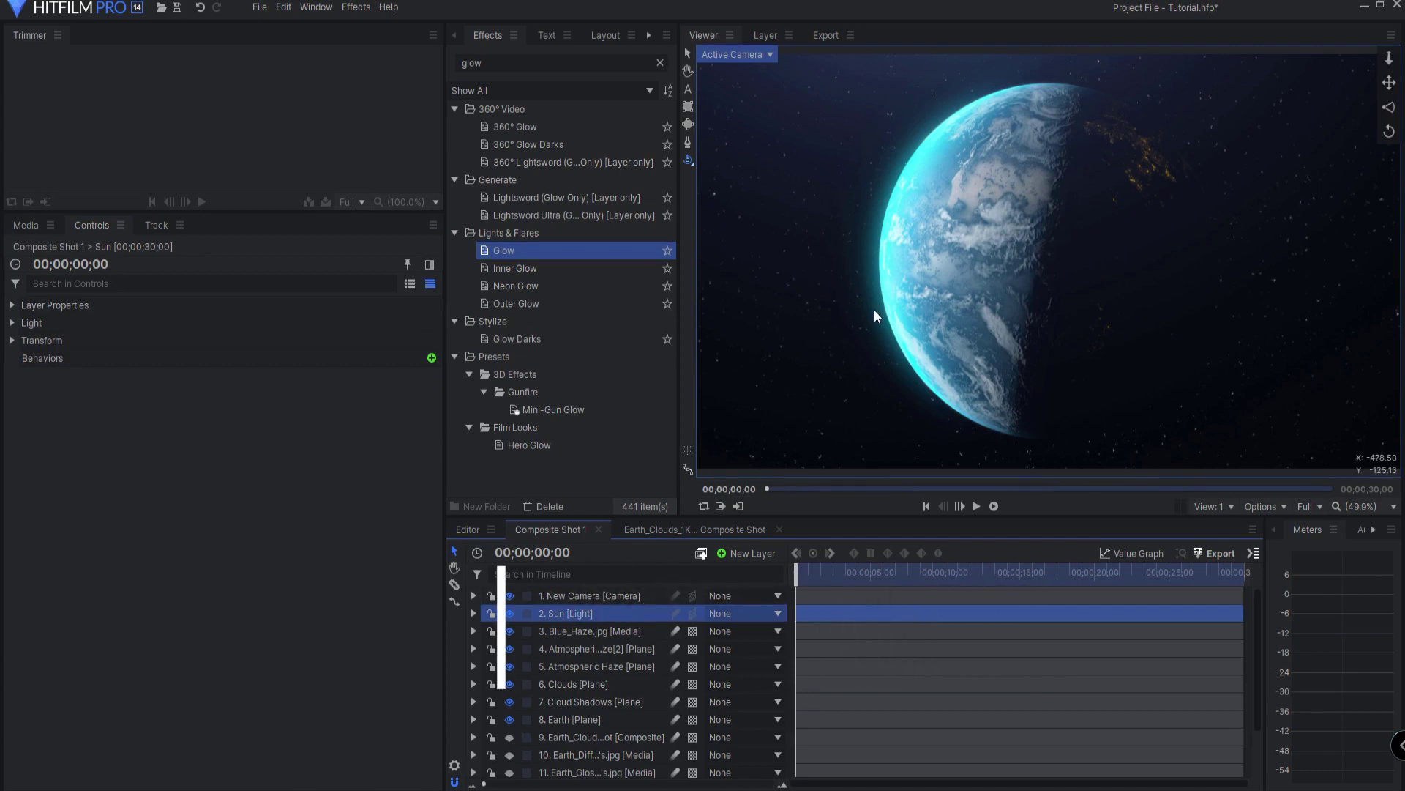
click(573, 719)
drag(1184, 281, 1082, 285)
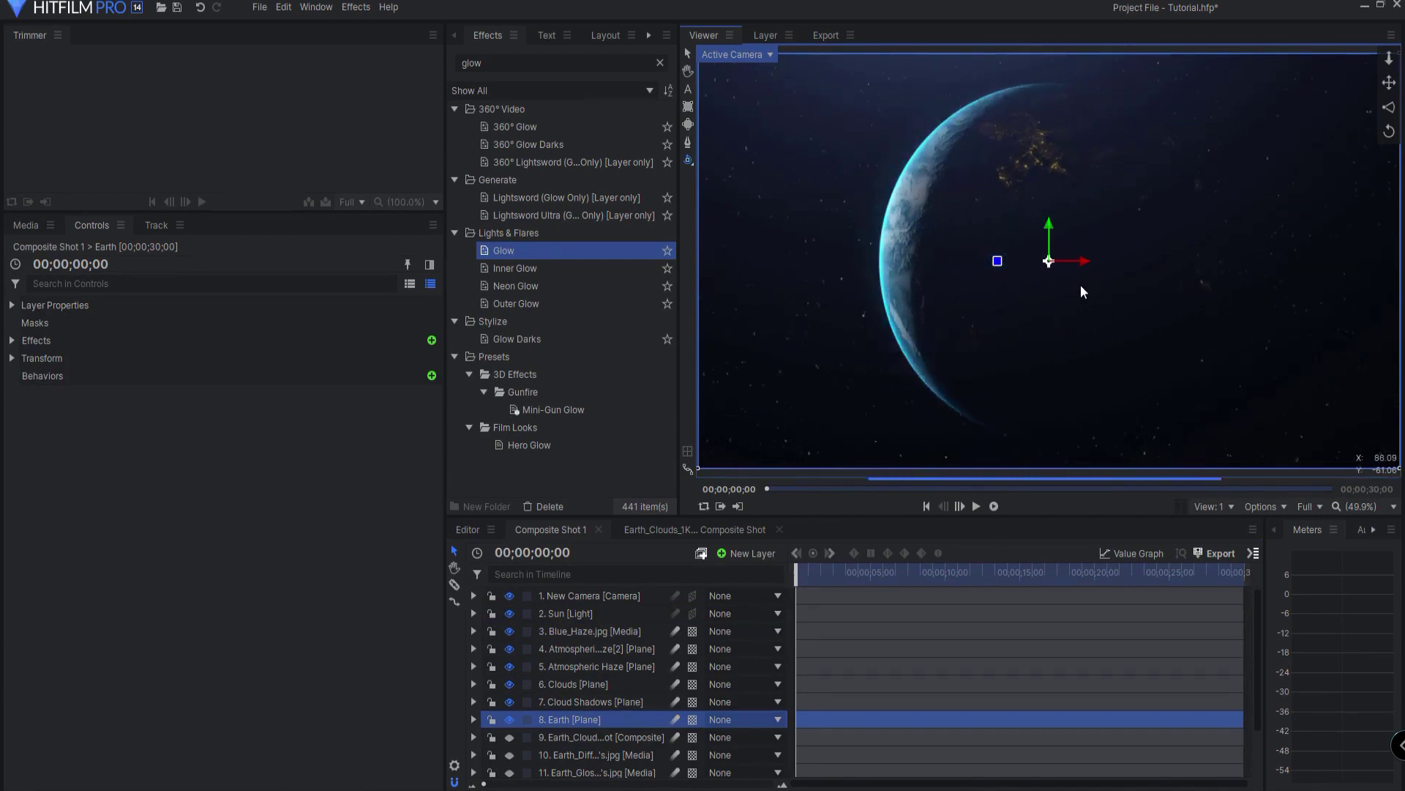
click(587, 614)
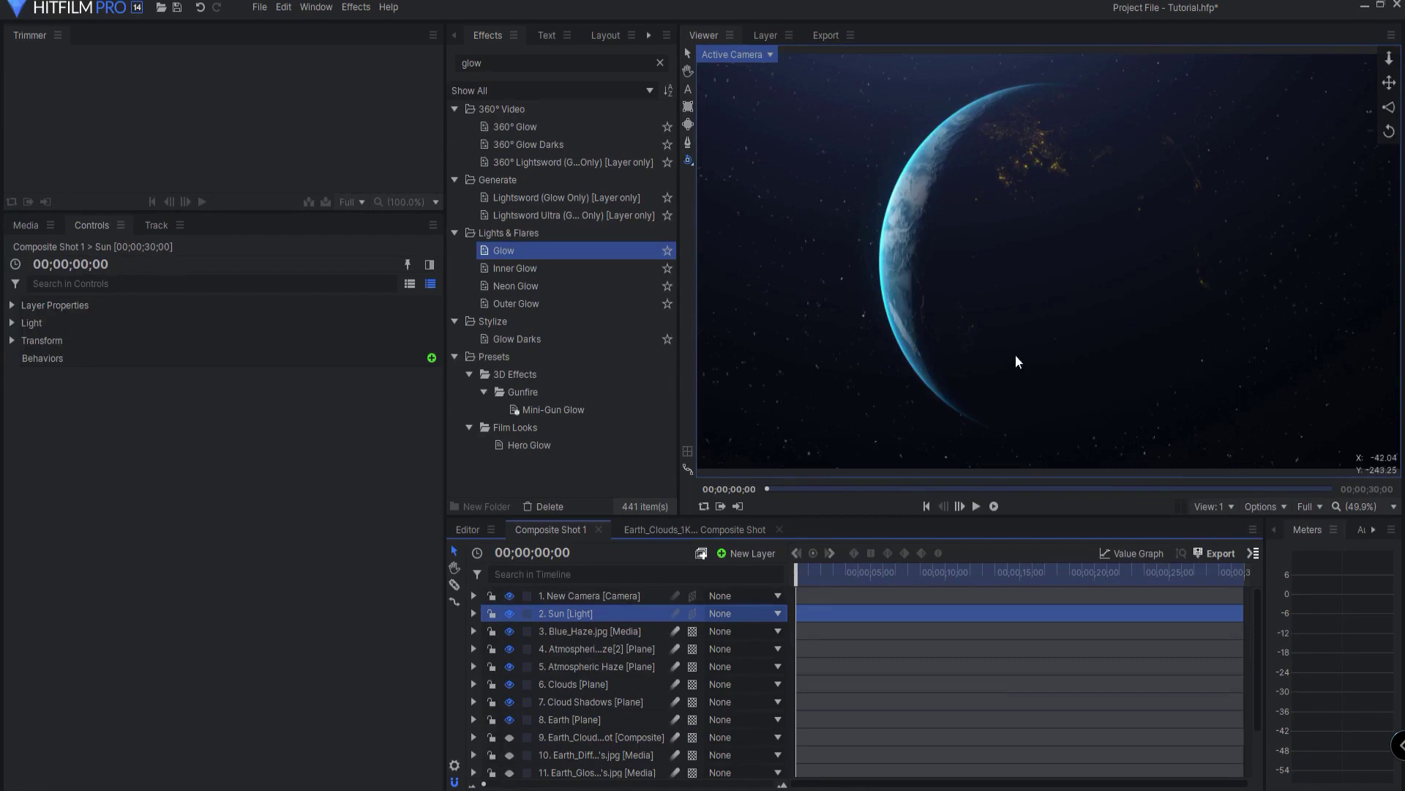
click(623, 718)
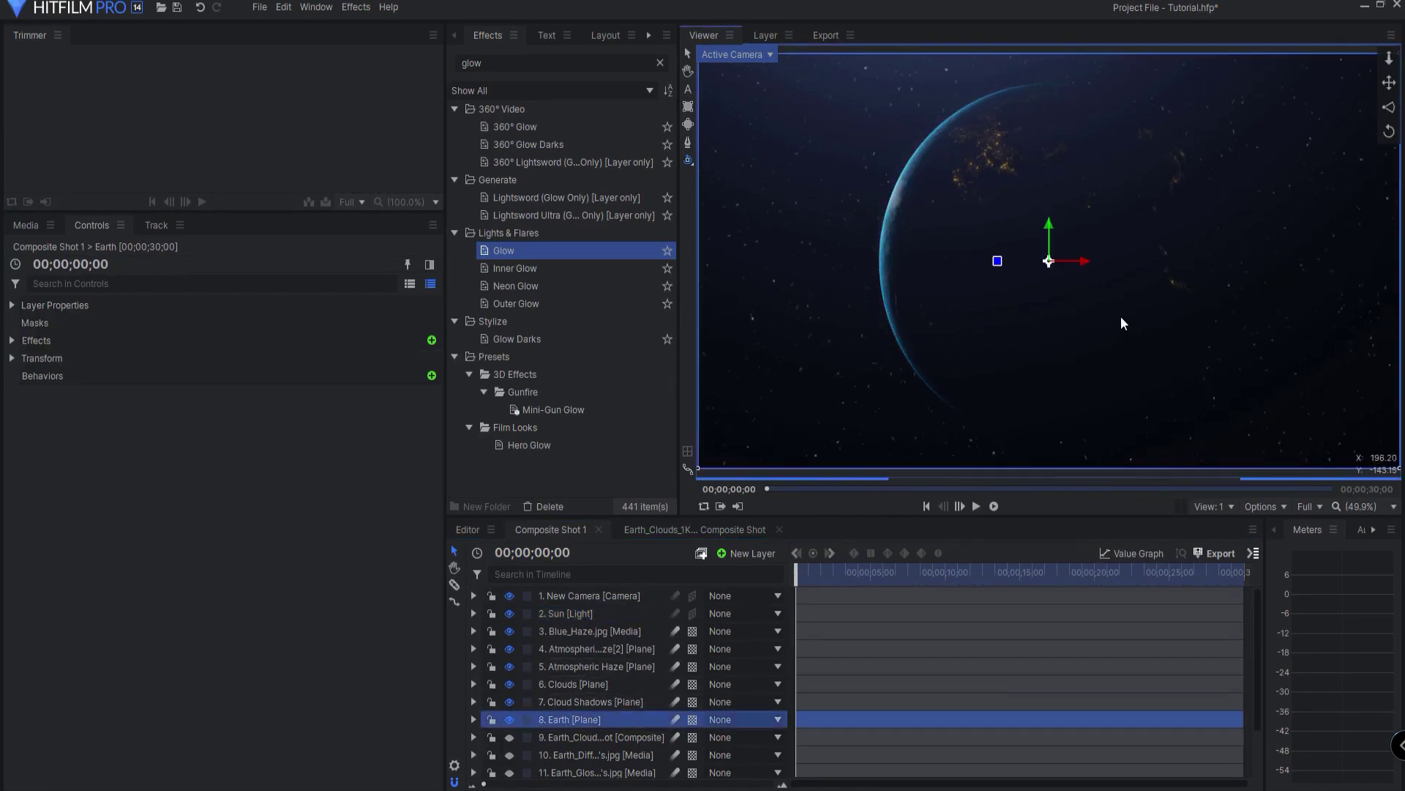
click(583, 614)
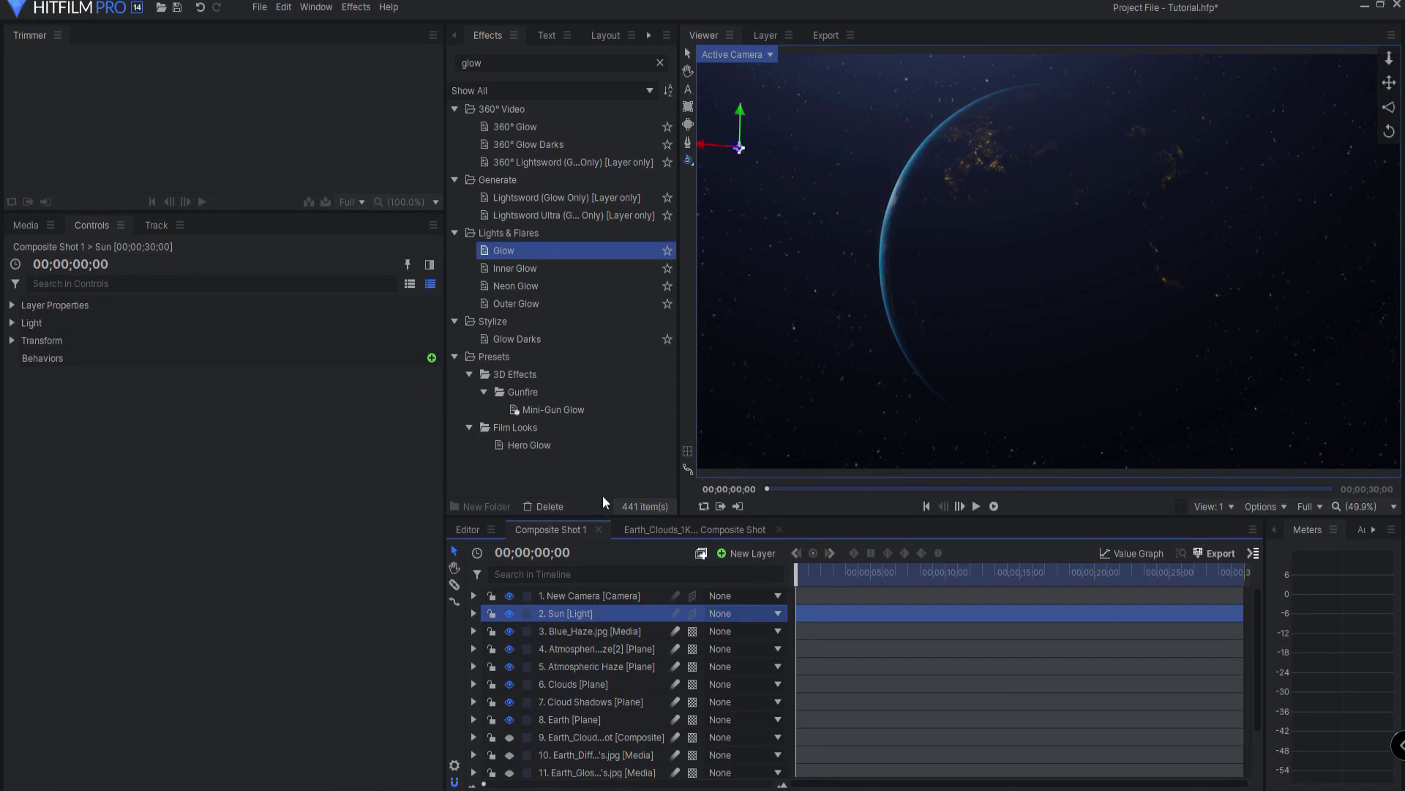
Add New Plane 1 to the composite directly beneath the Sun light and set its blend mode to Add.
click(32, 222)
drag(120, 362, 565, 625)
right_click(574, 631)
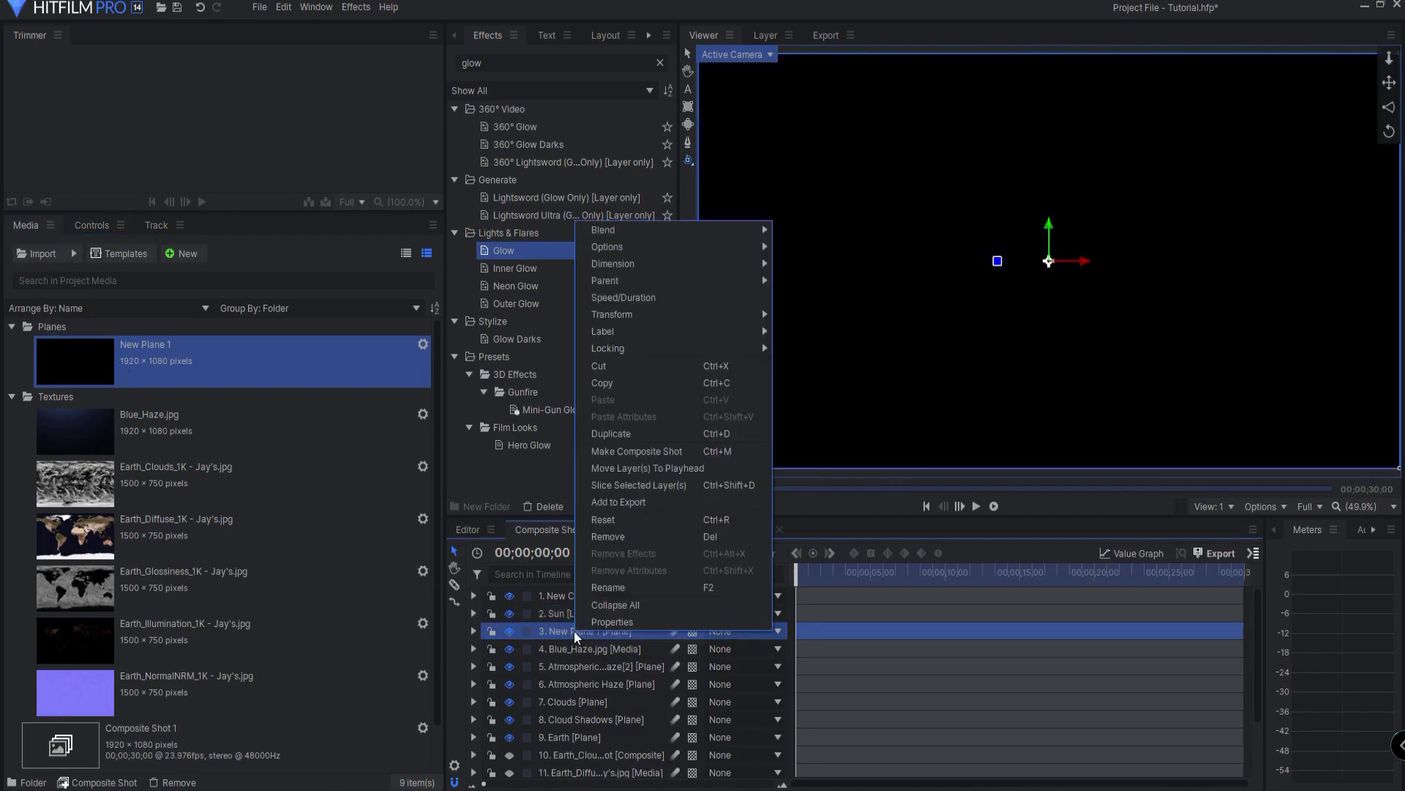
mouse_move(663, 228)
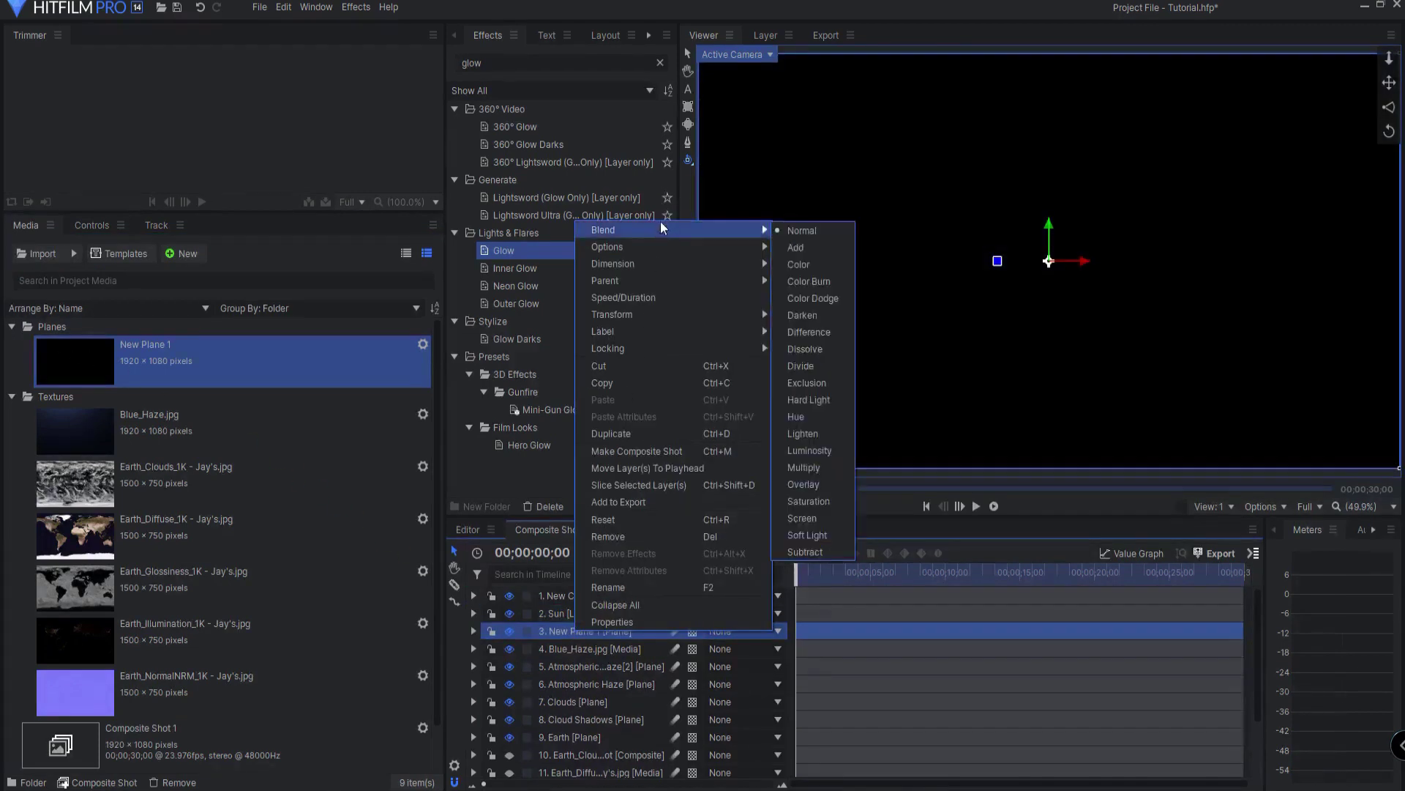
click(813, 248)
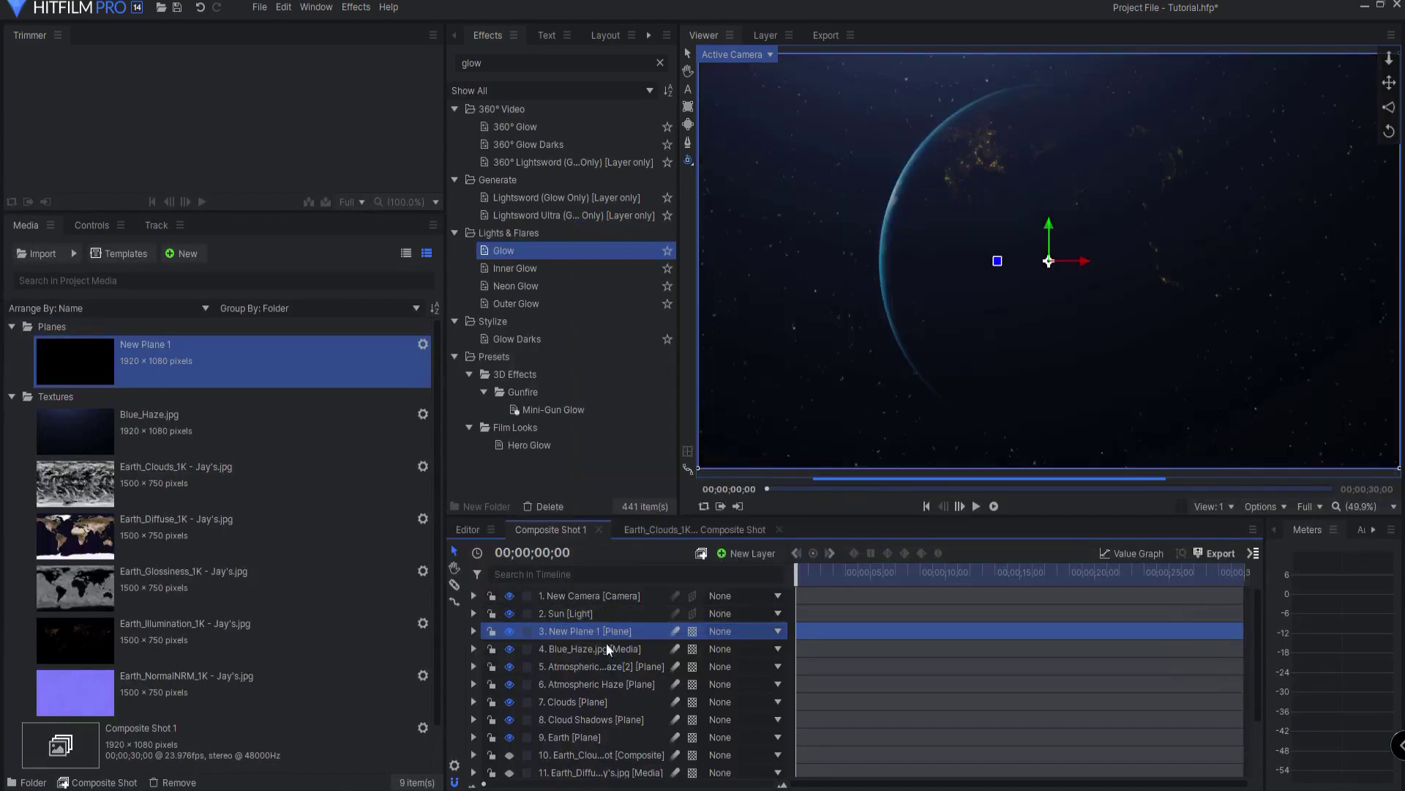
Move the new plane beneath the Blue_Haze.jpg layer and rename it Sun Flare.
drag(586, 635, 585, 656)
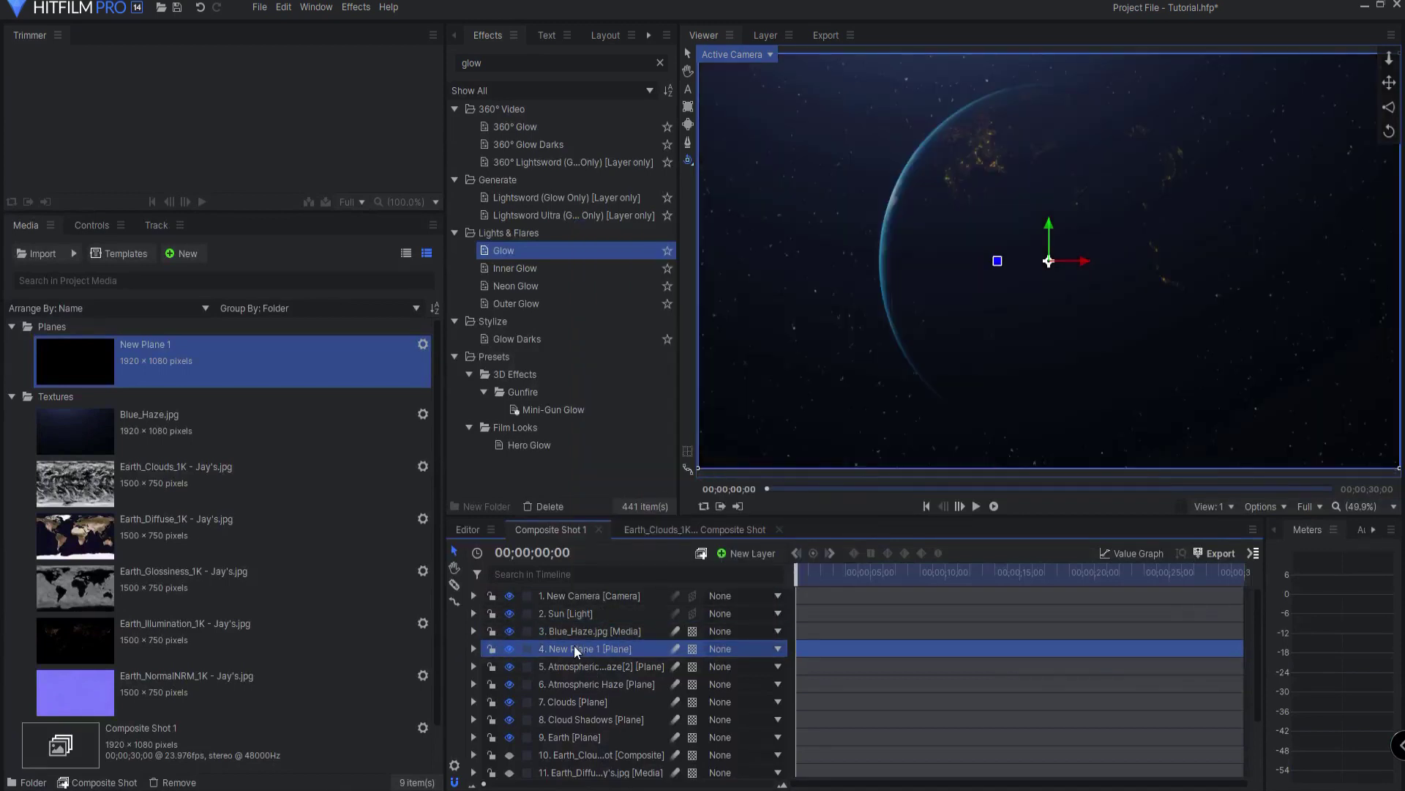
double_click(574, 644)
text(S)
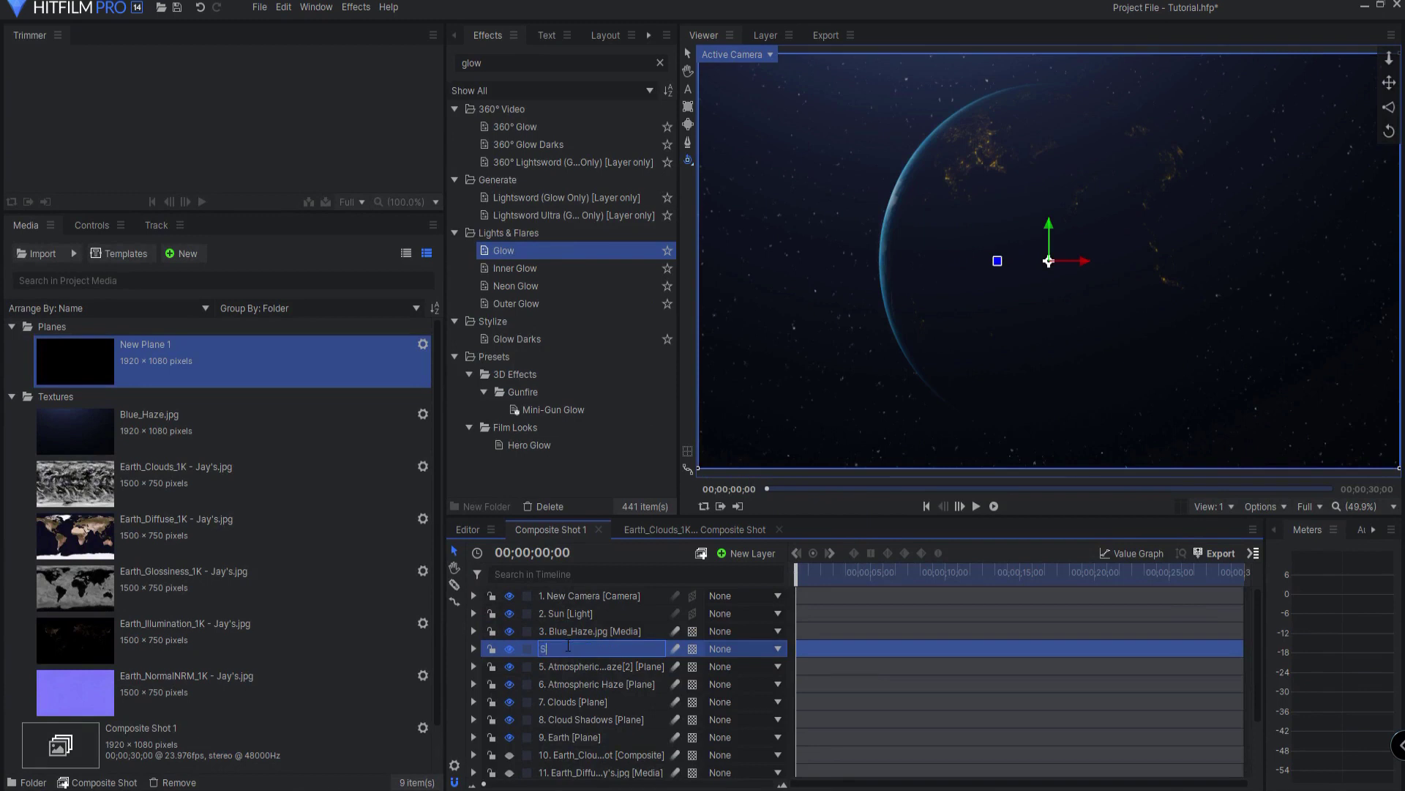
text(un Flare)
key(Return)
Find the Light Flares effect by searching for light flare and apply it to the Sun Flare plane.
double_click(454, 65)
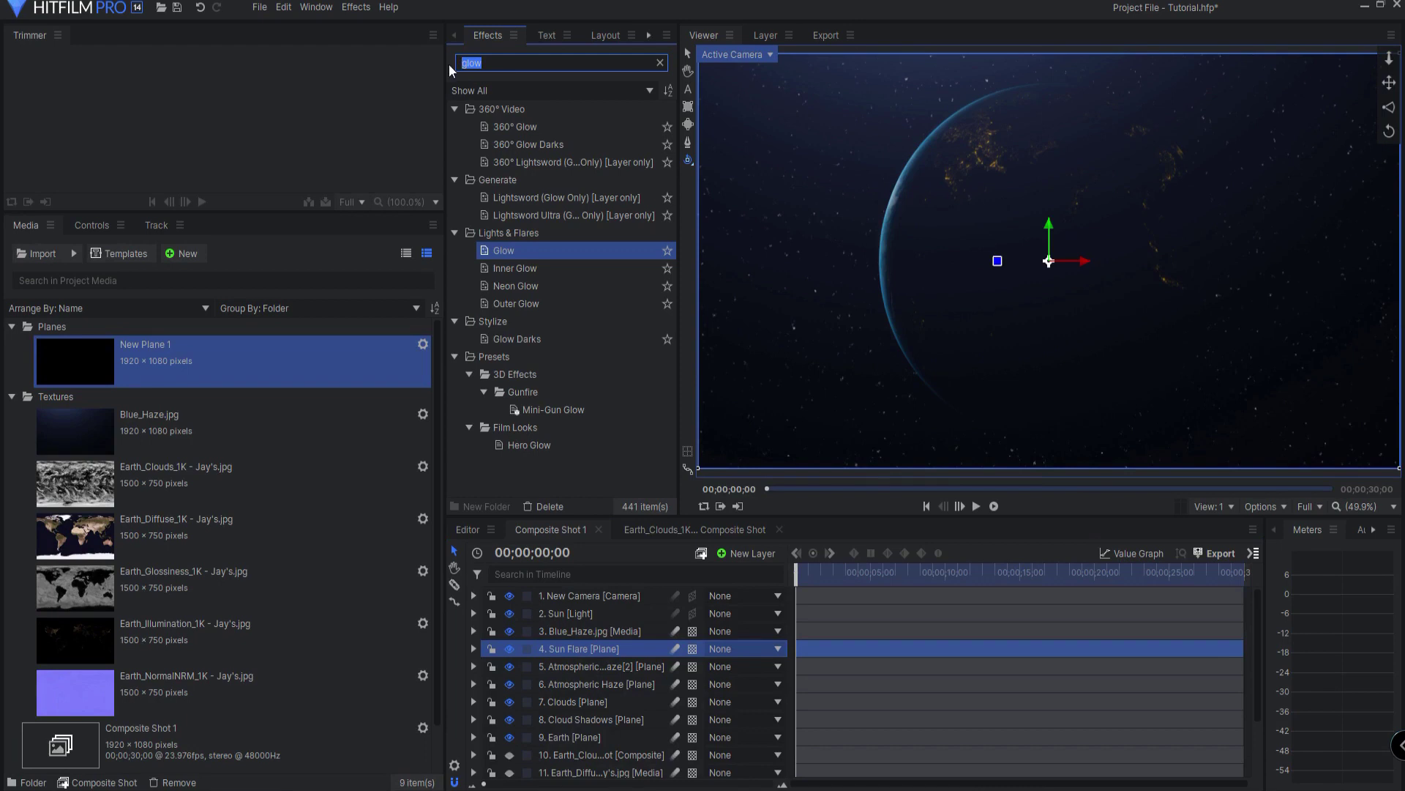
text(light flare)
click(518, 250)
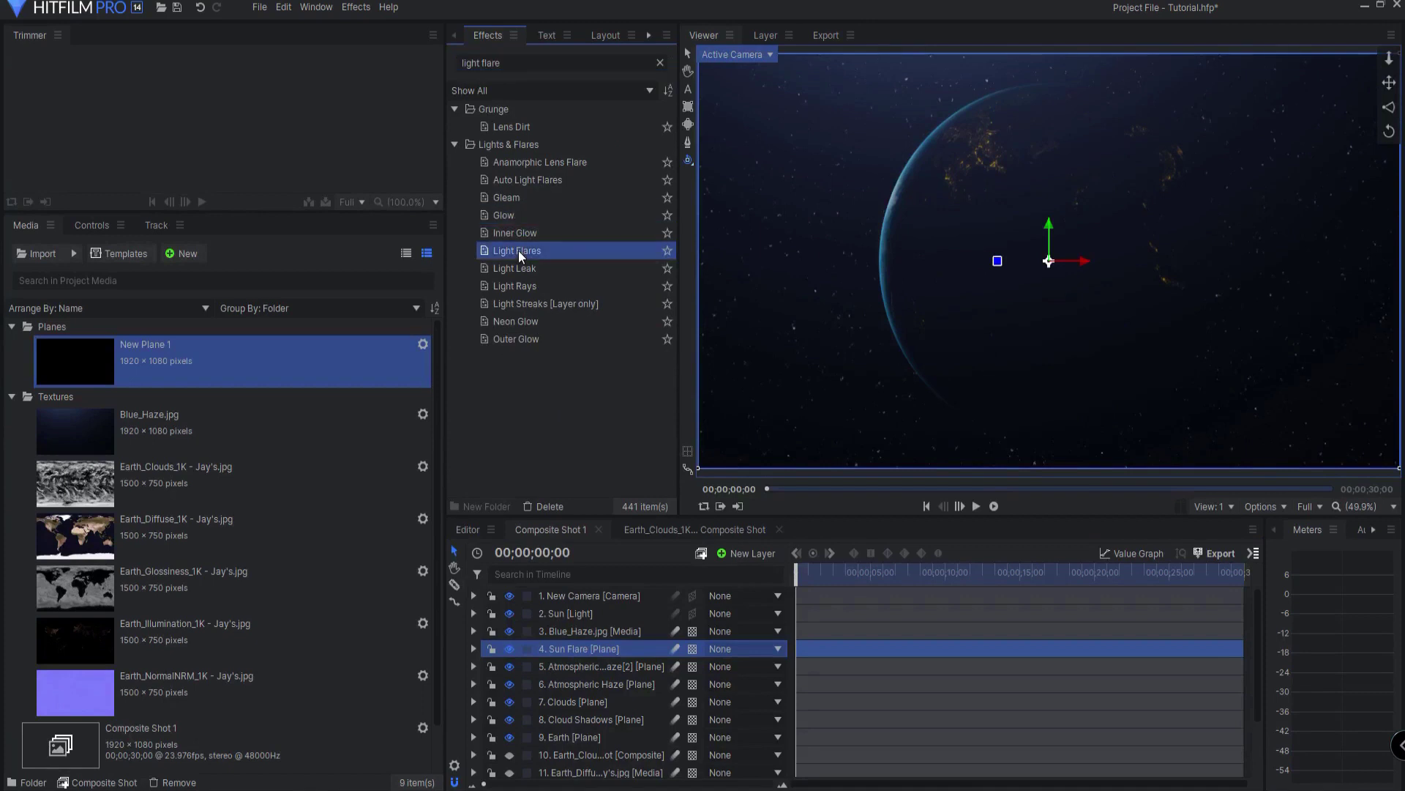
drag(574, 653, 574, 650)
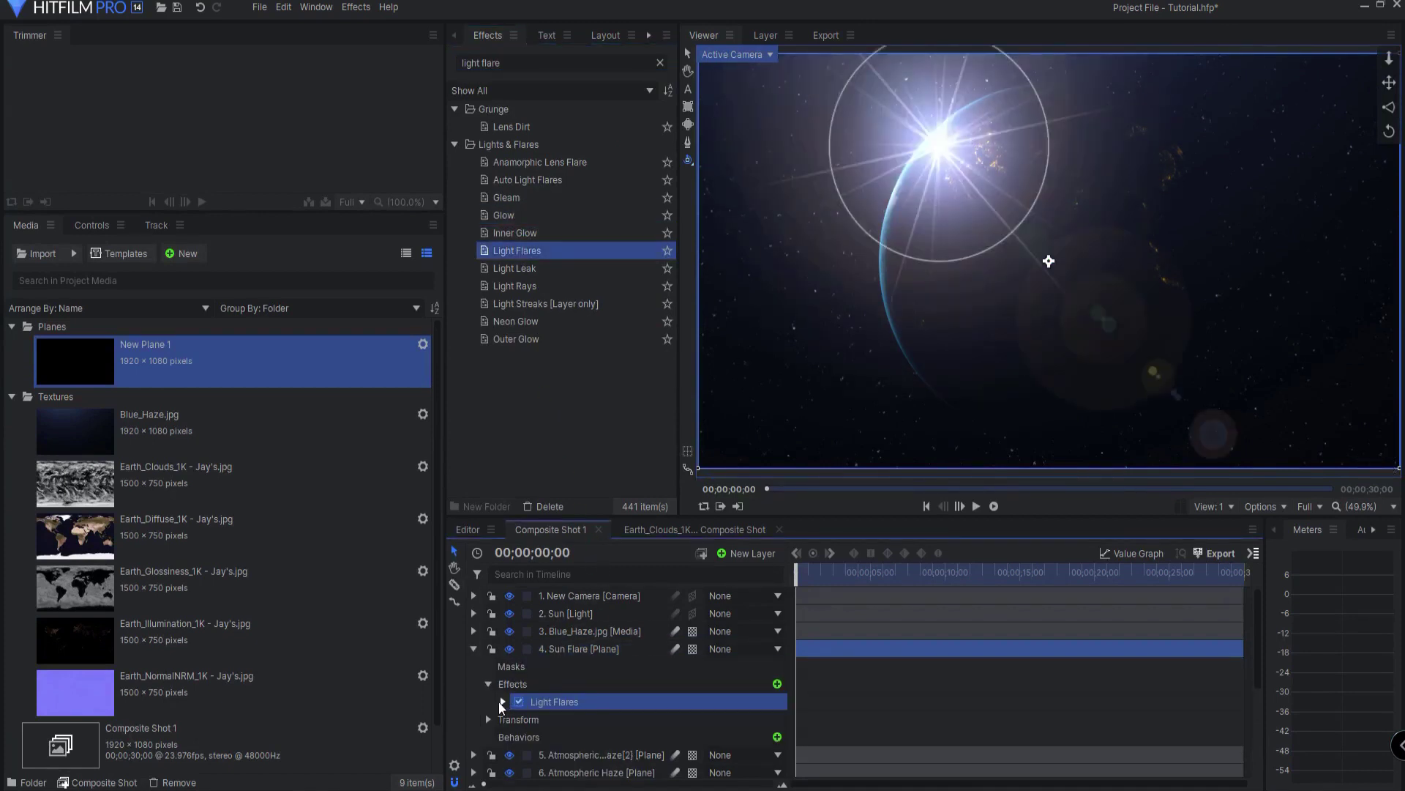
Set the hotspot position center of the Sun Flare's Light Flares effect to 0, 0.
click(502, 701)
scroll(659, 658, down, 1)
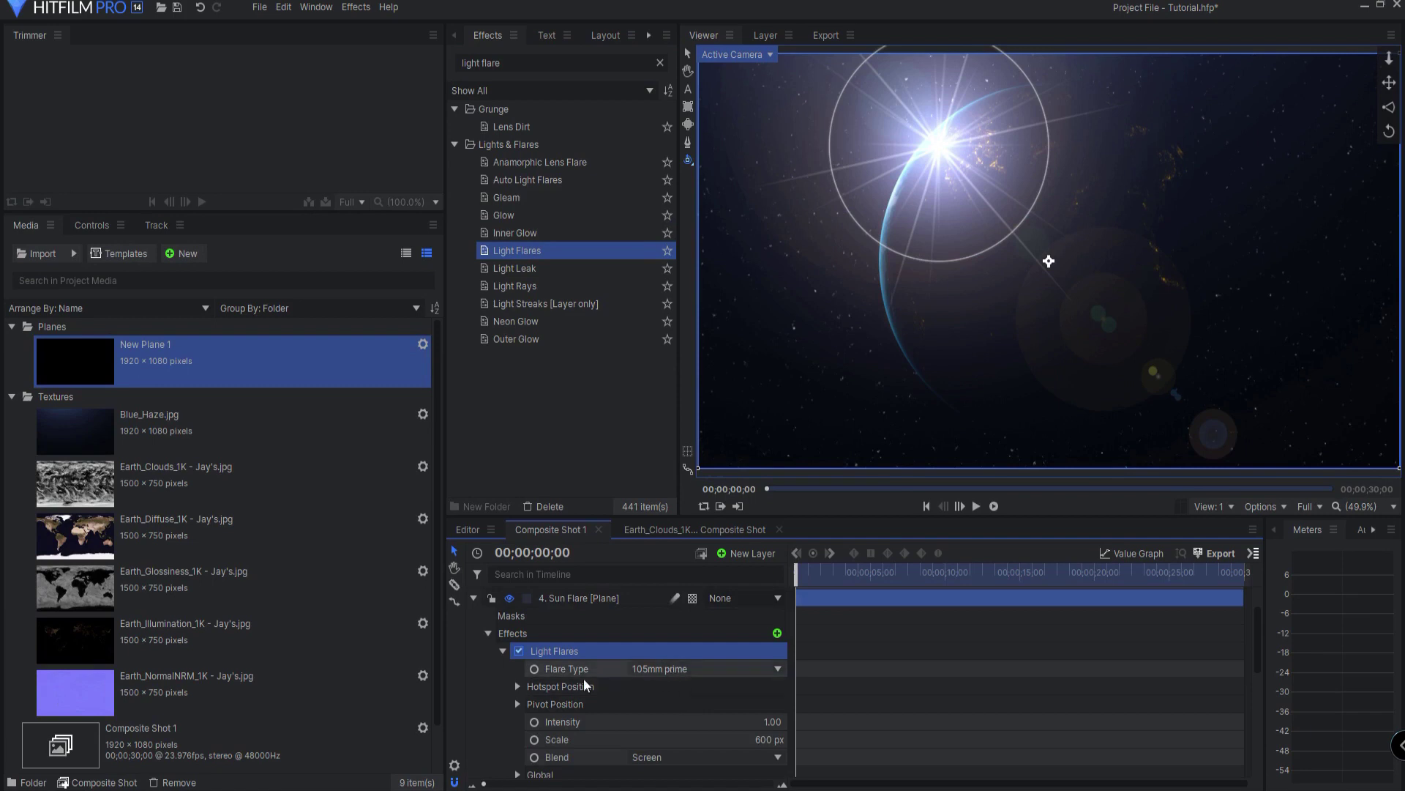
click(518, 686)
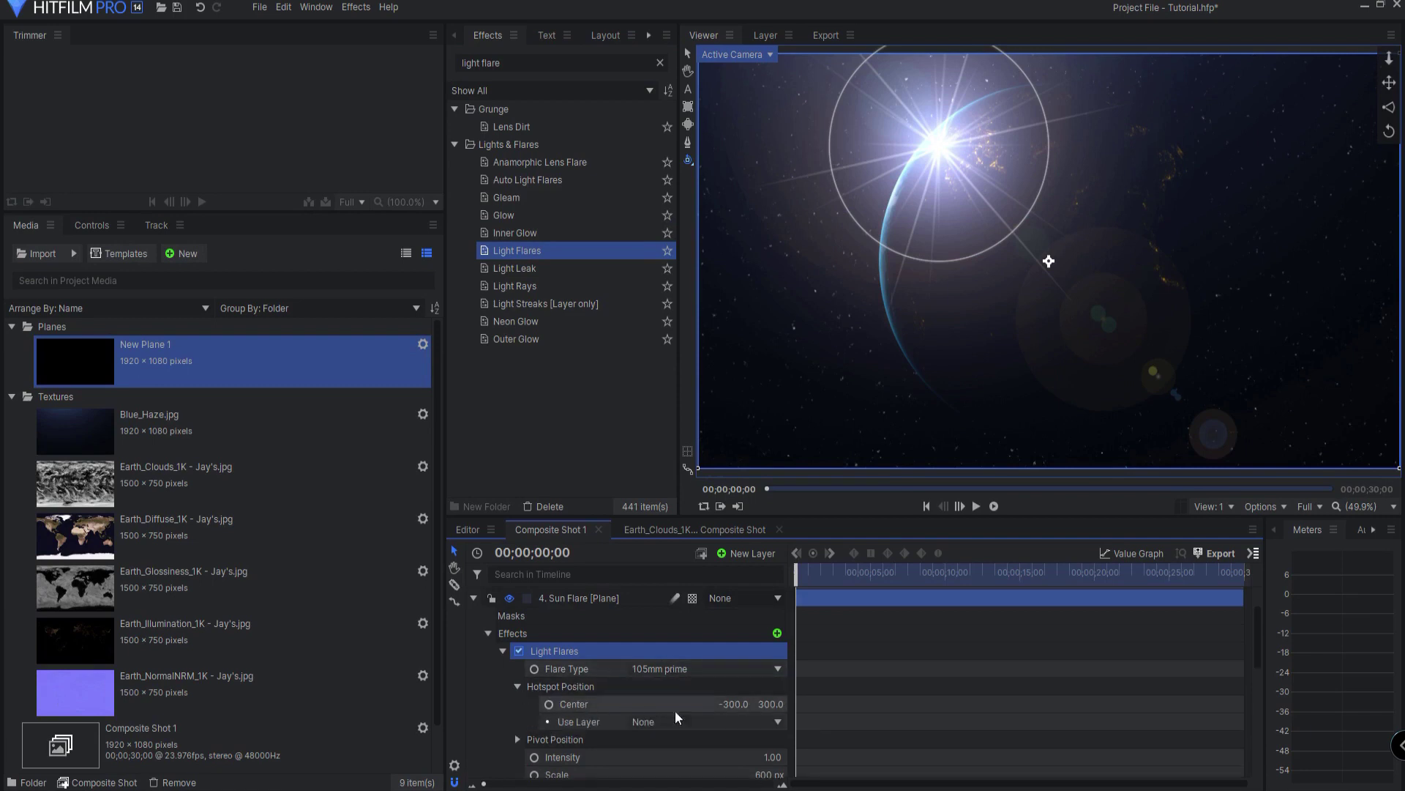
click(729, 703)
text(0)
key(Tab)
text(0)
key(Return)
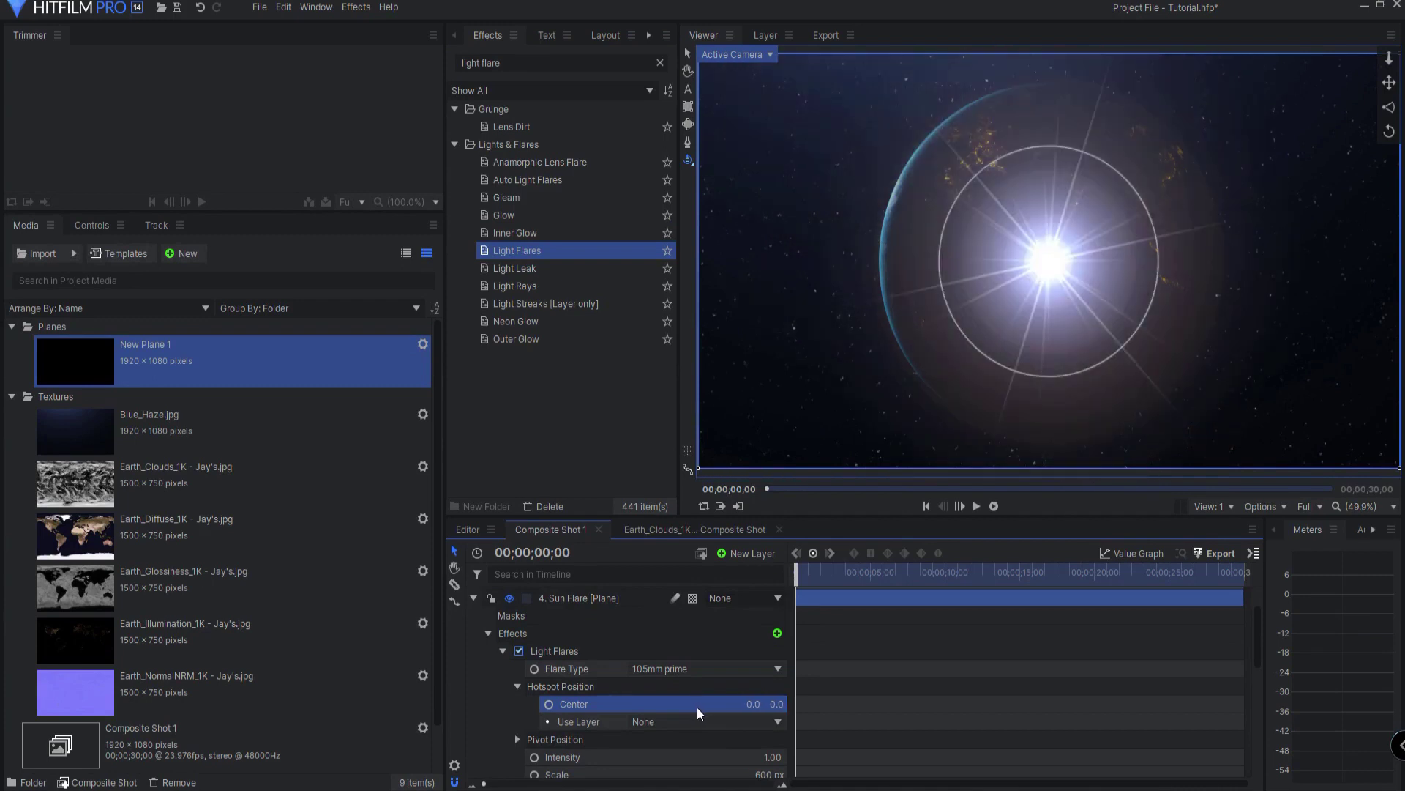
Attach the flare's hotspot to the Sun light layer and orbit the camera to bring the flare onto Earth's lit edge.
click(692, 723)
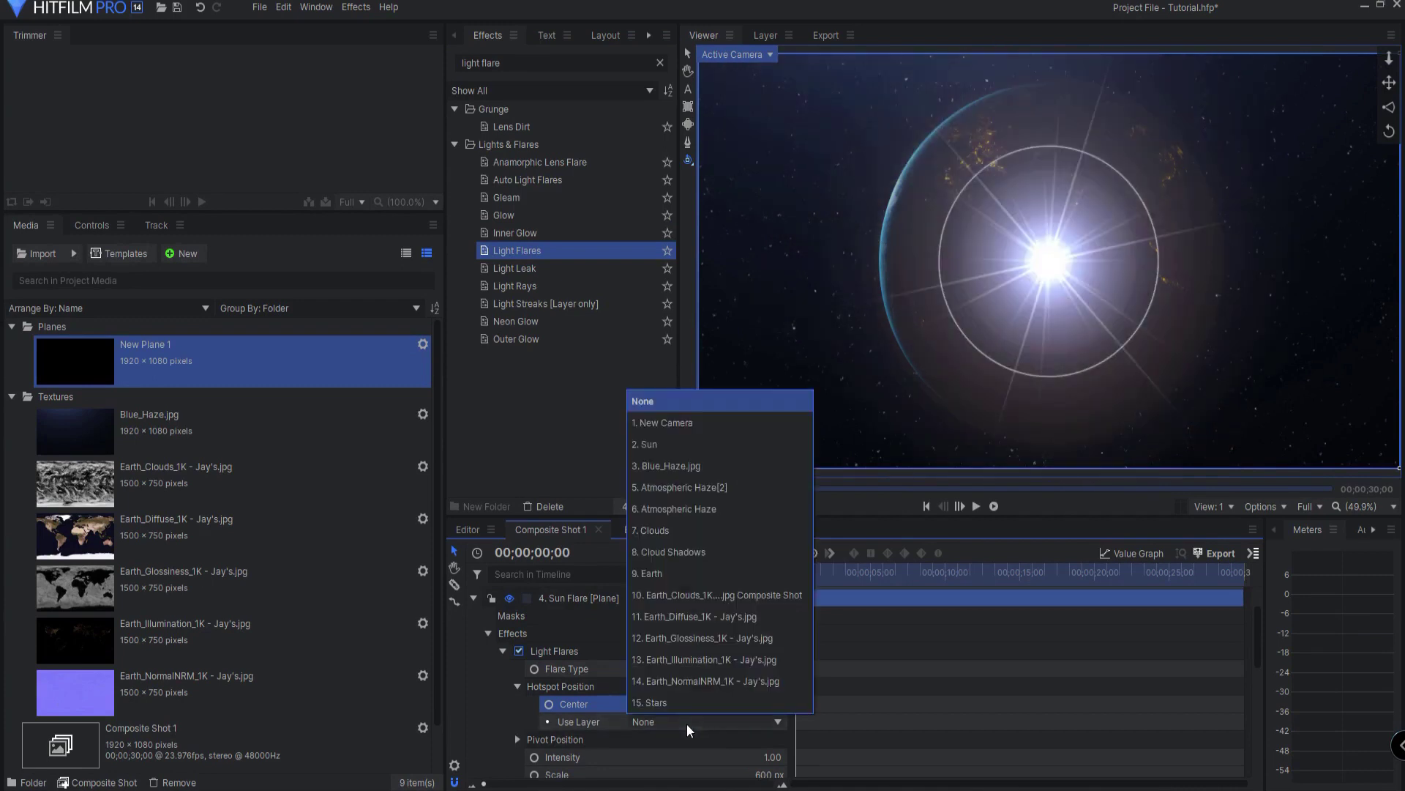
click(674, 445)
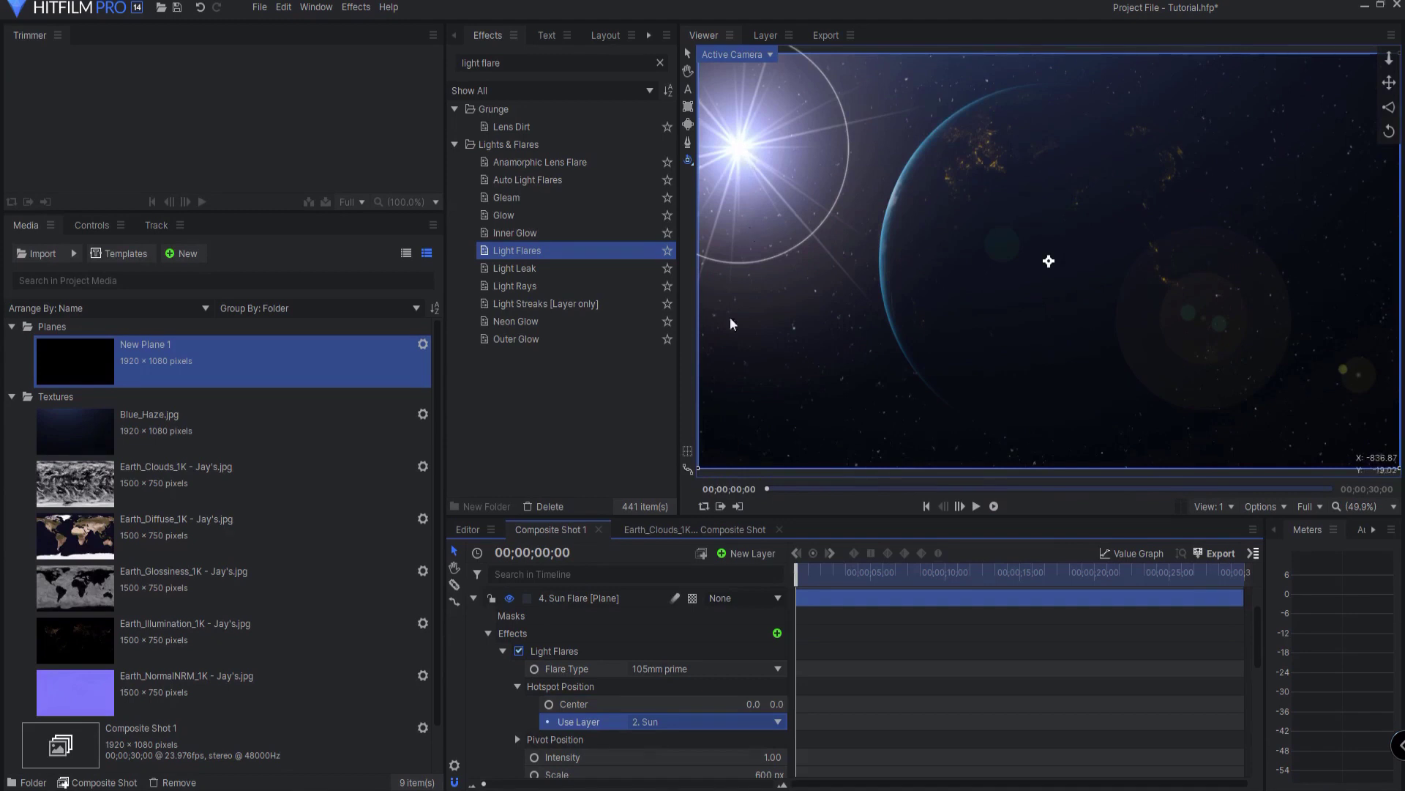
scroll(559, 665, up, 3)
click(474, 647)
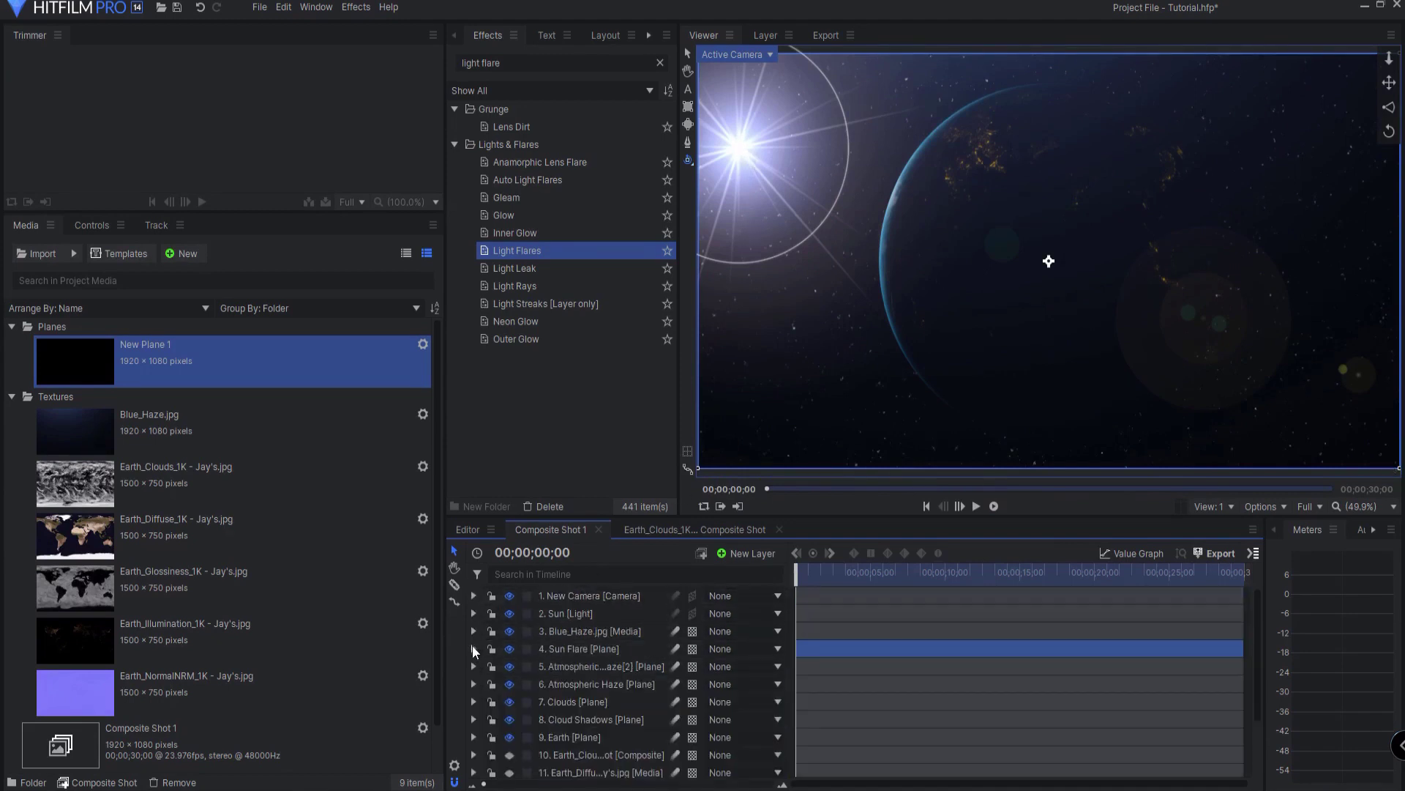
click(570, 735)
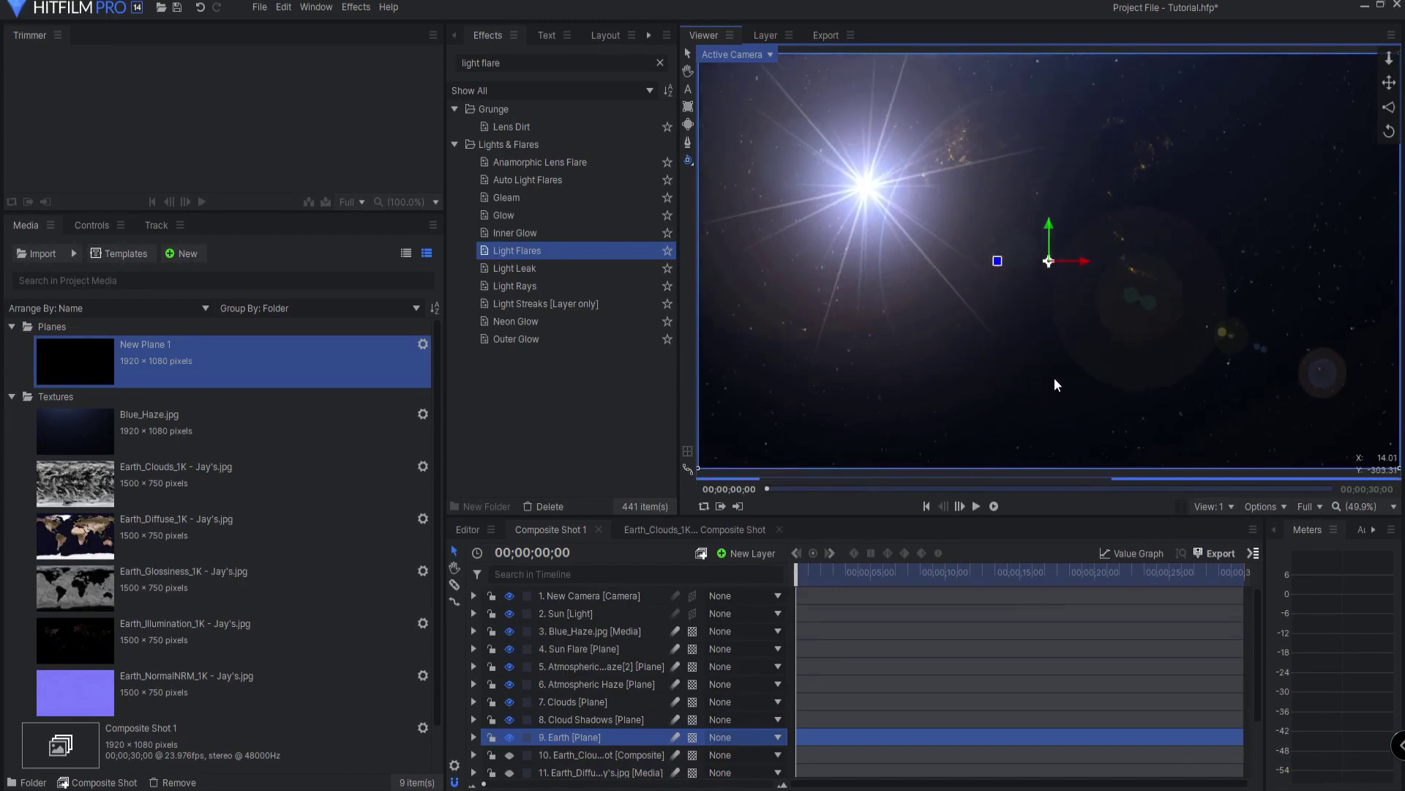
Change the Sun Flare plane's Light Flares type to Spiked orange.
click(555, 649)
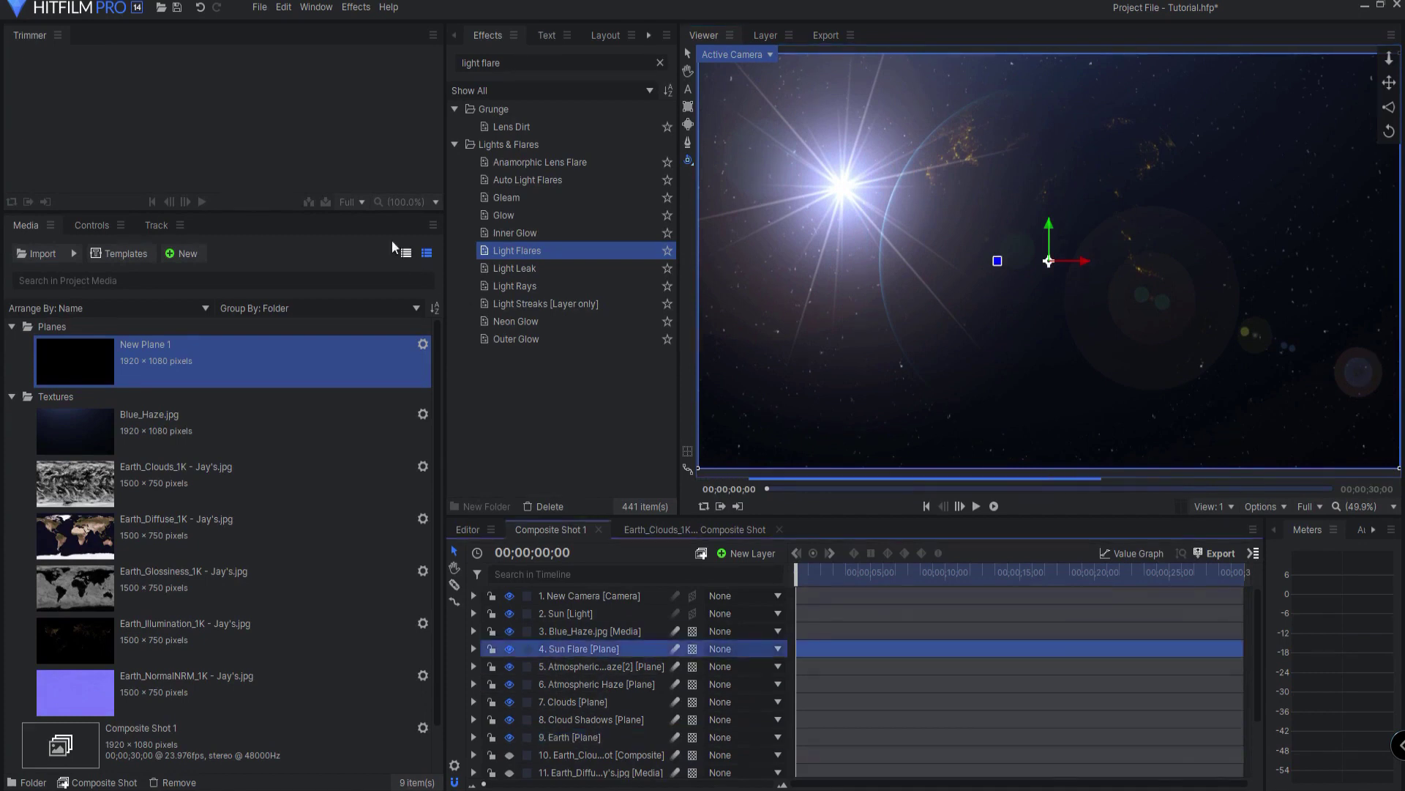
click(94, 225)
click(26, 358)
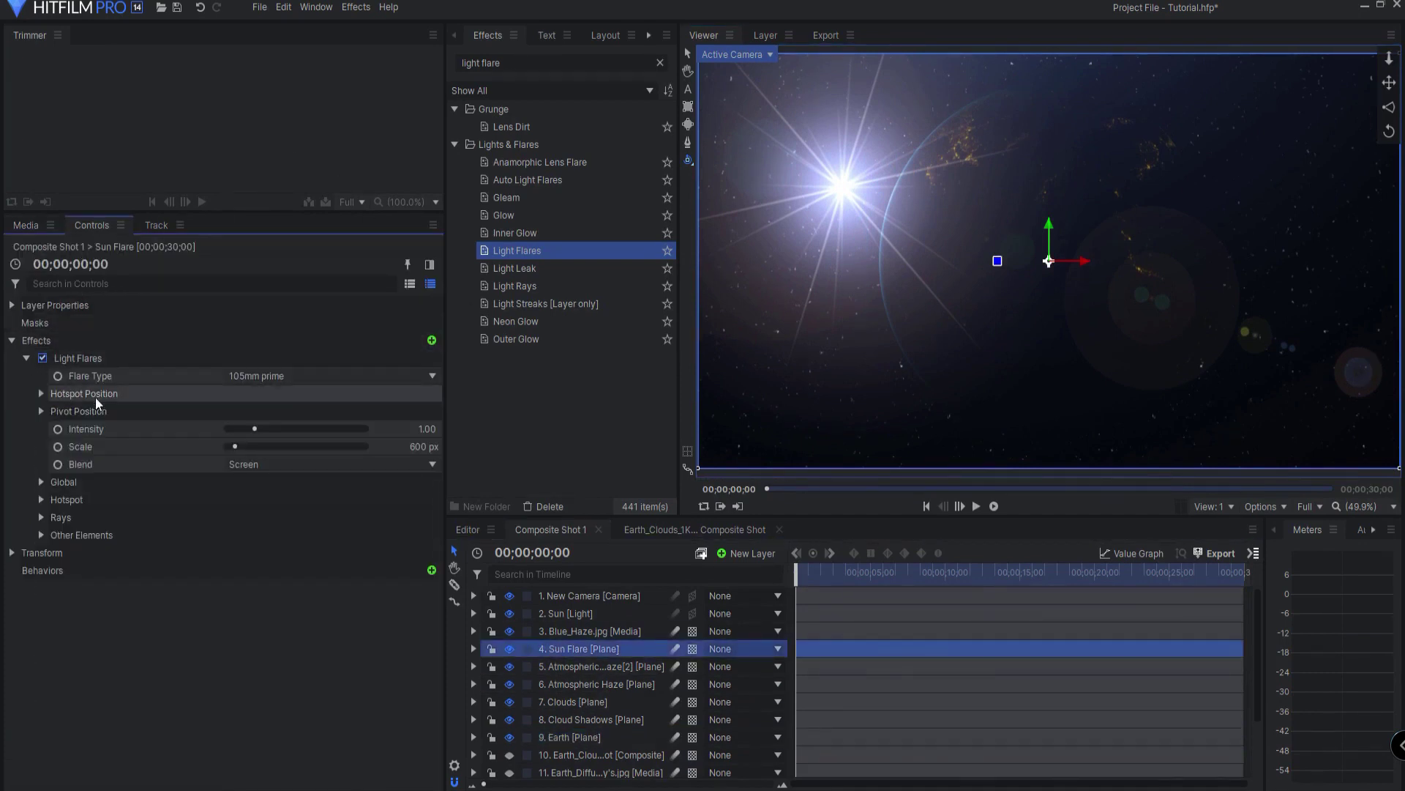
click(274, 376)
scroll(294, 519, down, 6)
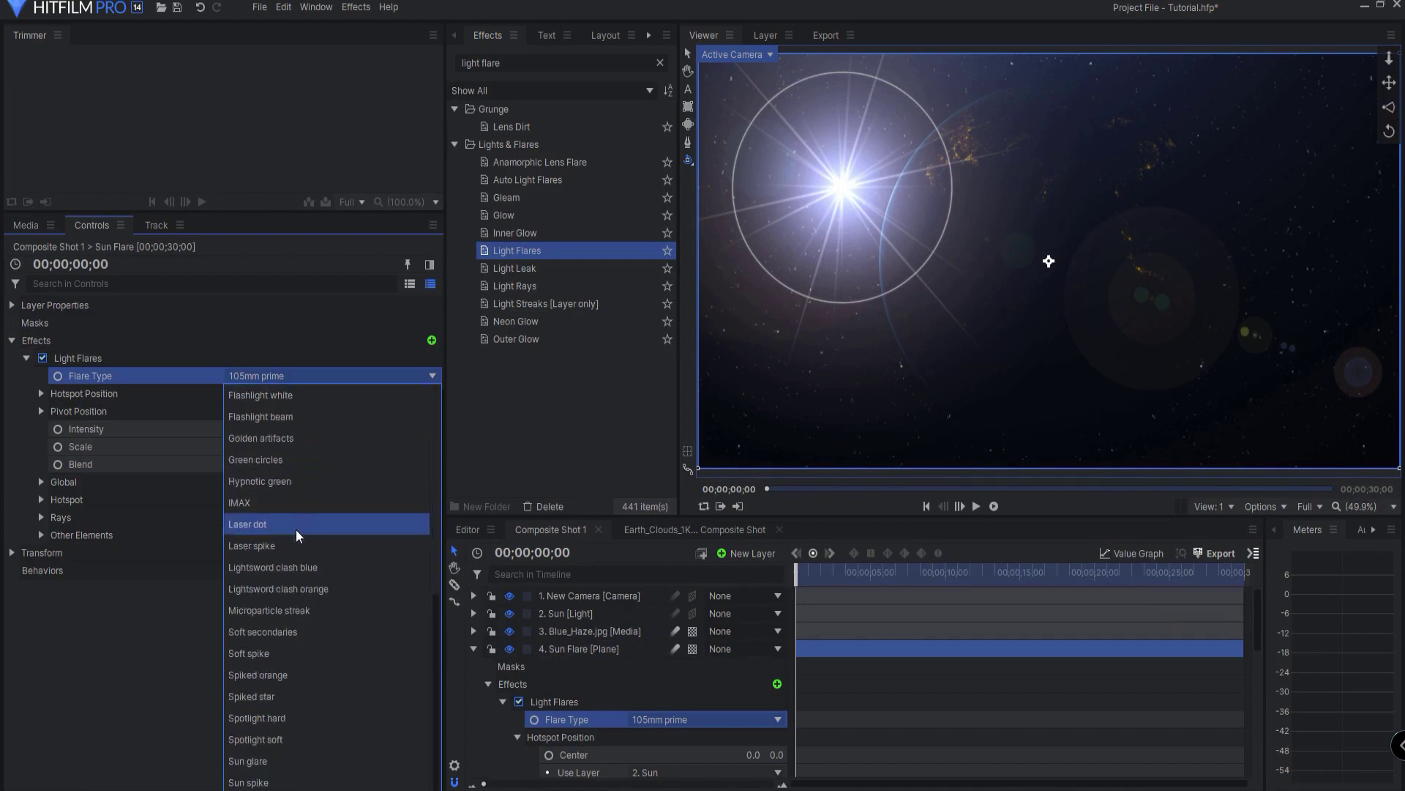
click(276, 675)
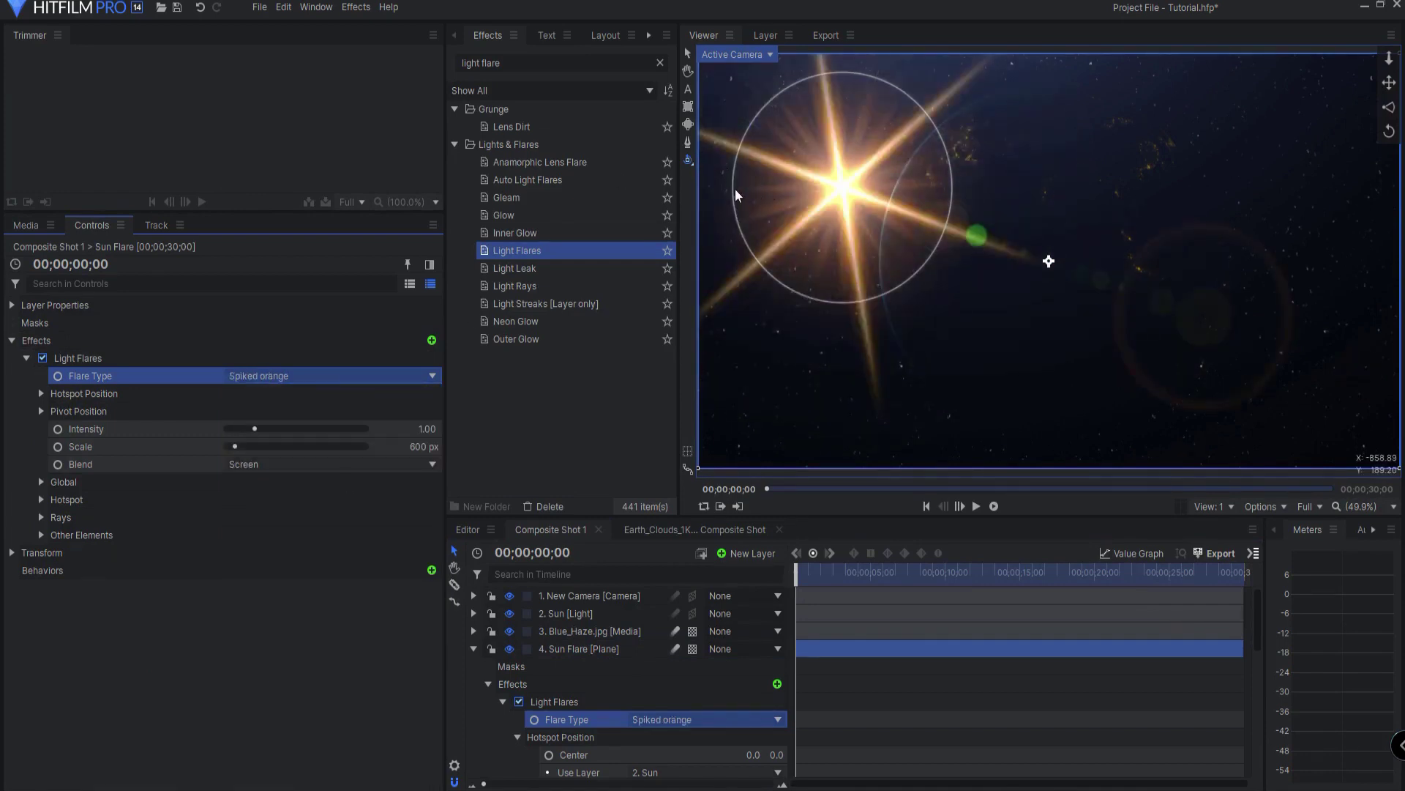
Set the flare's Rays brightness to 0, its intensity to 2.24 and its scale to 286 px.
click(40, 518)
click(110, 535)
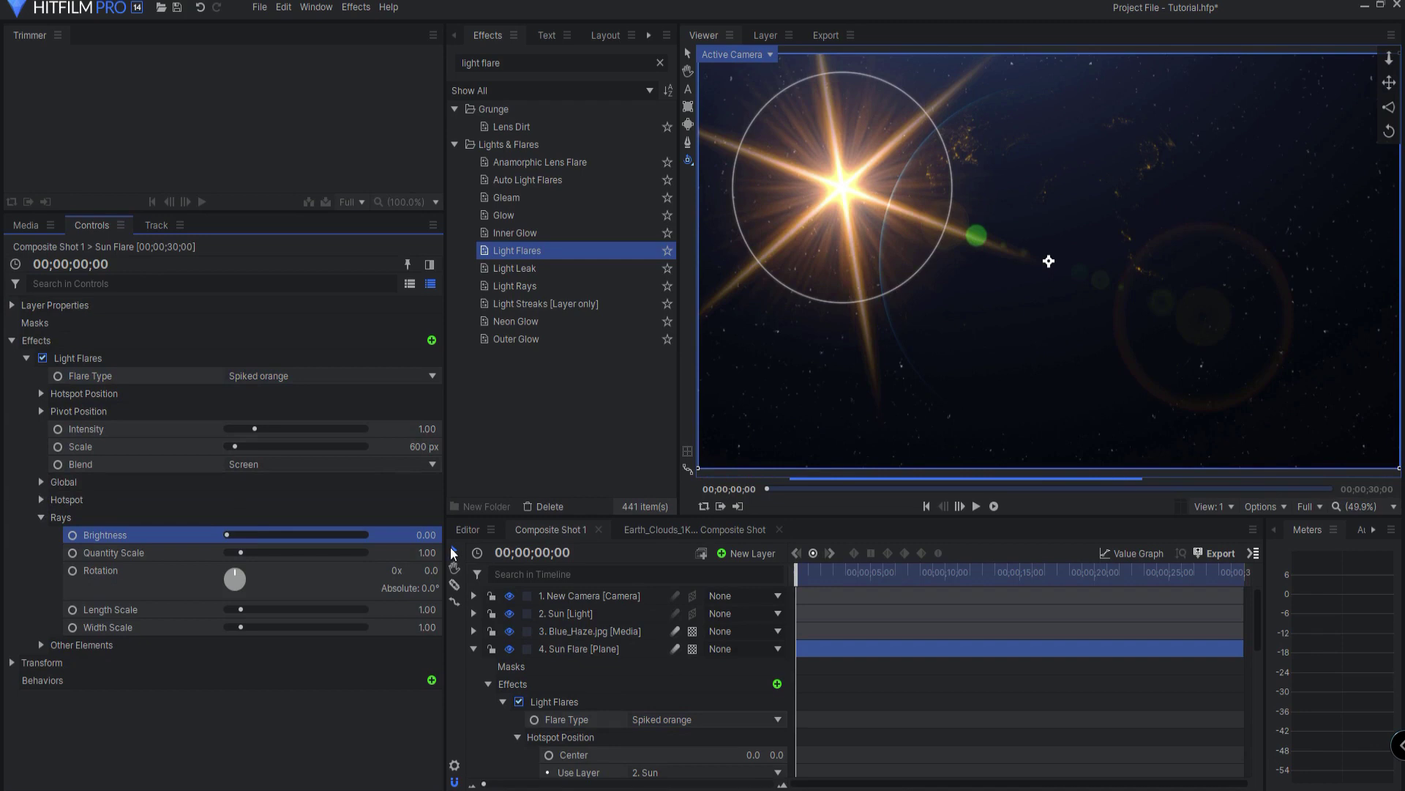
mouse_move(425, 432)
mouse_down()
mouse_move(421, 446)
mouse_move(380, 446)
mouse_move(436, 429)
mouse_up()
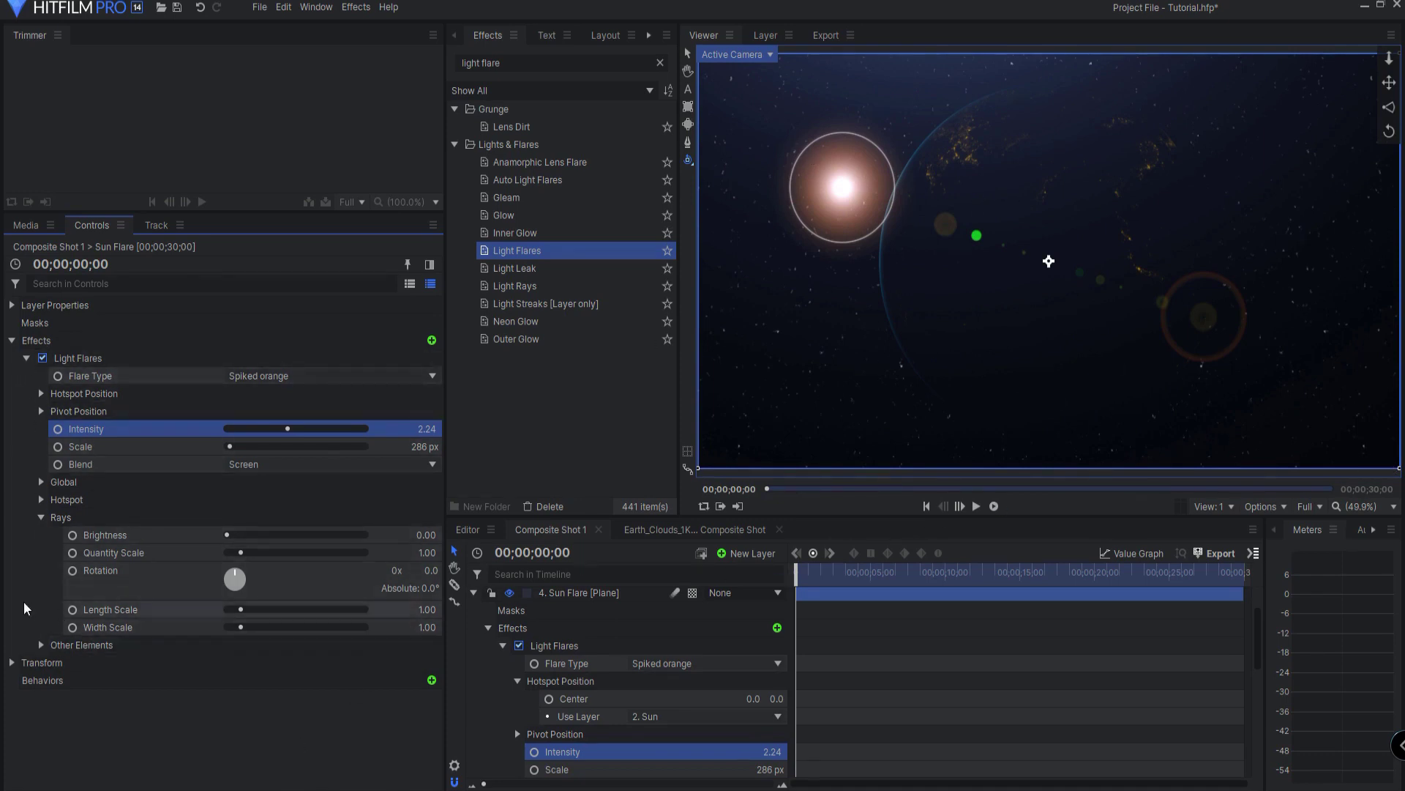
Set the flare's Other Elements brightness to 0 and orbit the camera slightly to check the sun beside Earth.
click(41, 645)
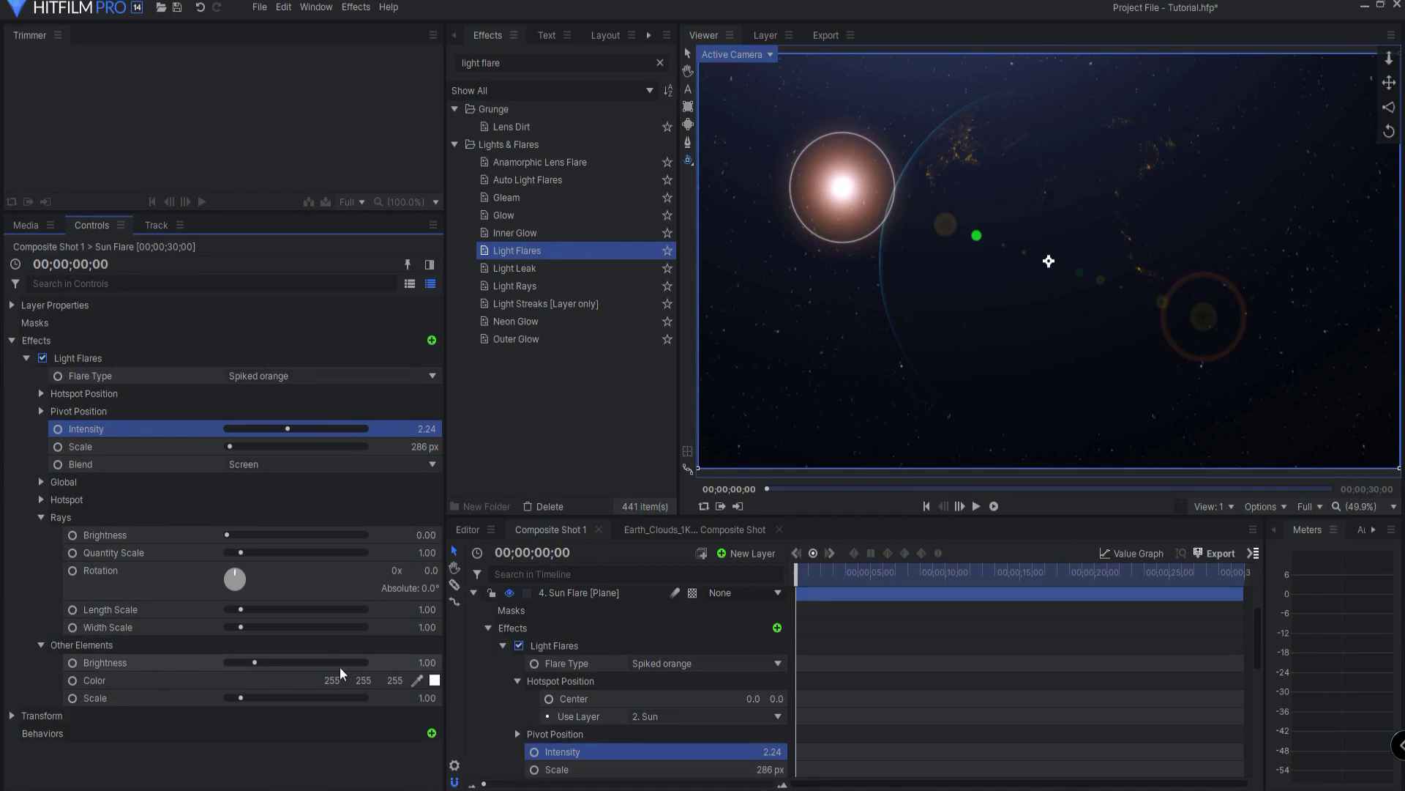
click(427, 662)
text(0)
key(Return)
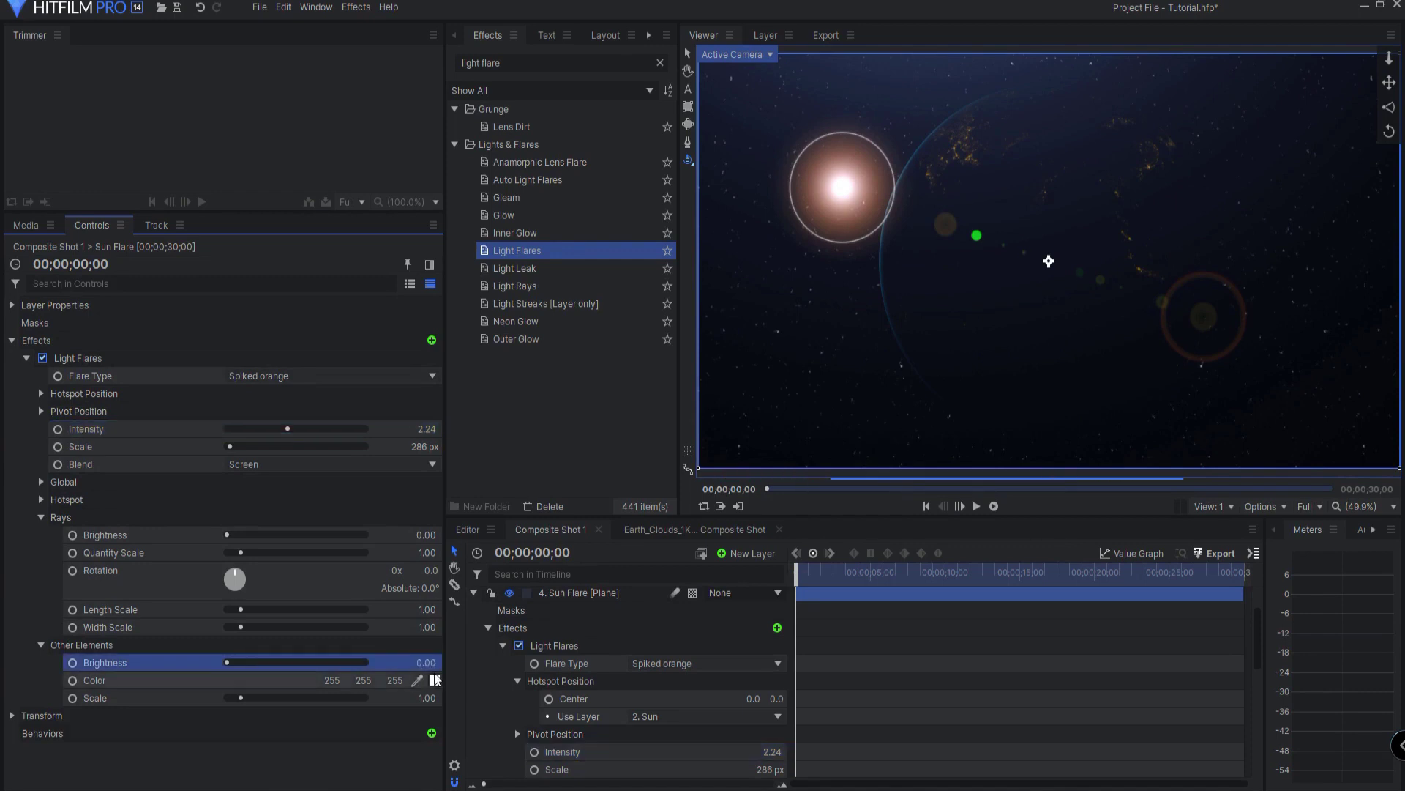
click(359, 767)
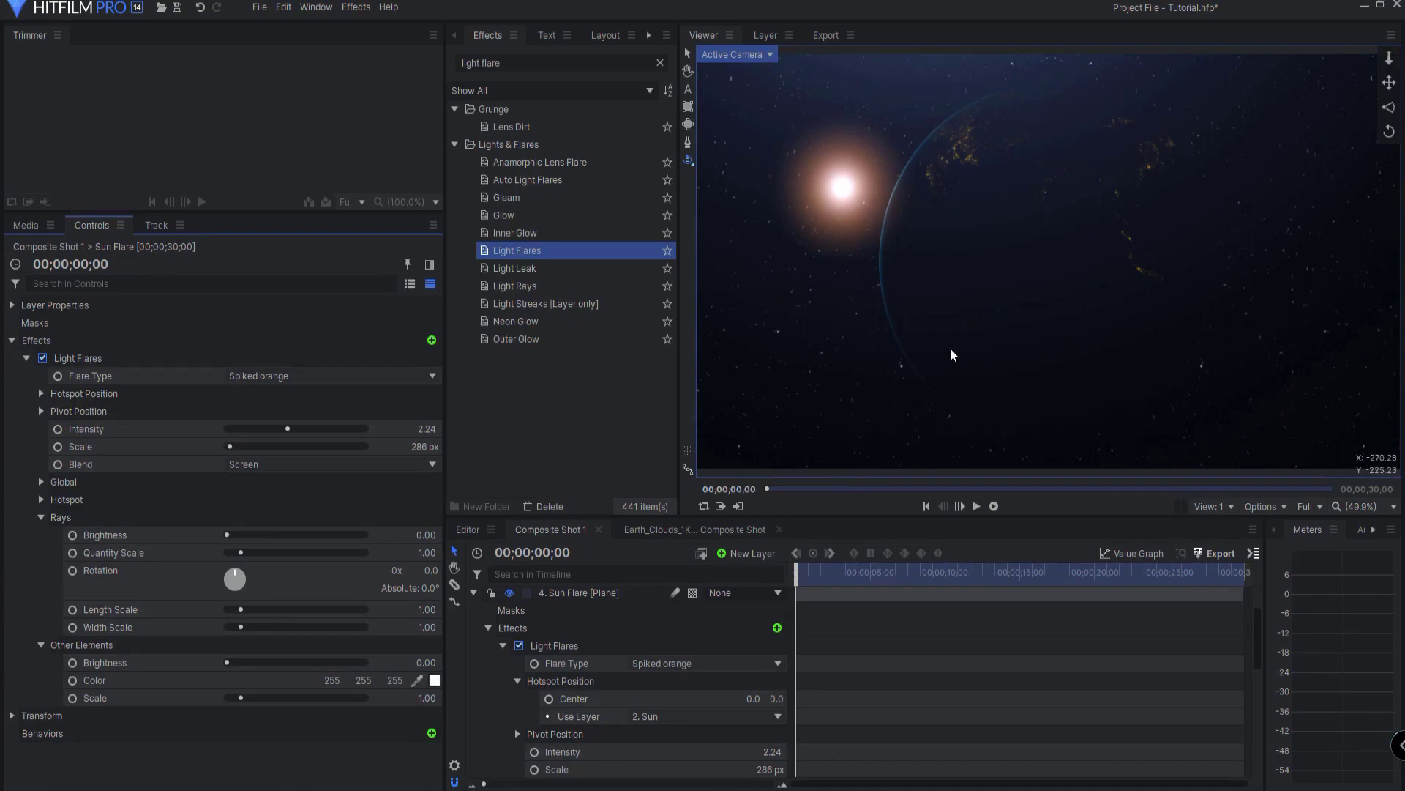
click(1096, 305)
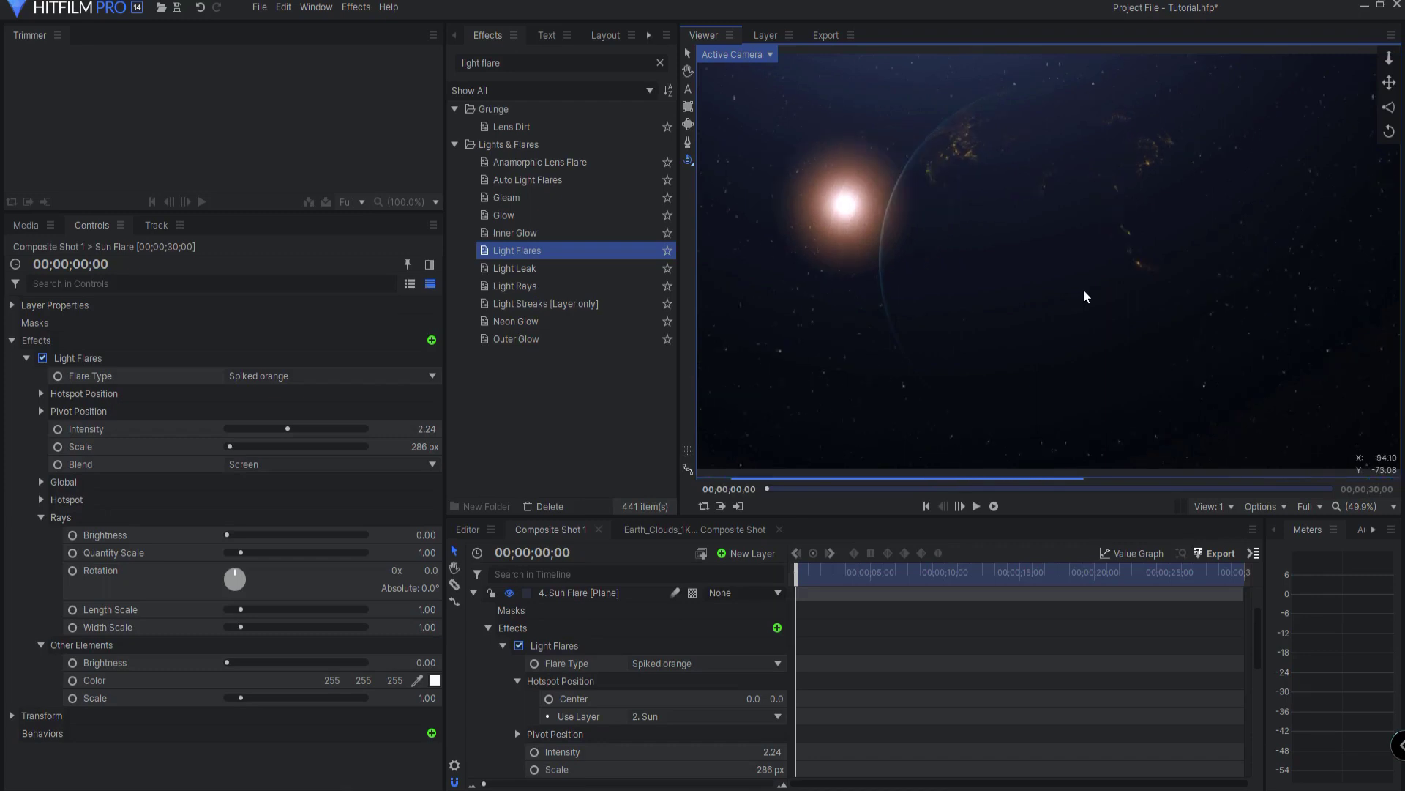
click(474, 593)
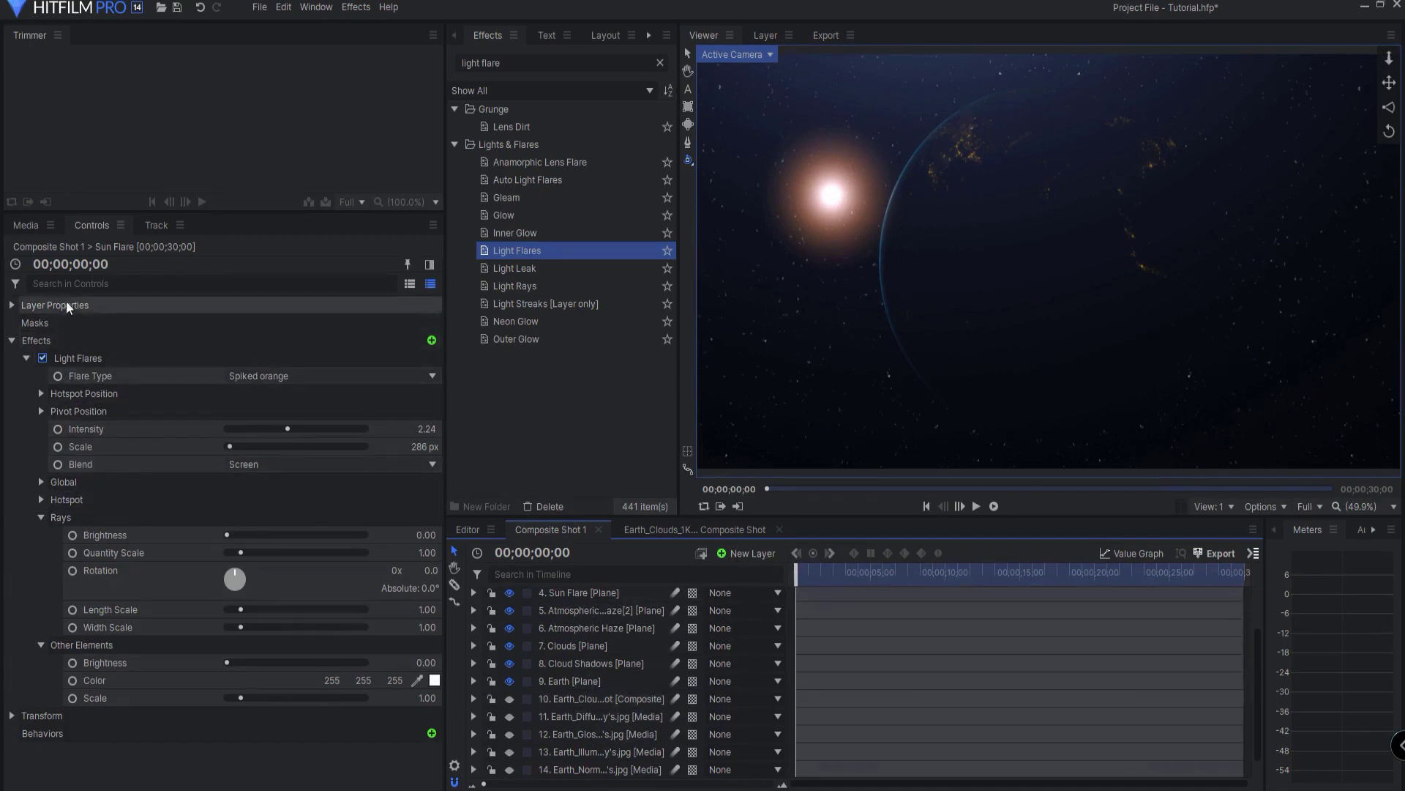
Add New Plane 1 at the very bottom of the layer stack, beneath Stars, and apply the VC Orb effect to it.
click(27, 225)
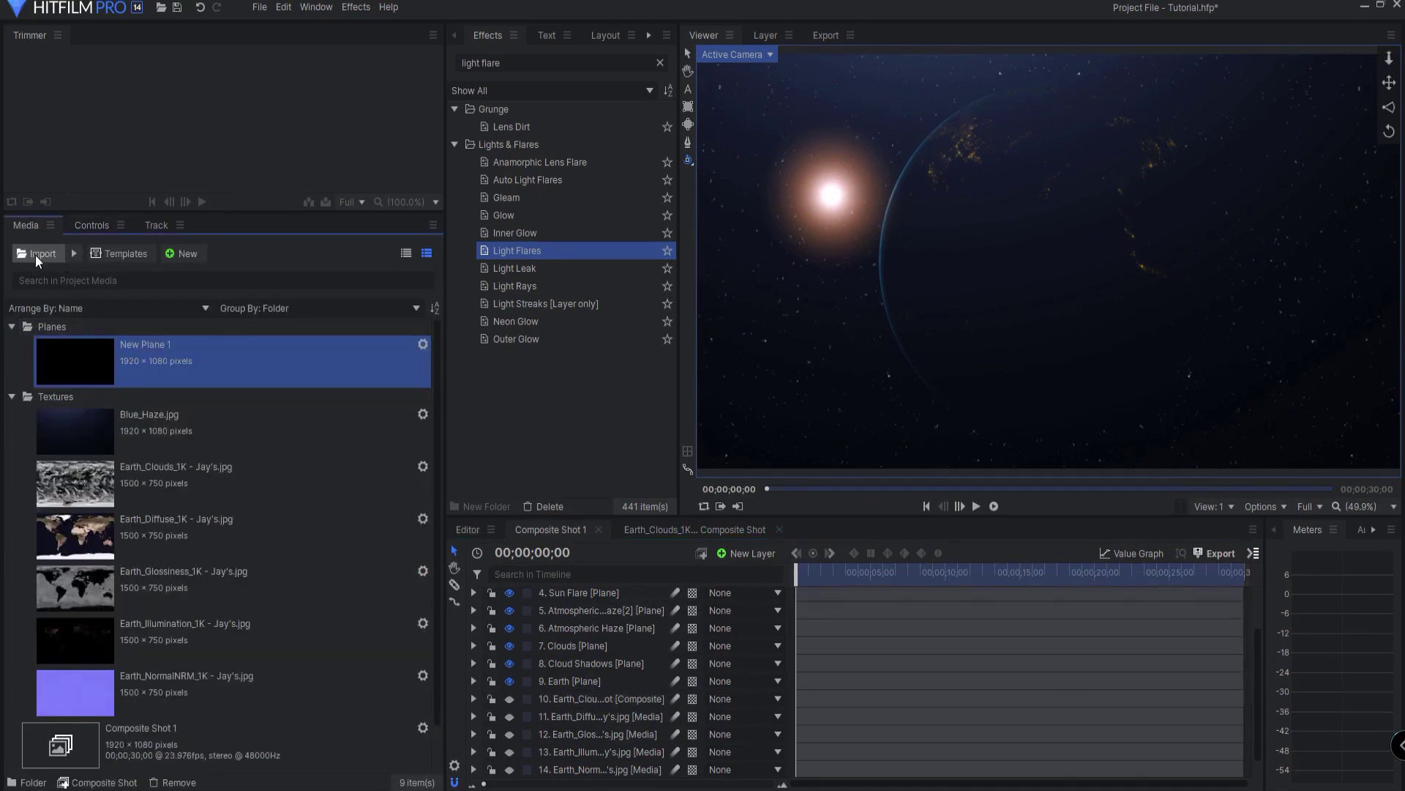
drag(444, 683, 584, 782)
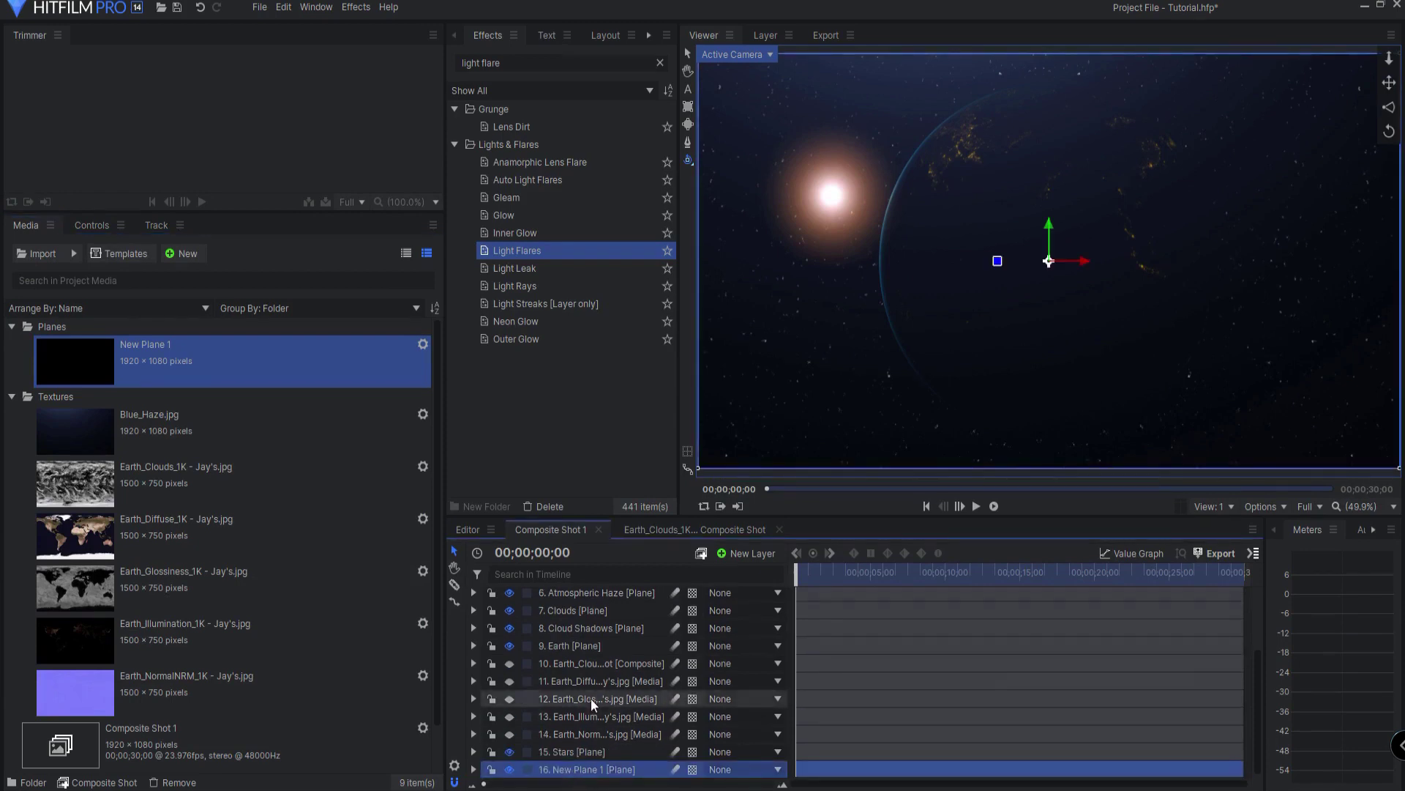
click(515, 62)
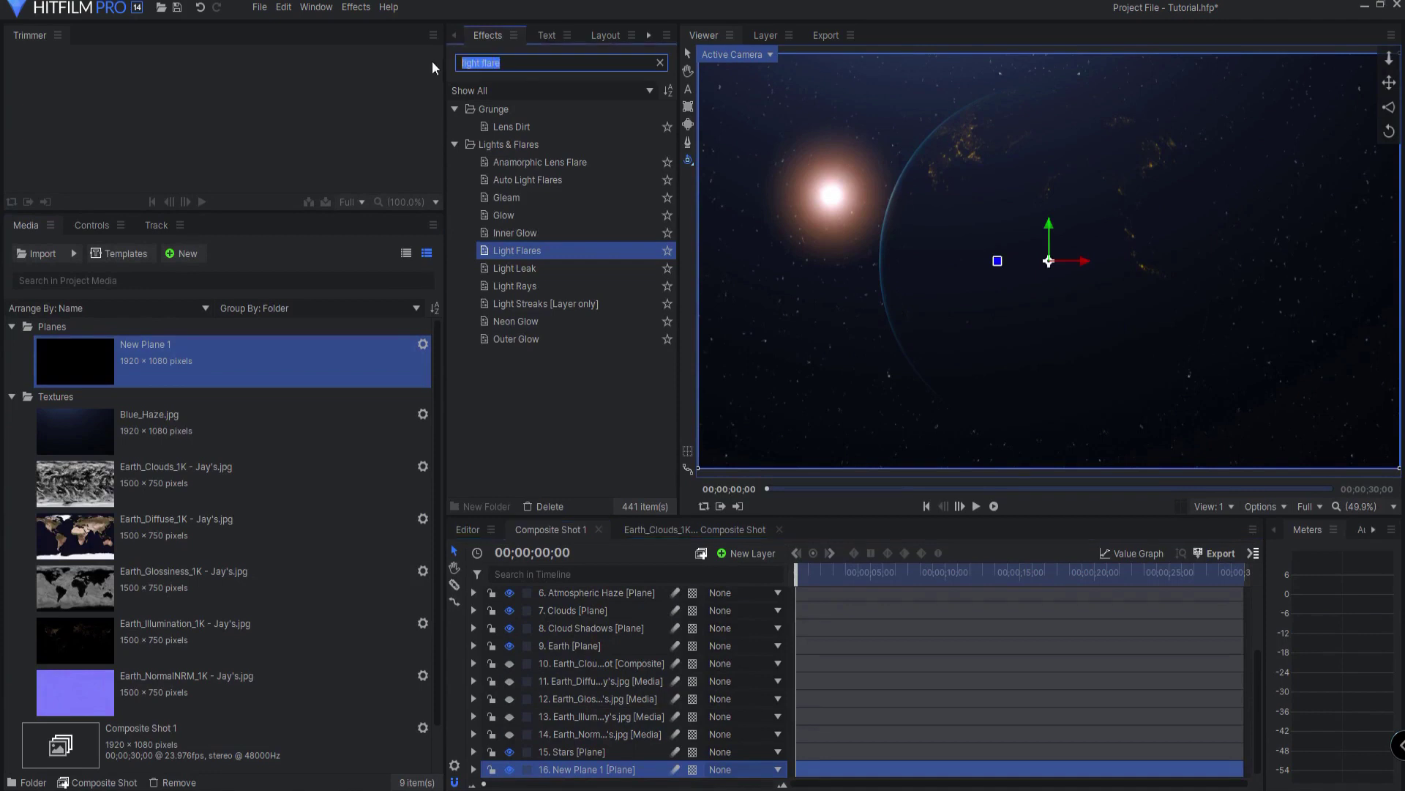
text(orb)
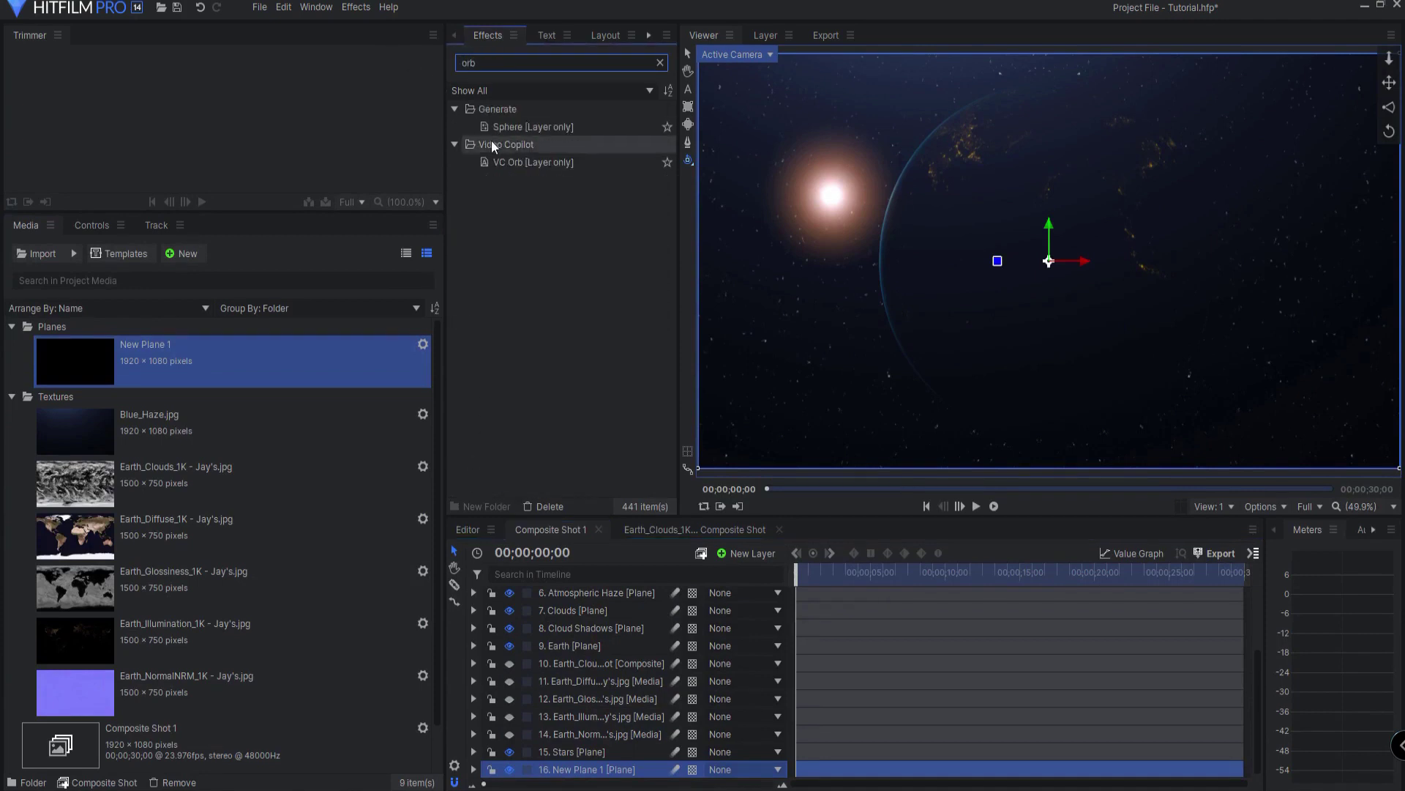
drag(521, 162, 568, 770)
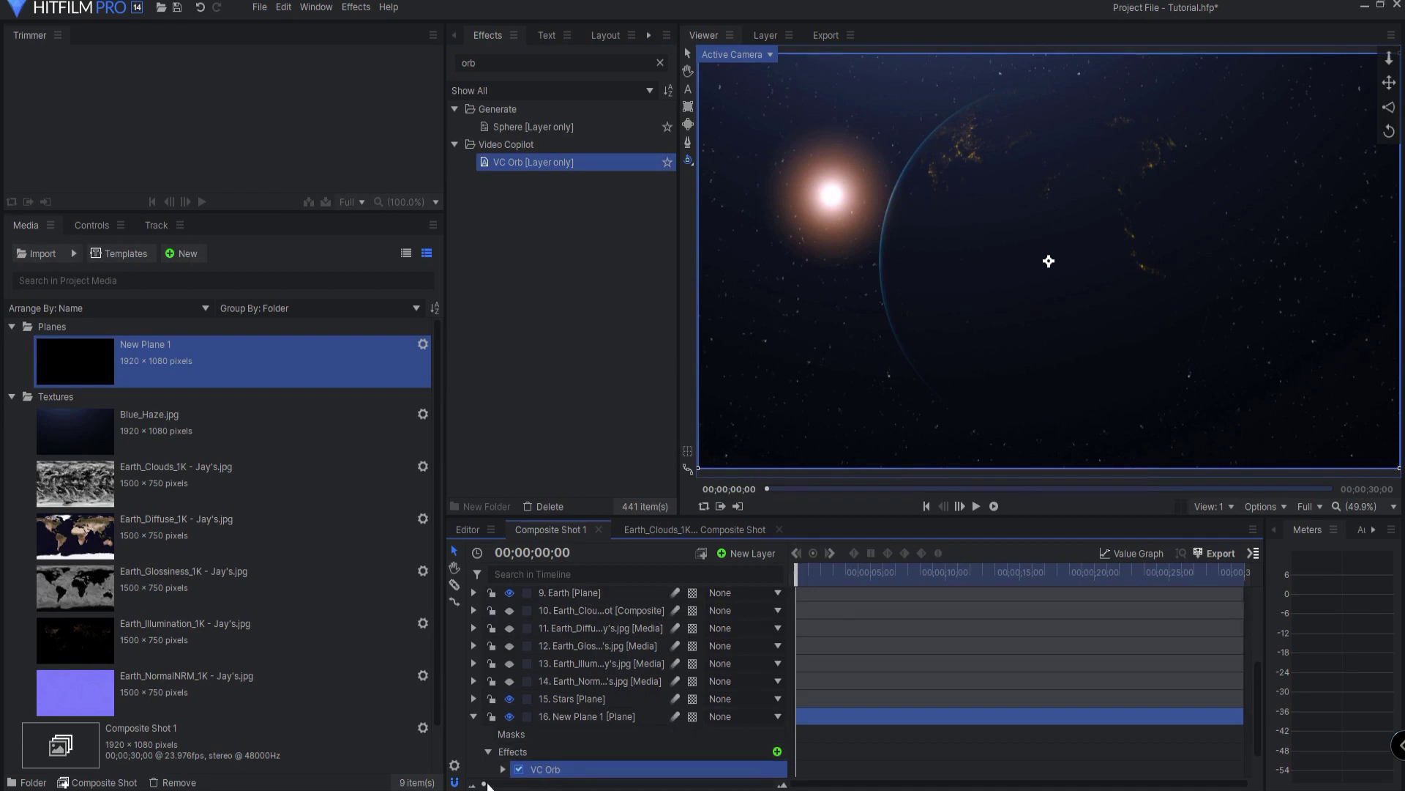
Set the VC Orb radius on New Plane 1 to 450.
click(503, 769)
click(775, 652)
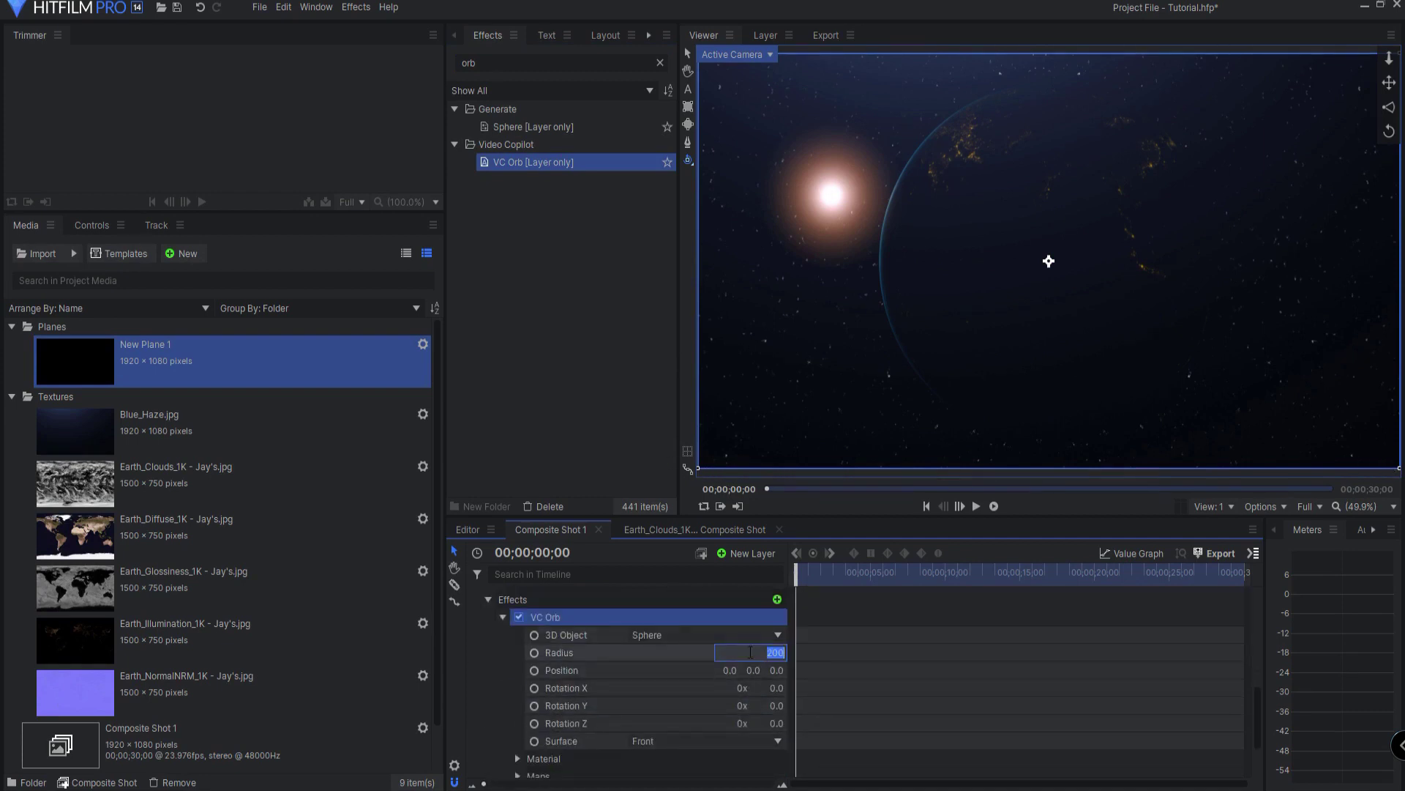
key(Return)
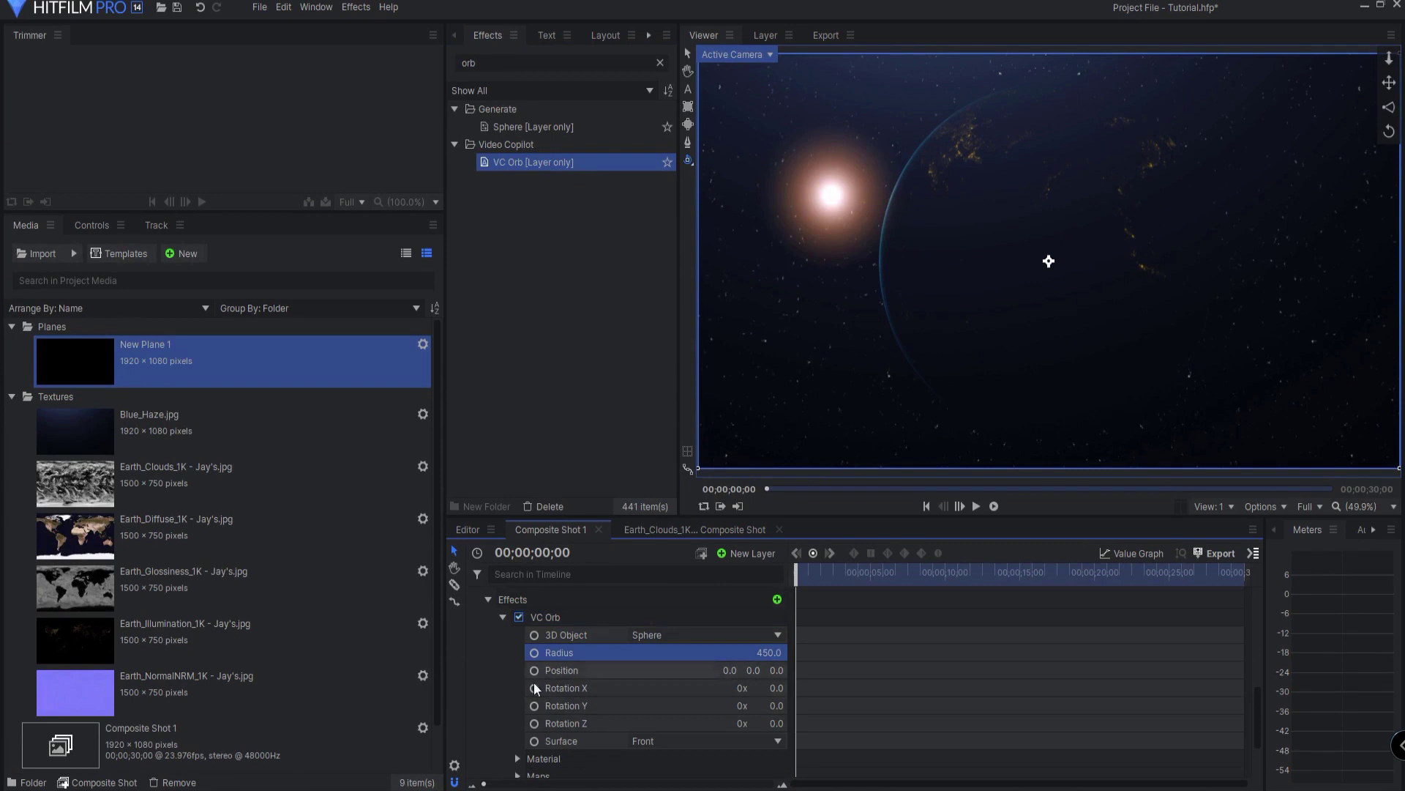
scroll(544, 705, up, 3)
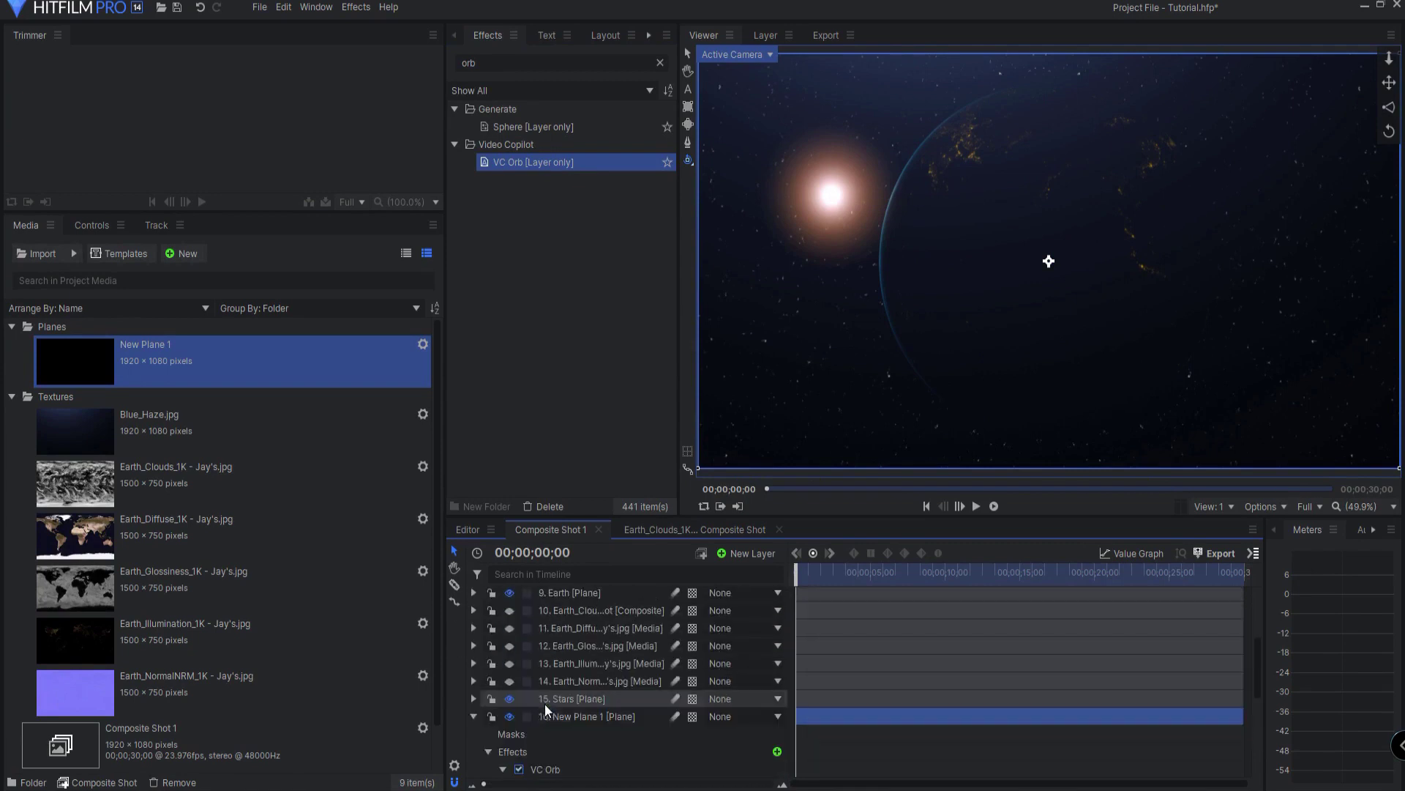
click(474, 716)
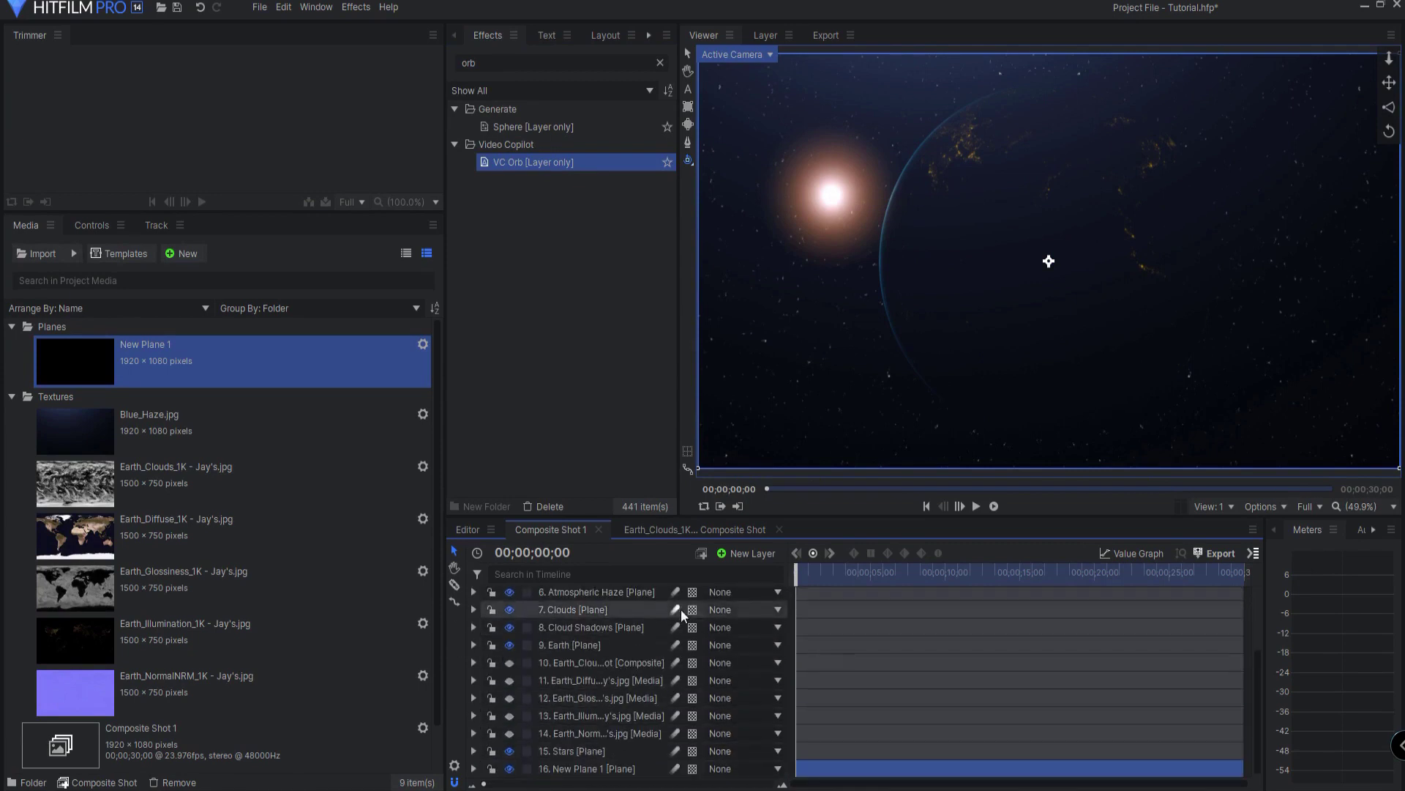
Create a grade layer, place it between Stars and New Plane 1, rename it Sun Matte and save the project.
click(743, 549)
click(745, 606)
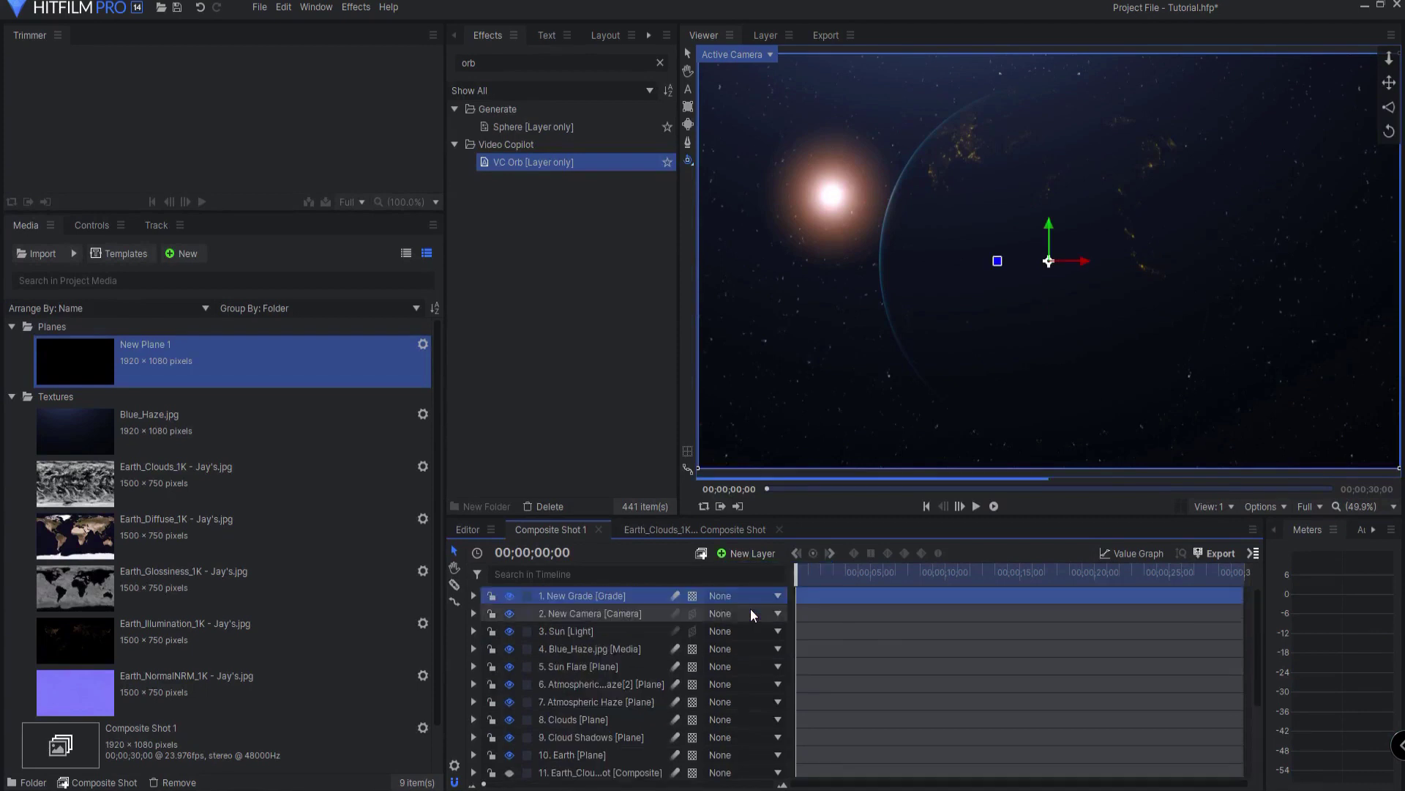
drag(604, 593, 587, 753)
click(586, 751)
text(Sun Mat)
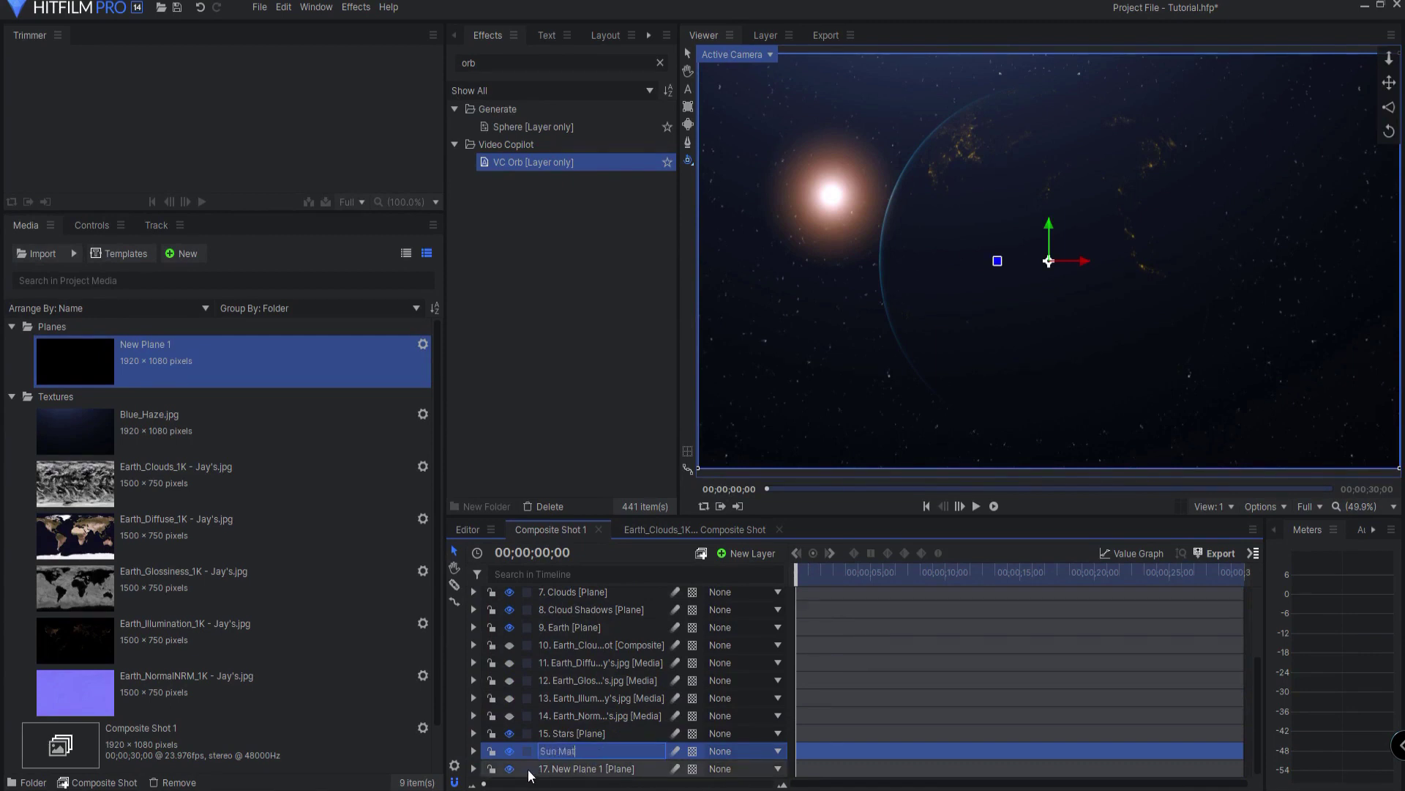
key(ctrl+s)
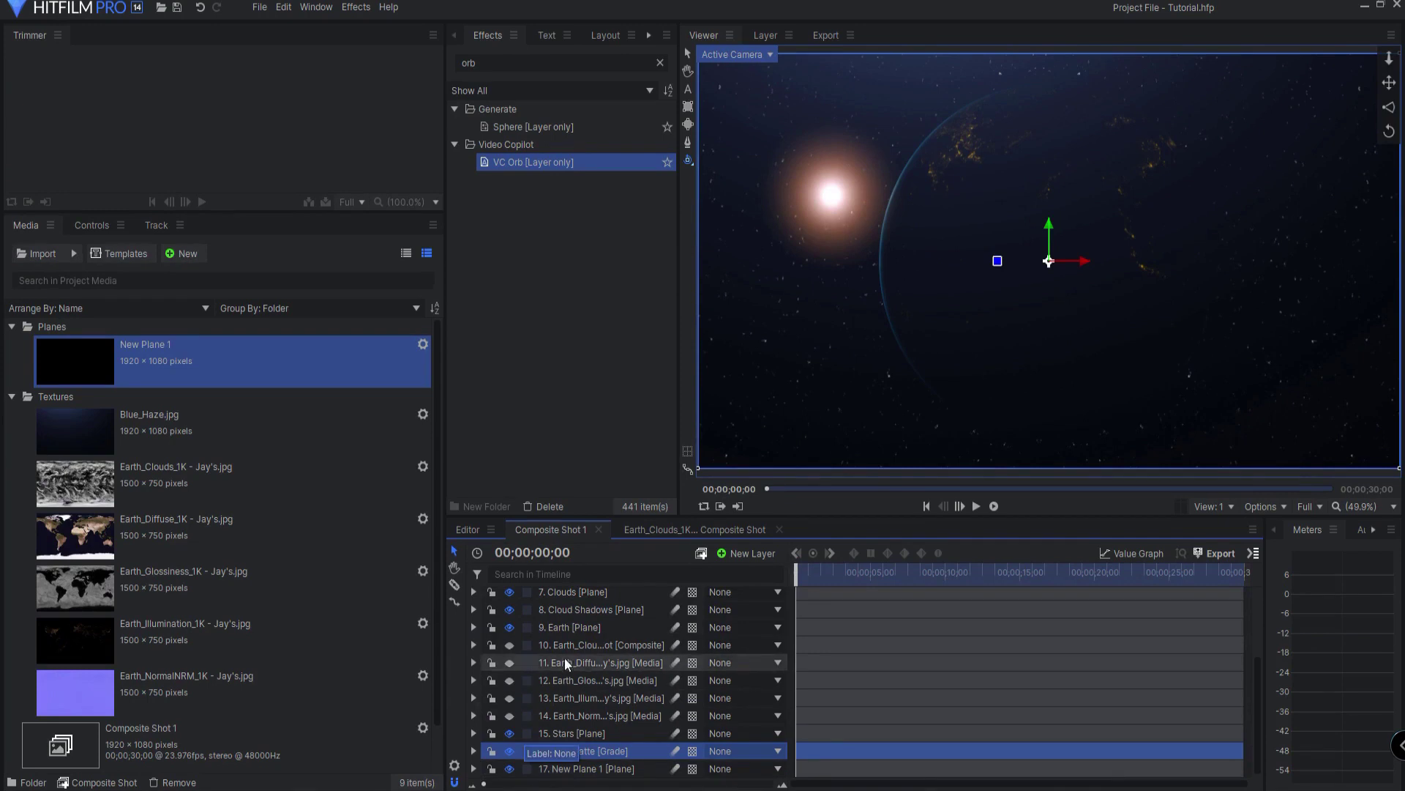
Find the Set Matte effect and apply it to the Sun Flare layer beneath Light Flares, showing its settings.
scroll(568, 660, up, 3)
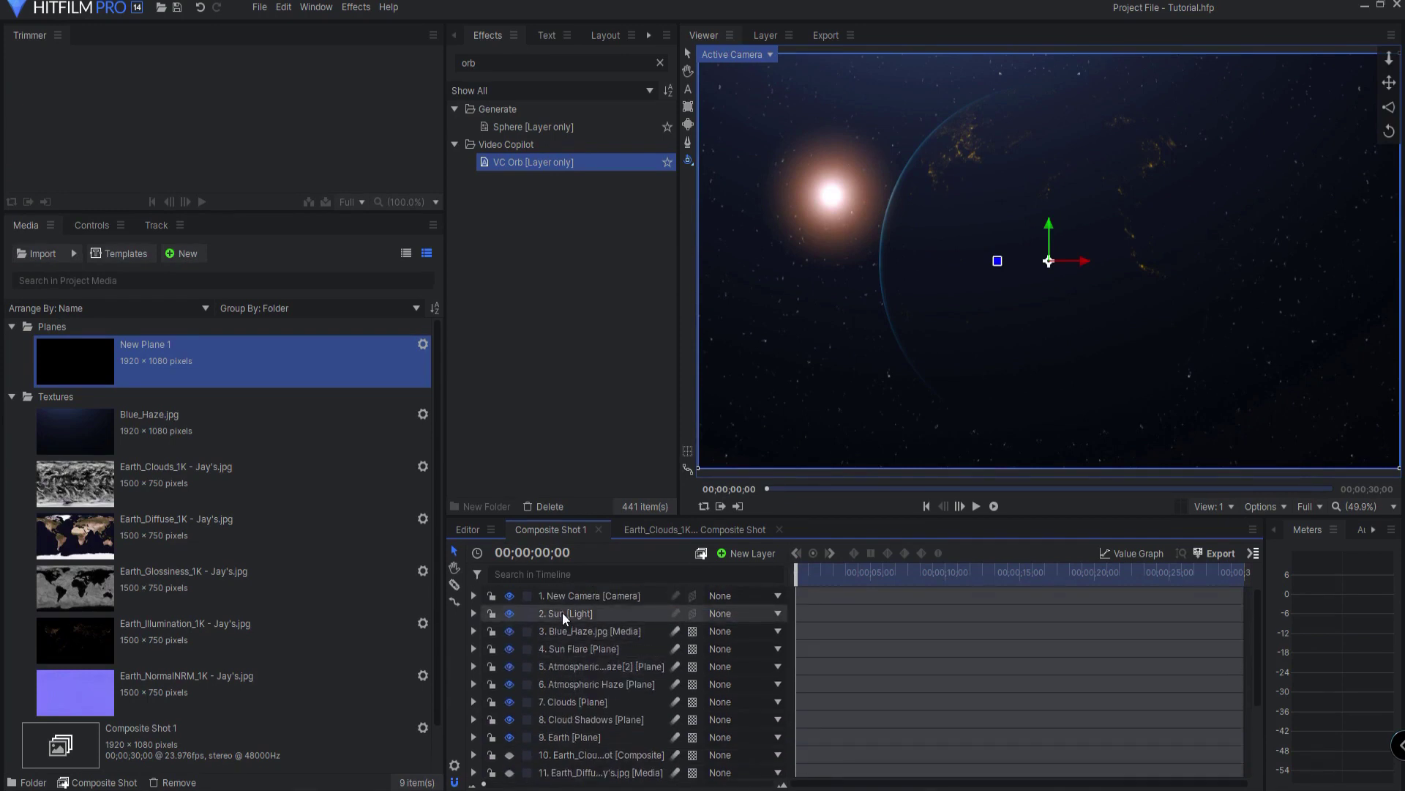
click(563, 612)
click(571, 649)
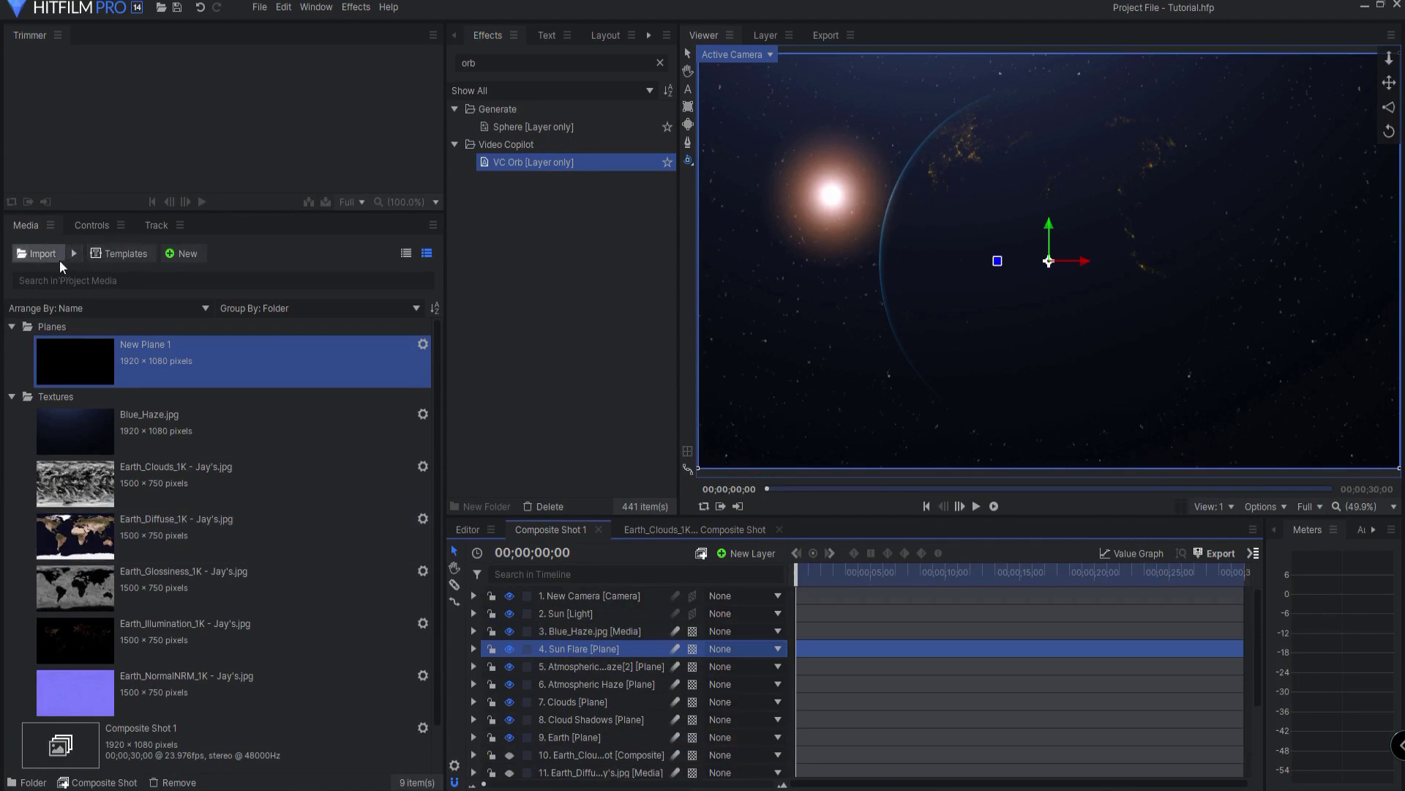
click(86, 225)
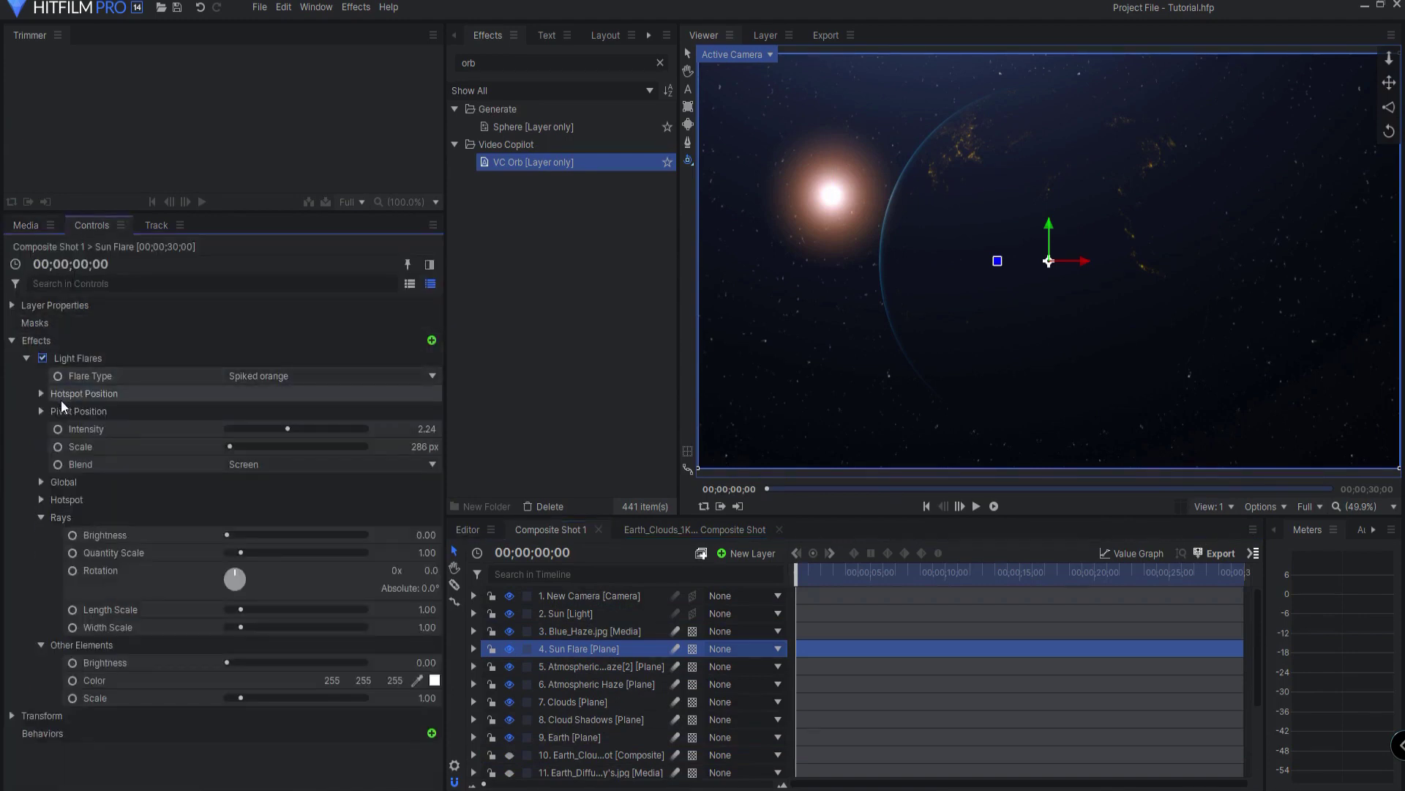
click(26, 359)
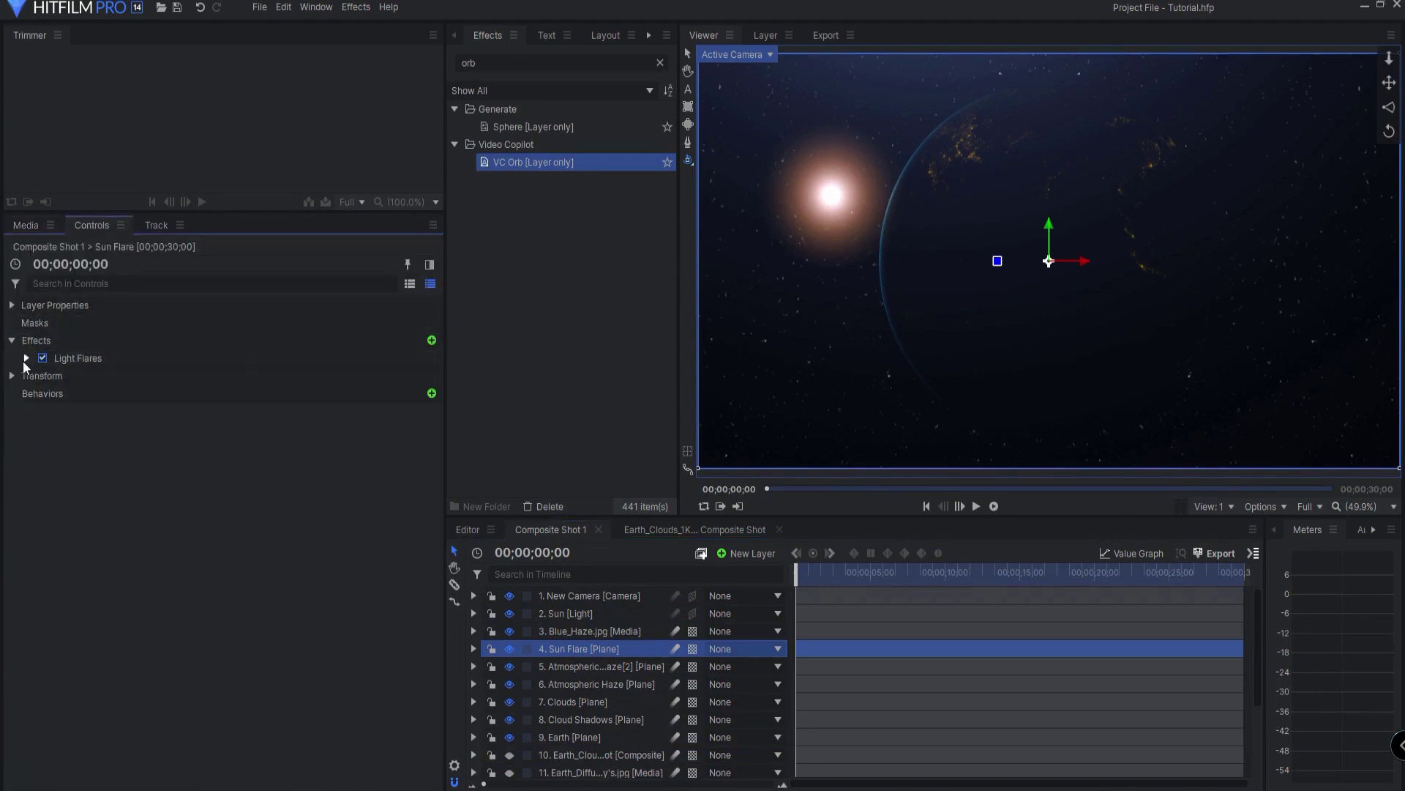
double_click(510, 63)
text(set)
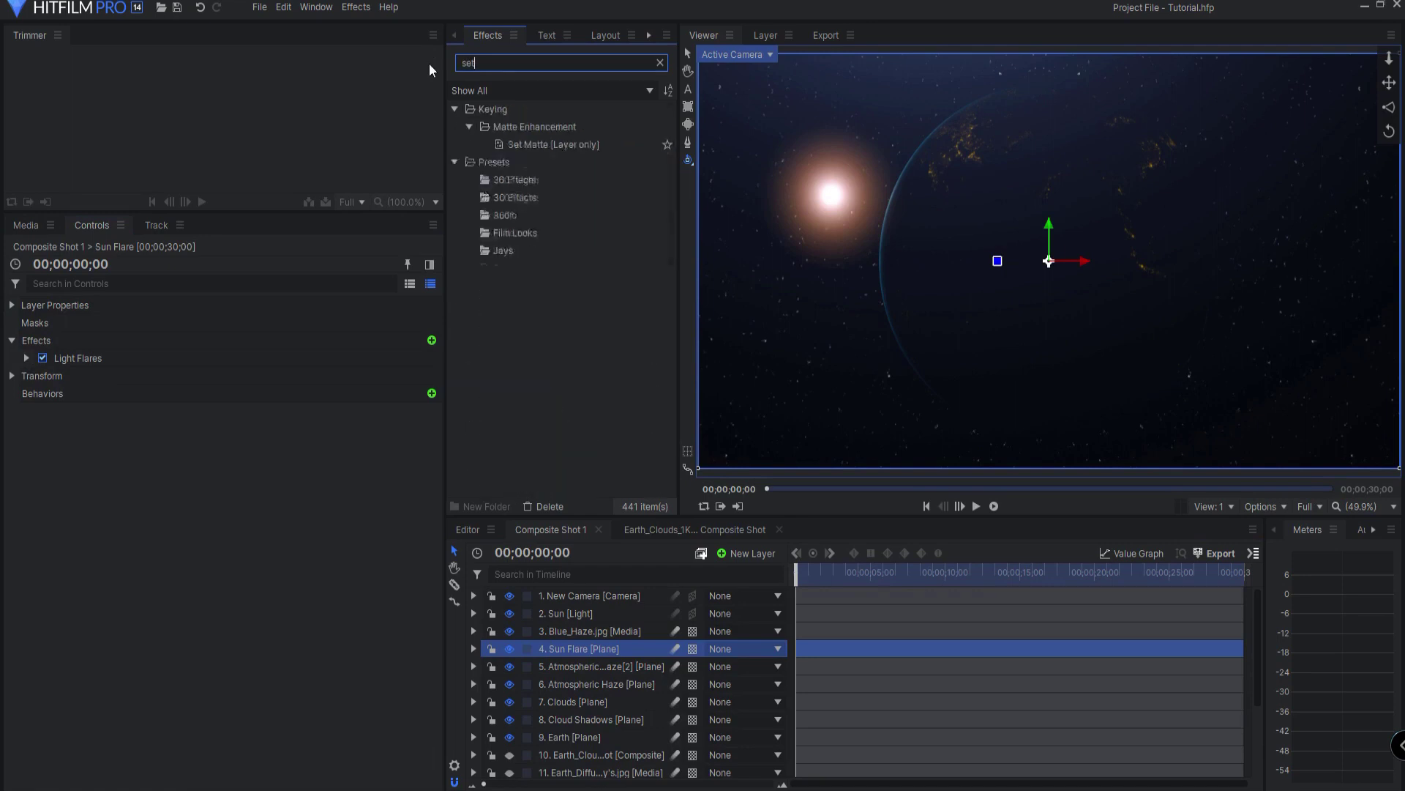
drag(536, 144, 108, 364)
click(26, 375)
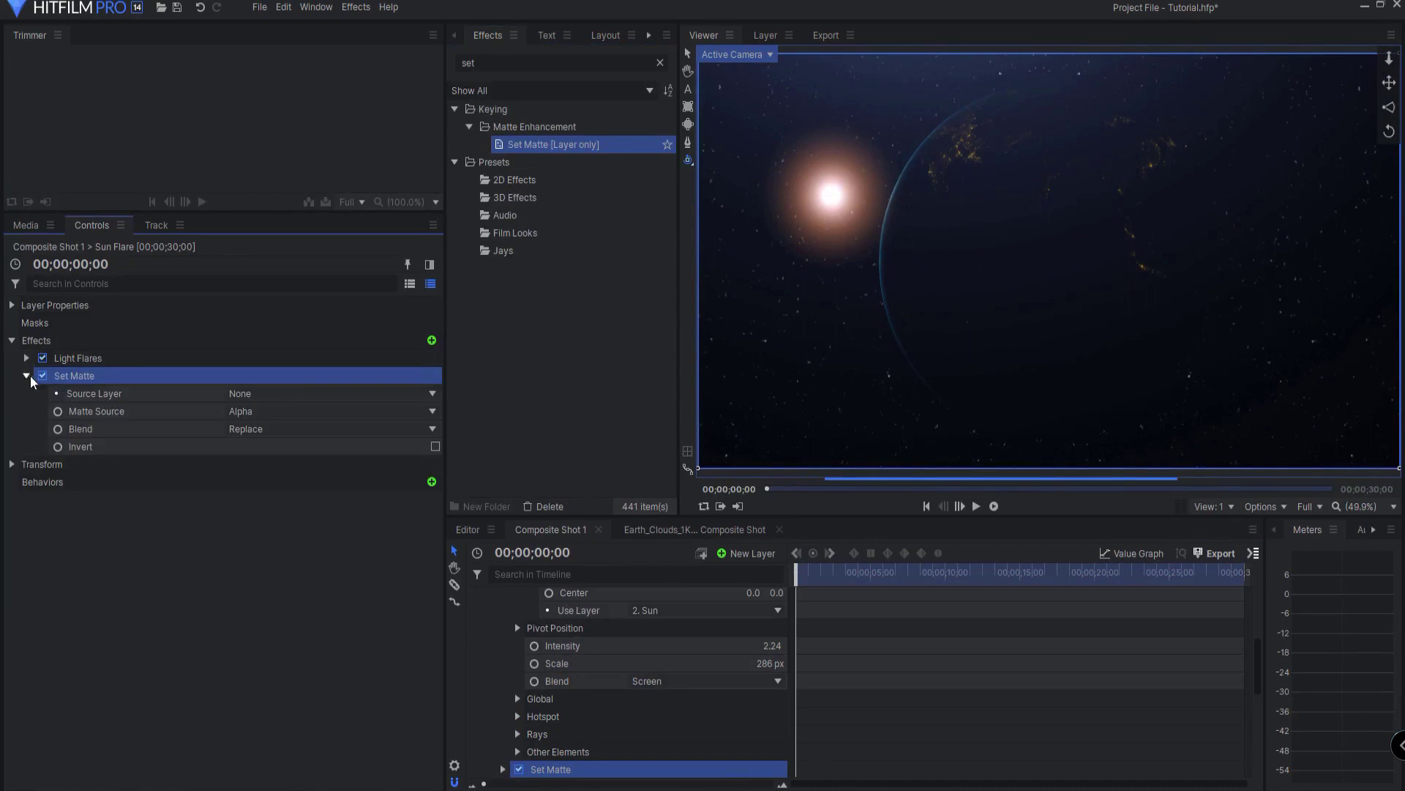
Set the Set Matte source layer to Sun Matte and its blend to Subtract.
click(268, 395)
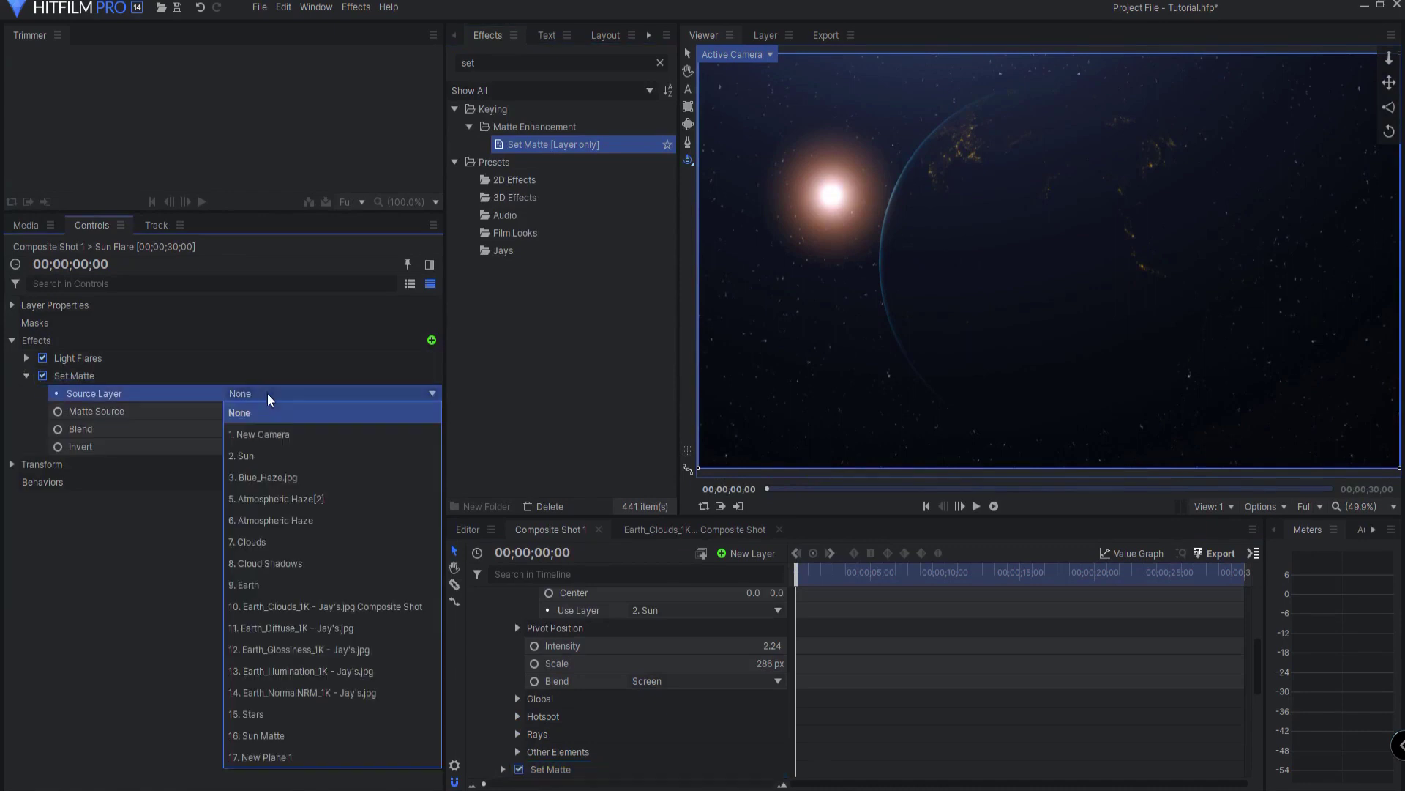
click(284, 736)
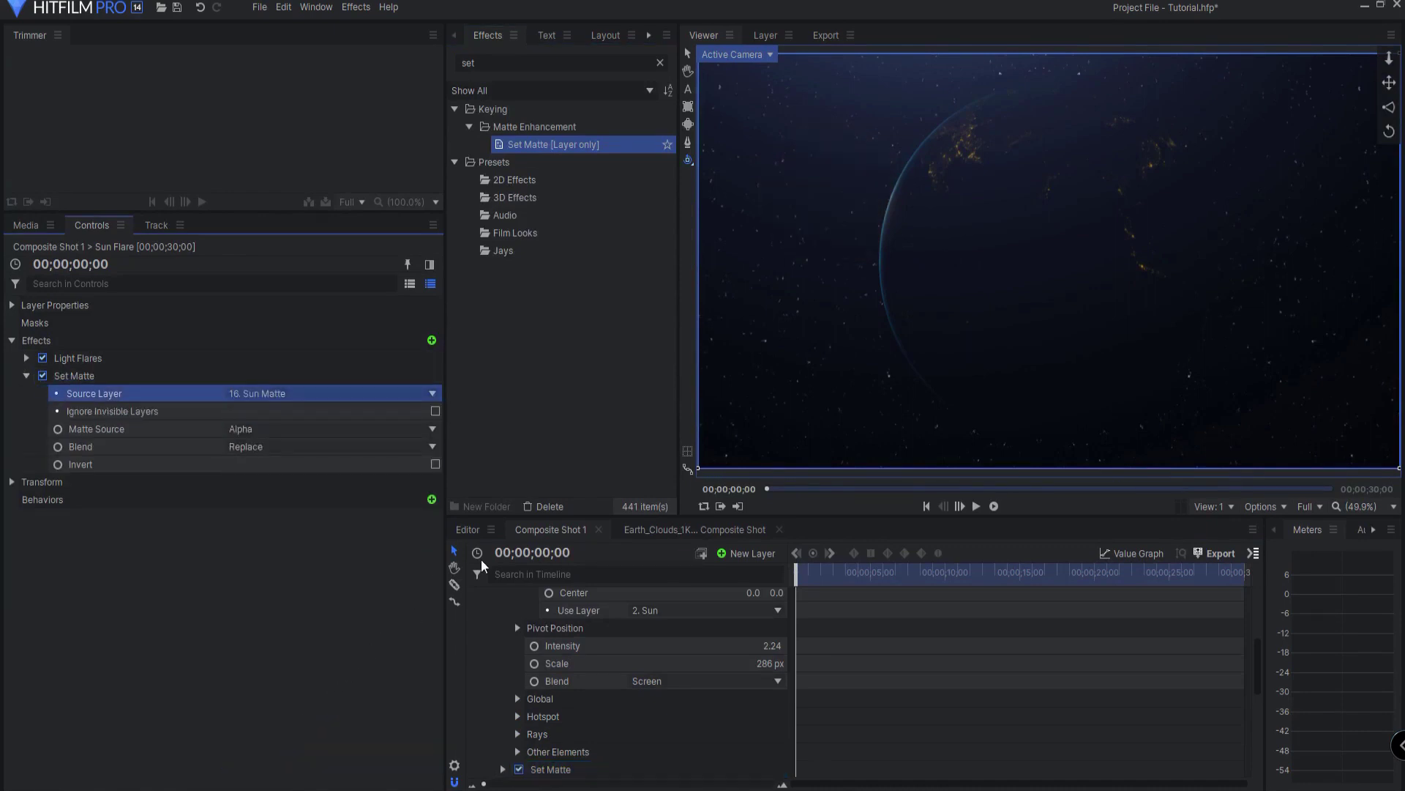
click(260, 448)
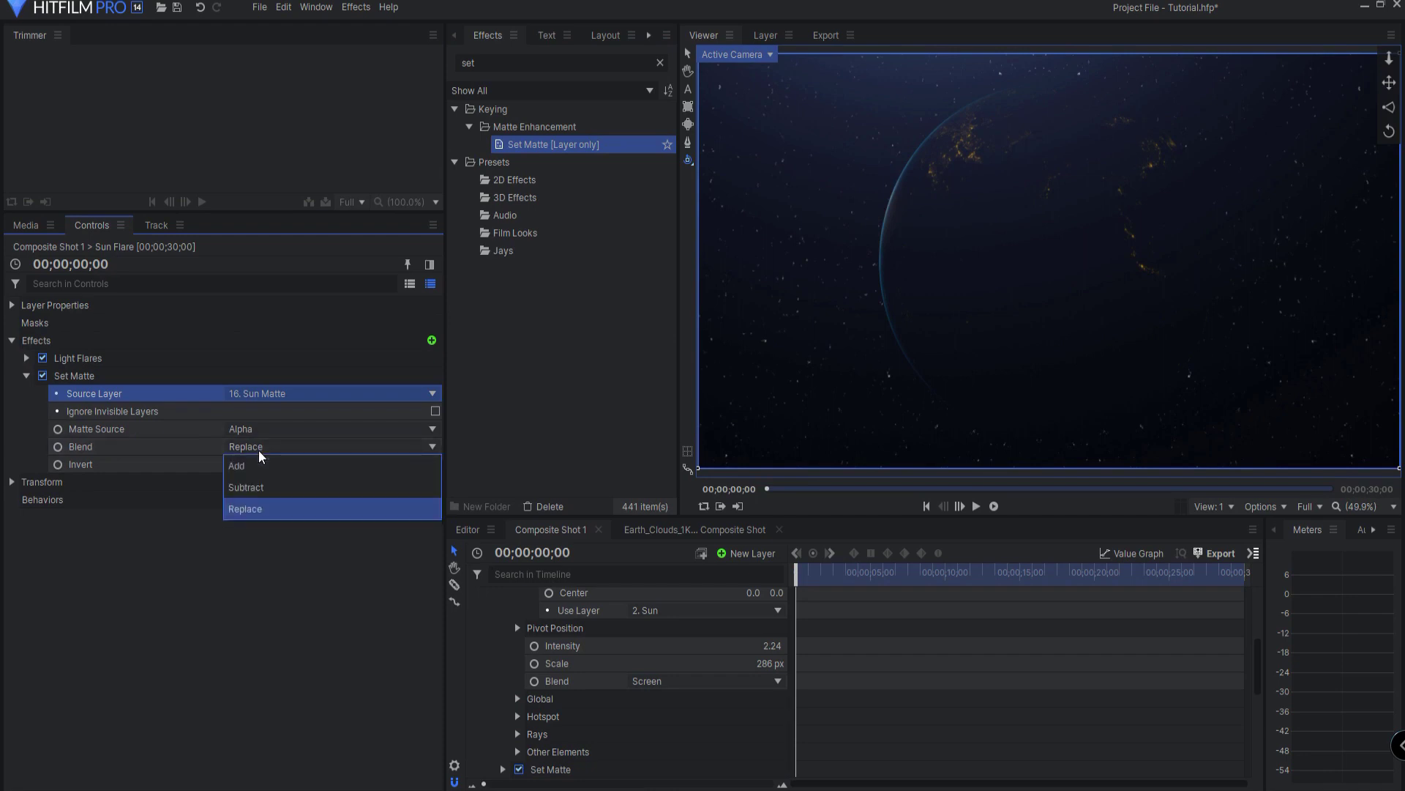
click(261, 488)
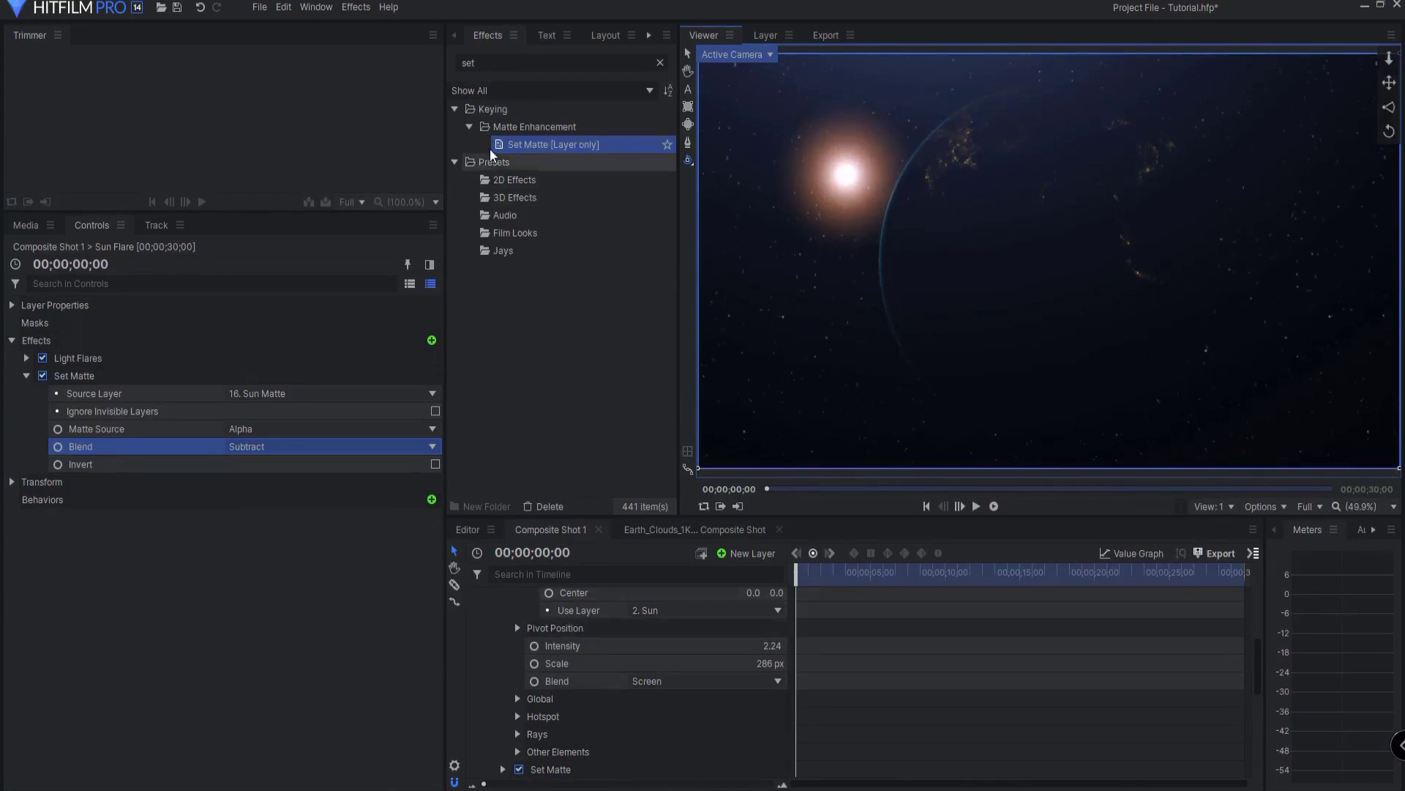
Search the effects for "auto light" and add Auto Light Flares to the Sun Flare layer below Set Matte.
click(484, 62)
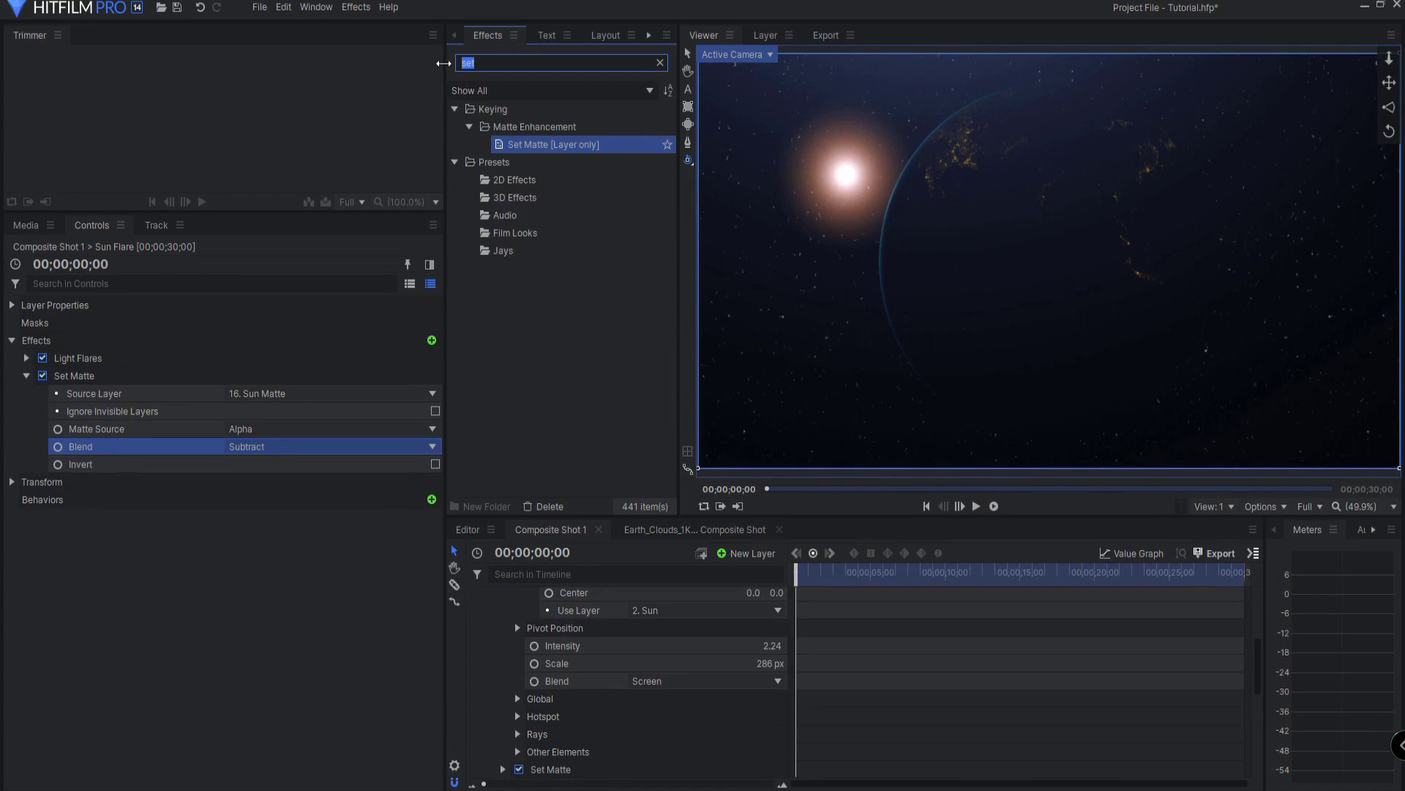
text(auto li)
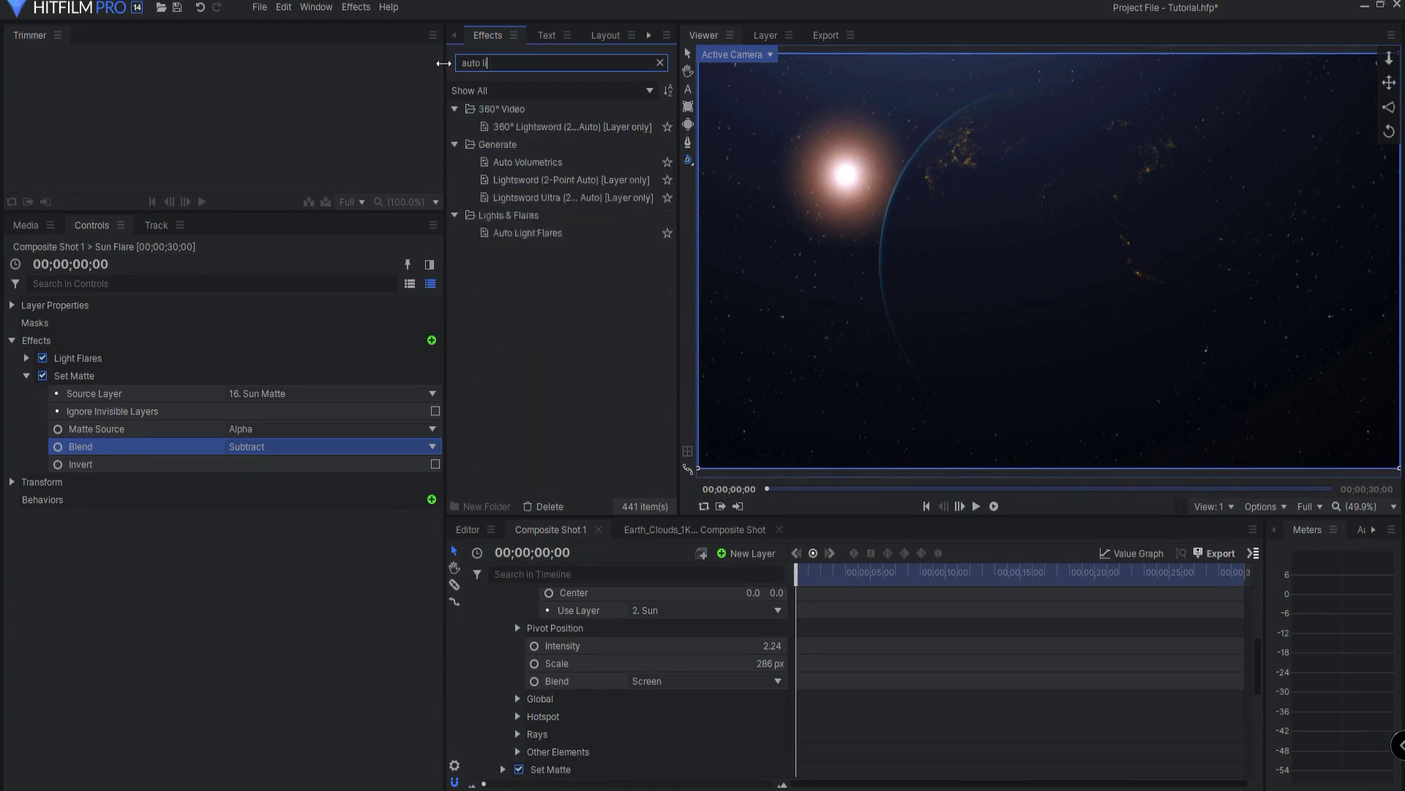
text(ghts)
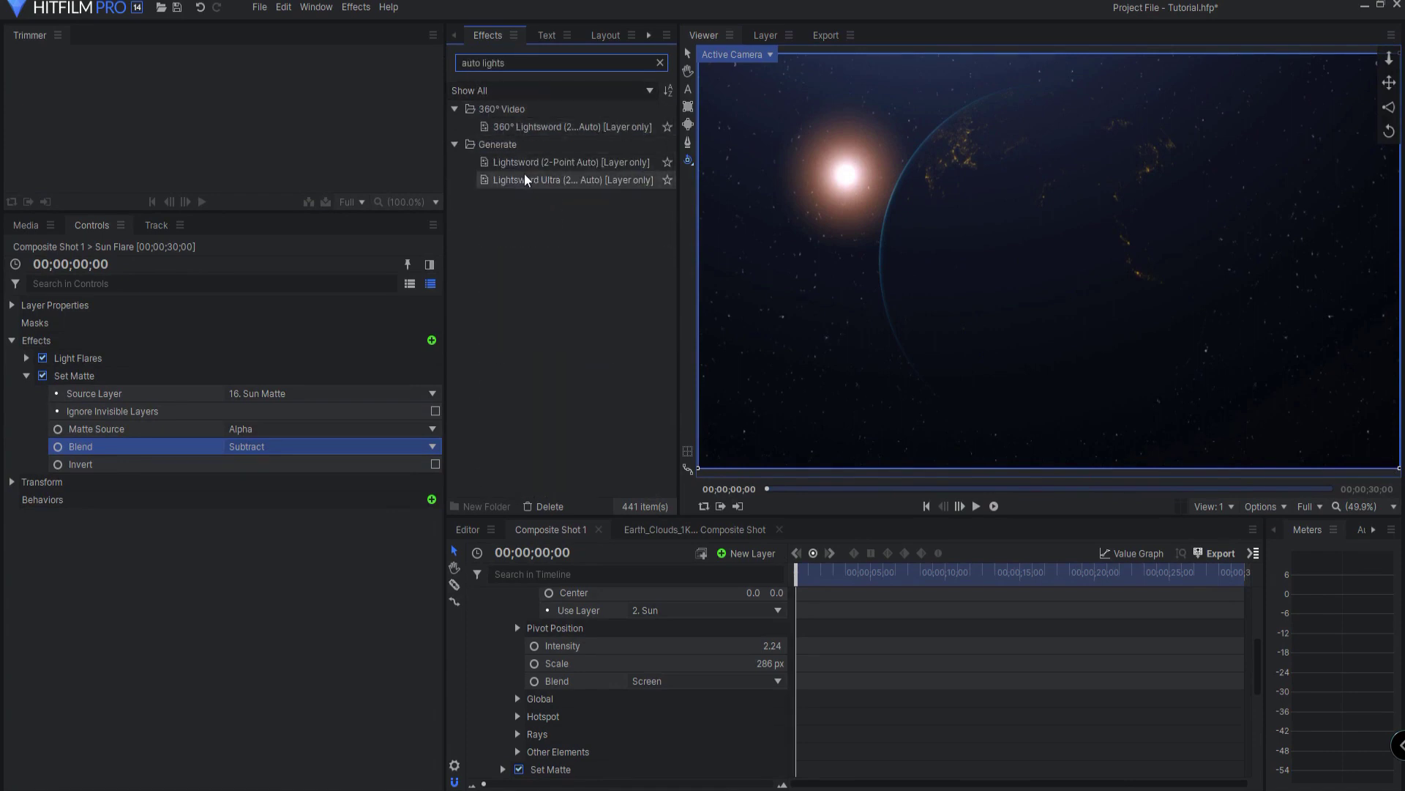
key(BackSpace)
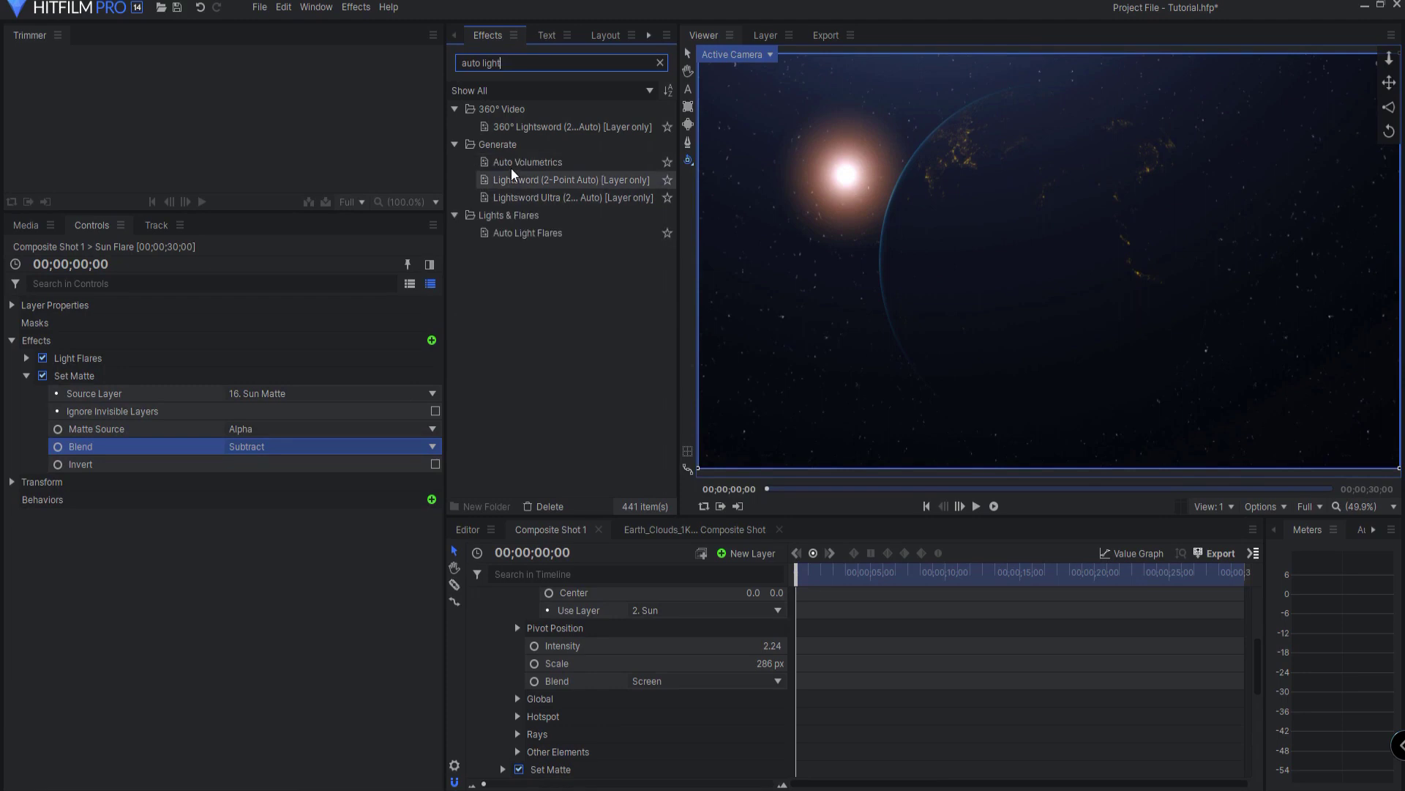
drag(538, 232, 111, 472)
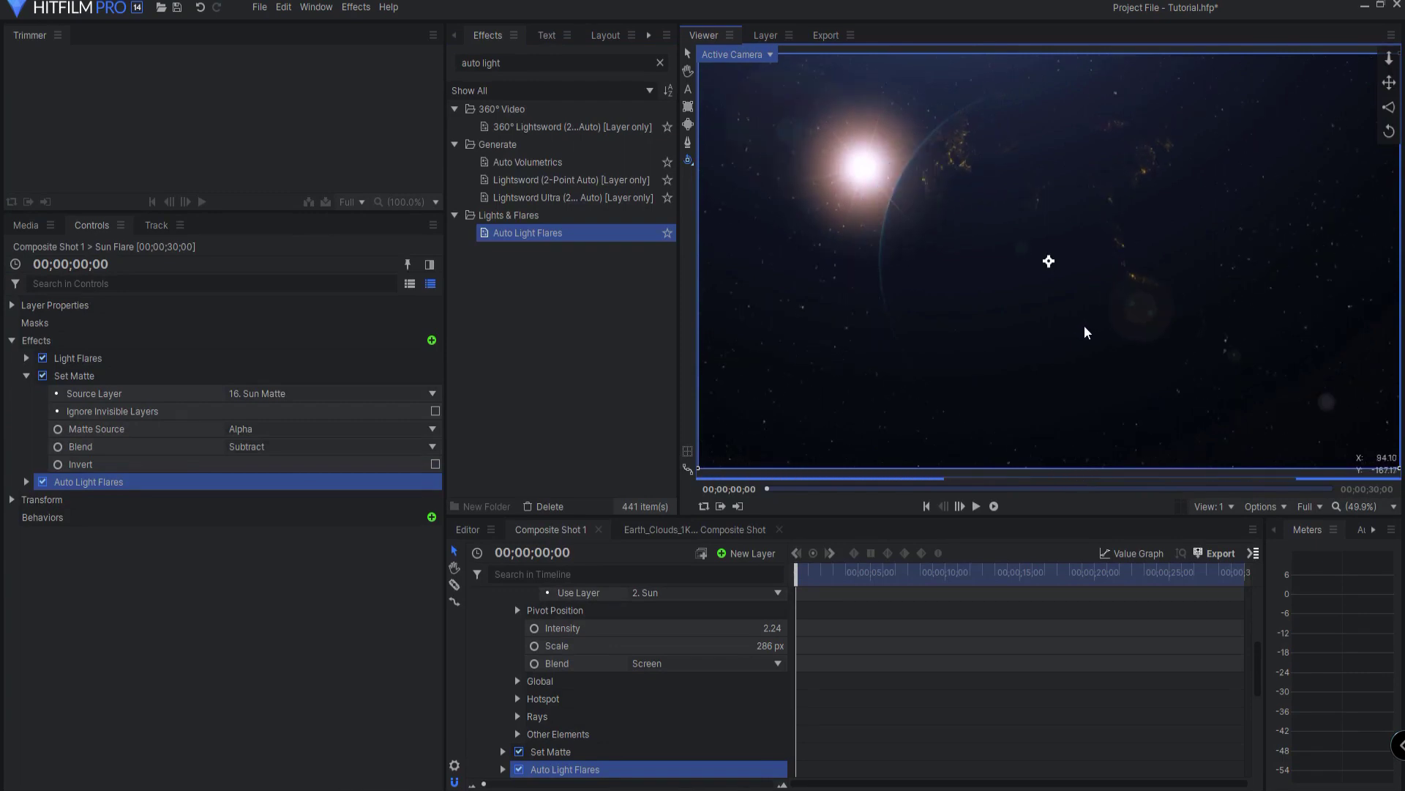
Set the Auto Light Flares flare type to Spiked orange and its rays brightness to 0.
click(27, 481)
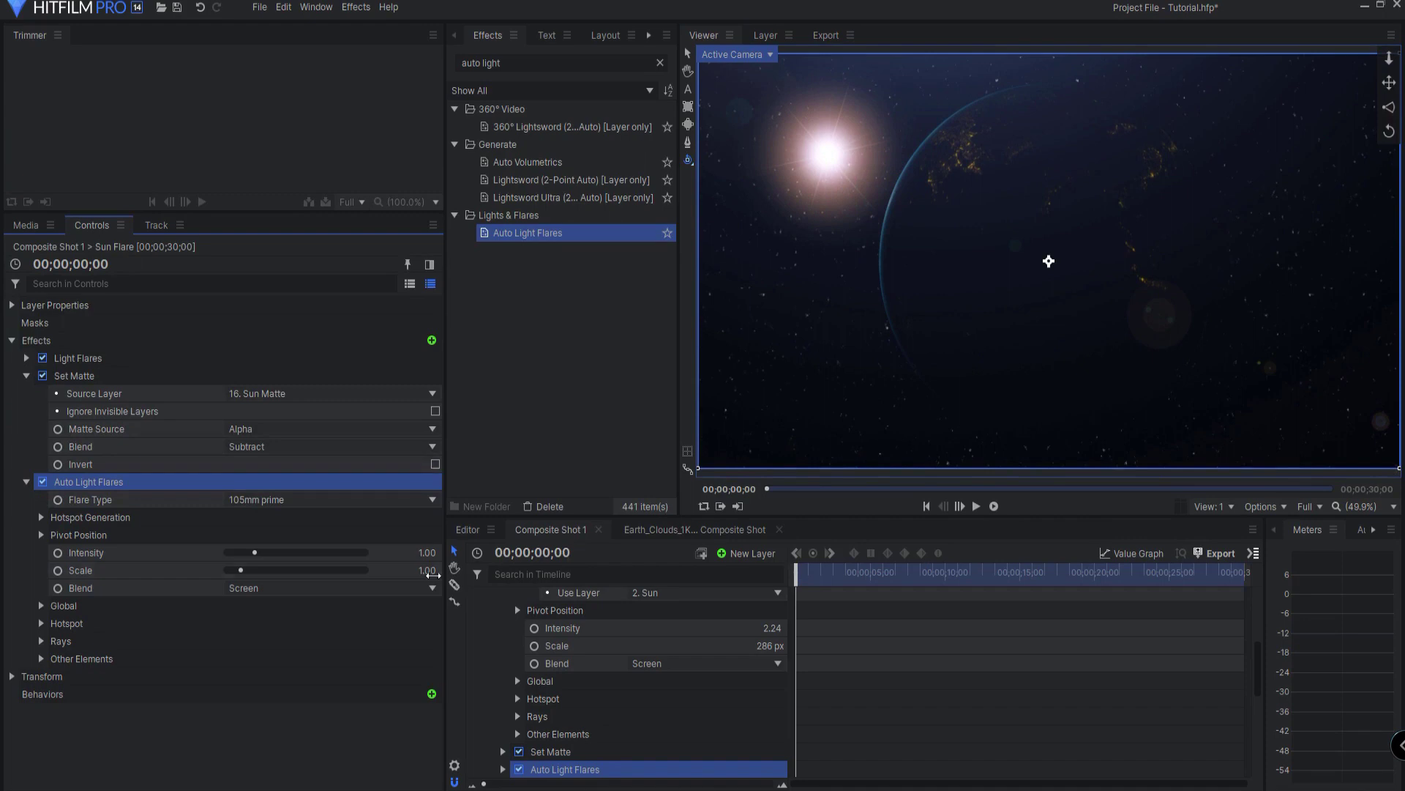
click(257, 500)
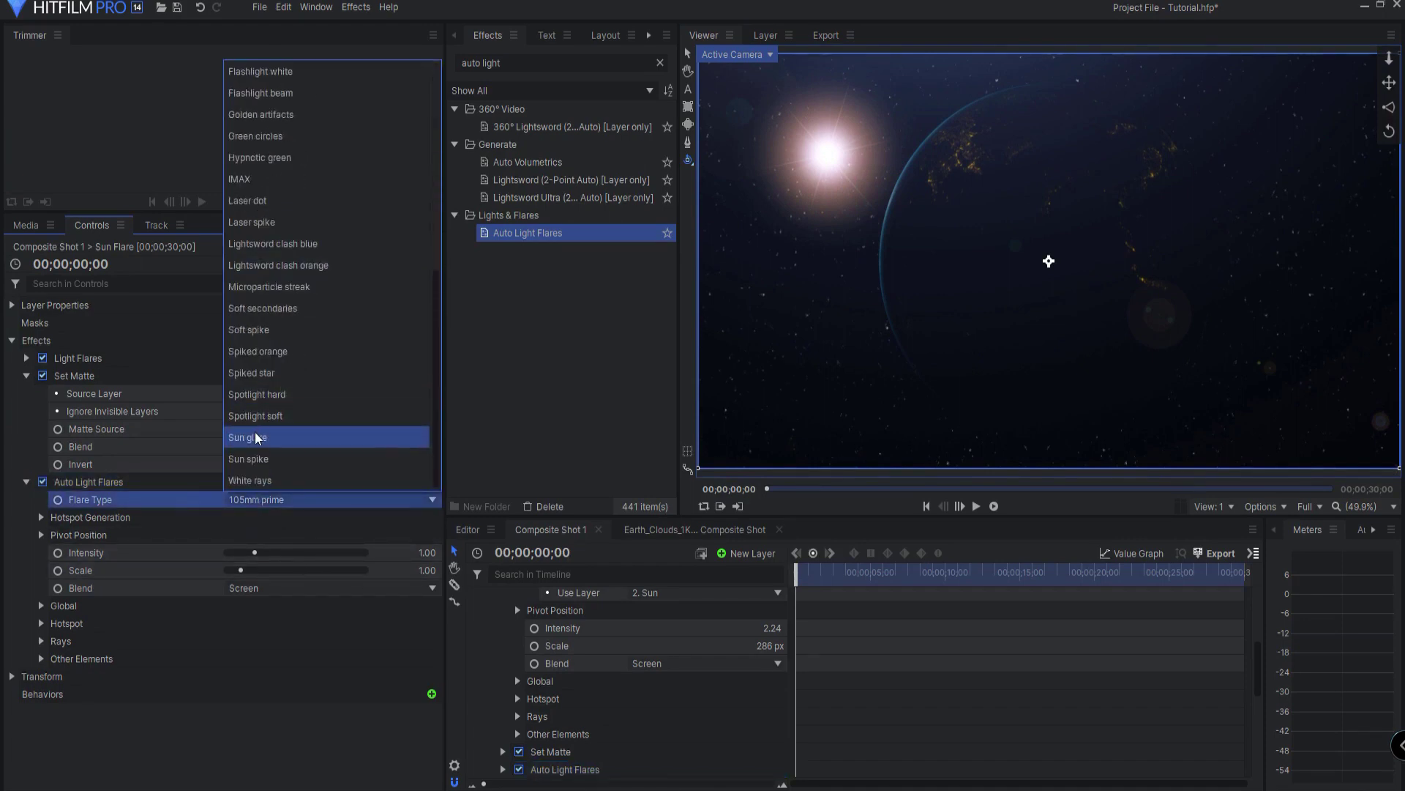
click(260, 352)
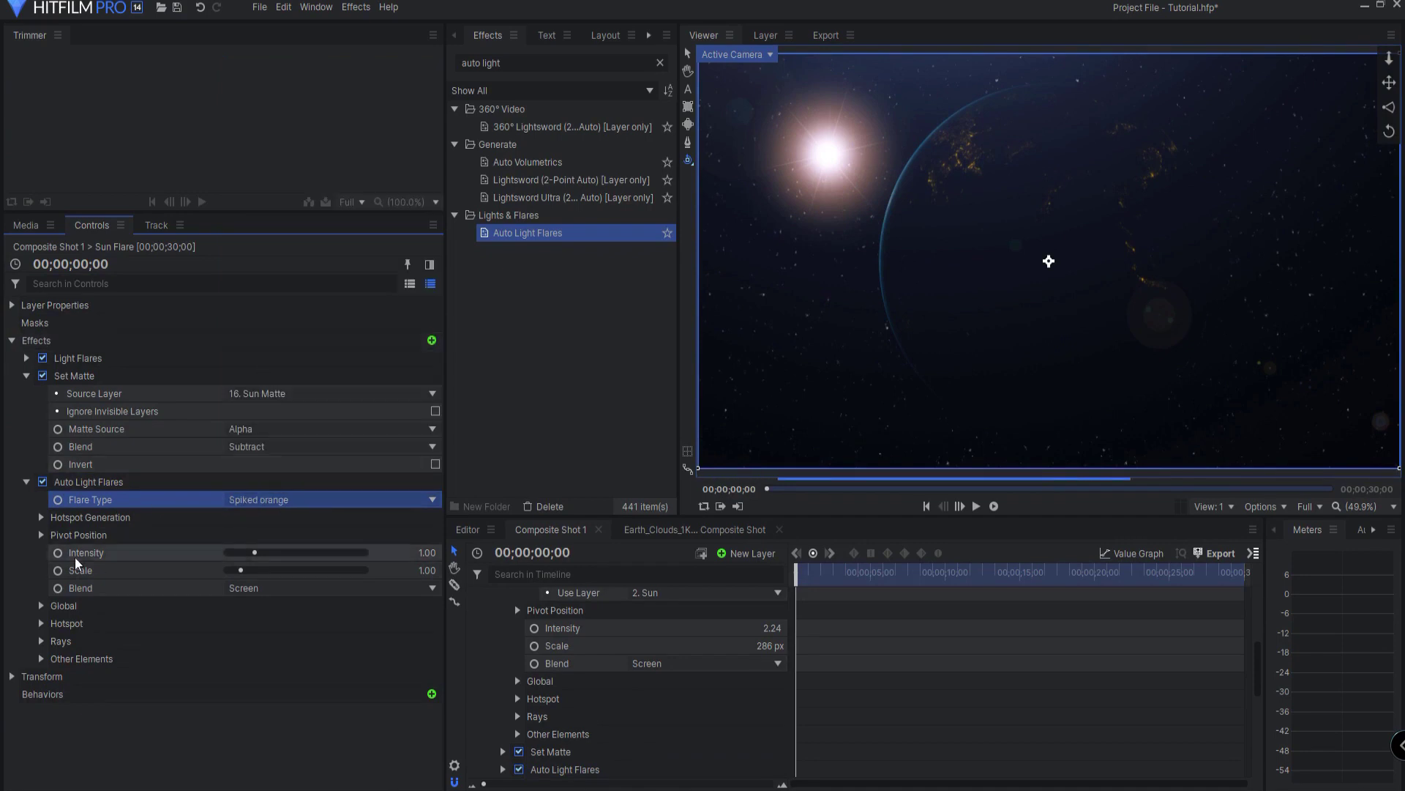
click(41, 517)
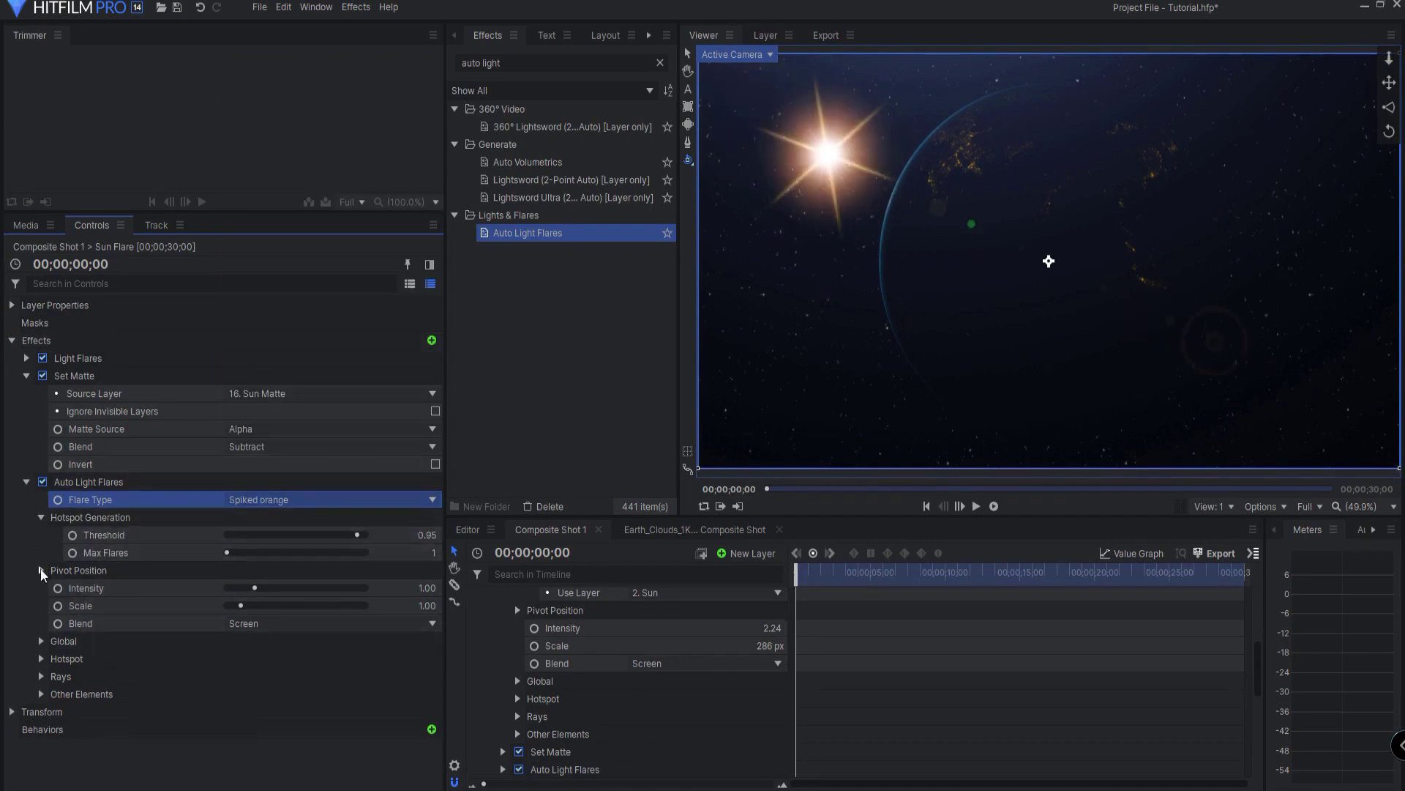
click(39, 680)
click(132, 694)
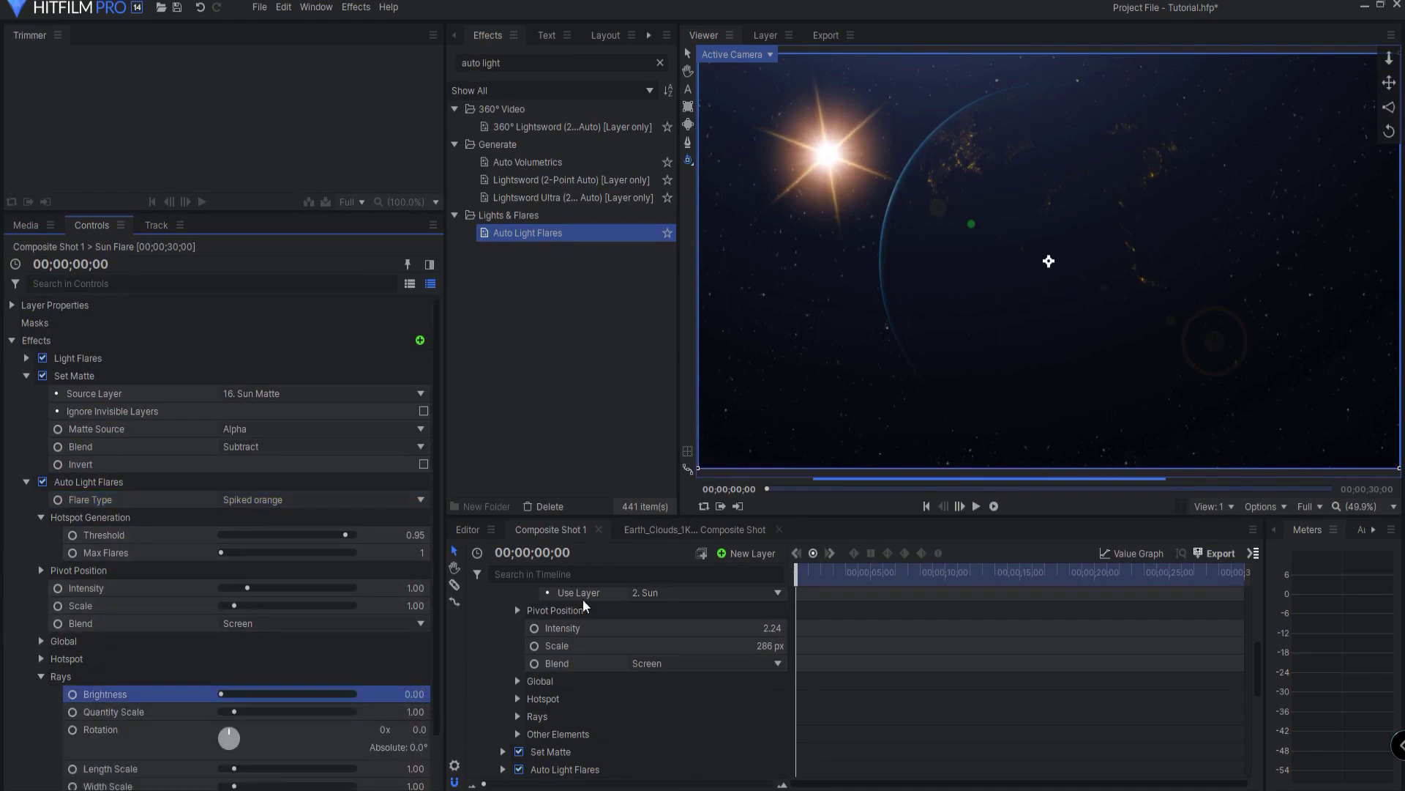
scroll(315, 732, down, 2)
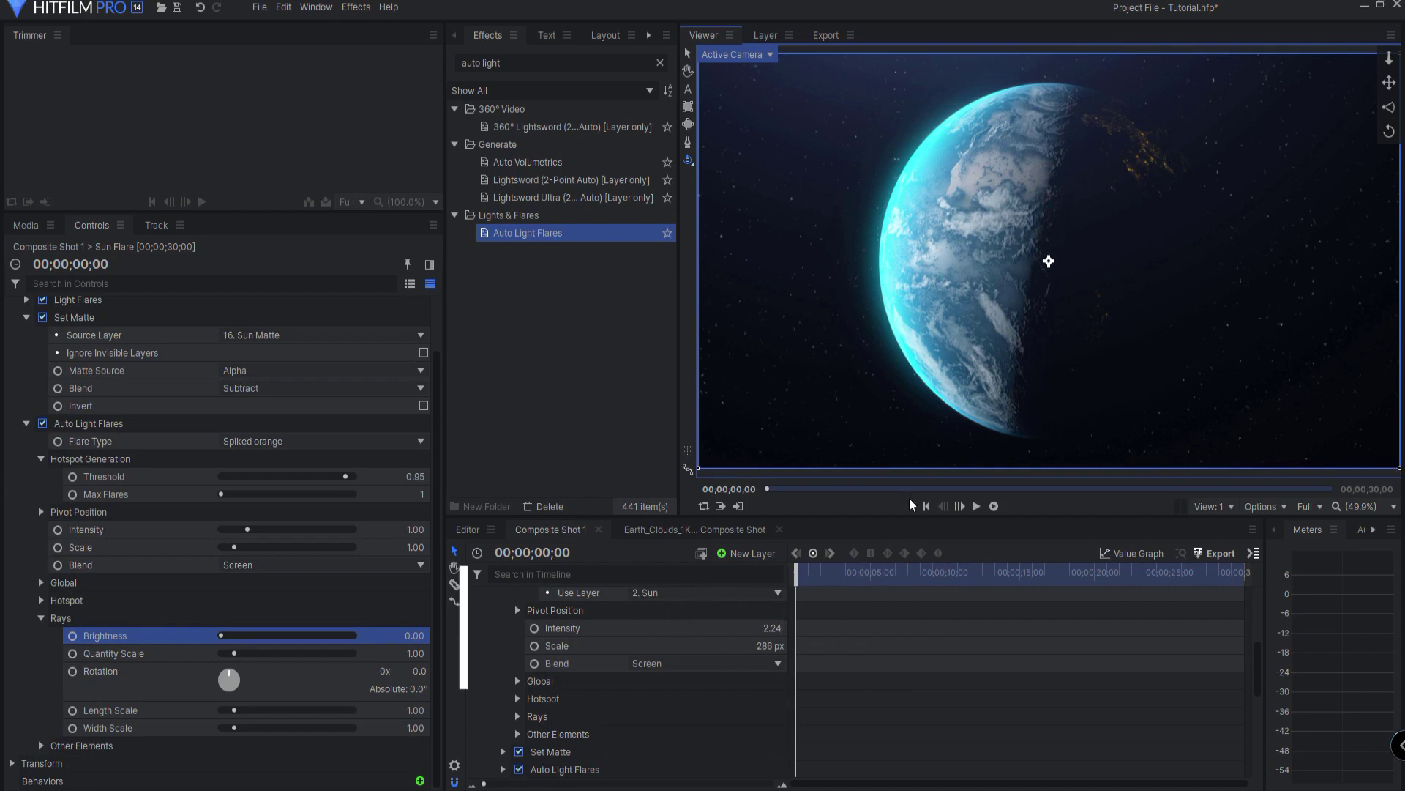
Raise the material illumination of the Earth layer's VC Orb effect to 1.77.
scroll(512, 651, up, 10)
click(472, 649)
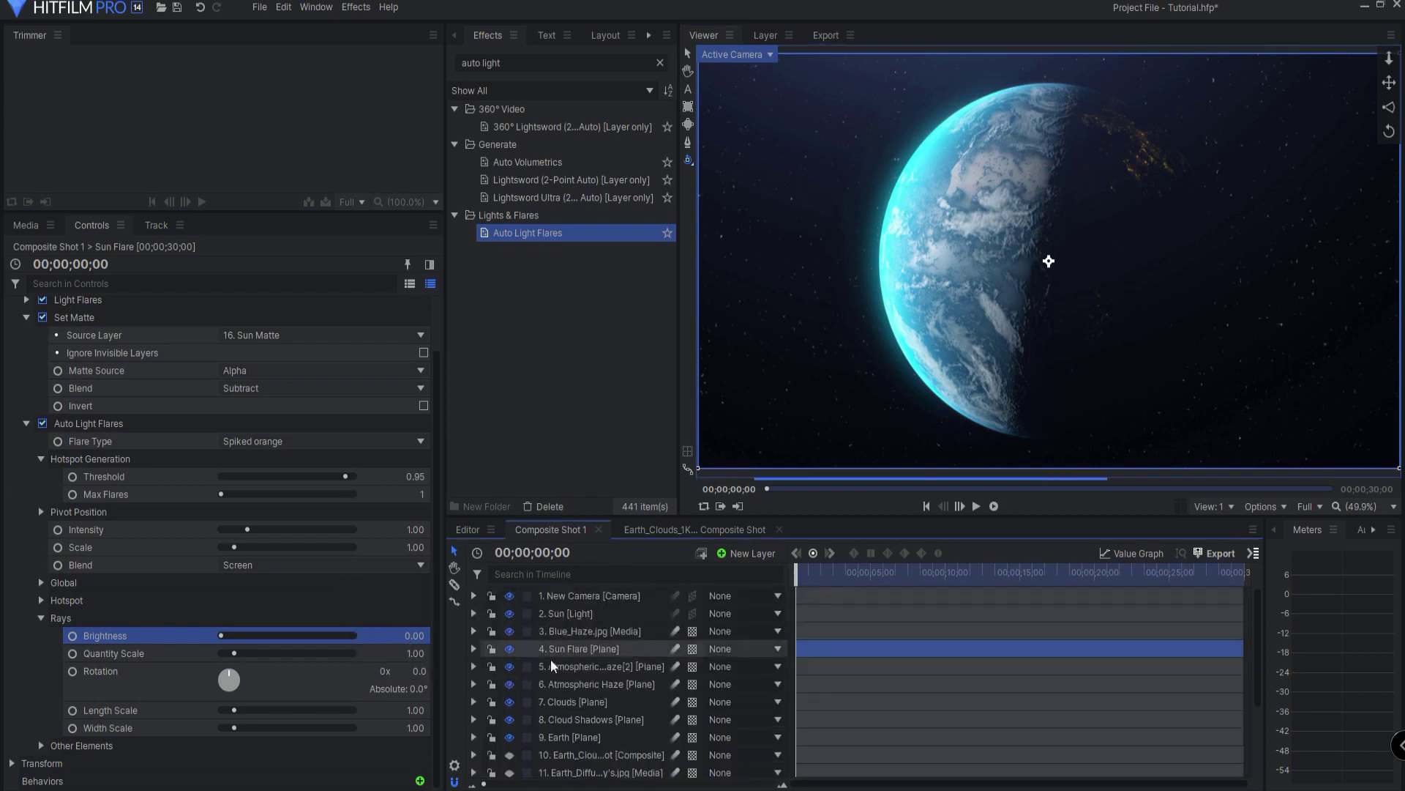
click(578, 737)
click(12, 340)
click(26, 358)
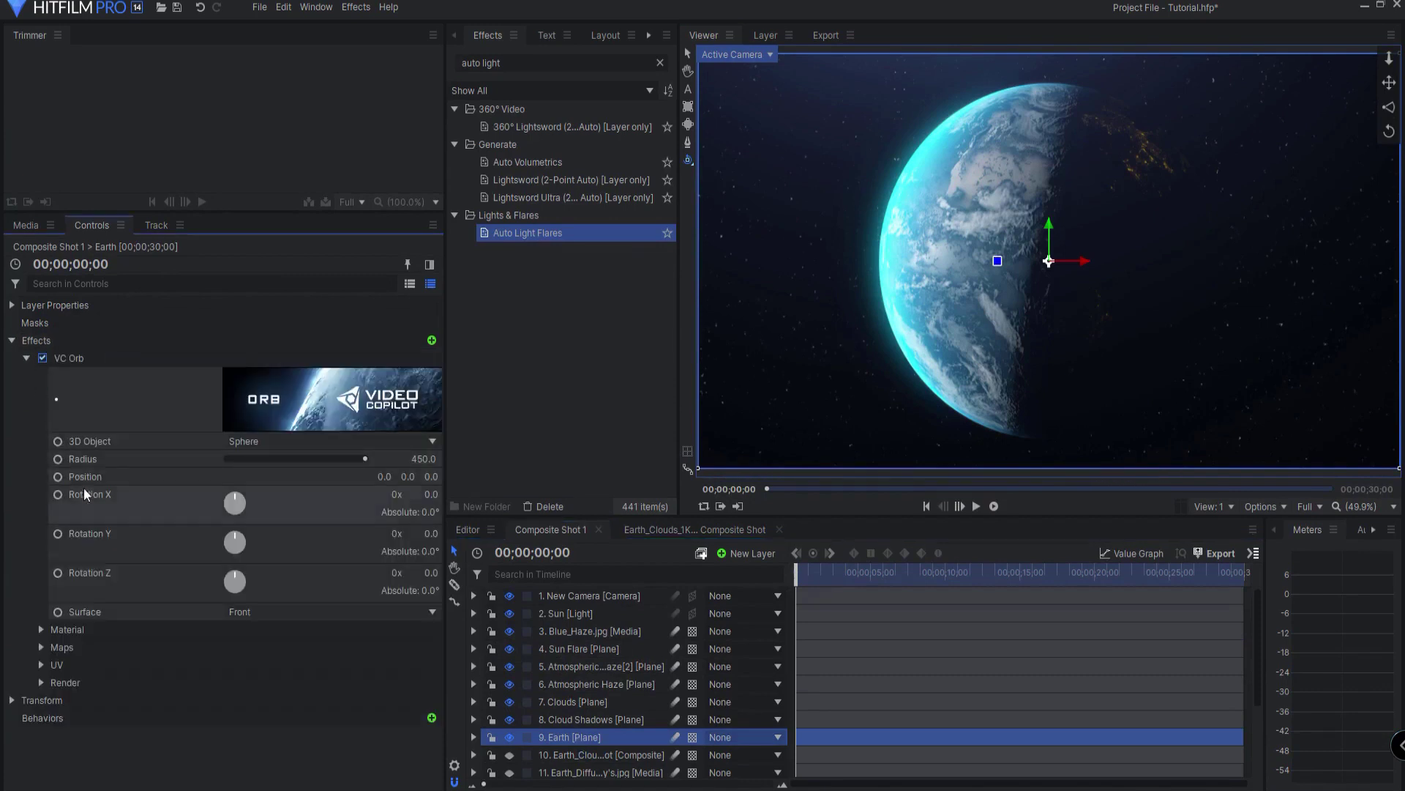
click(41, 631)
scroll(74, 630, down, 3)
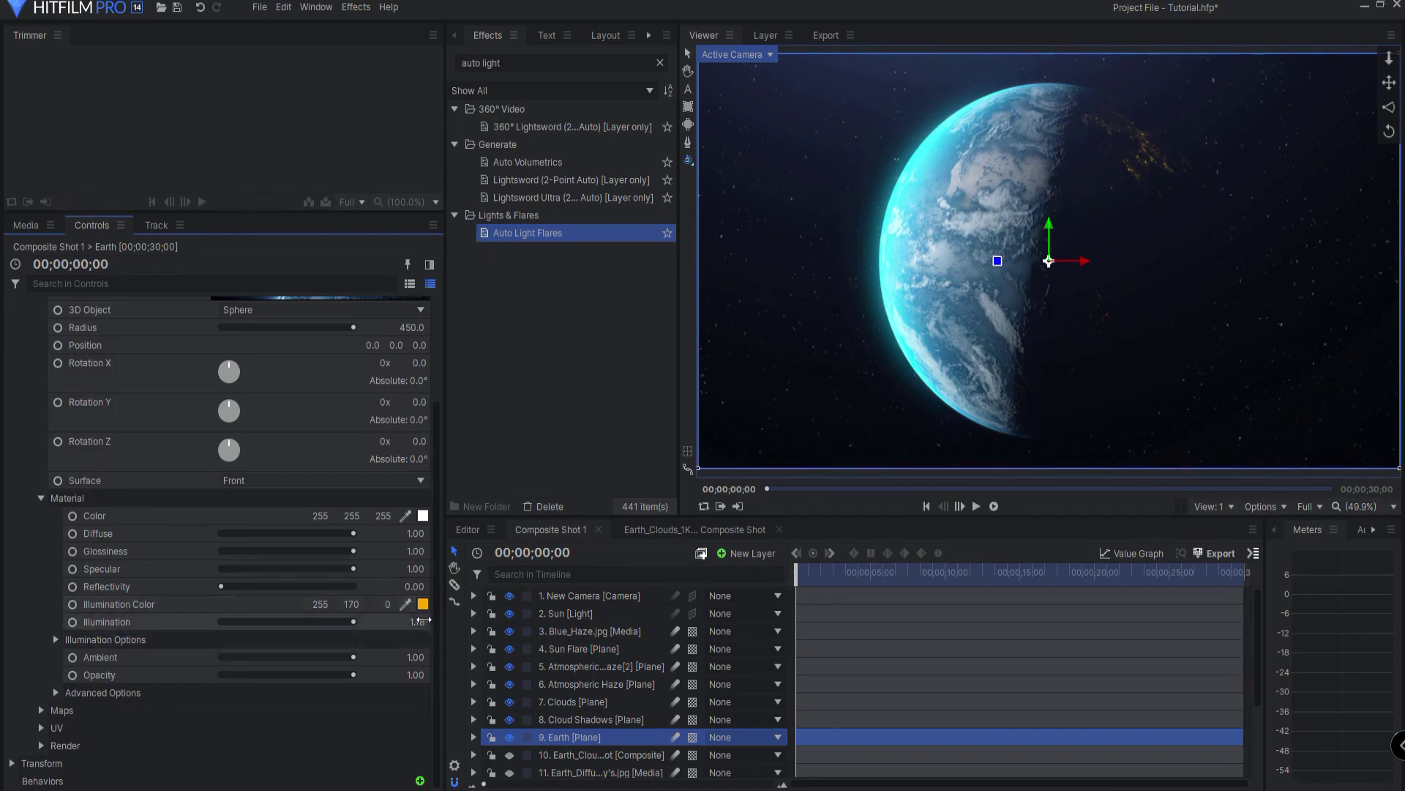
drag(417, 624, 1049, 262)
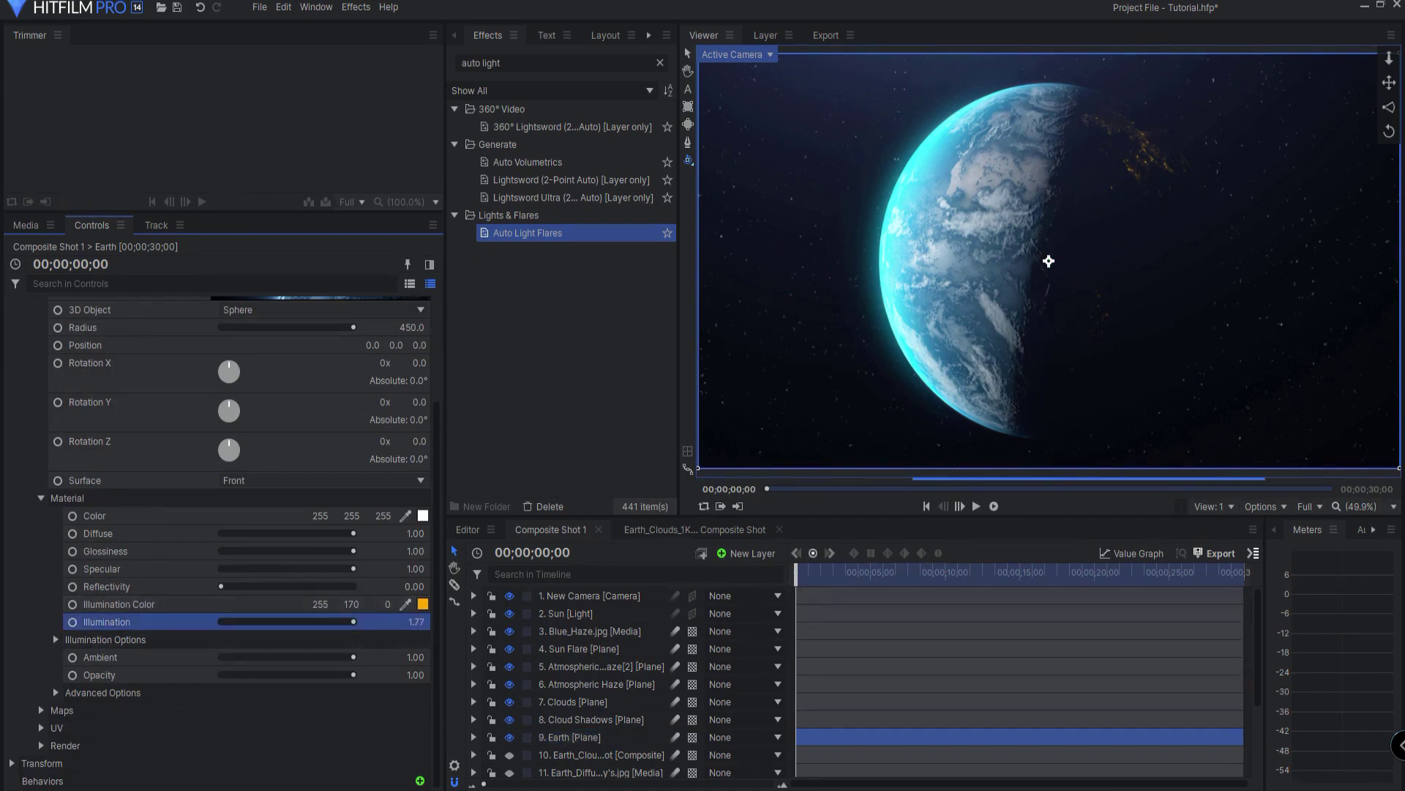